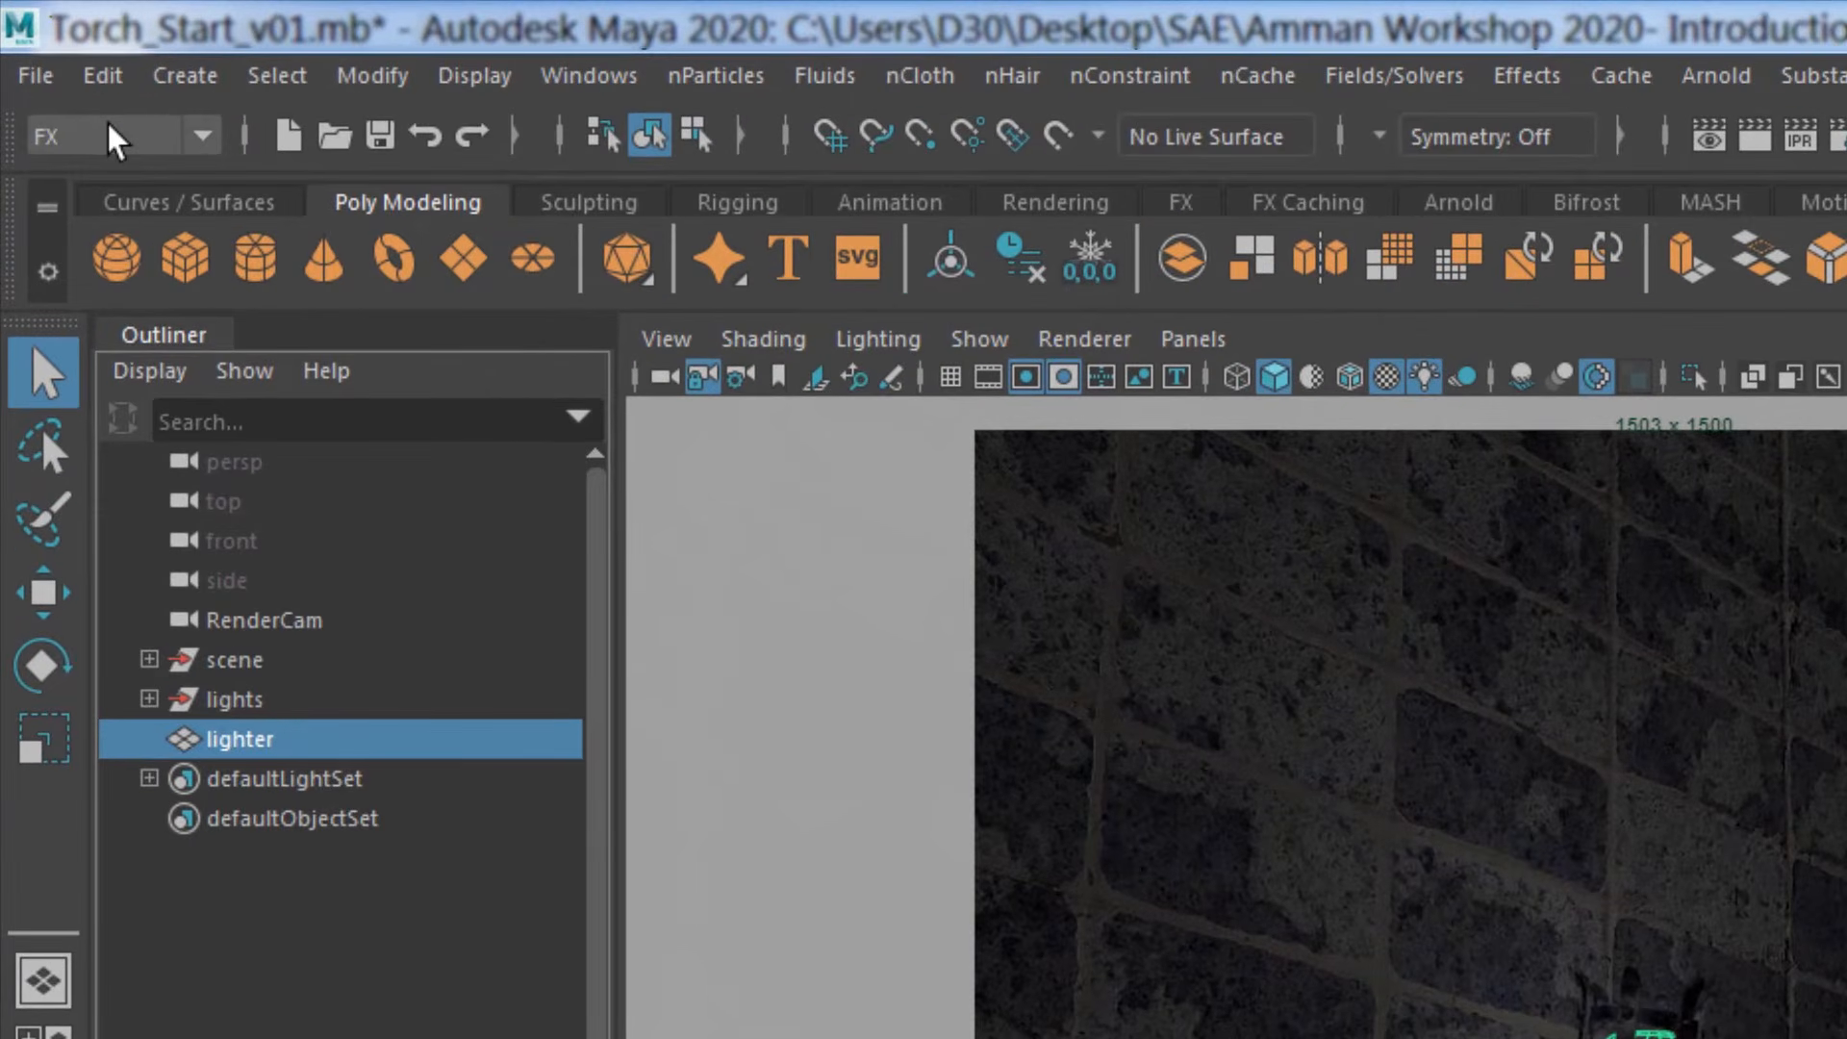
Step: Create a 3D fluid container with resolution 10 and size 10 on each axis, without an emitter
{"action": "left_click", "coordinate": [52, 61]}
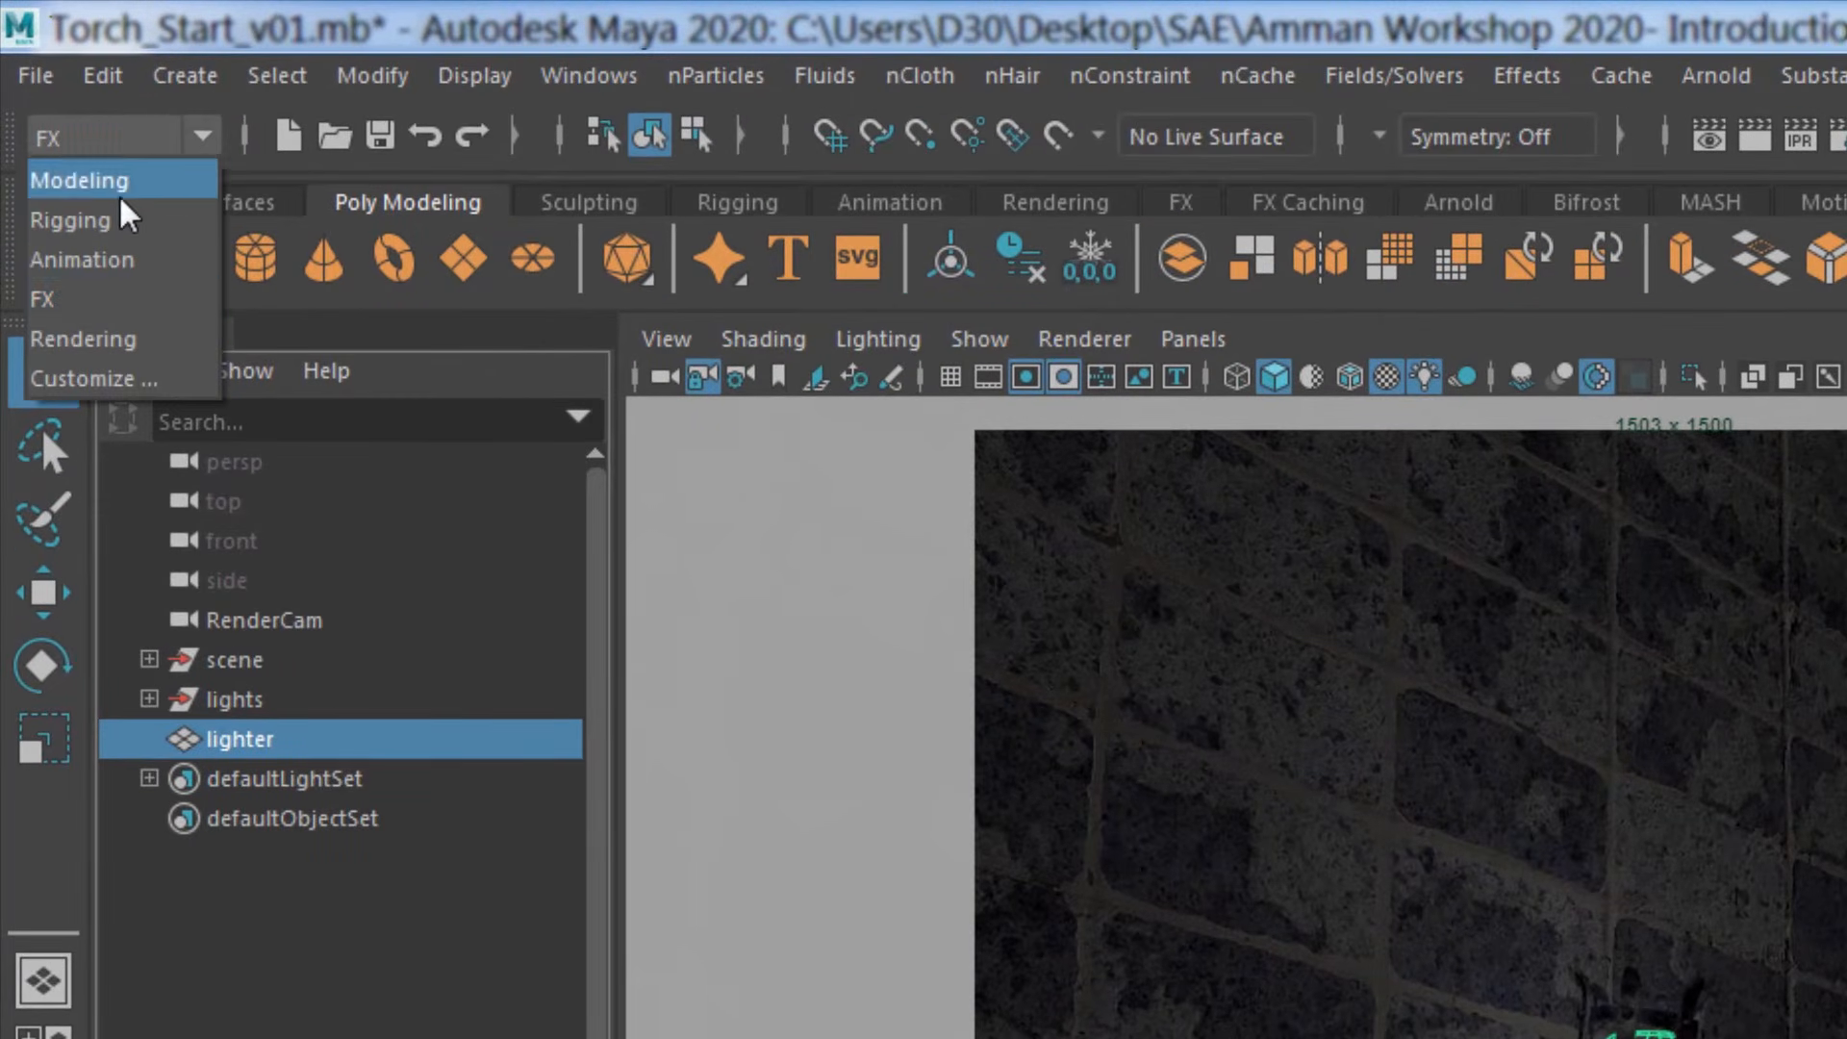
{"action": "left_click", "coordinate": [119, 301]}
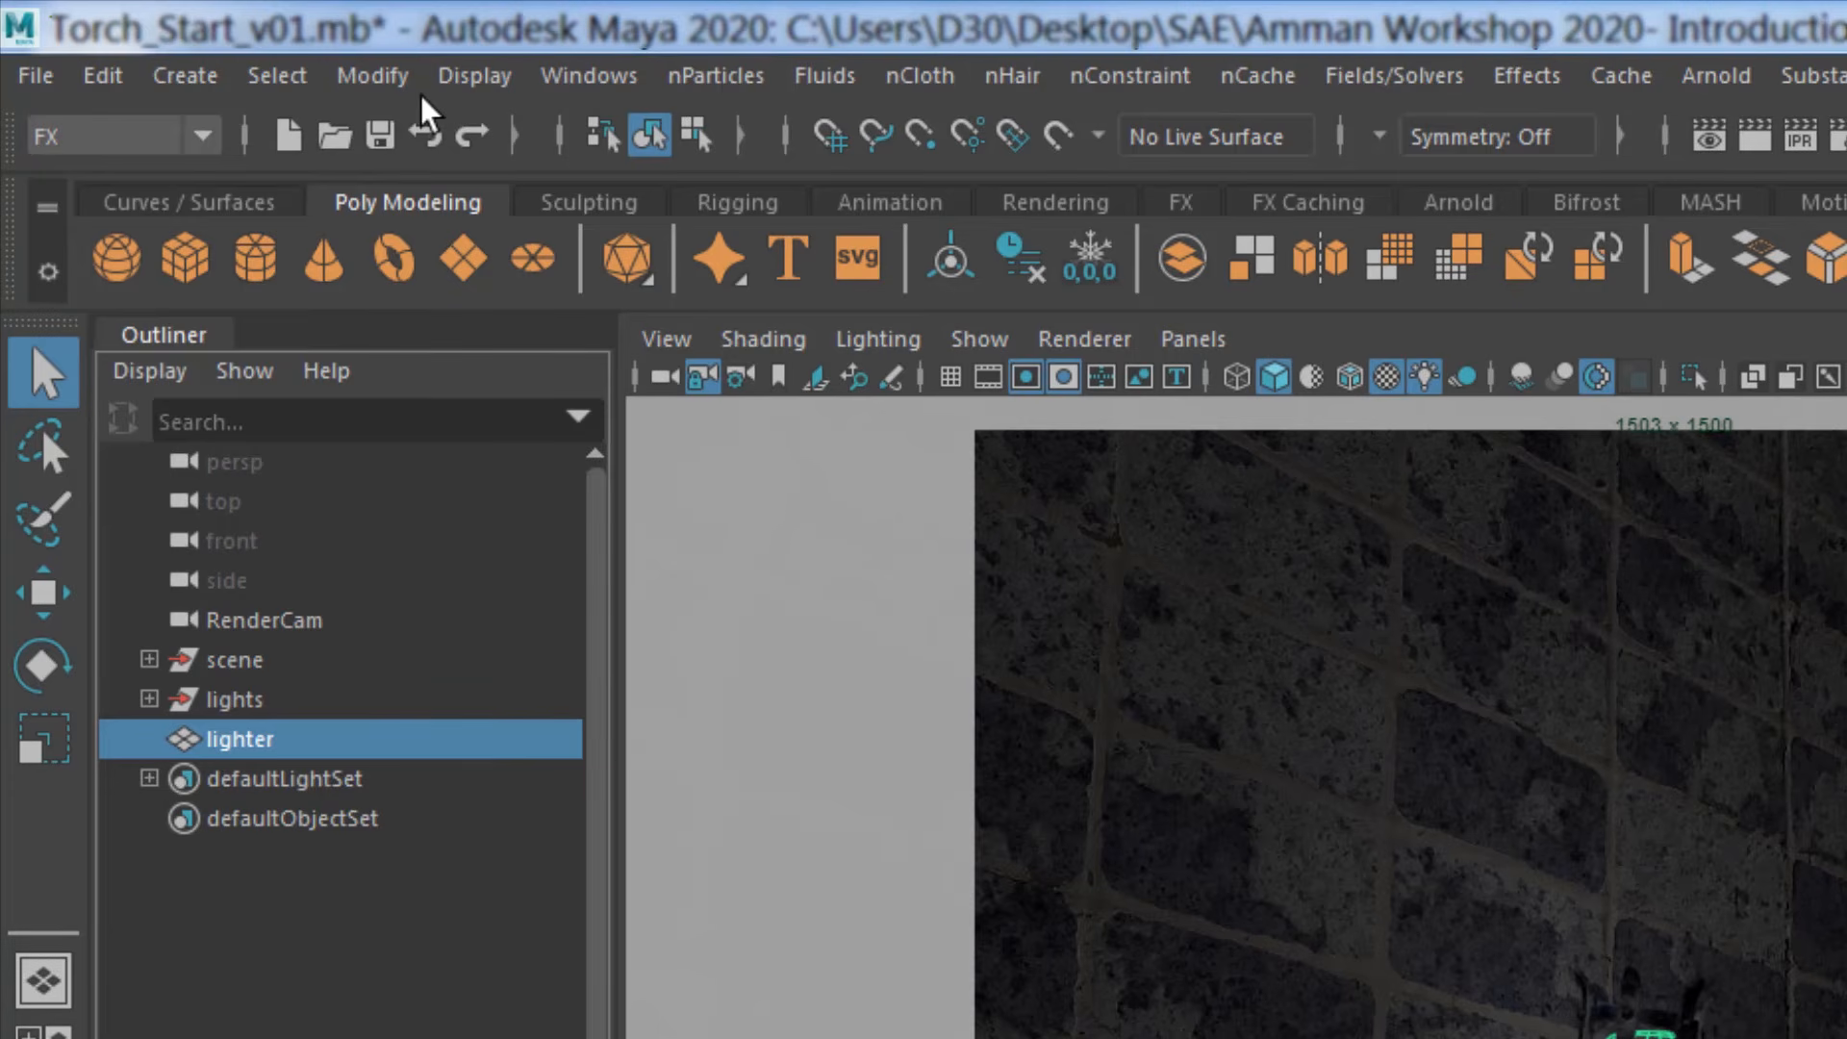
{"action": "left_click", "coordinate": [822, 77]}
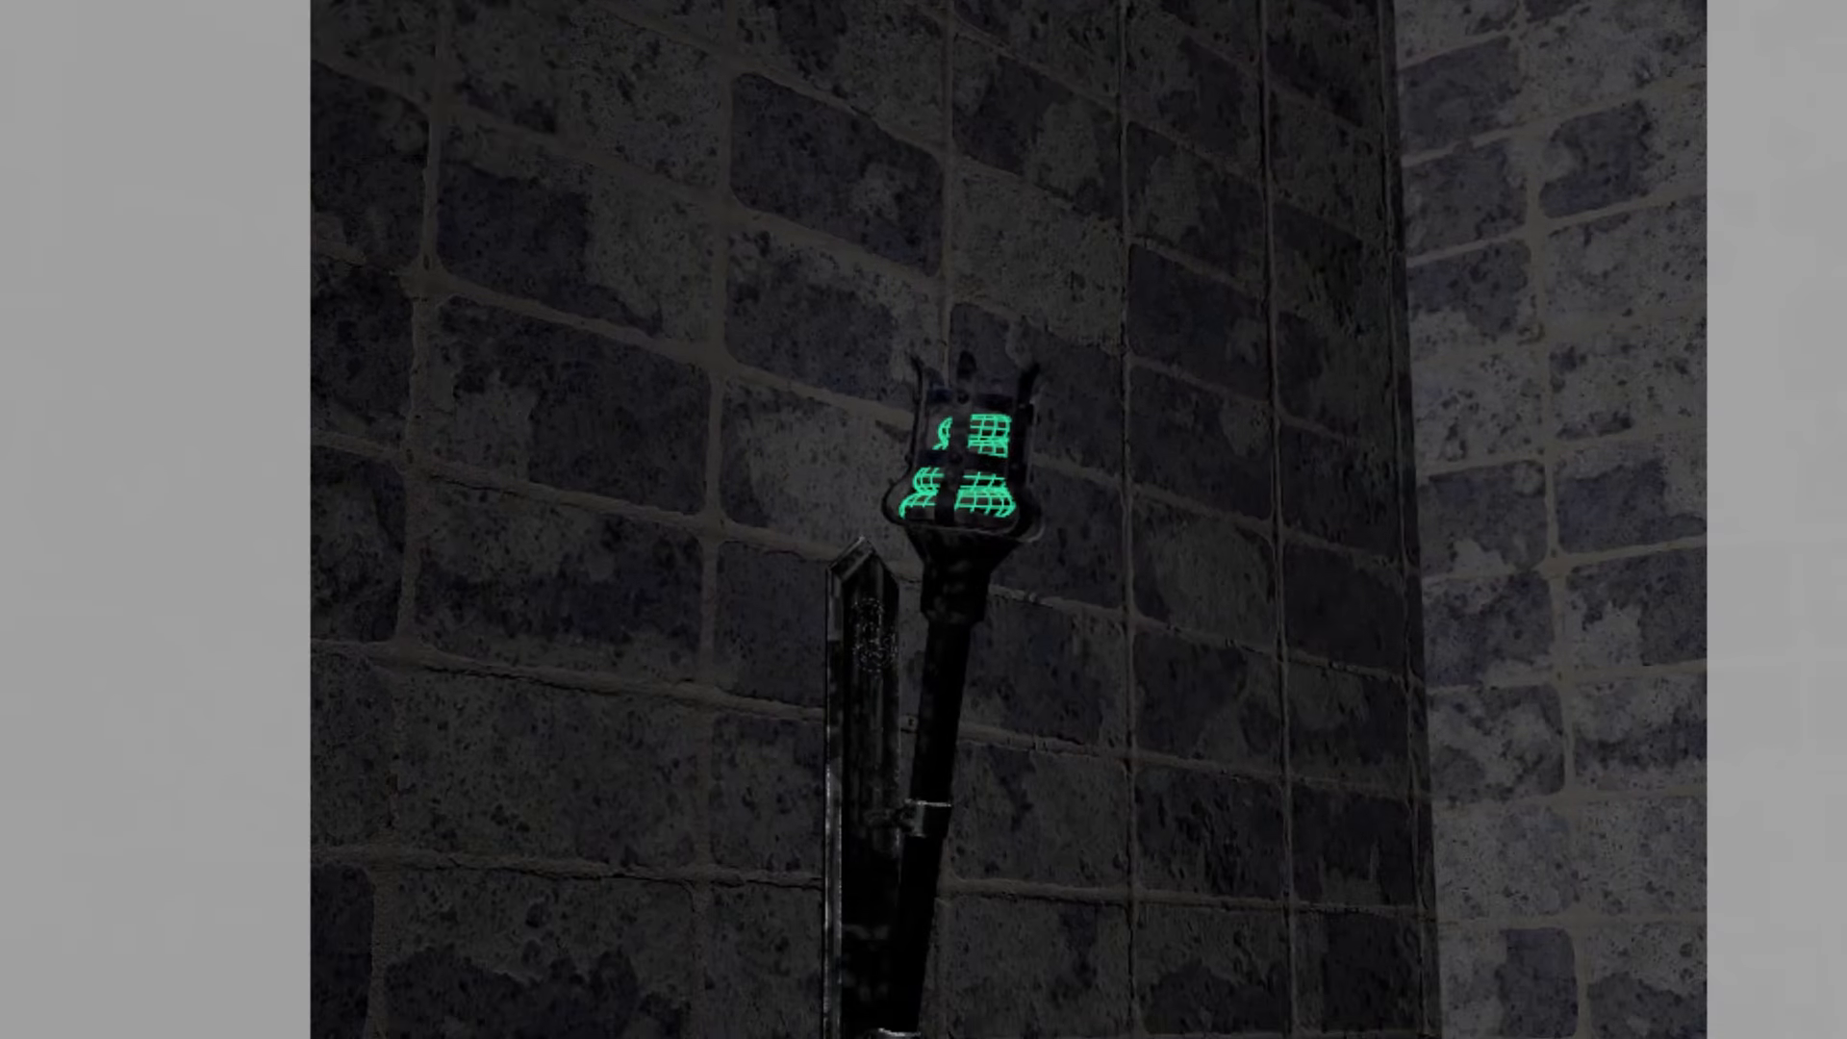
{"action": "left_click_drag", "start_coordinate": [1647, 2], "coordinate": [741, 188]}
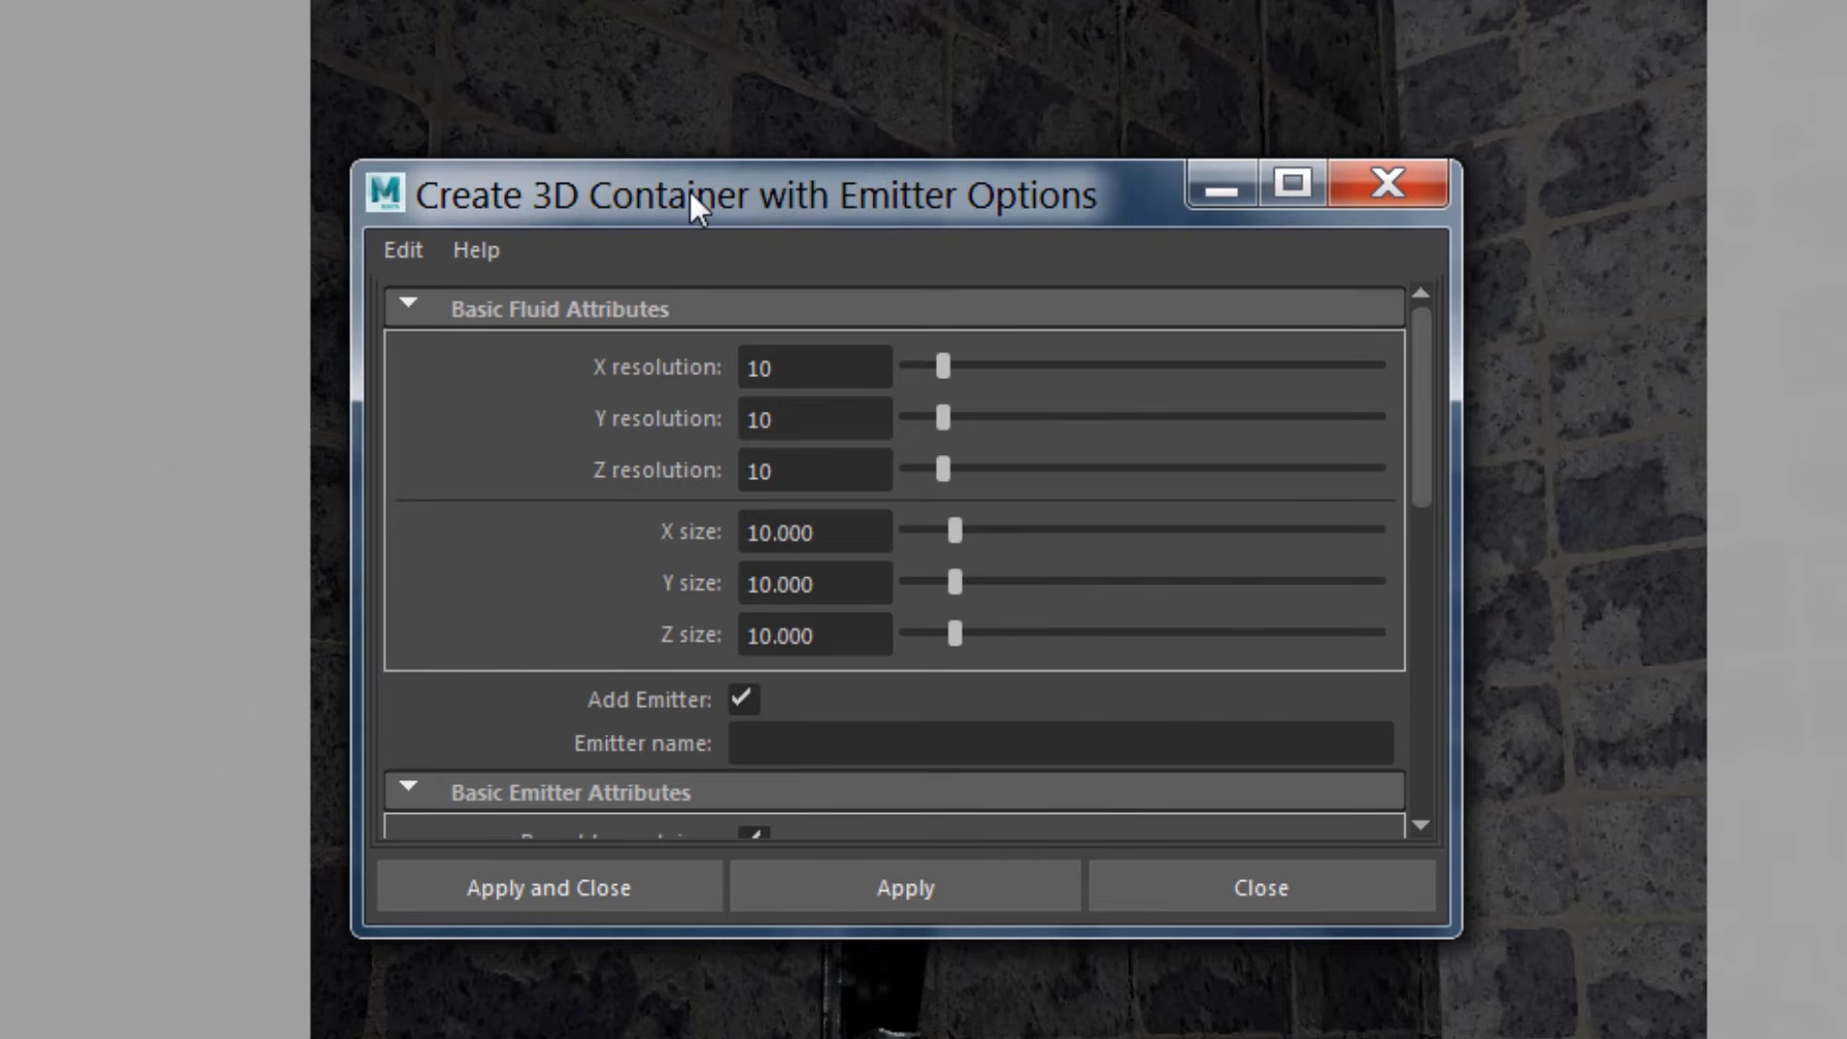
{"action": "left_click", "coordinate": [743, 698]}
{"action": "left_click_drag", "start_coordinate": [607, 212], "coordinate": [1347, 223]}
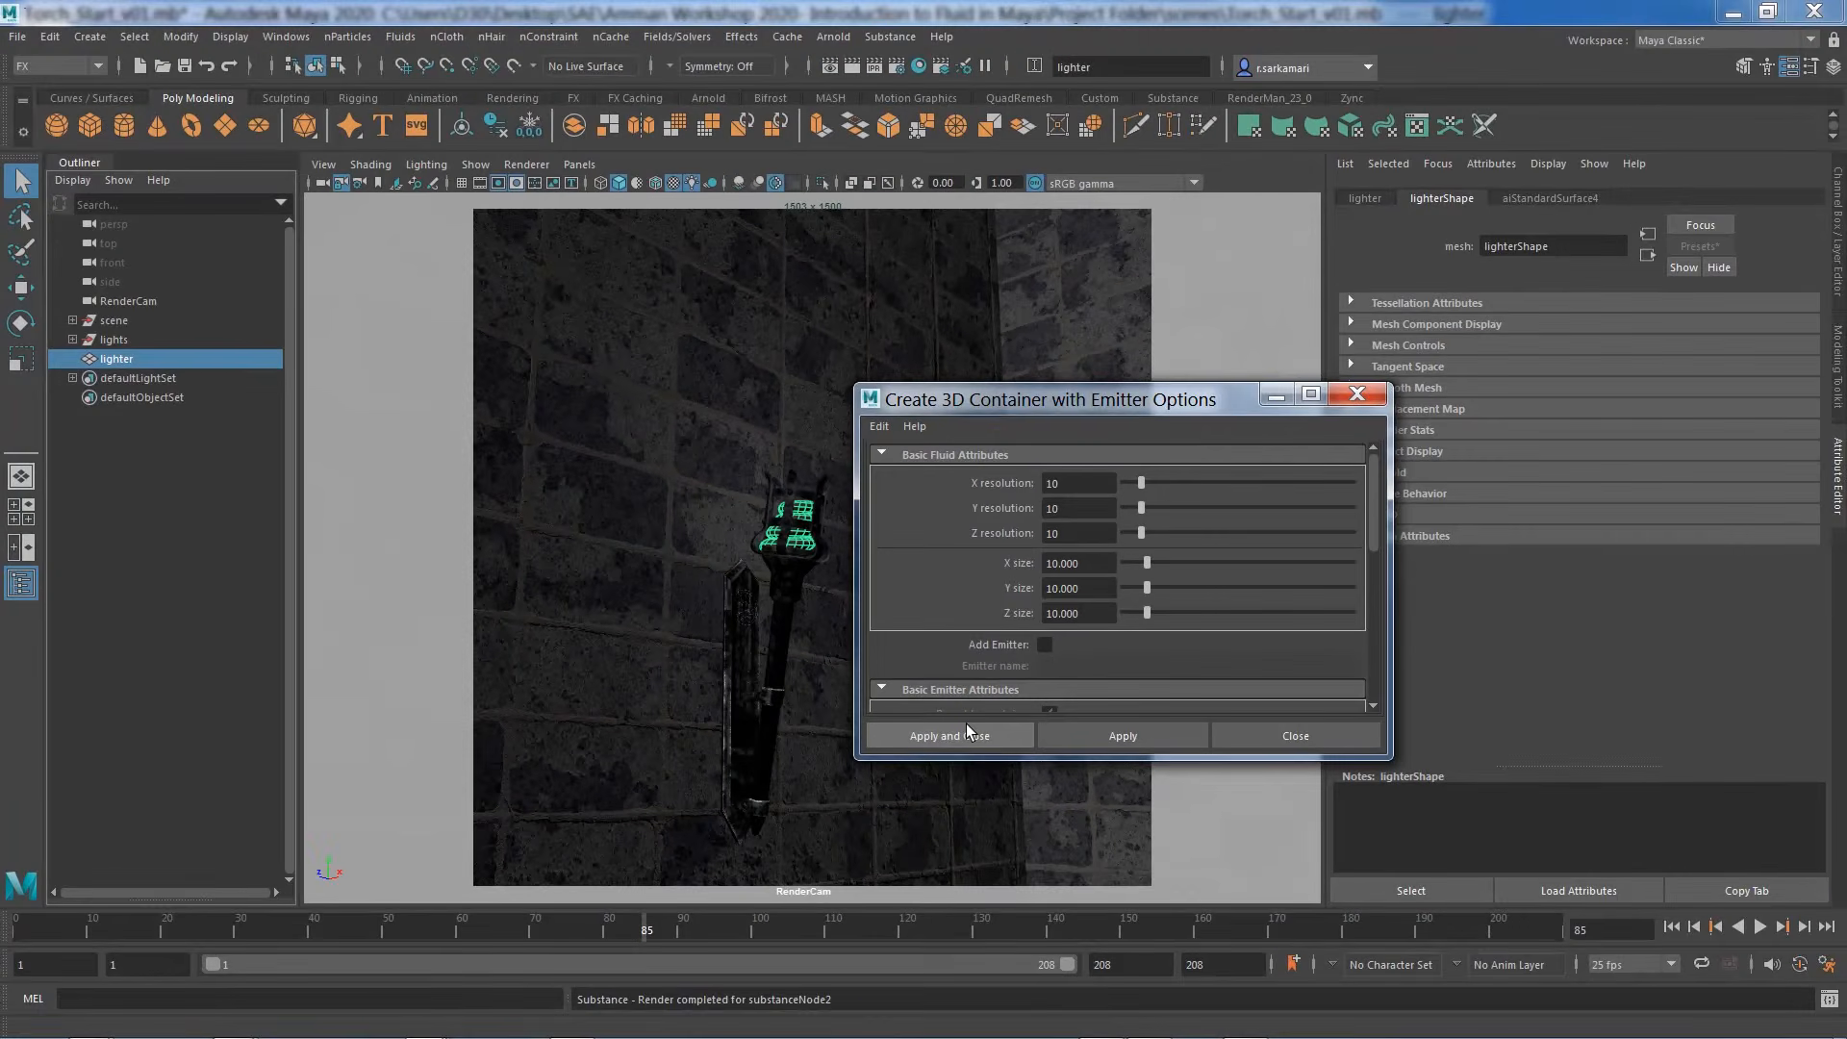
{"action": "left_click", "coordinate": [961, 731]}
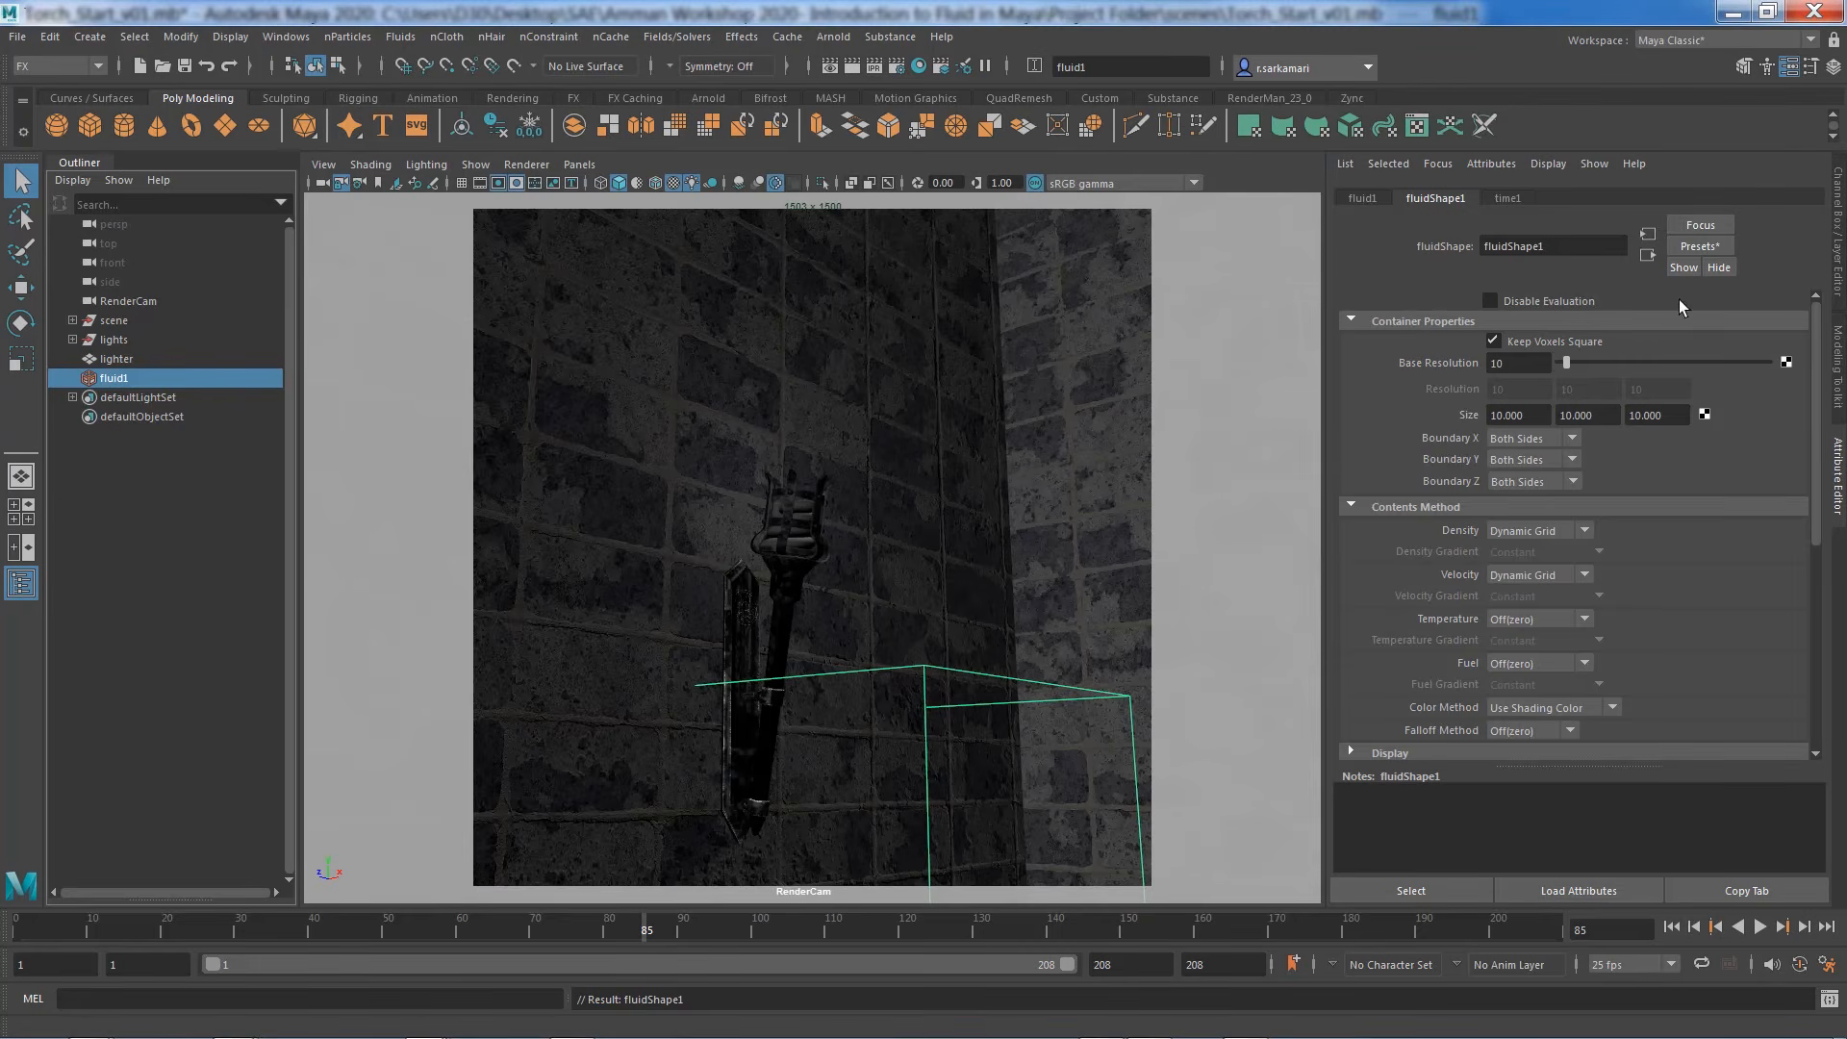
Step: Position the fluid container at Translate X 0.2, Y 10.5 and Z 3.5
{"action": "left_click", "coordinate": [1835, 240]}
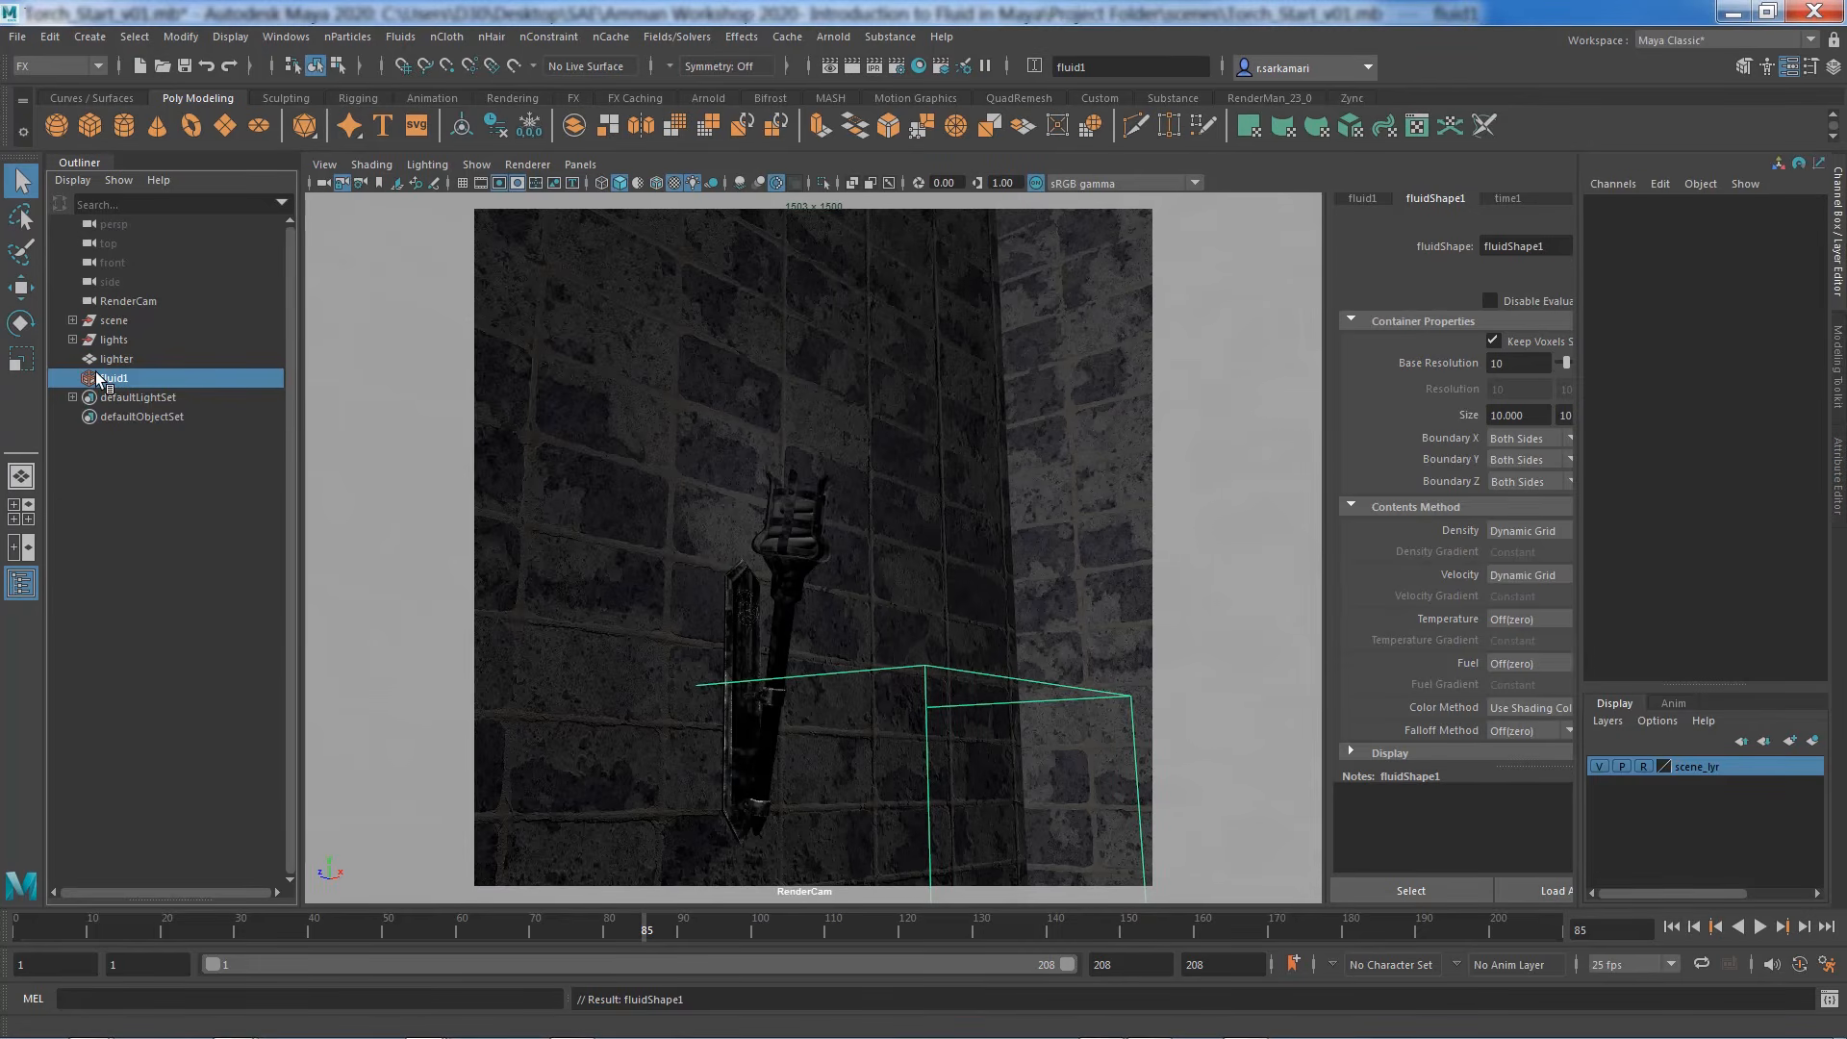
{"action": "key", "text": "ctrl+a"}
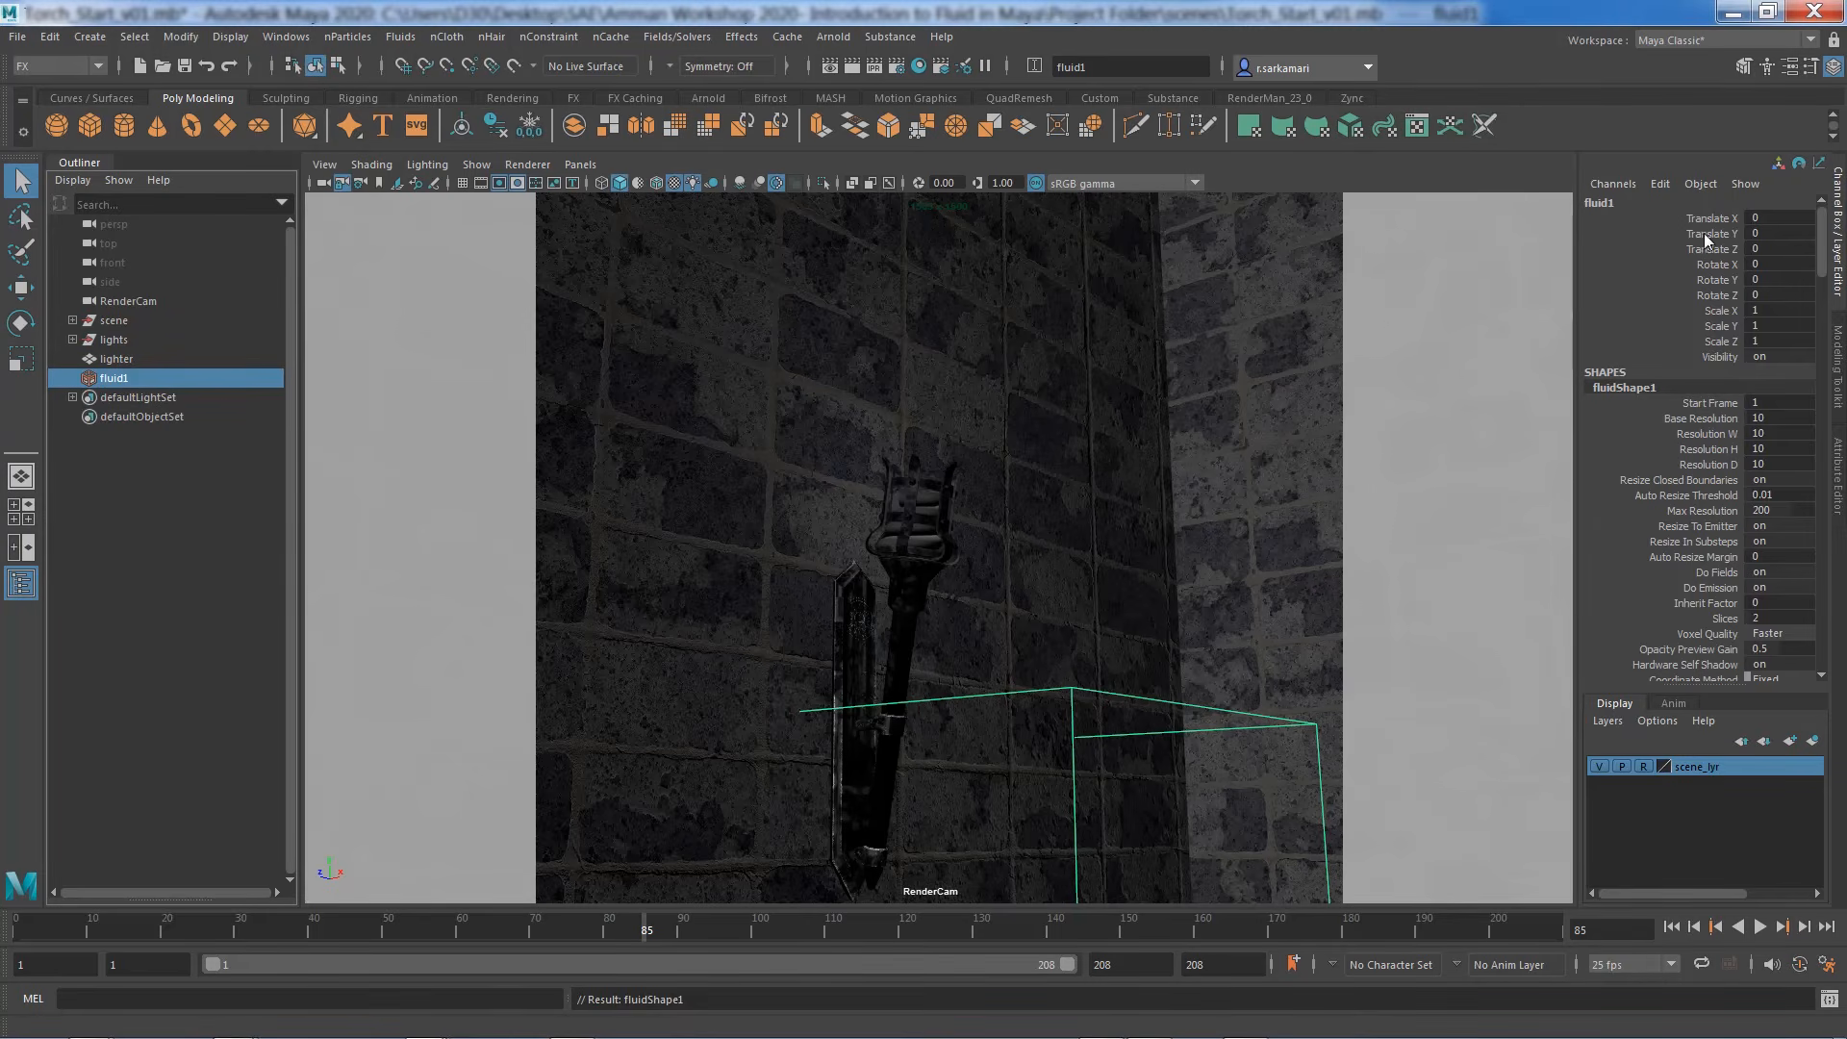
{"action": "double_click", "coordinate": [1775, 219]}
{"action": "type", "text": ".2"}
{"action": "key", "text": "Return"}
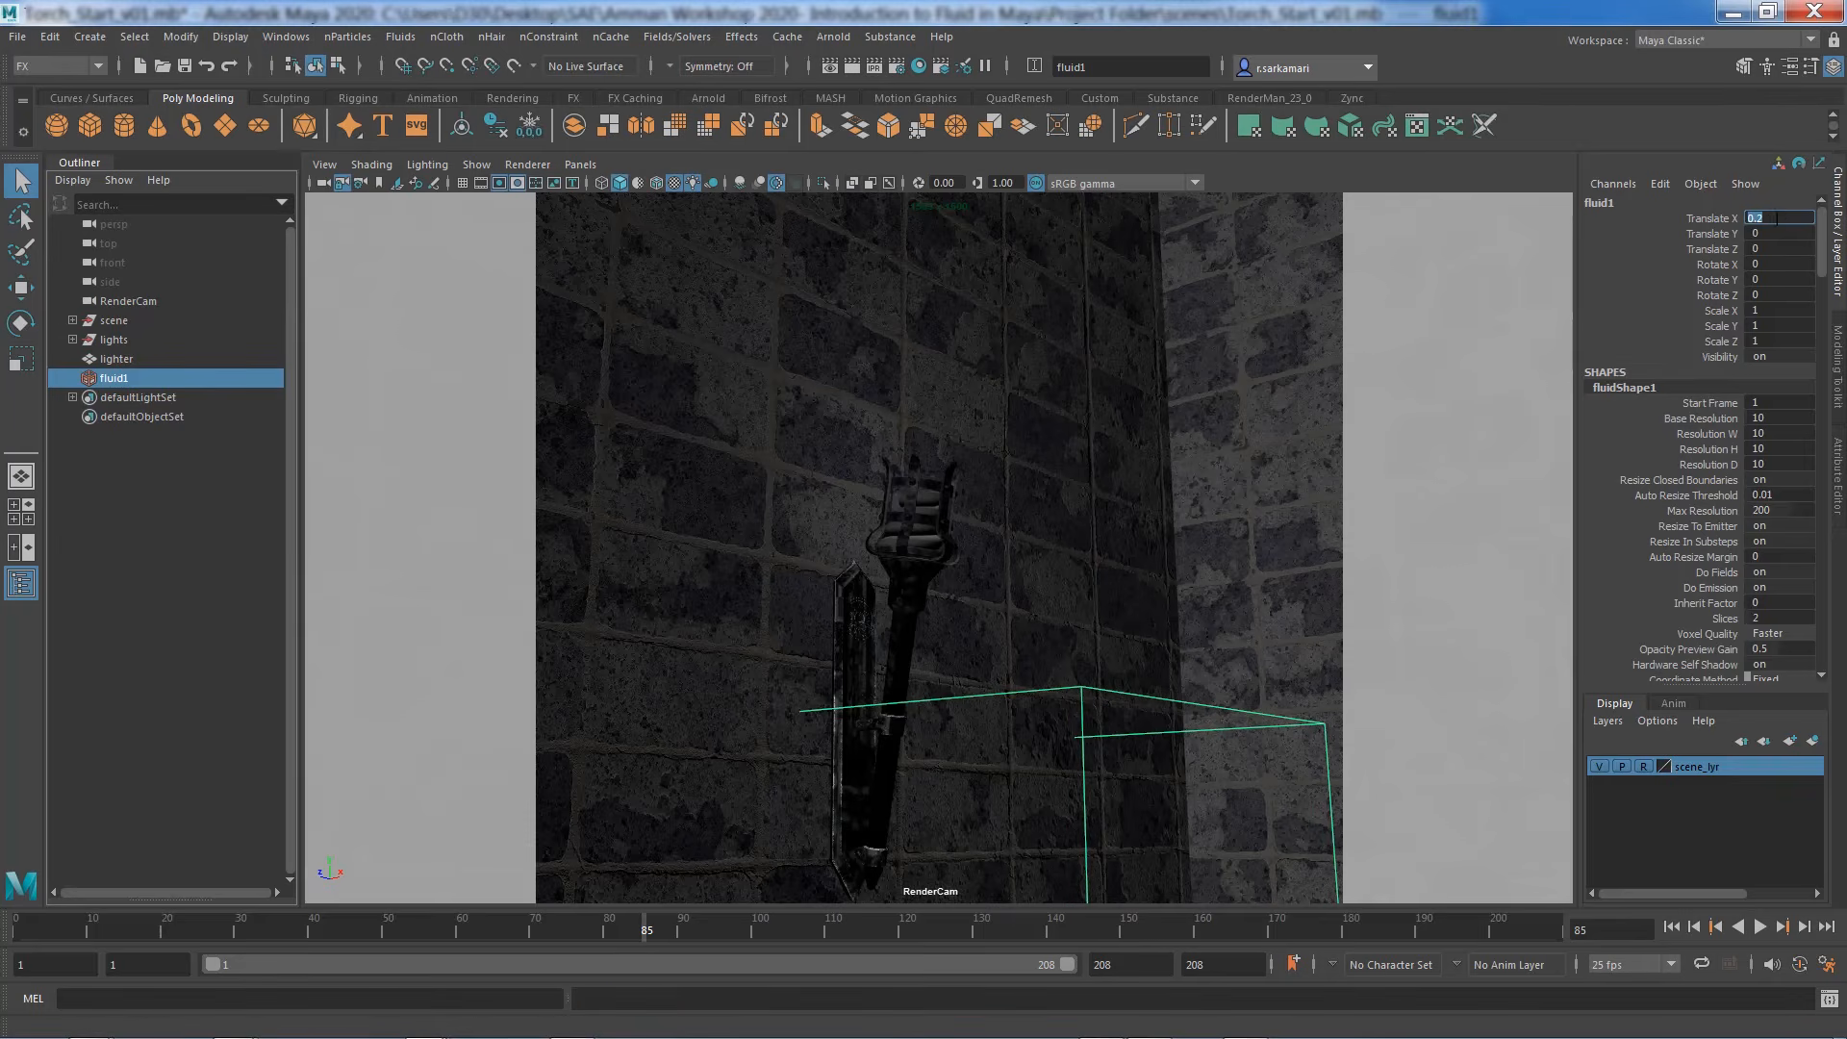
{"action": "double_click", "coordinate": [1771, 229]}
{"action": "type", "text": "10.5"}
{"action": "key", "text": "Return"}
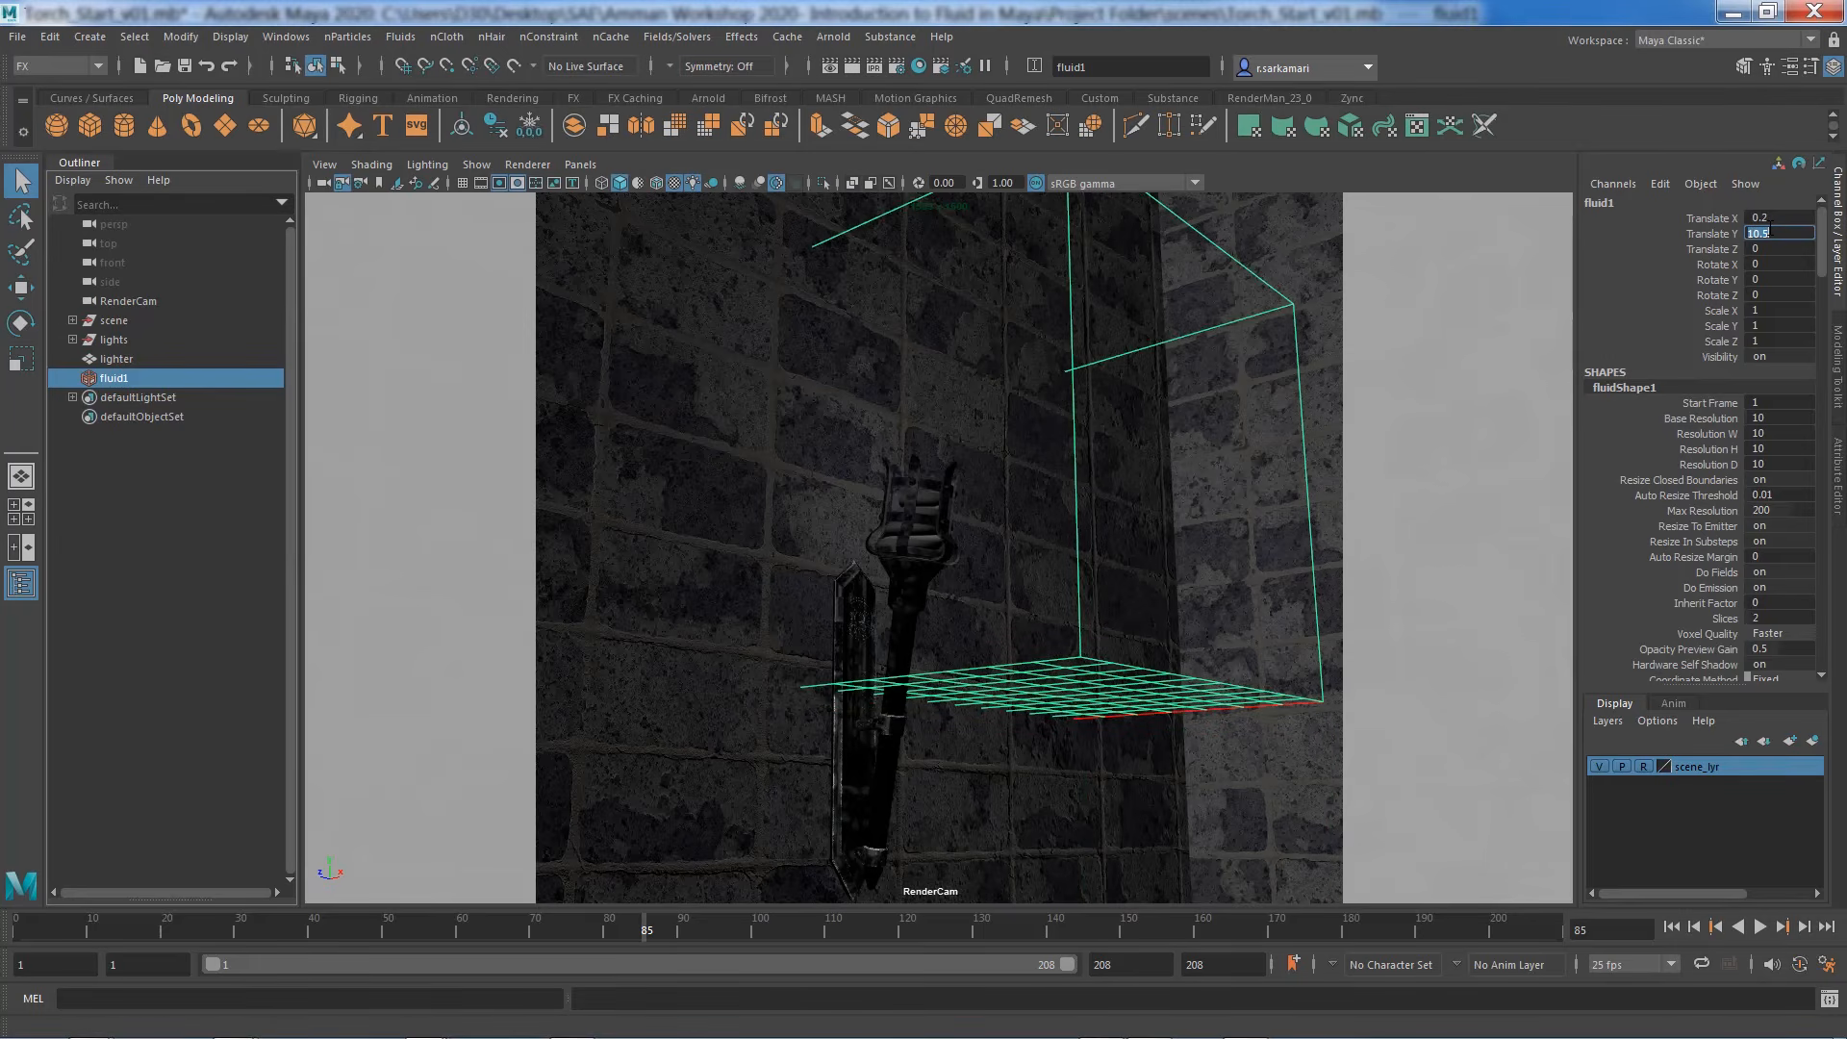
{"action": "double_click", "coordinate": [1778, 247]}
{"action": "type", "text": "3.5"}
{"action": "key", "text": "Return"}
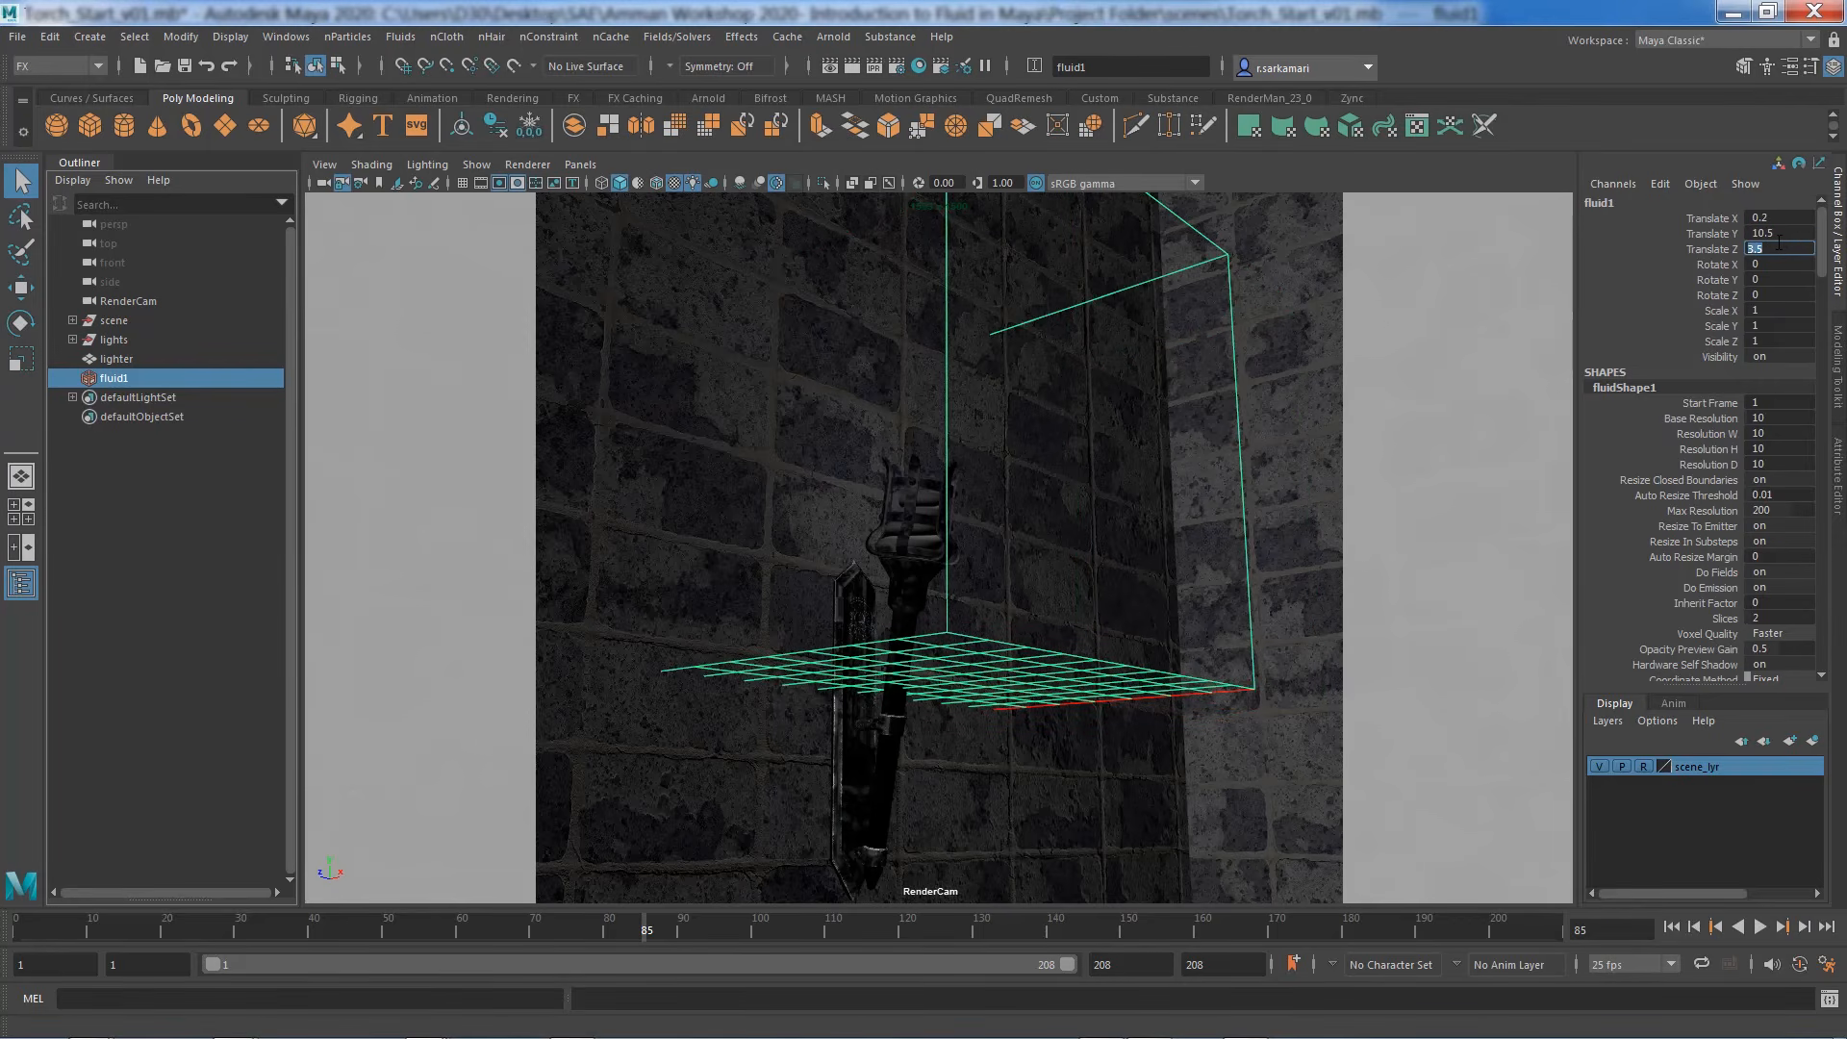
Step: Scale the fluid container to 0.65 on the X, Y and Z axes
{"action": "left_click_drag", "start_coordinate": [1778, 310], "coordinate": [1773, 337]}
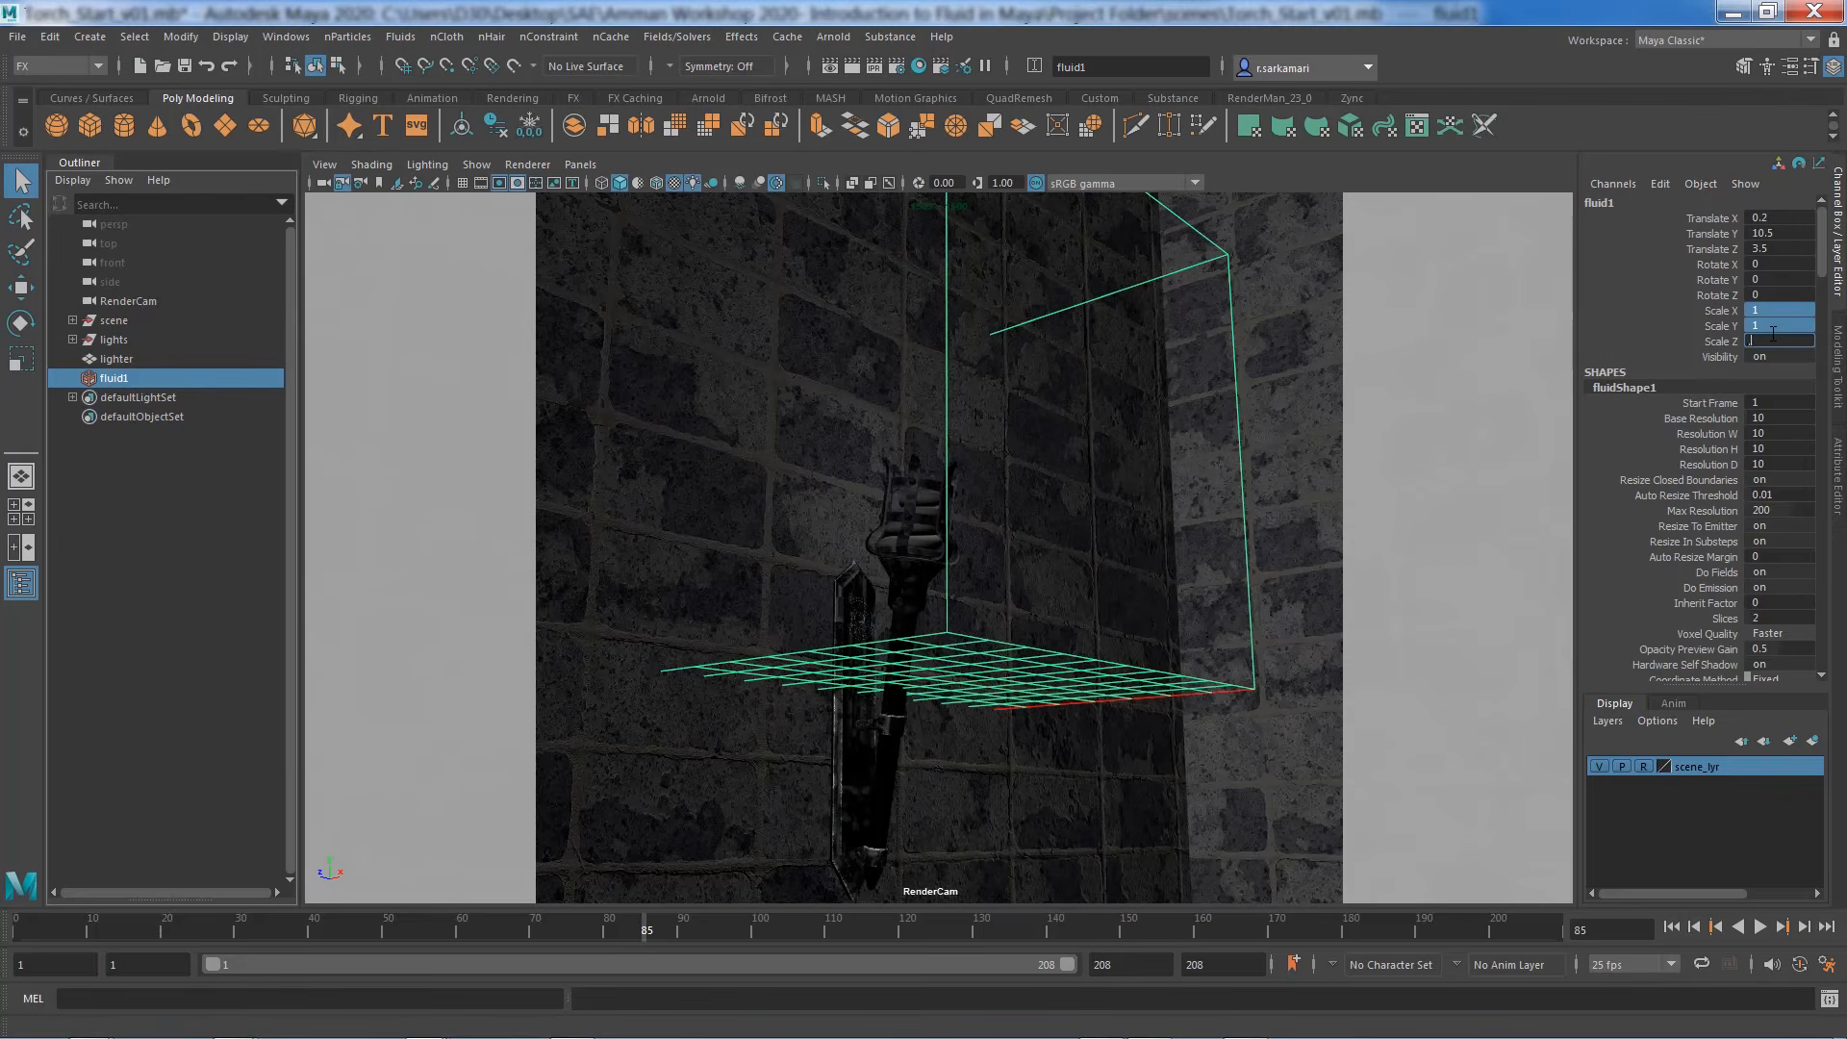
{"action": "type", "text": ".65"}
{"action": "key", "text": "Return"}
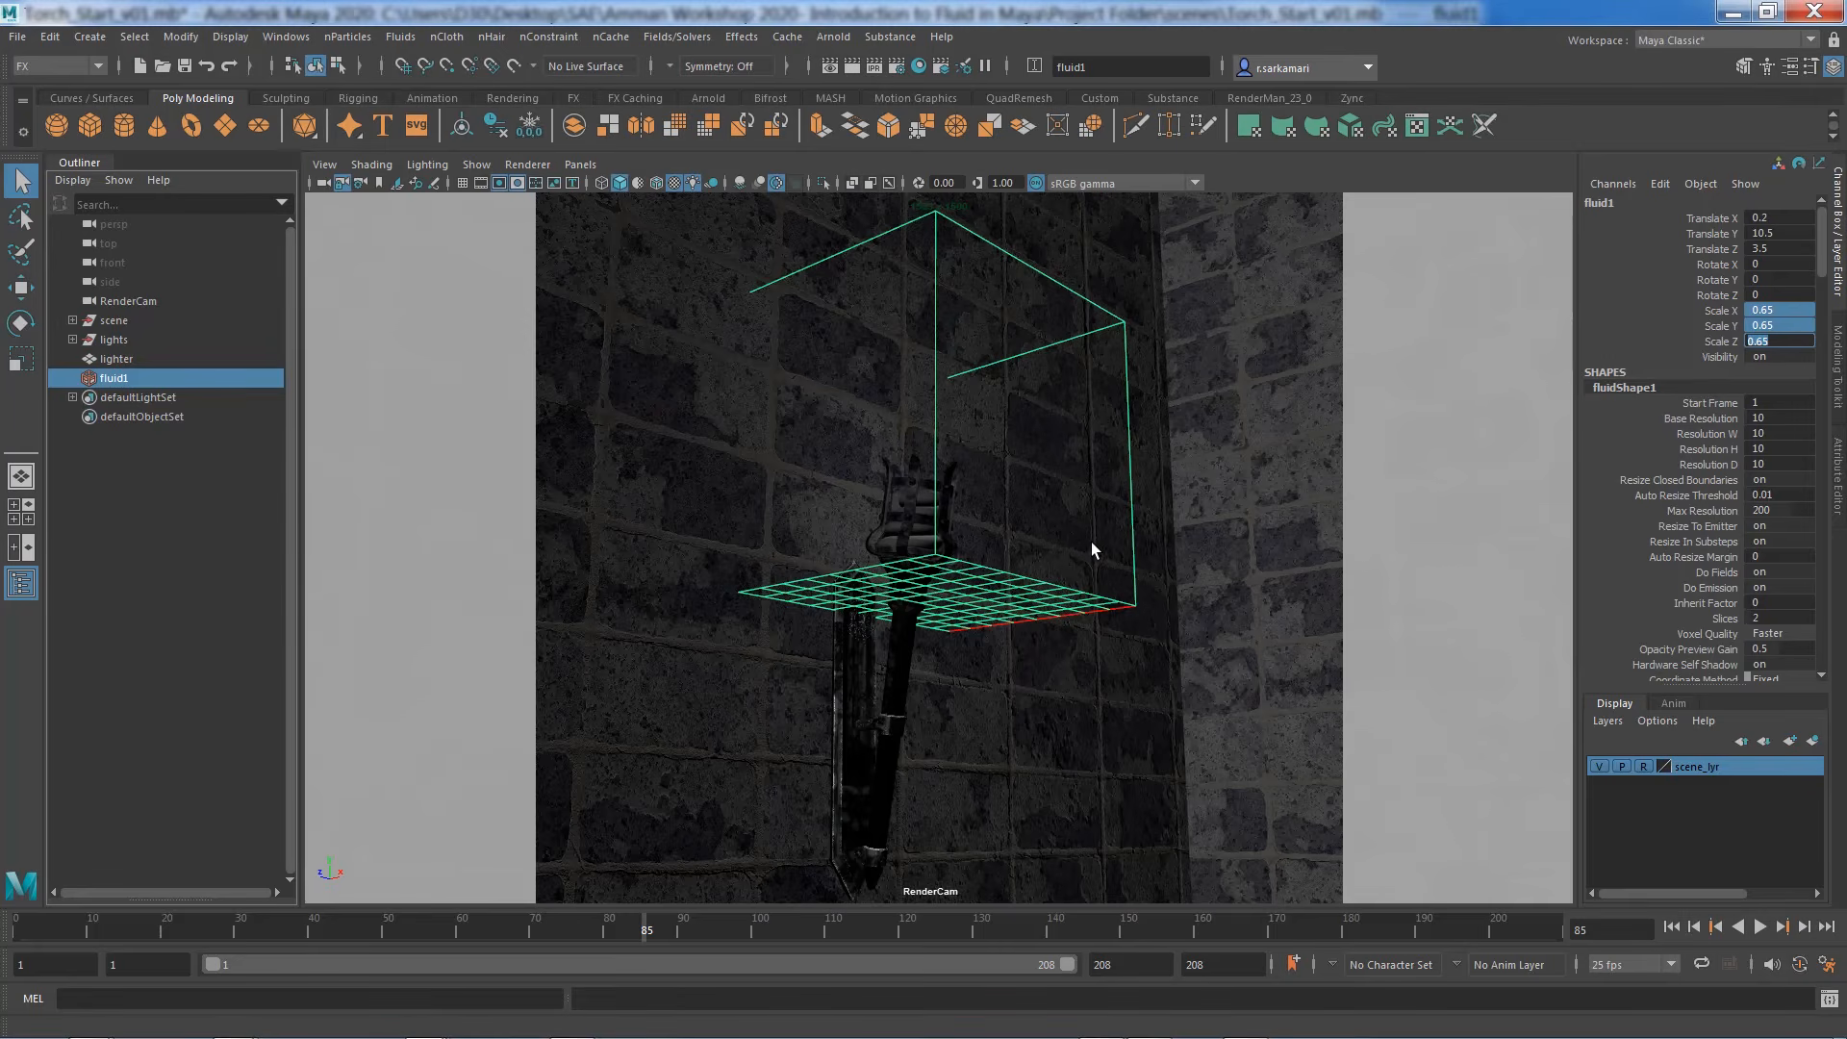
Step: Set the fluid container's Base Resolution to 40
{"action": "left_click", "coordinate": [106, 379]}
{"action": "key", "text": "ctrl+a"}
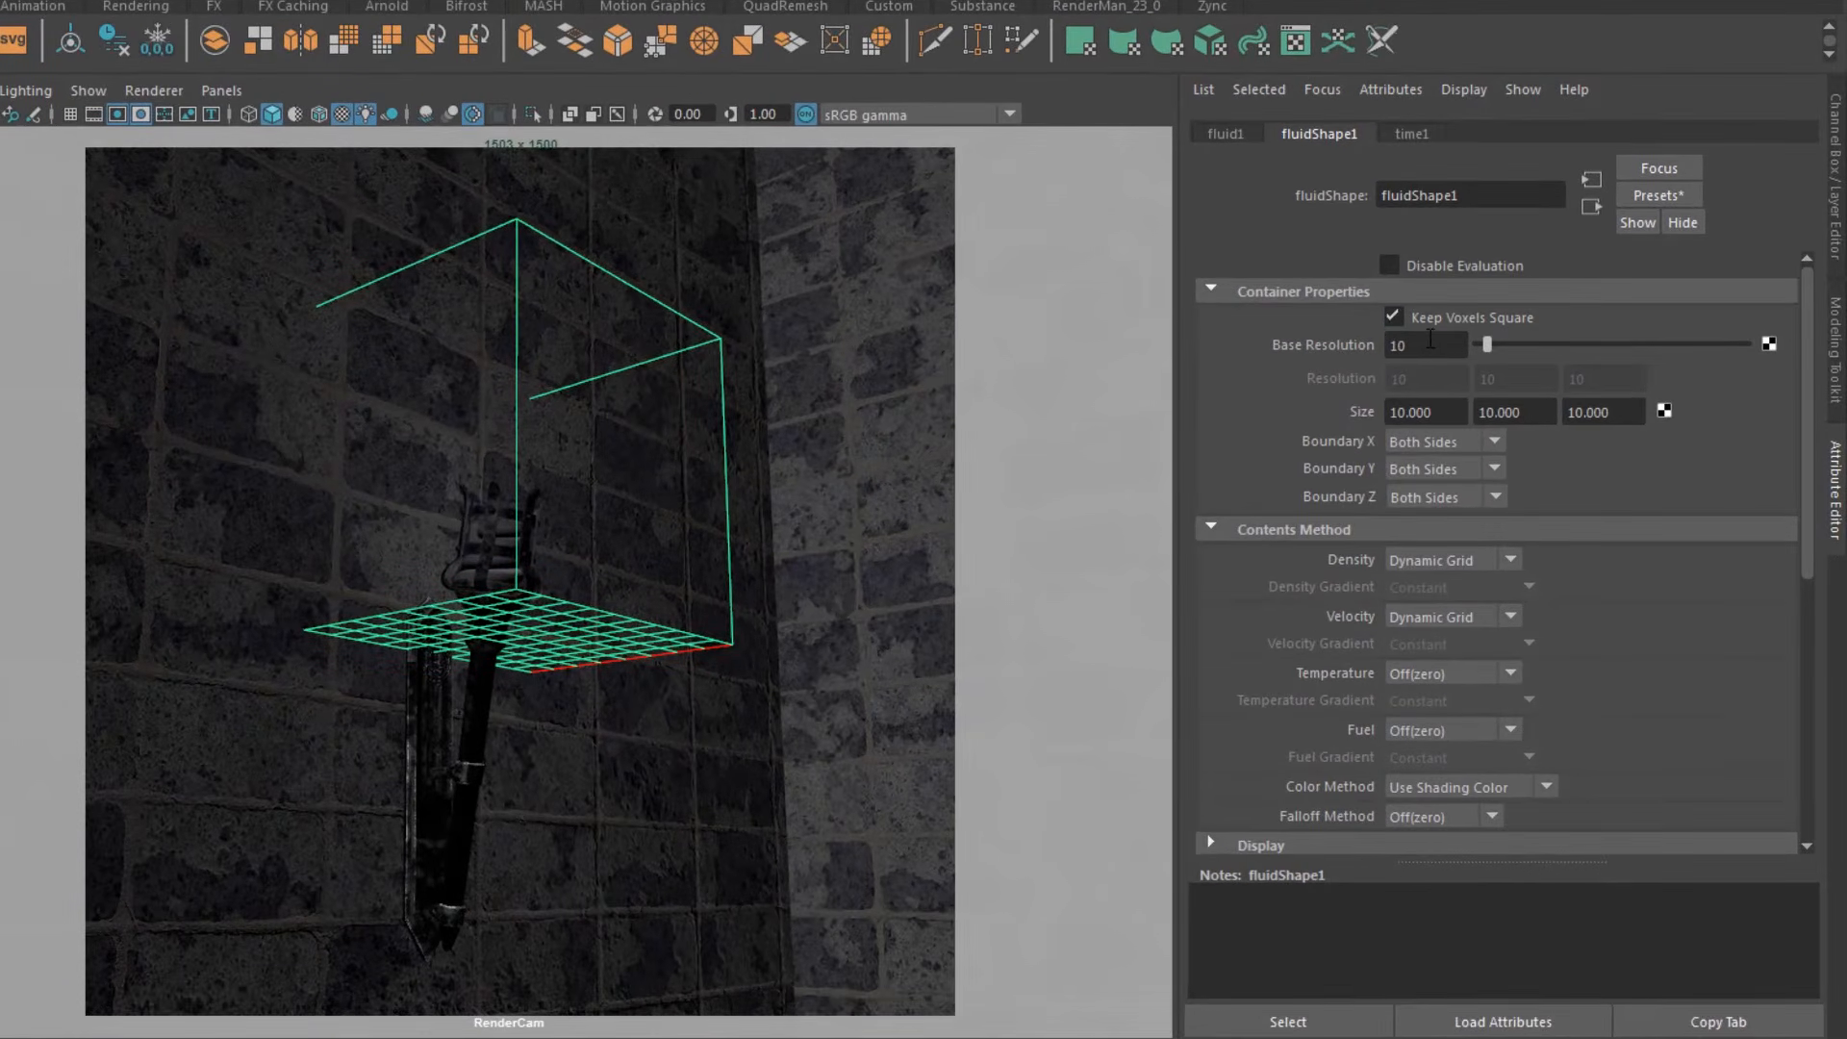
{"action": "left_click", "coordinate": [1431, 342]}
{"action": "type", "text": "40"}
{"action": "key", "text": "Return"}
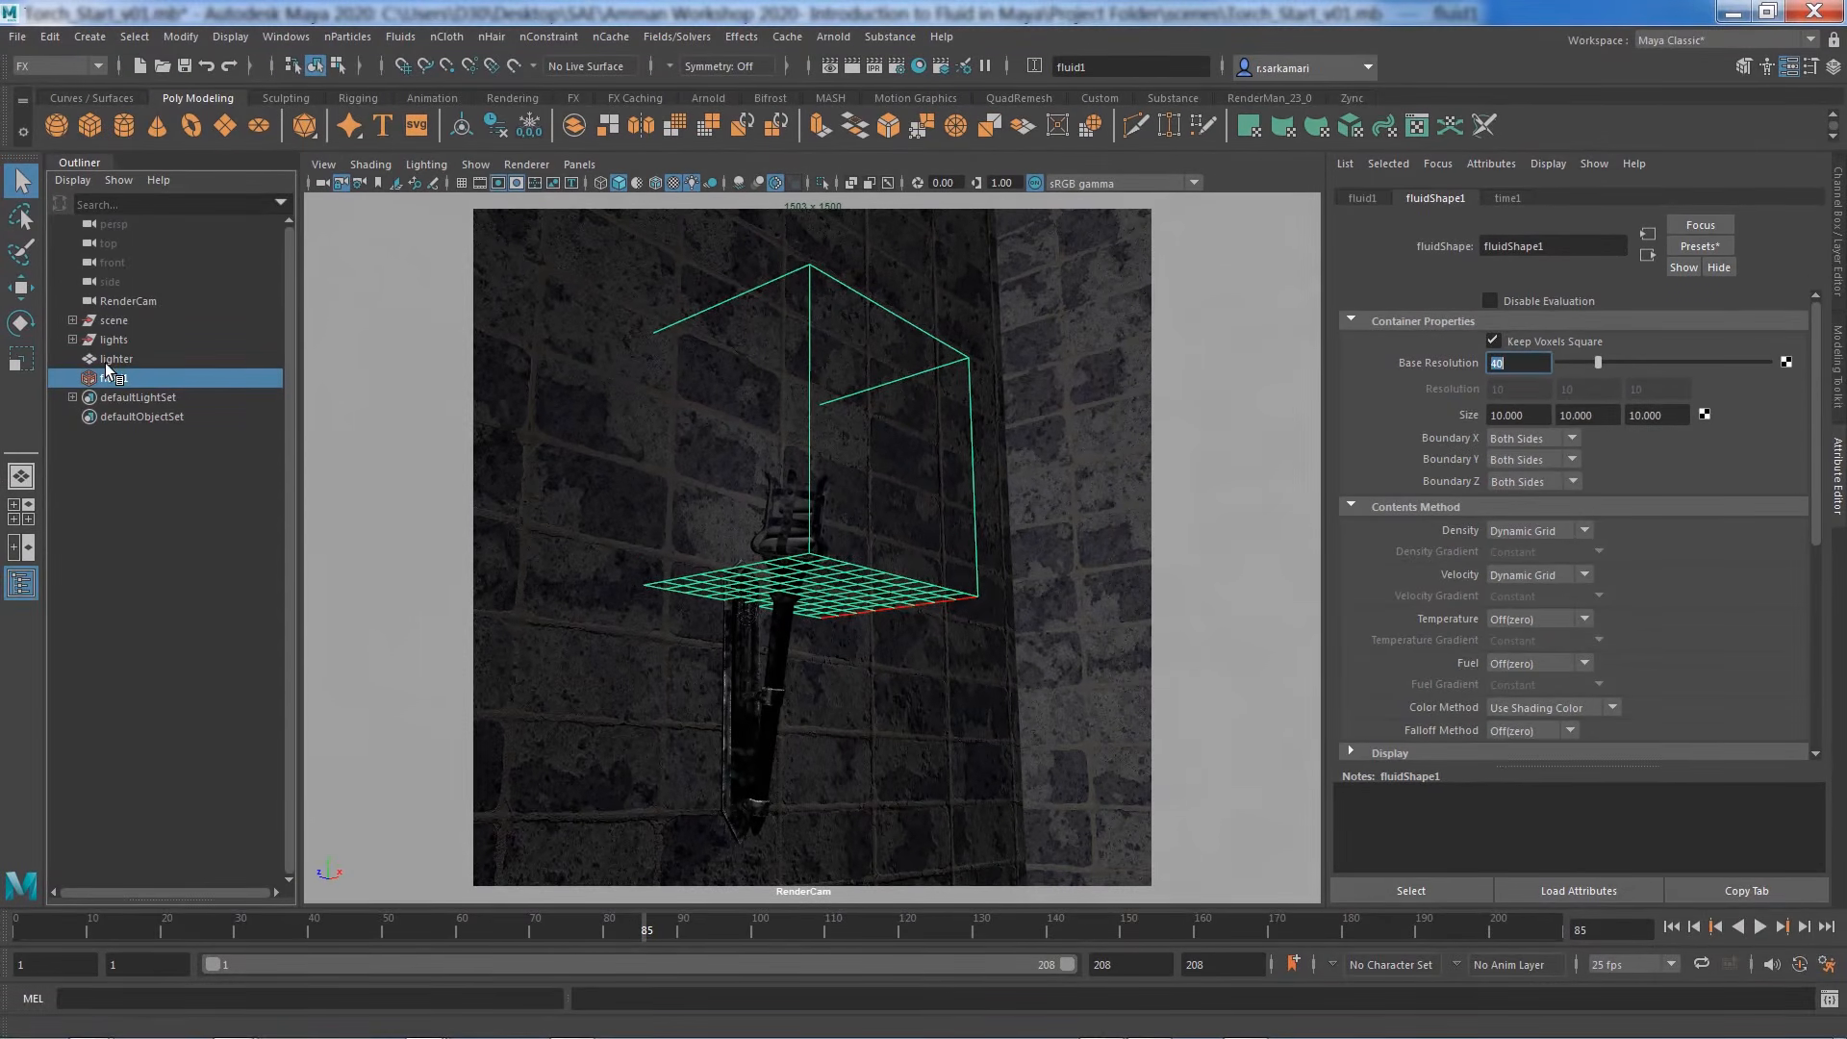
Step: Make the lighter mesh emit into the fluid container with a Surface emitter named Source, and reveal the emitter under the lighter
{"action": "left_click", "coordinate": [114, 360], "text": "ctrl"}
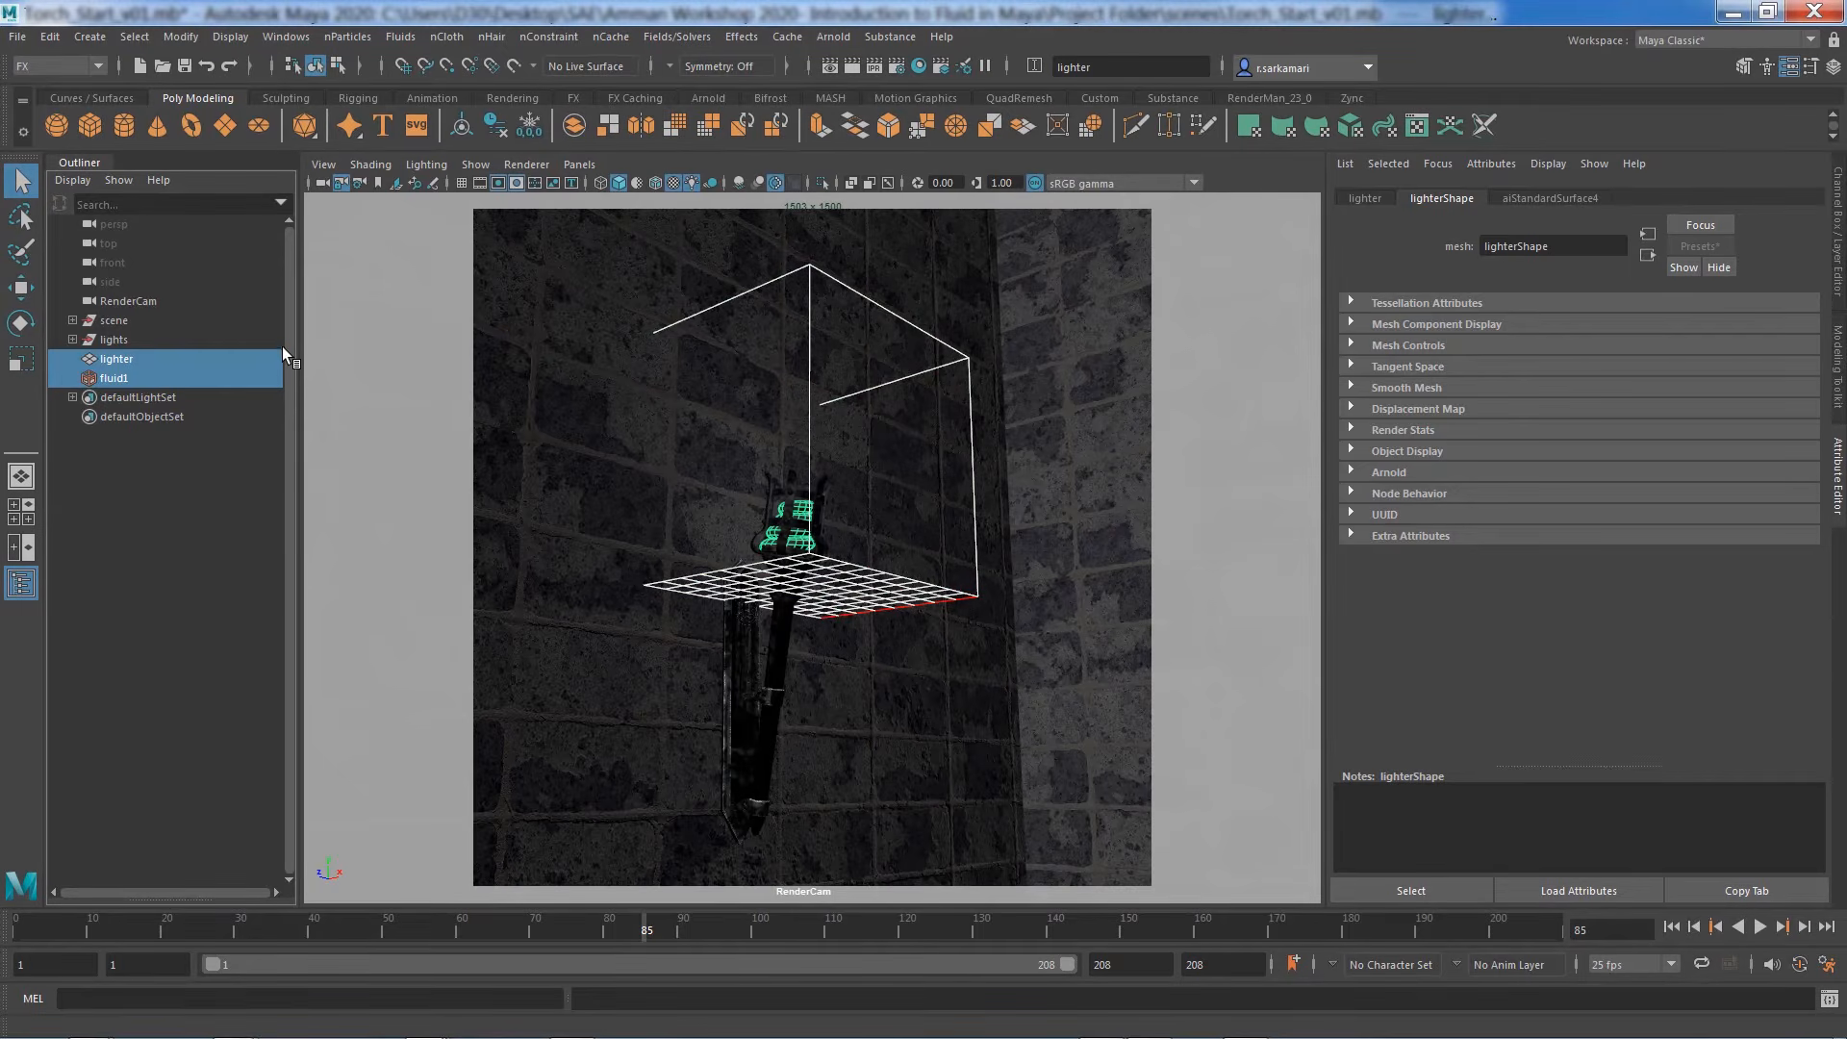
{"action": "left_click", "coordinate": [401, 39]}
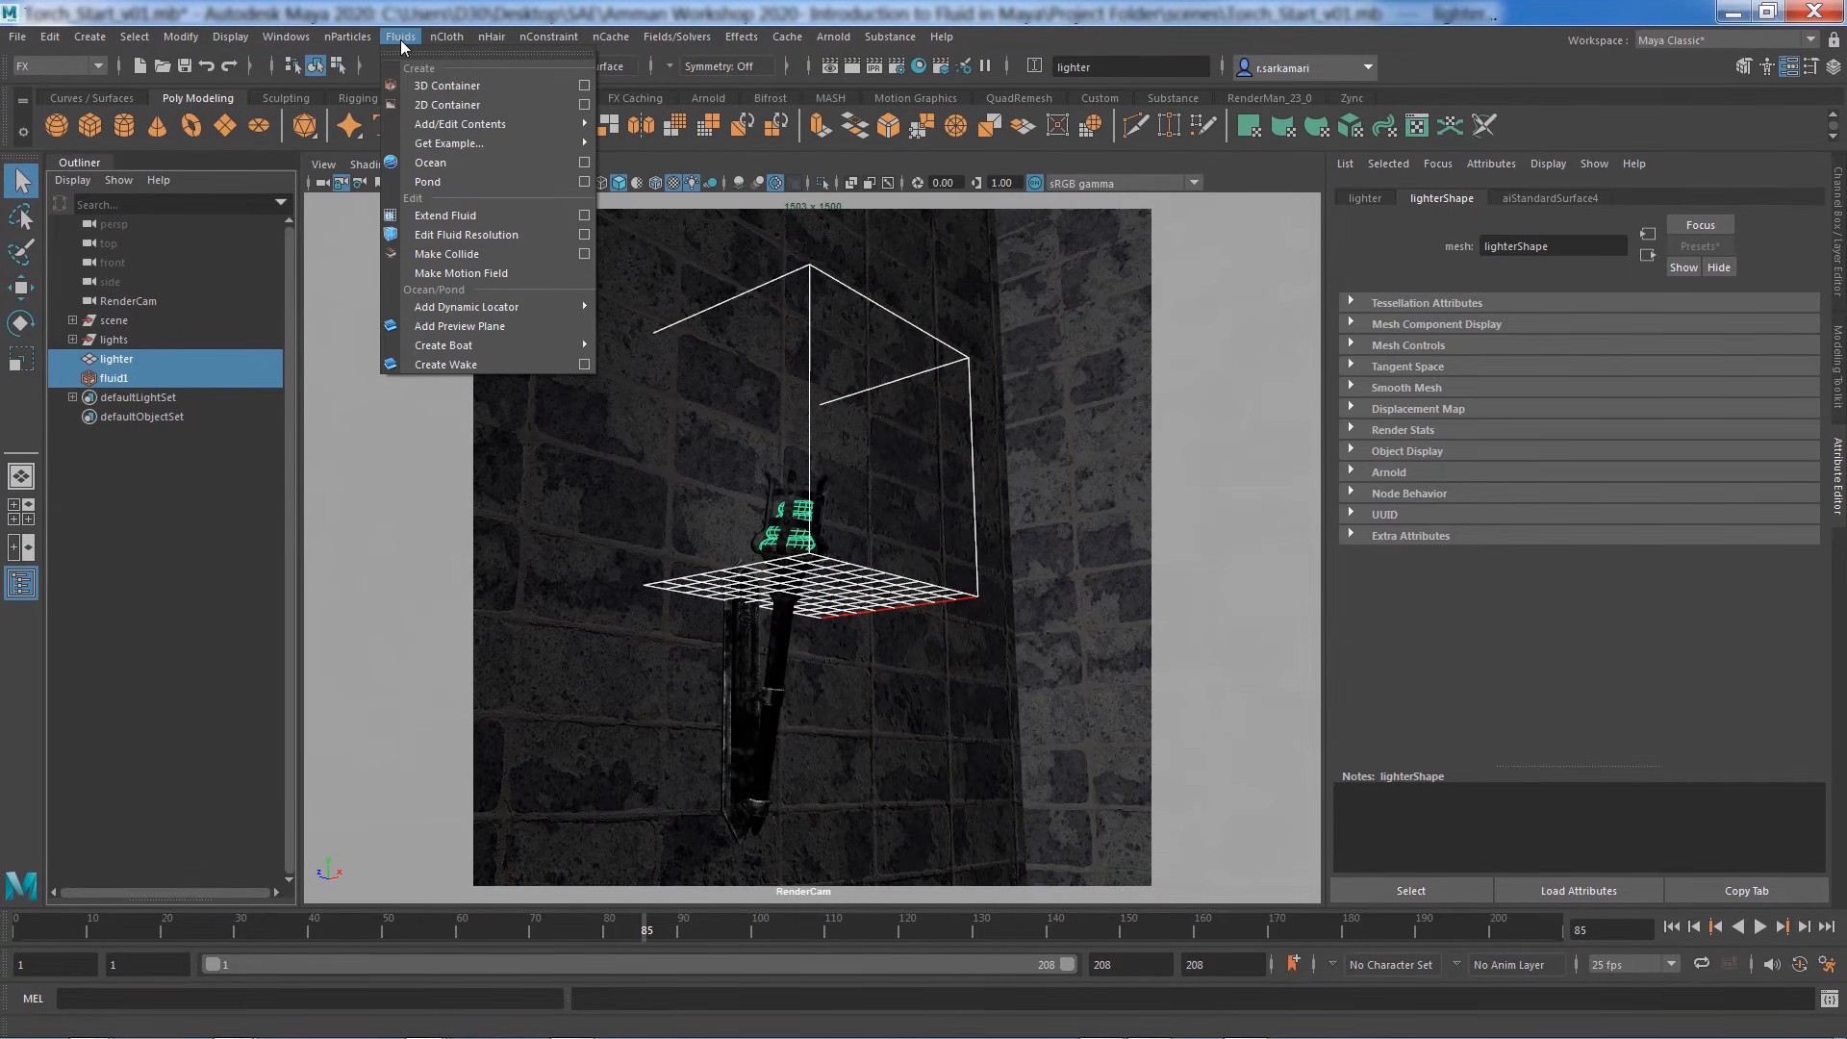
{"action": "mouse_move", "coordinate": [481, 127]}
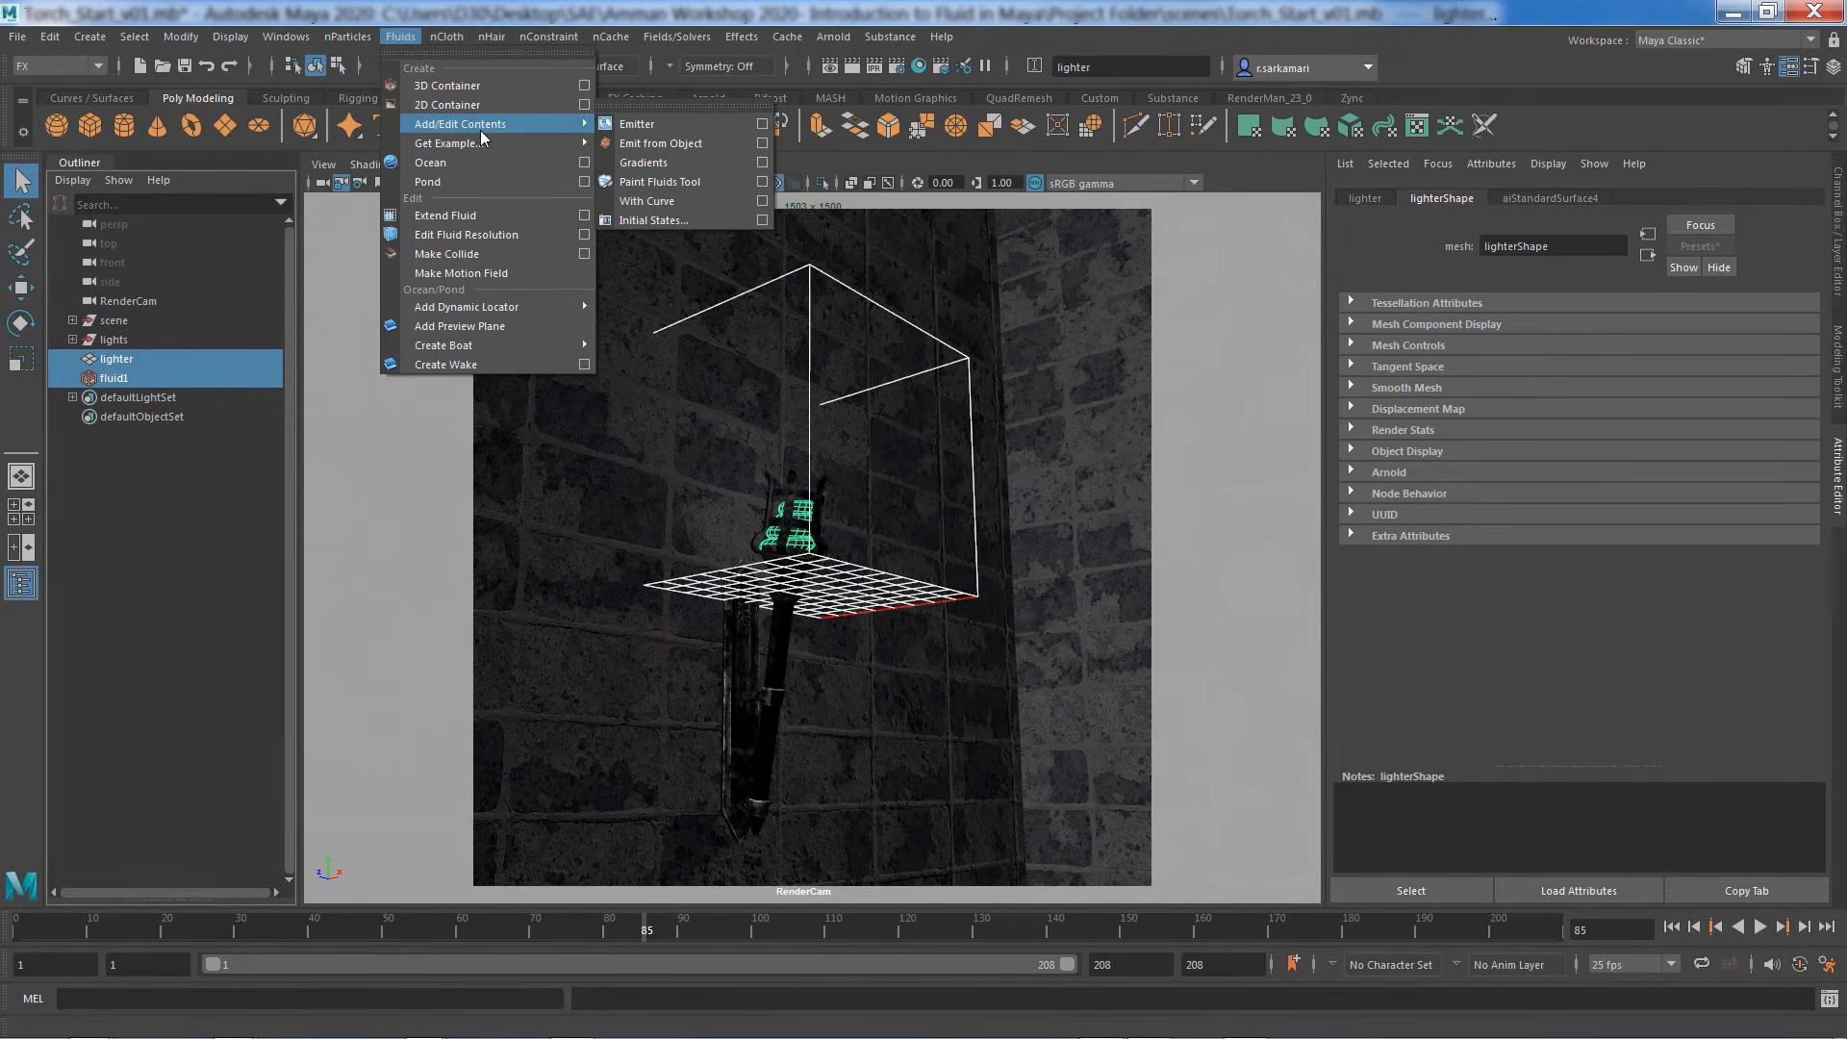
{"action": "left_click", "coordinate": [762, 143]}
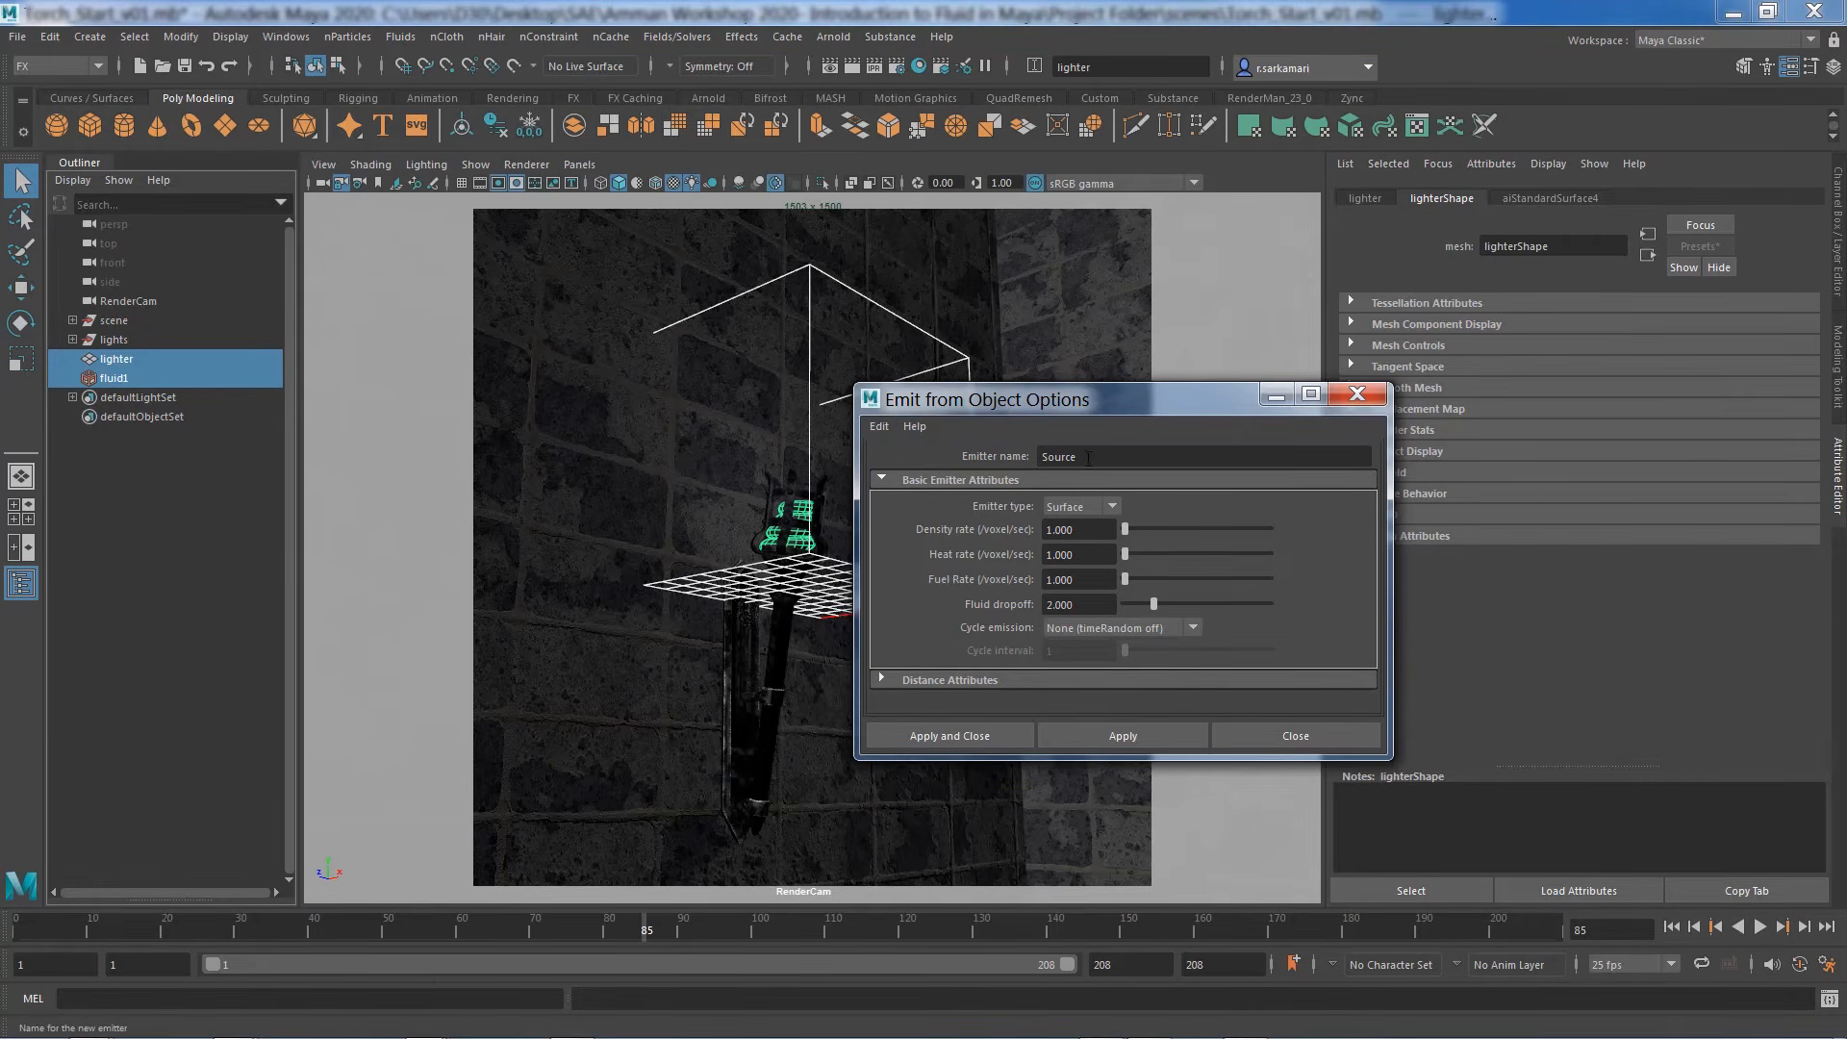
{"action": "left_click", "coordinate": [907, 731]}
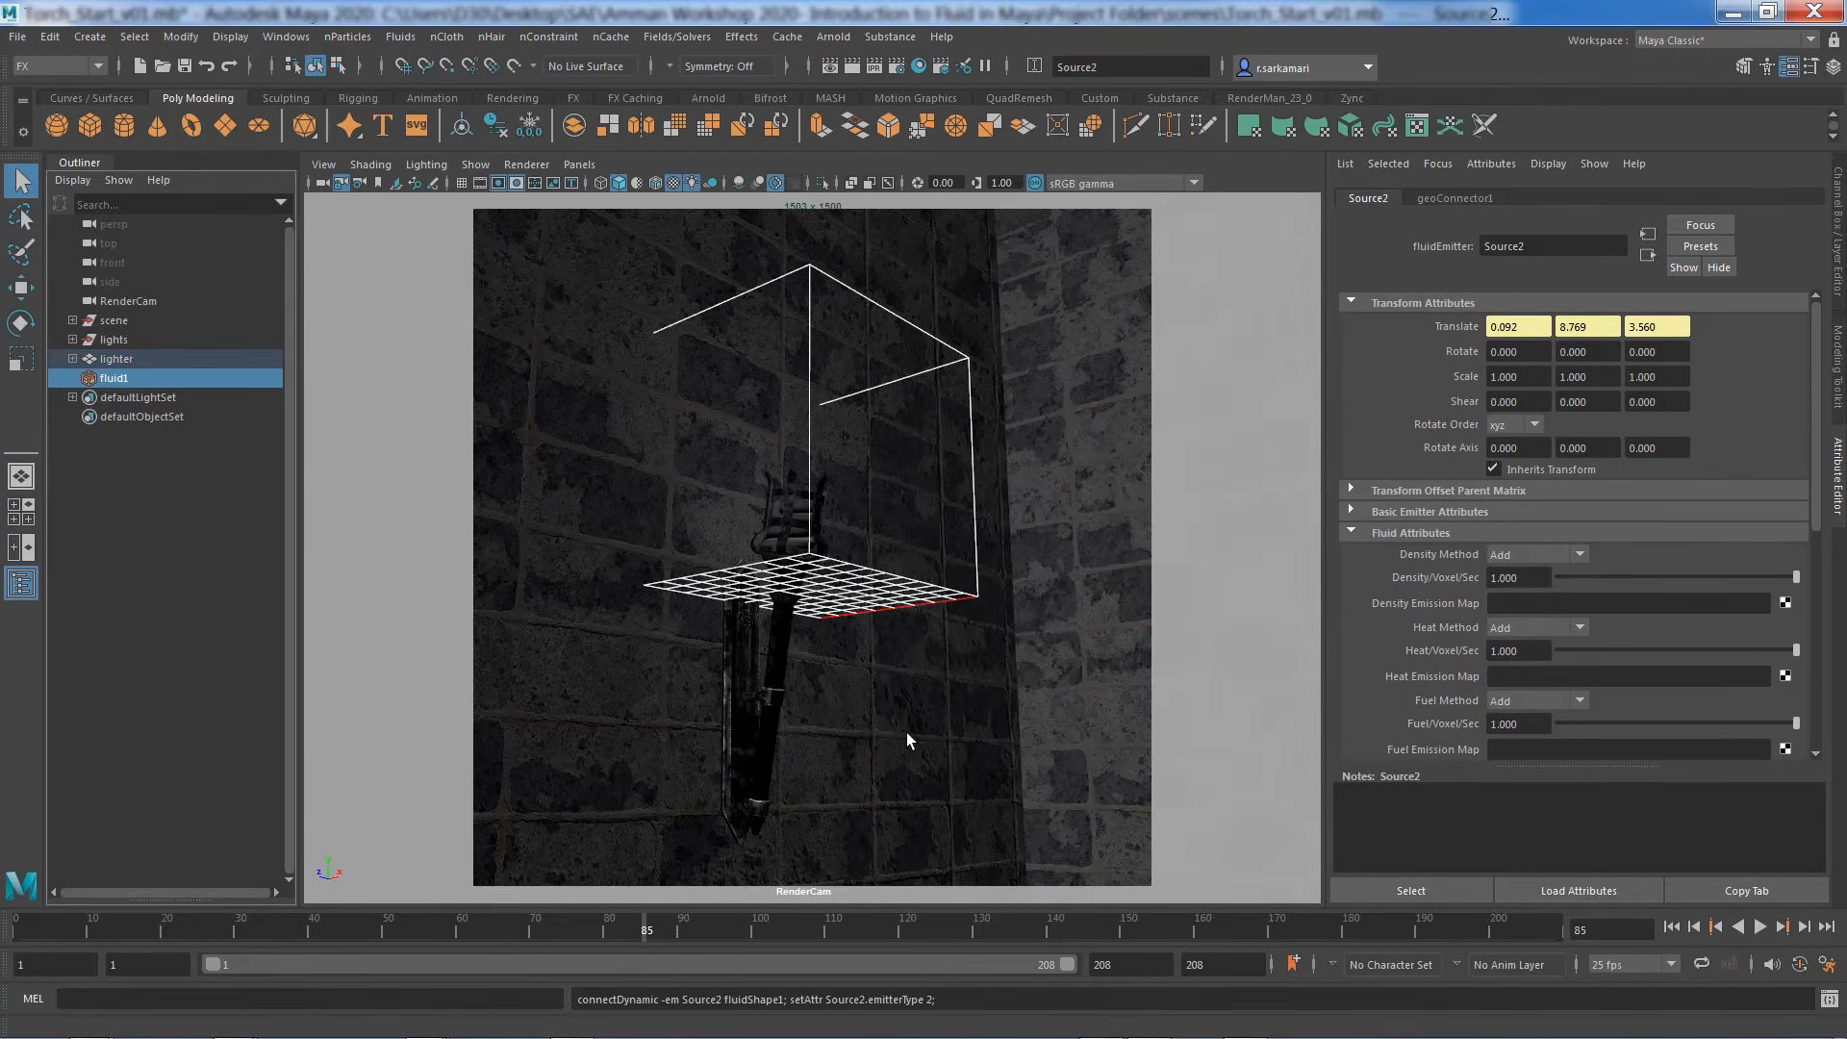
{"action": "left_click", "coordinate": [1839, 250]}
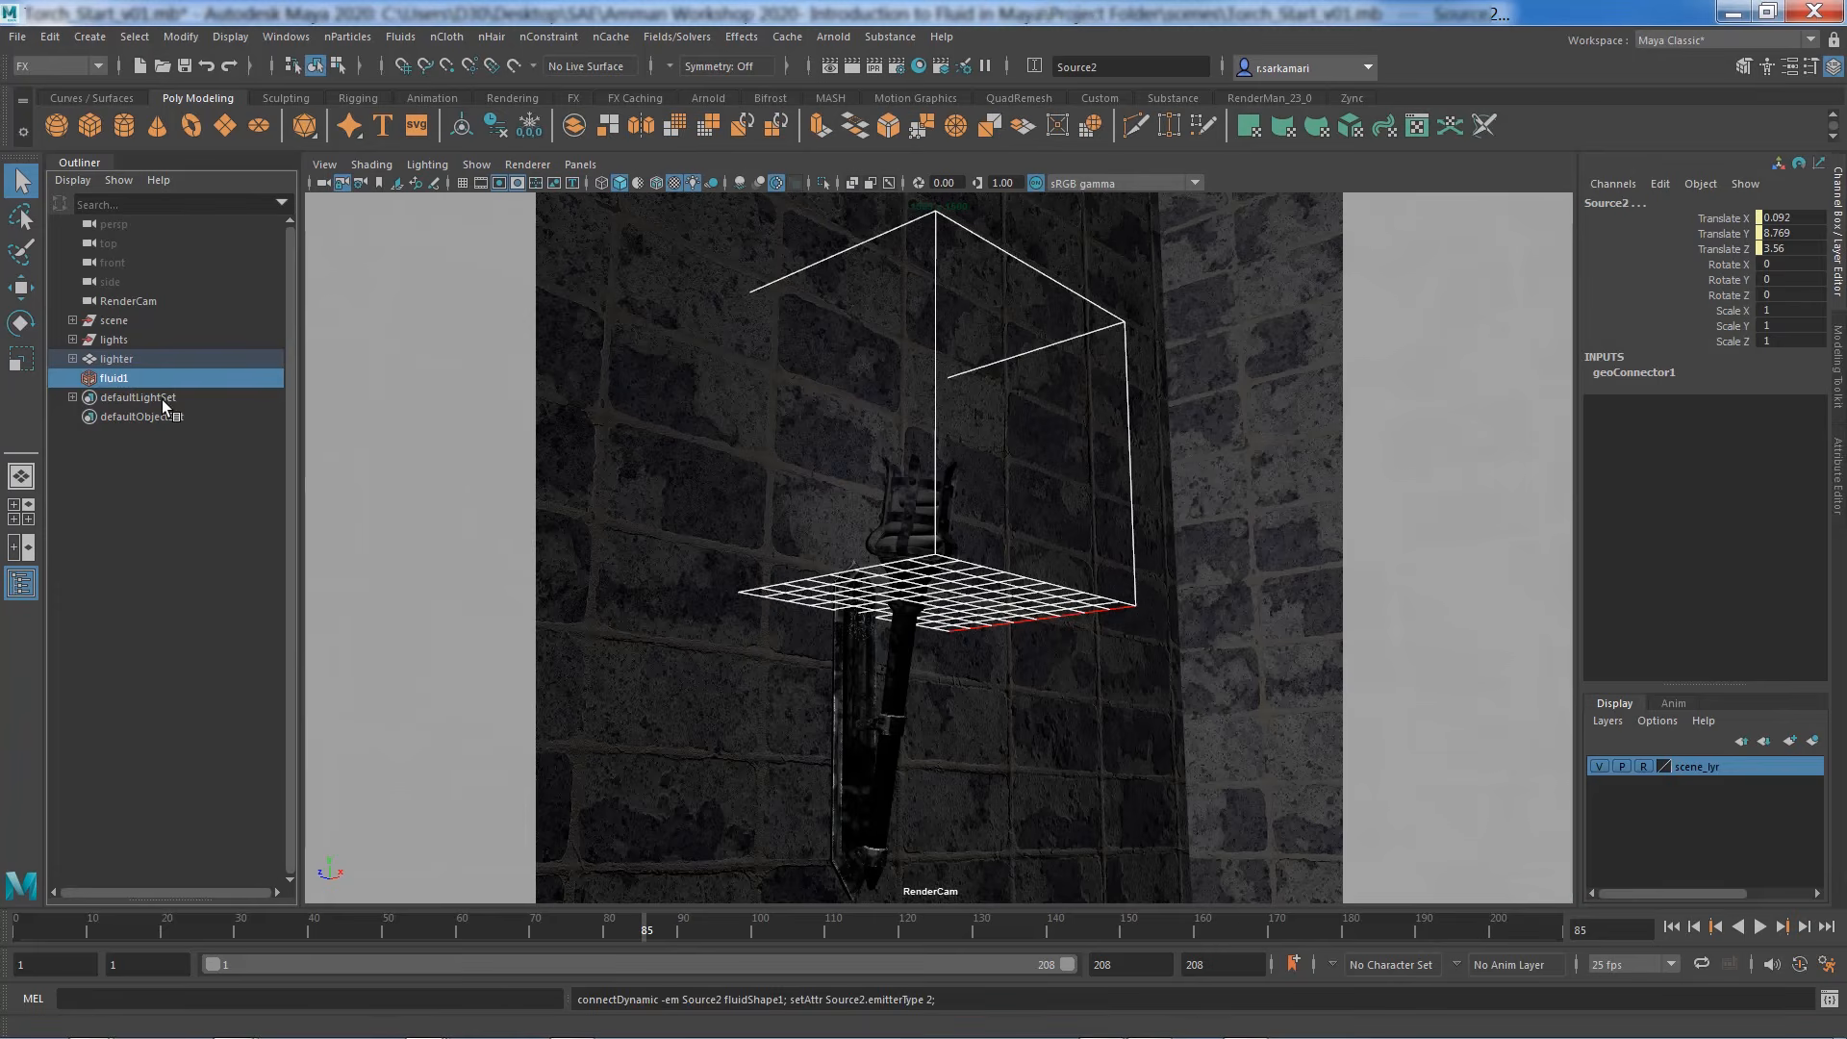
{"action": "left_click", "coordinate": [73, 359]}
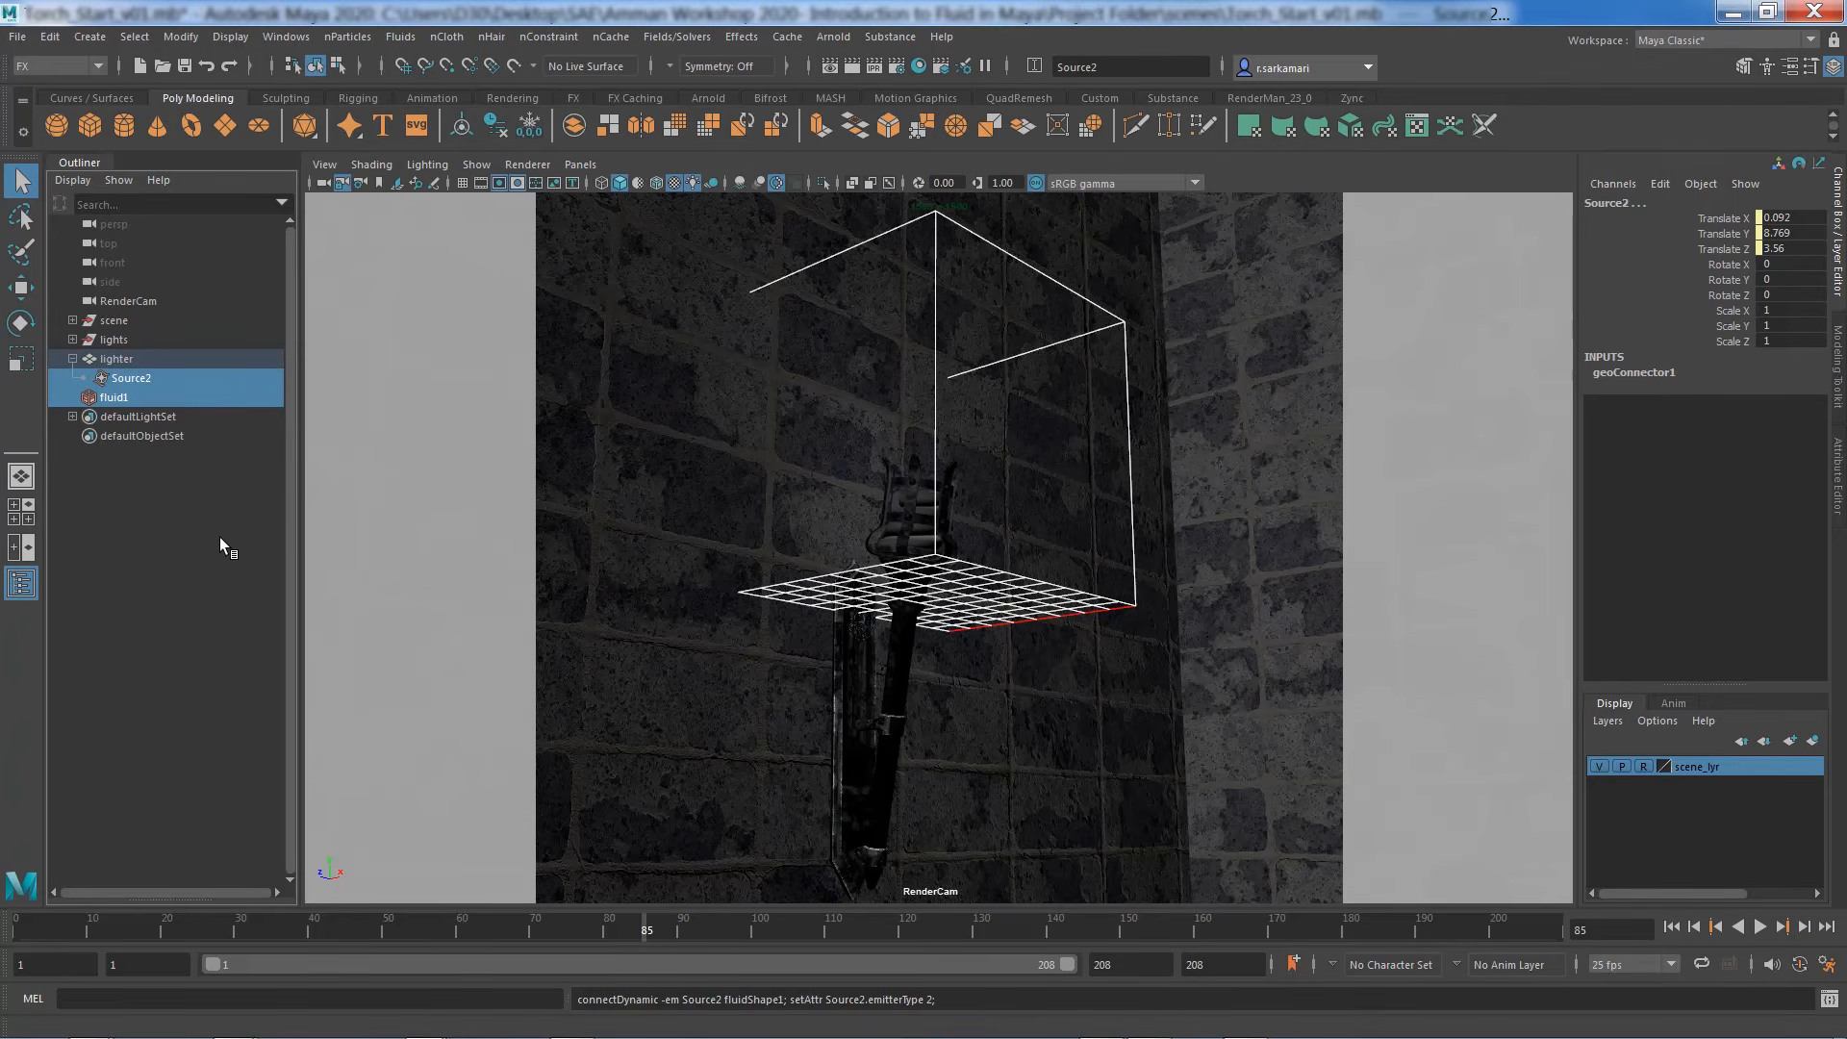
Step: Set the fluid container's Temperature contents method to Dynamic Grid and play the simulation
{"action": "left_click", "coordinate": [112, 399]}
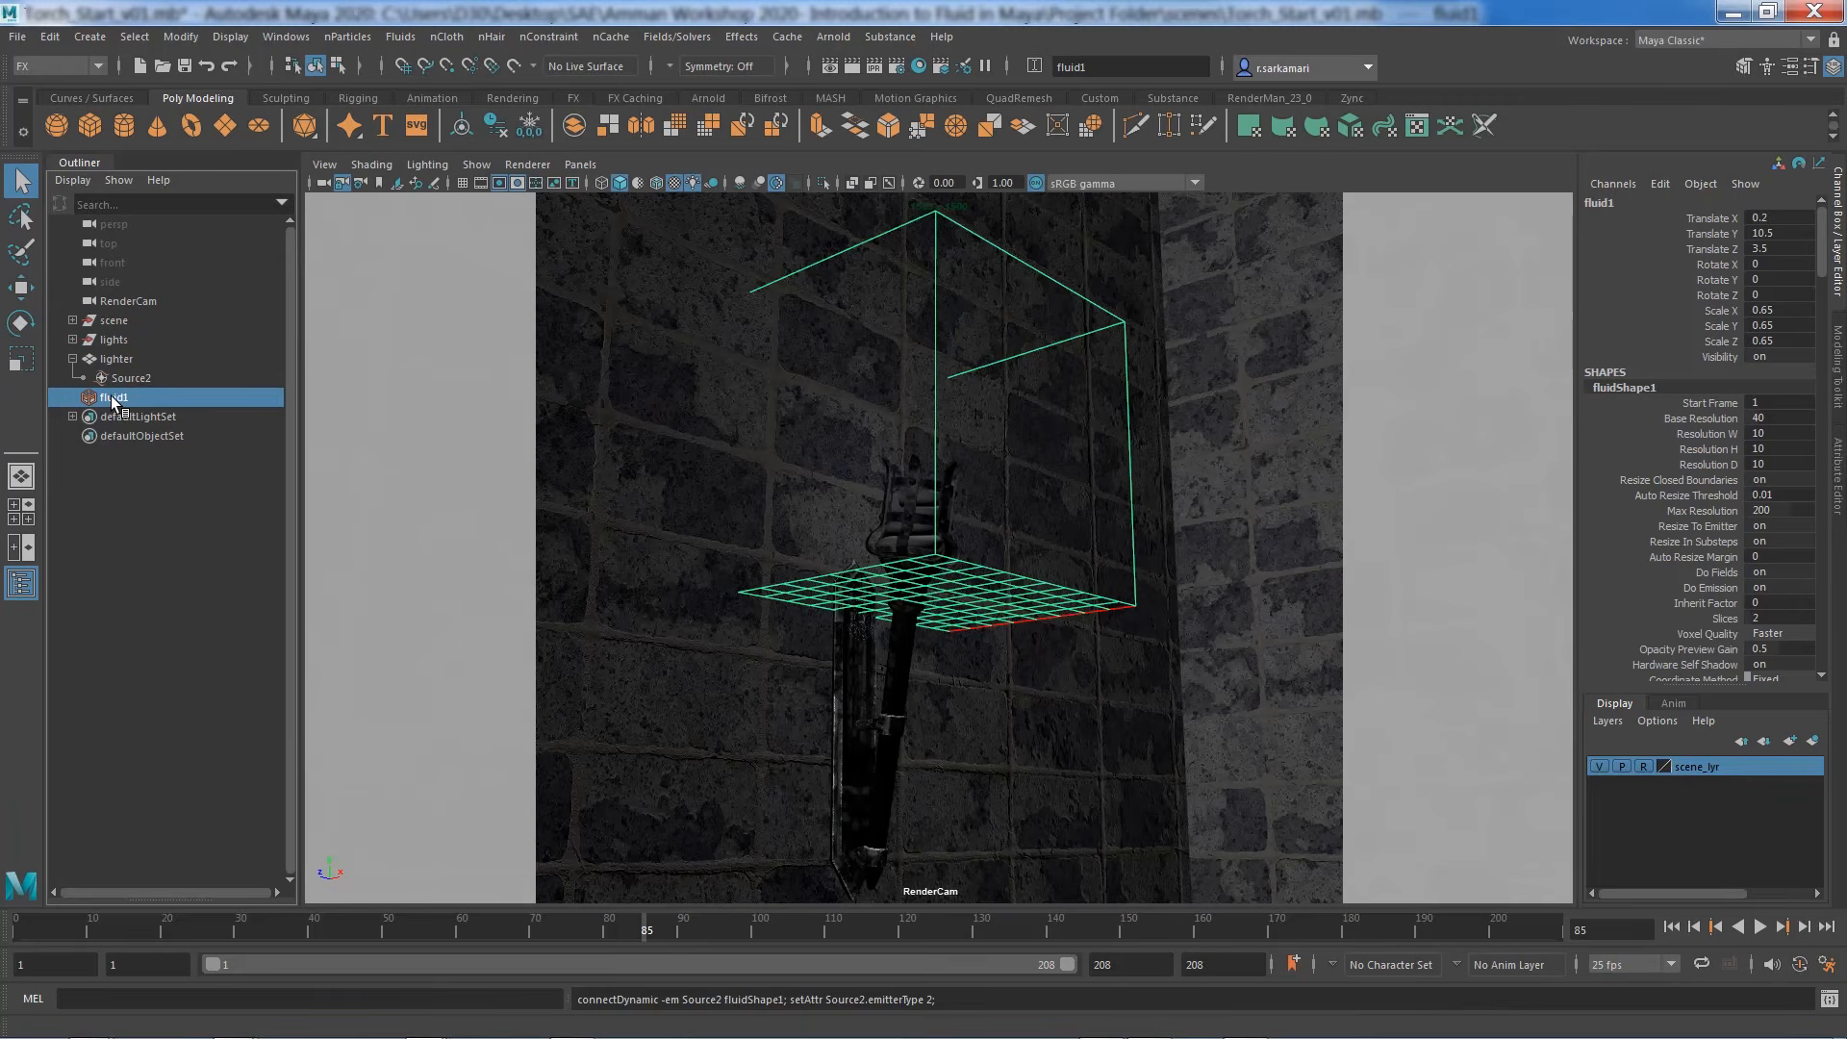
{"action": "key", "text": "ctrl+a"}
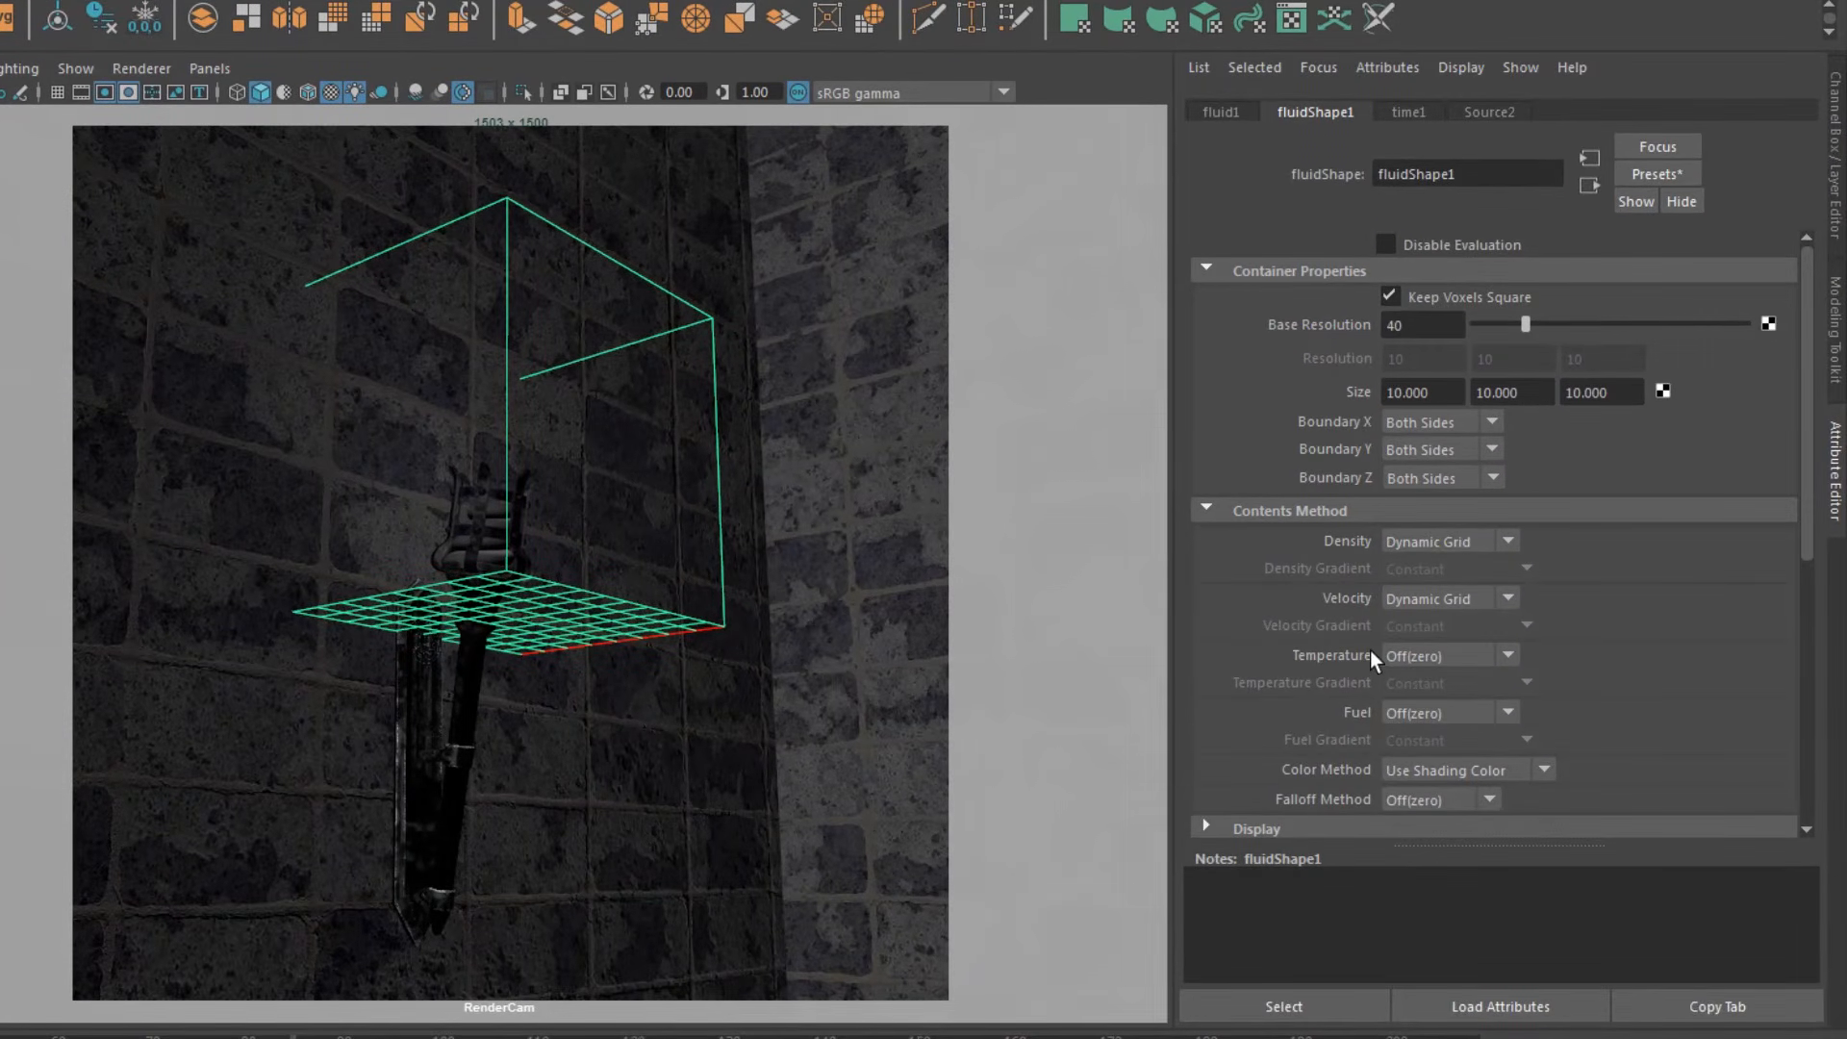
{"action": "left_click", "coordinate": [1431, 659]}
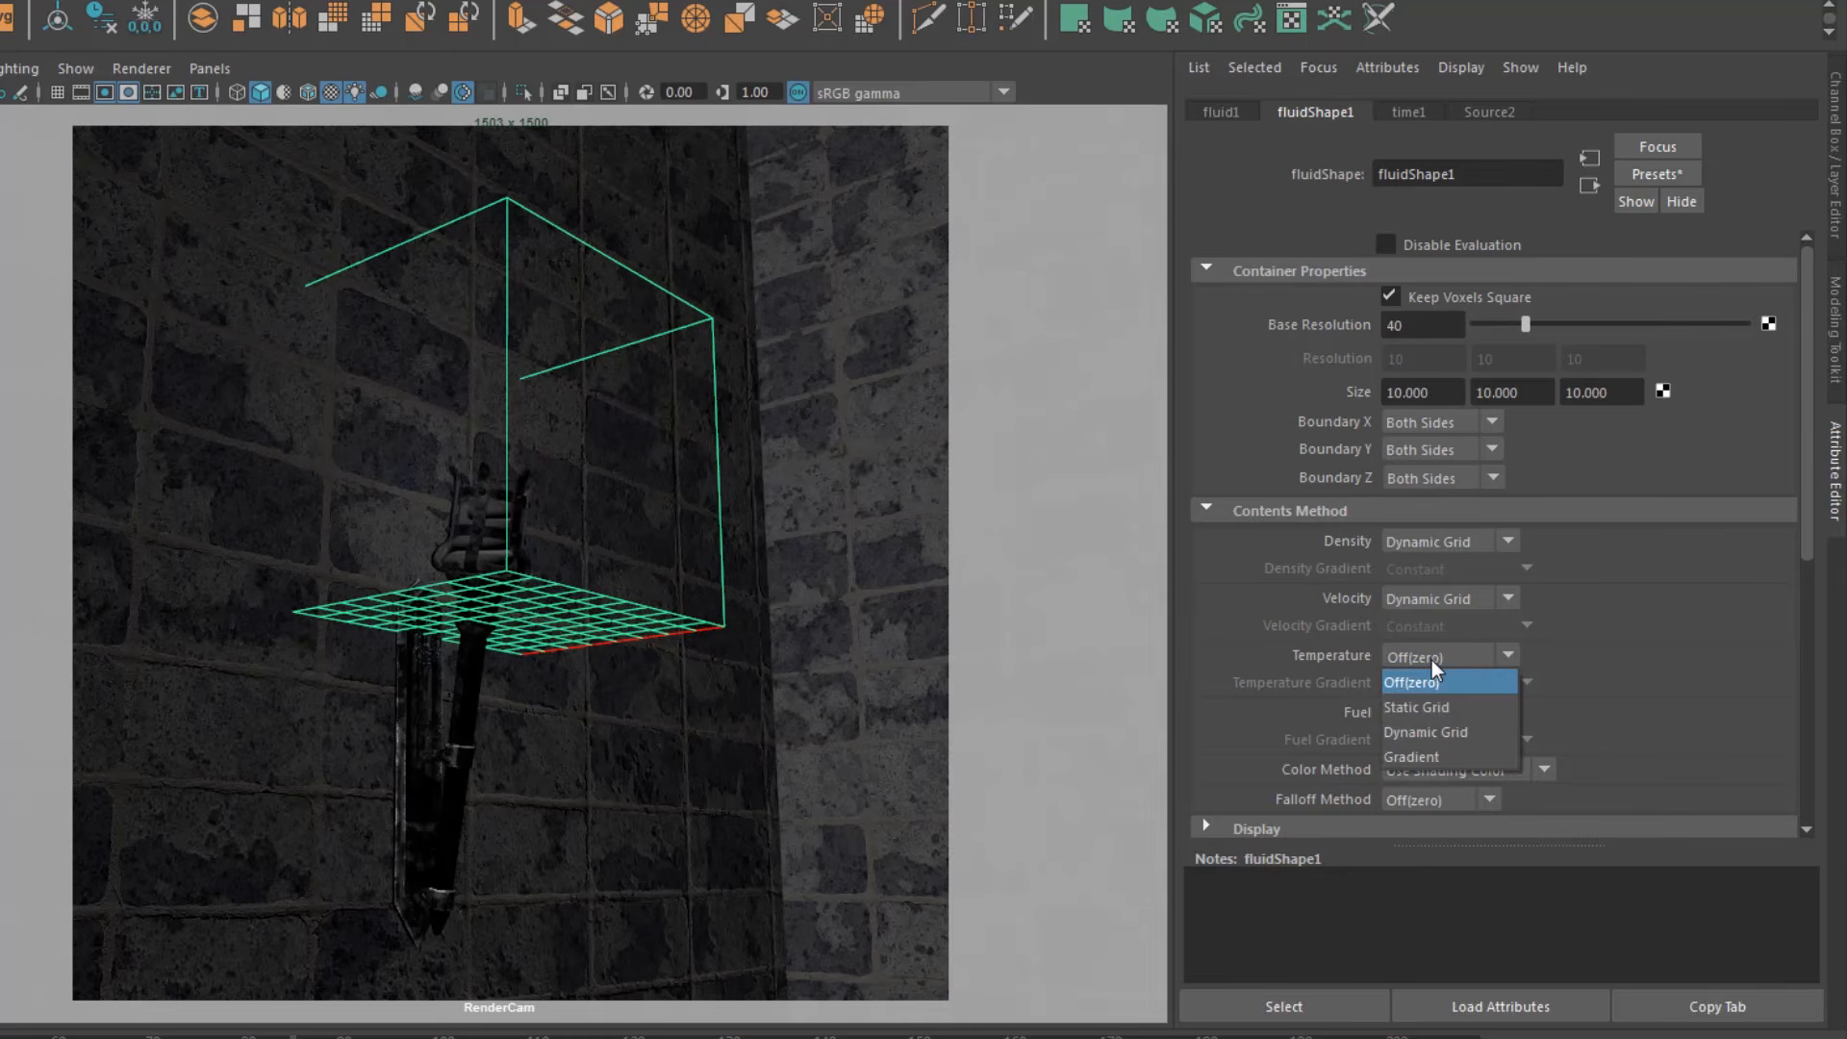
{"action": "left_click", "coordinate": [1420, 735]}
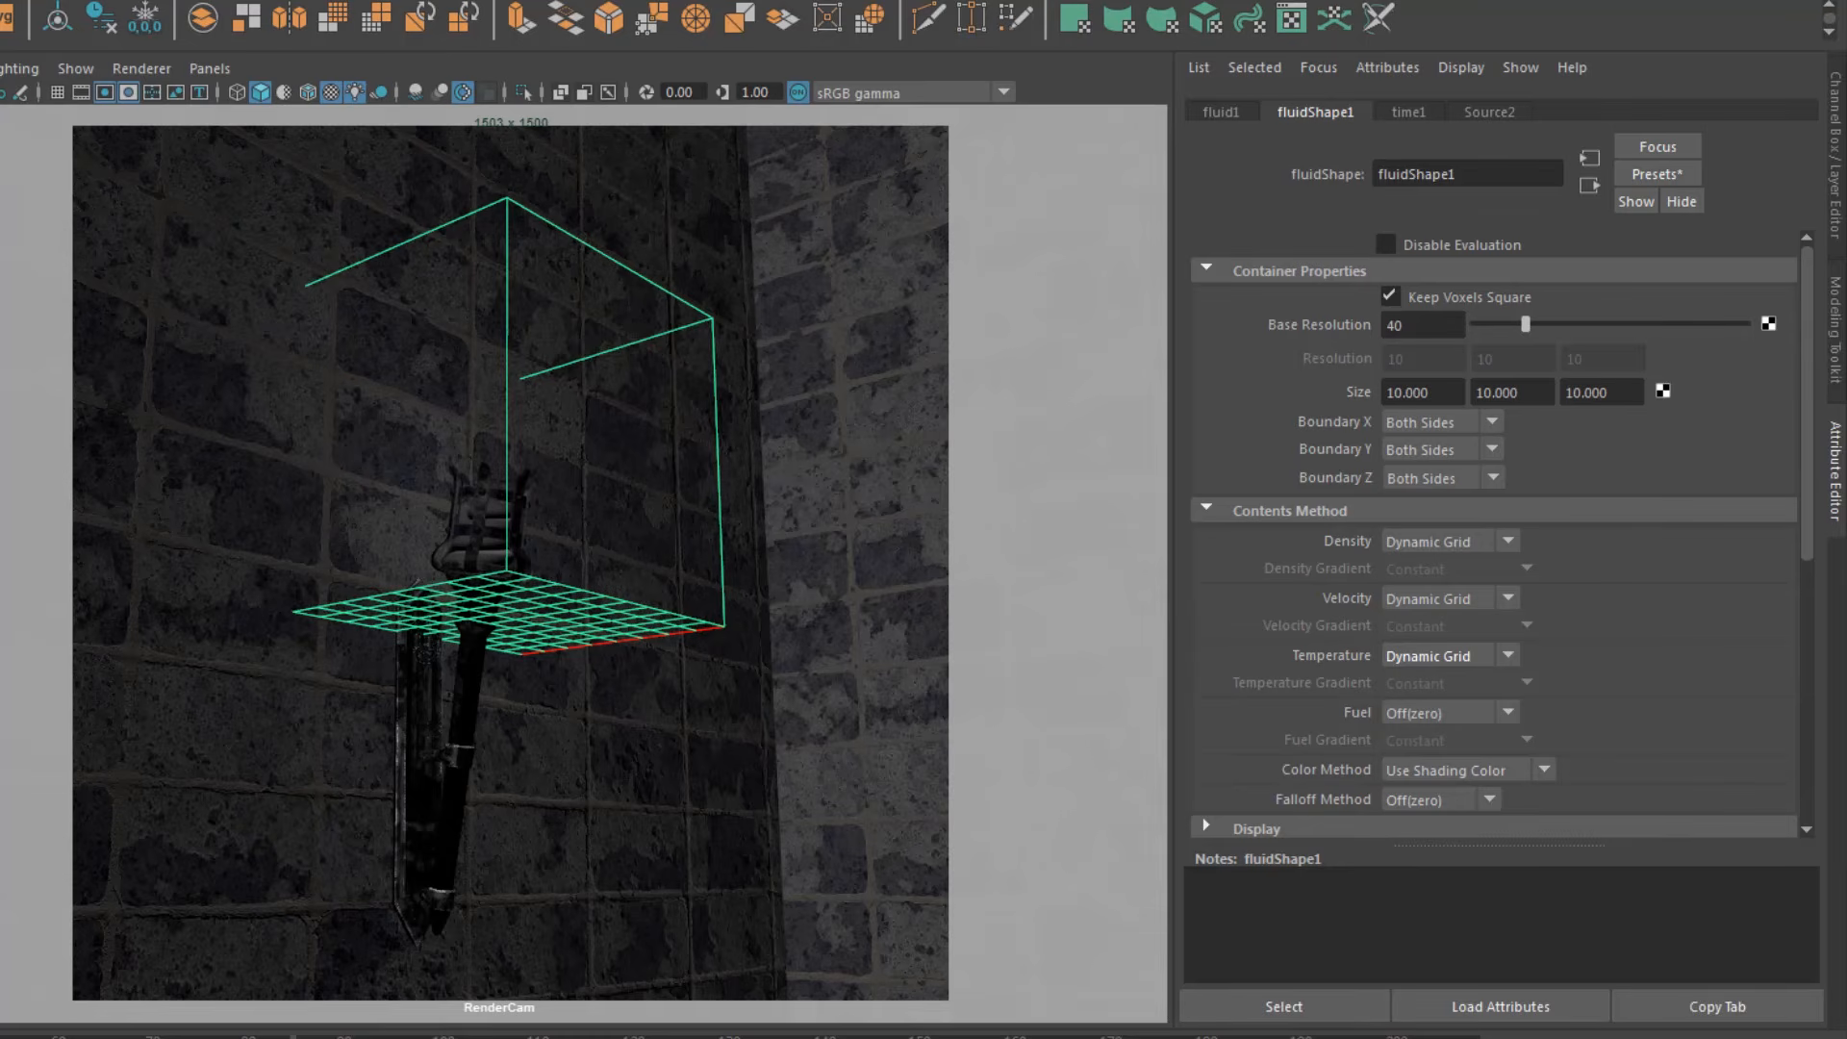
{"action": "key", "text": "alt+v"}
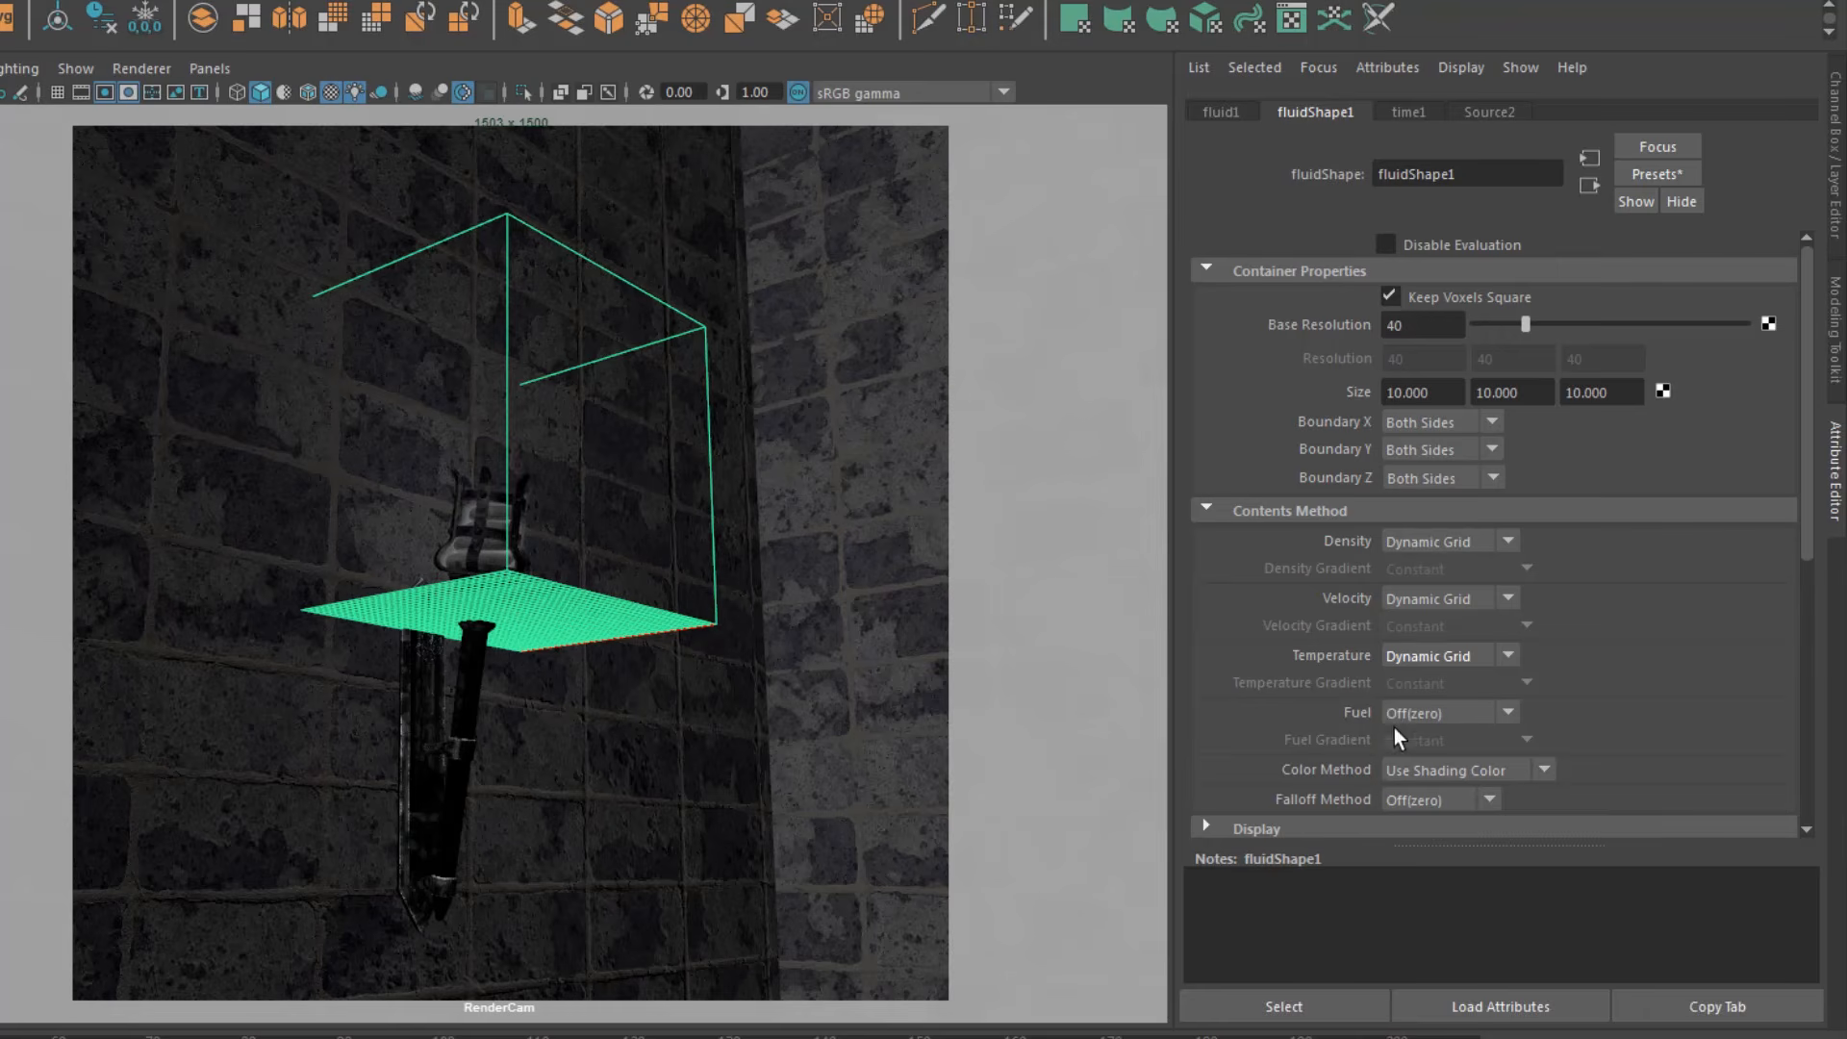
Step: Preview the fluid's heat by setting Shaded Display to Temperature, and return it to As Render
{"action": "left_click_drag", "start_coordinate": [1809, 519], "coordinate": [1801, 705]}
{"action": "left_click", "coordinate": [1255, 481]}
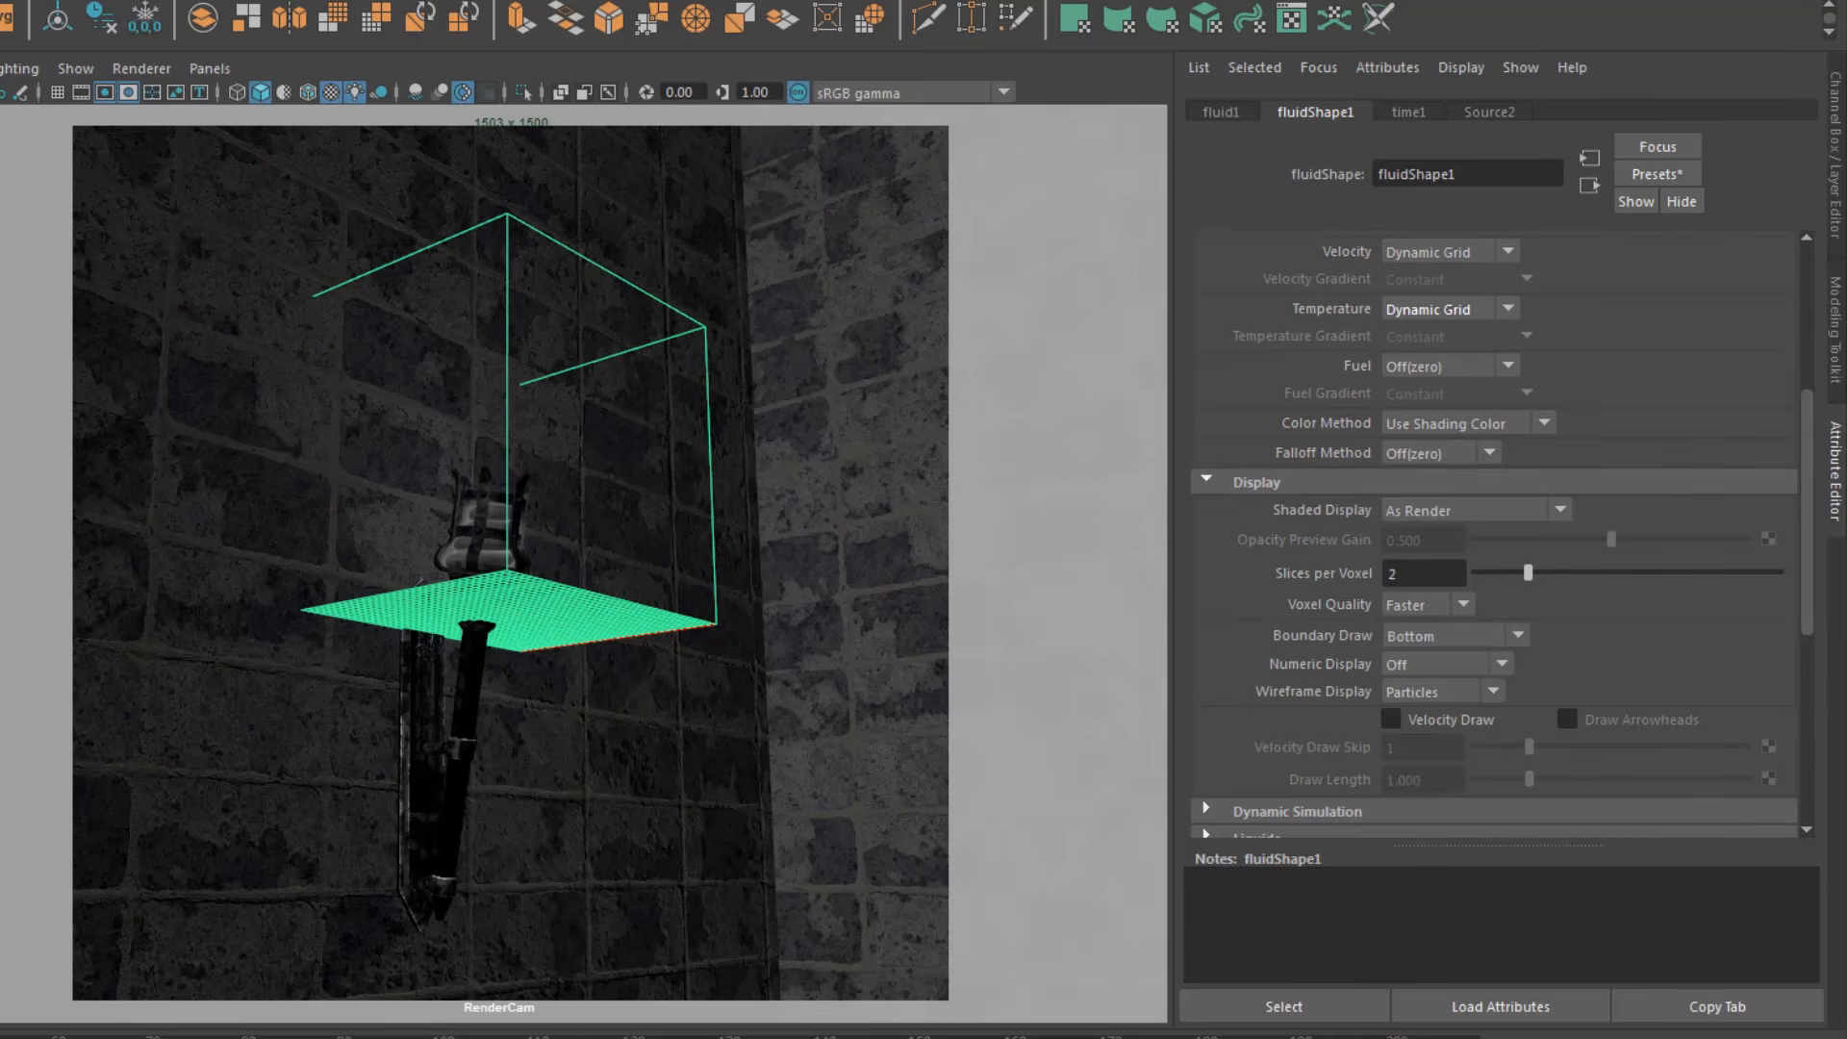
{"action": "left_click", "coordinate": [1446, 510]}
{"action": "left_click", "coordinate": [1438, 618]}
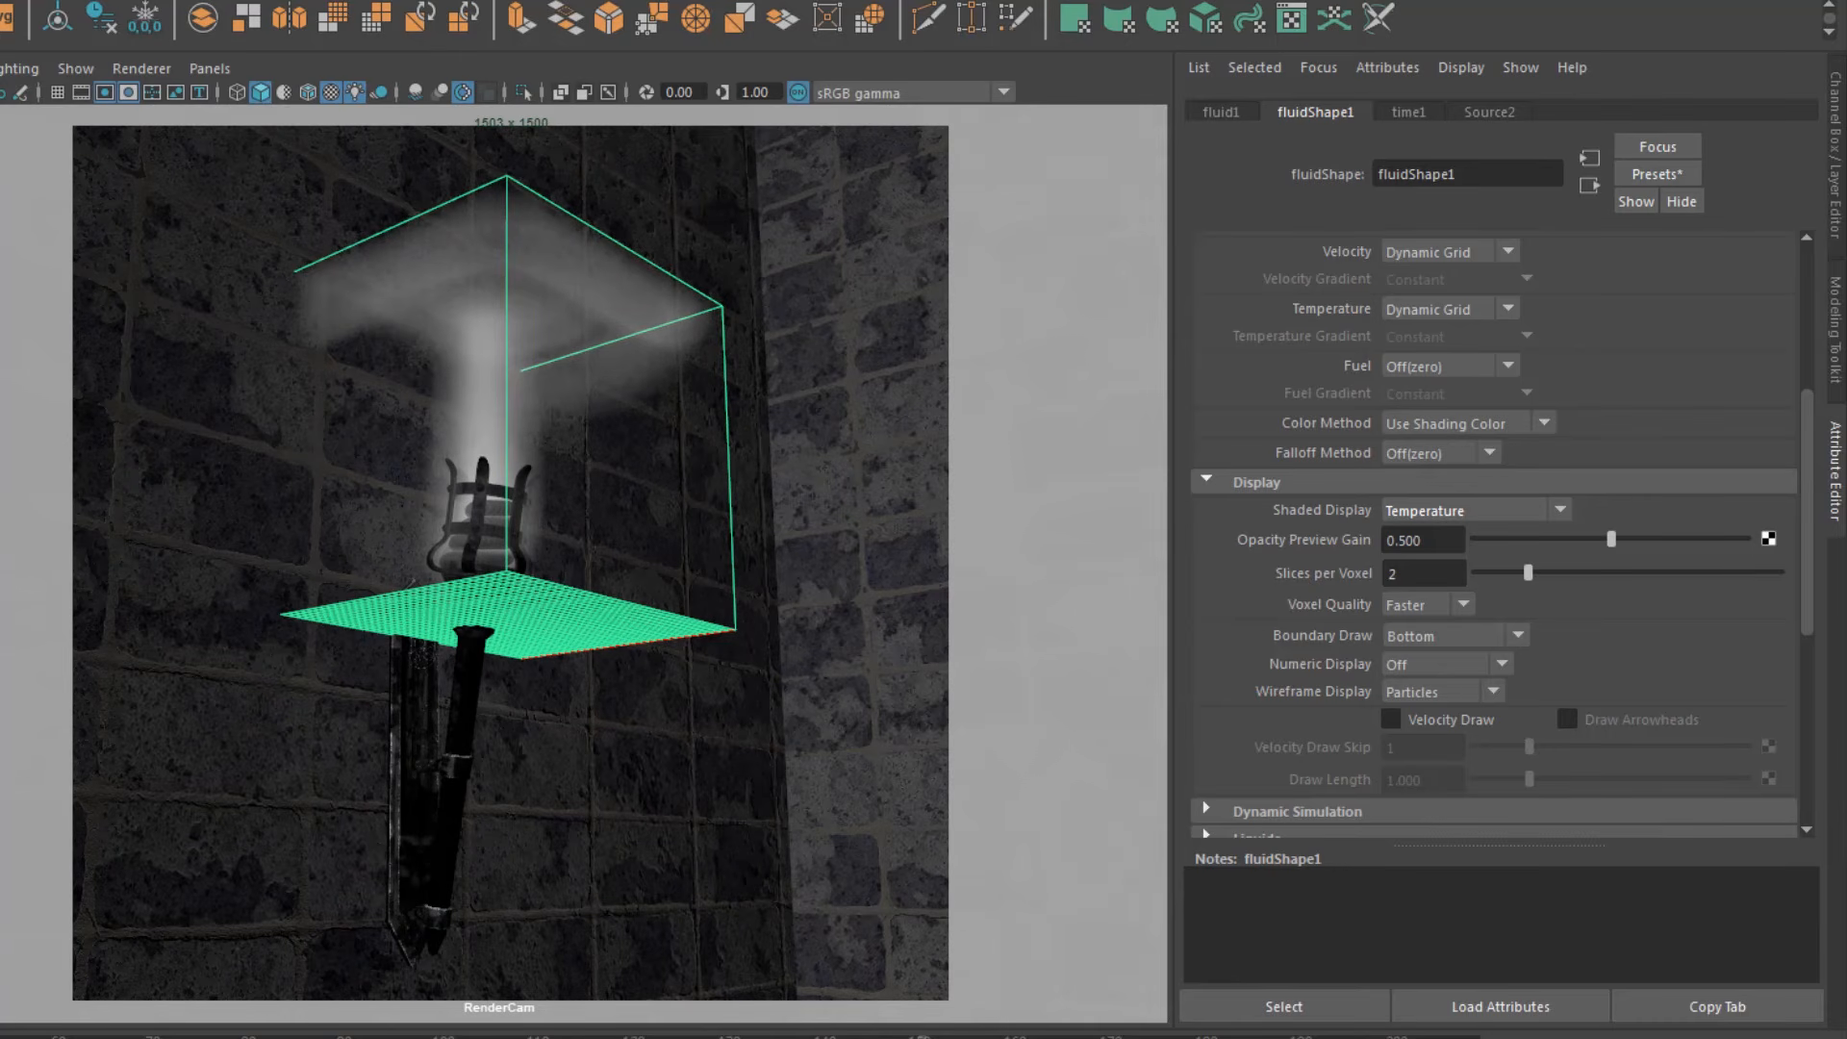
{"action": "left_click", "coordinate": [1560, 510]}
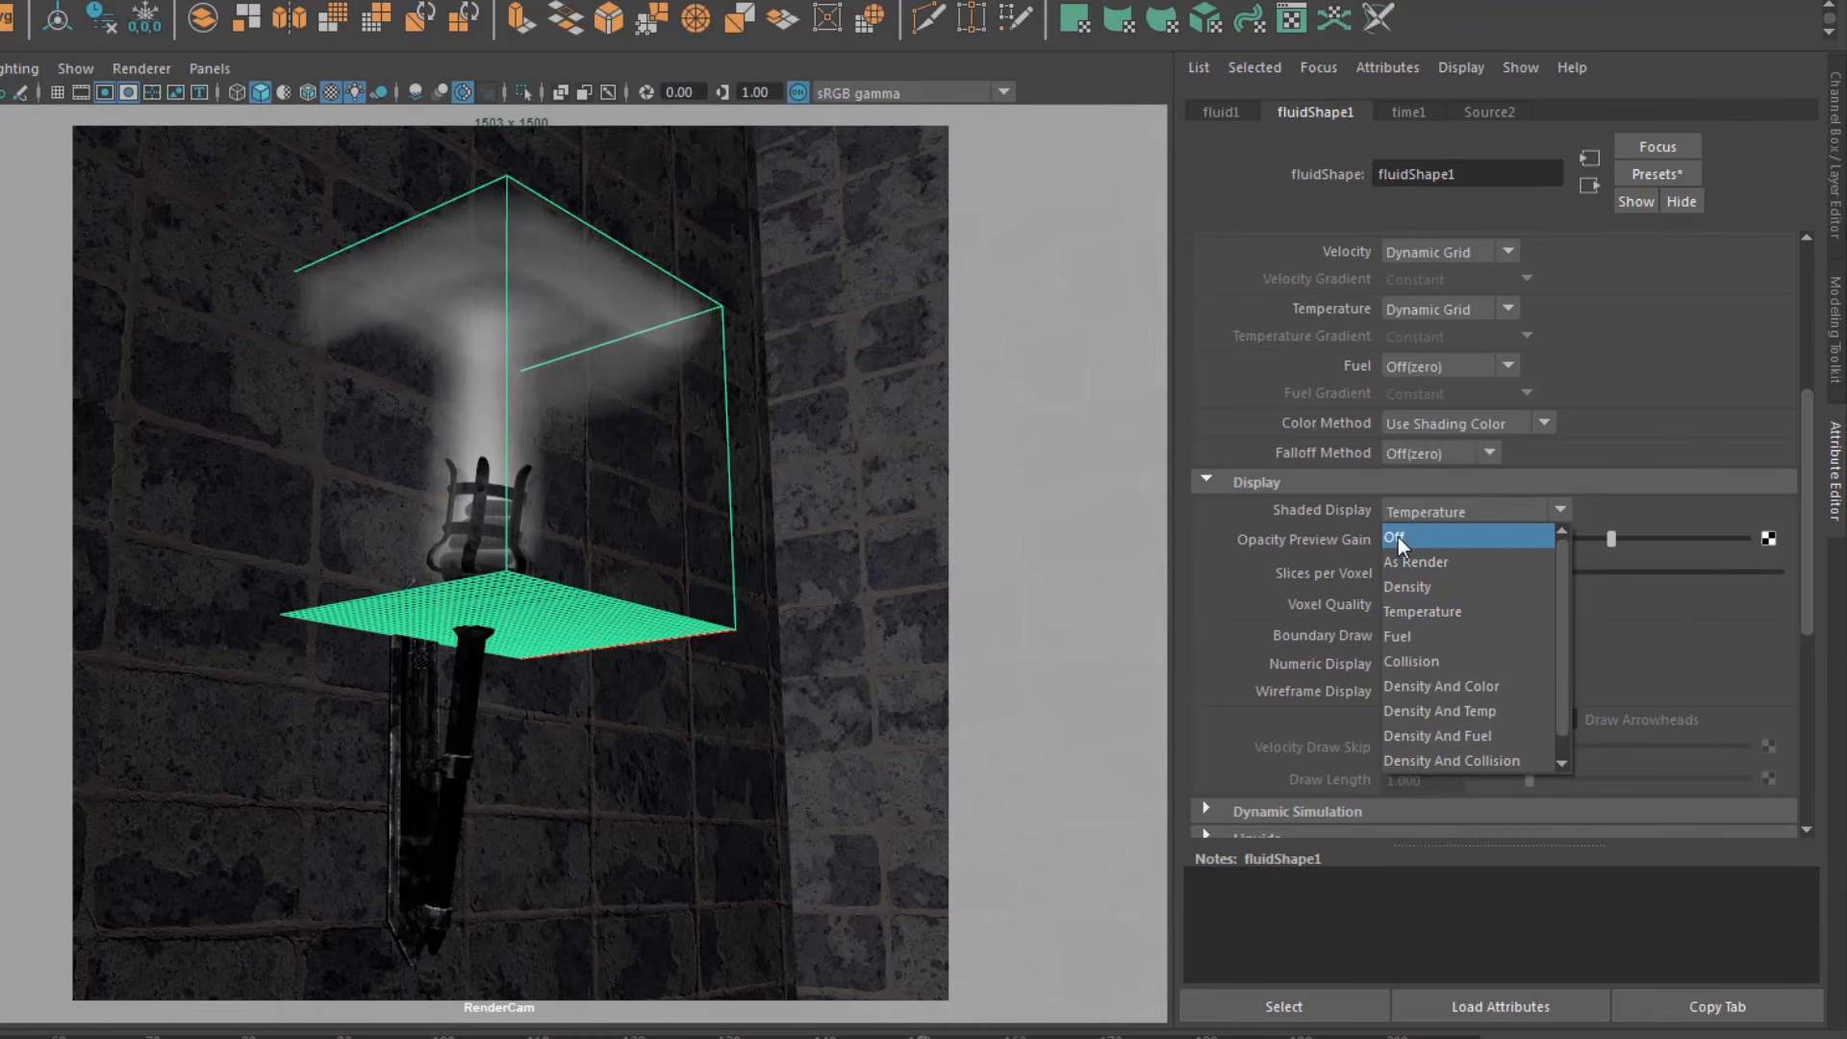
{"action": "left_click", "coordinate": [1412, 563]}
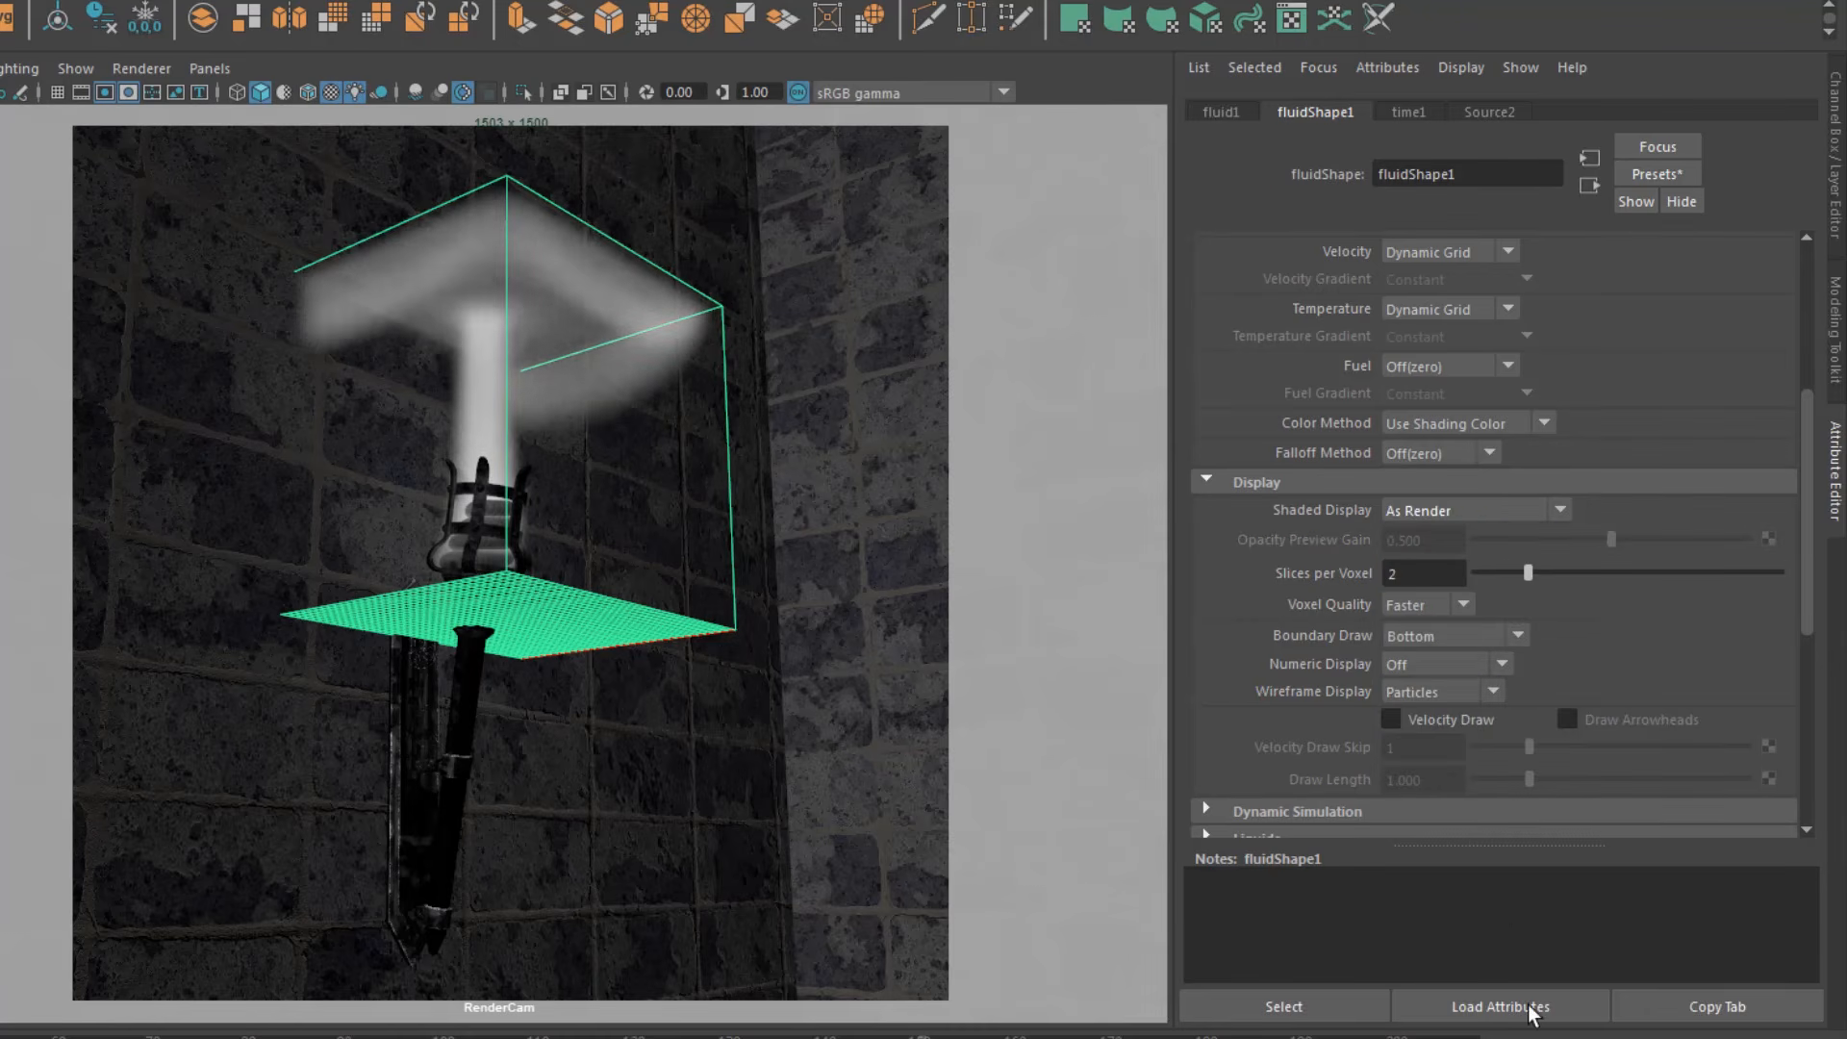
Step: Rewind the simulation and set the fluid container's Boundary Draw to None
{"action": "key", "text": "alt+shift+v"}
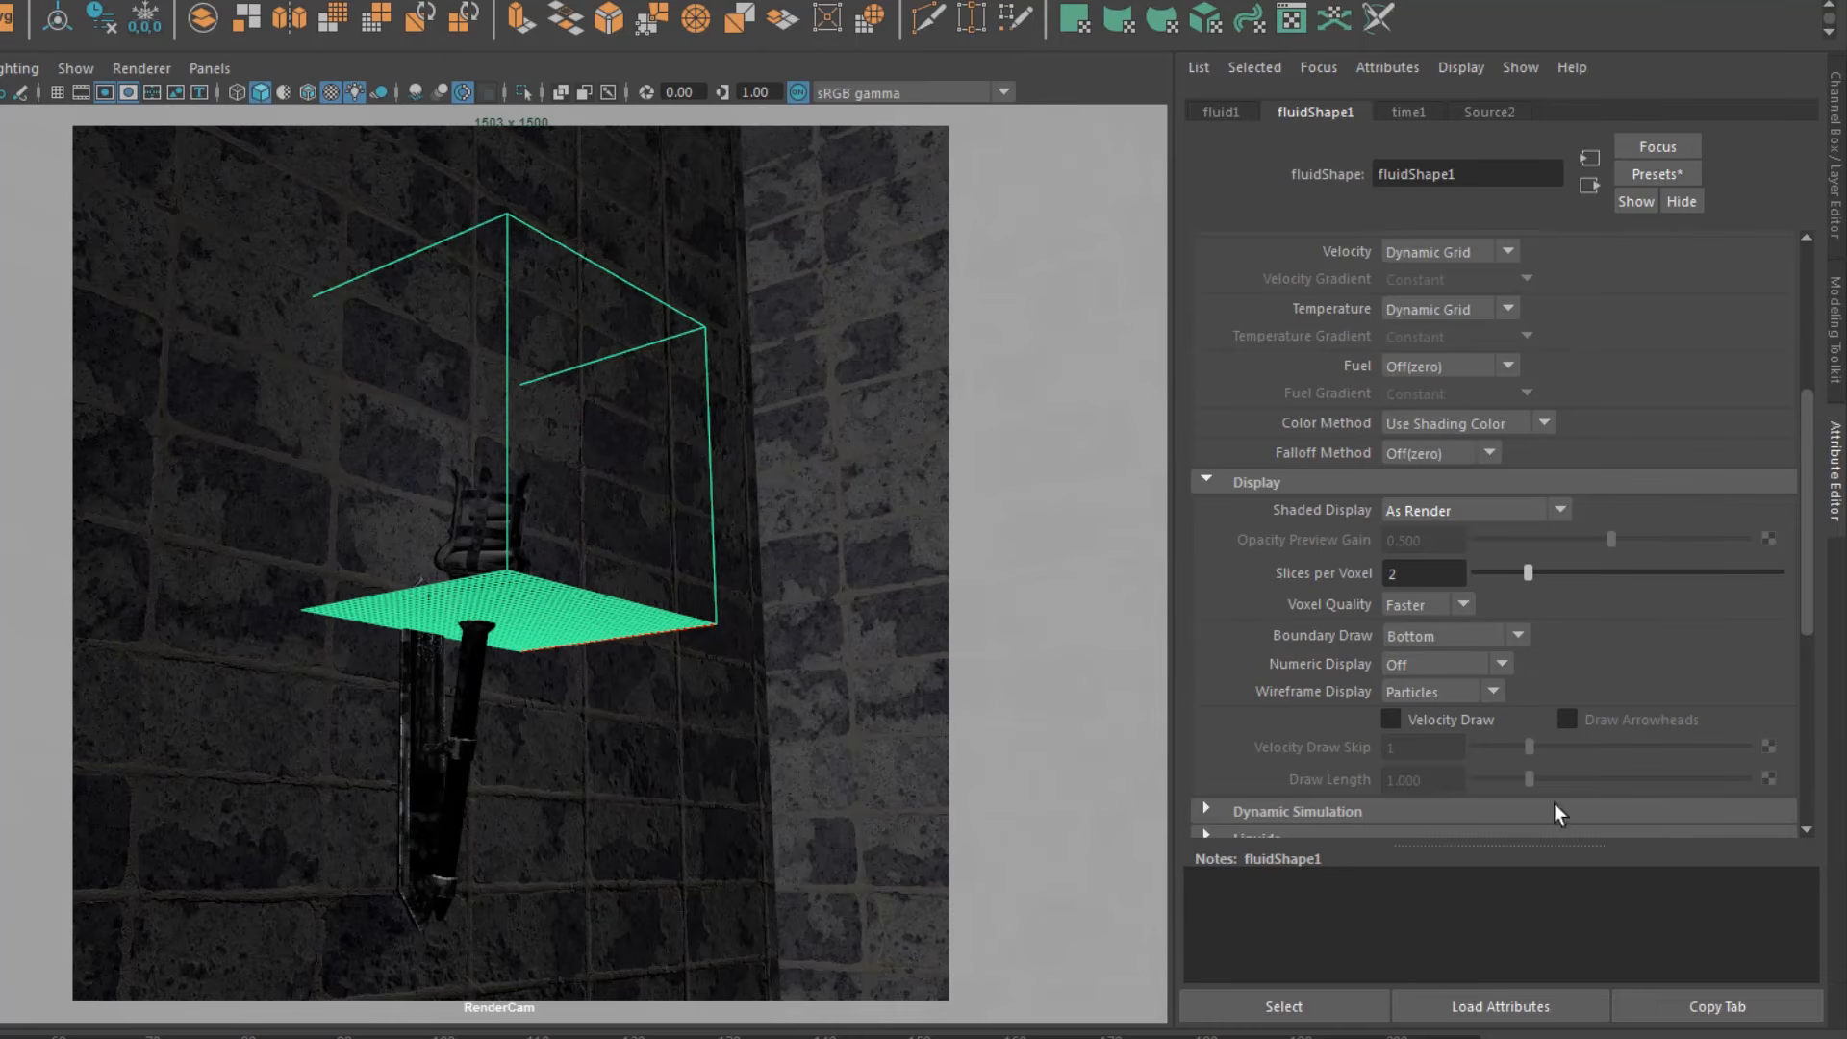
{"action": "left_click", "coordinate": [1439, 637]}
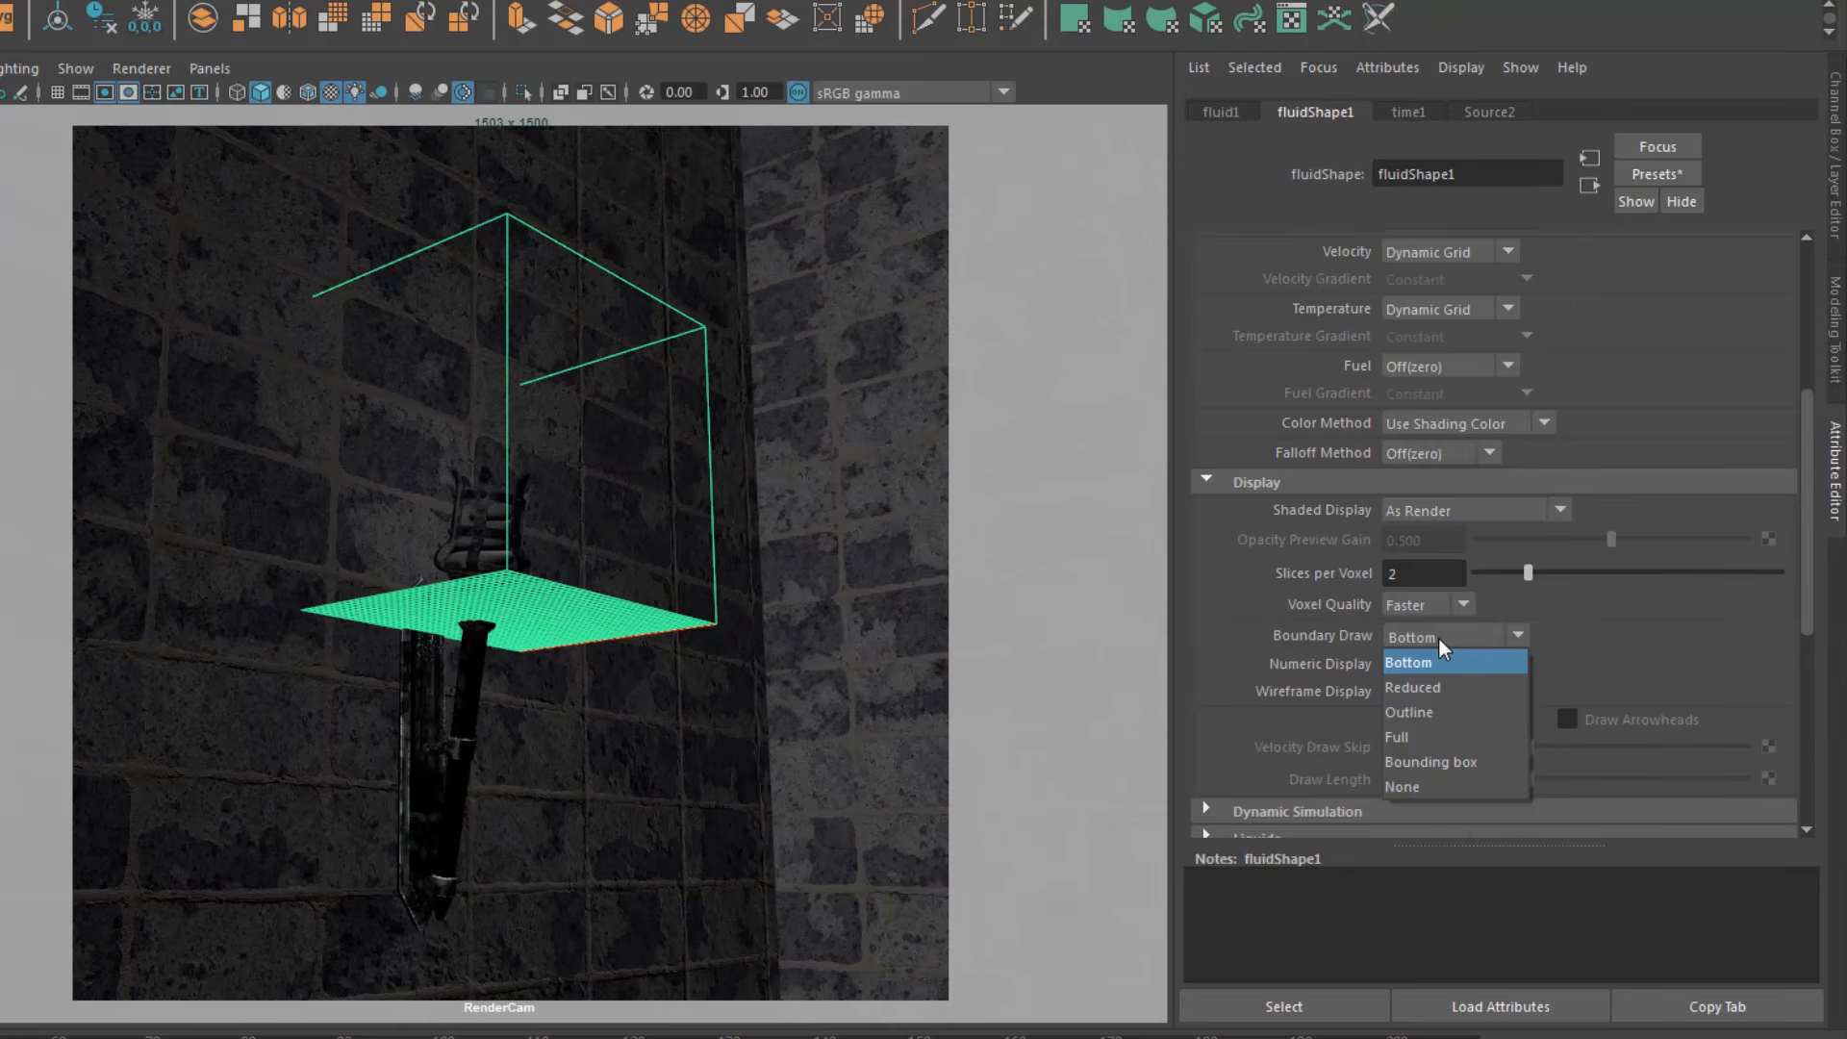
{"action": "left_click", "coordinate": [1441, 785]}
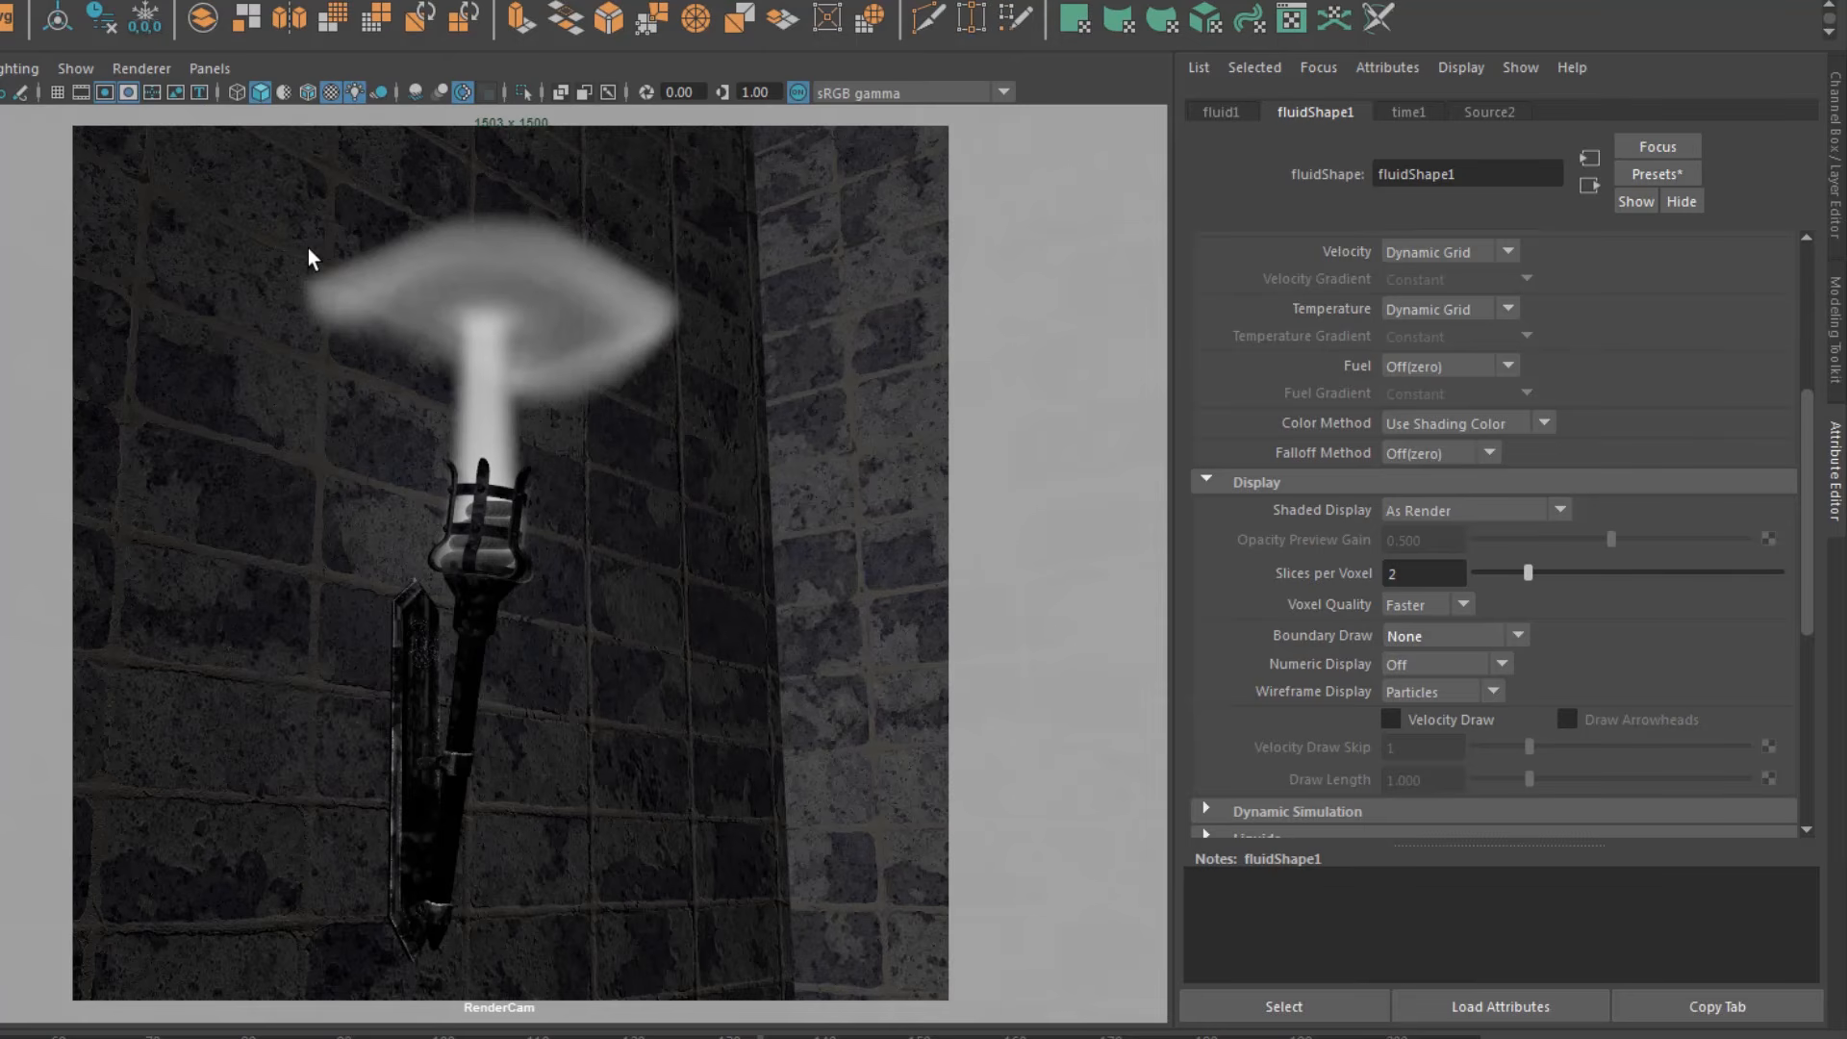
Step: Show the fluid container's limits by setting Boundary Draw to Bounding box
{"action": "left_click", "coordinate": [1480, 664]}
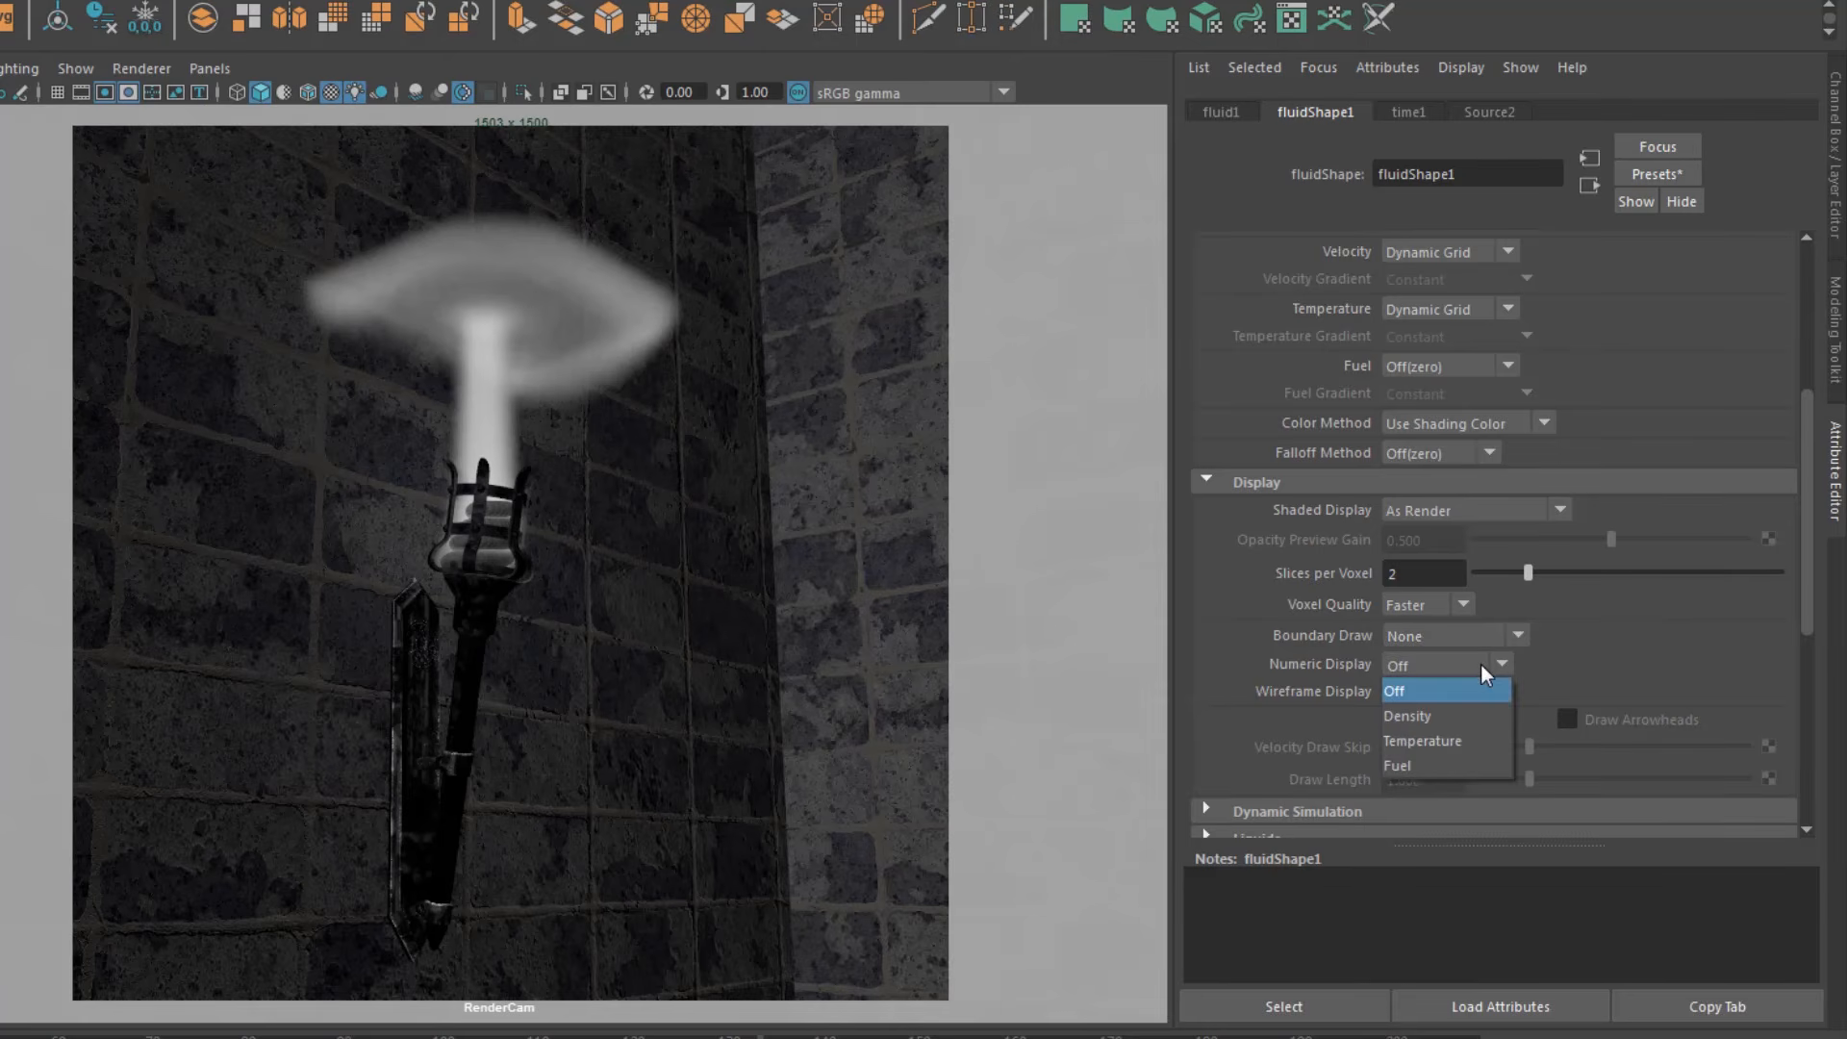
{"action": "left_click", "coordinate": [1432, 636]}
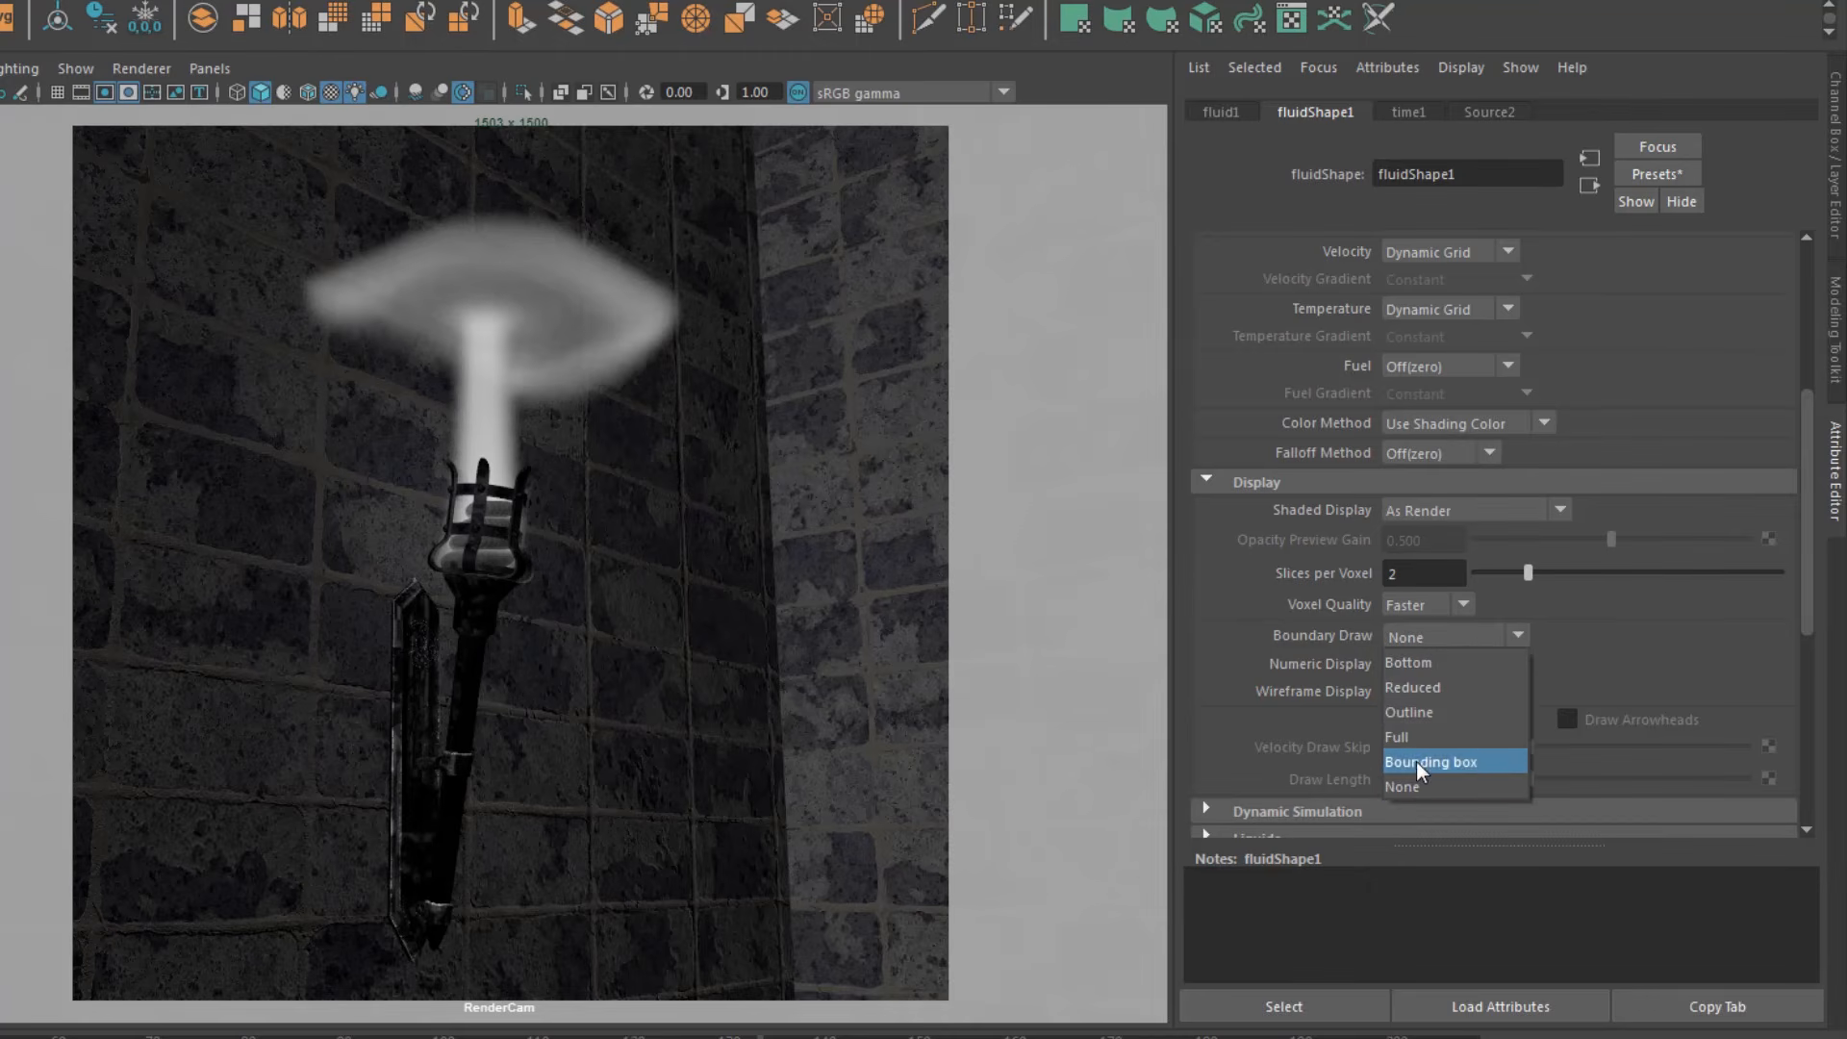
{"action": "left_click", "coordinate": [1416, 762]}
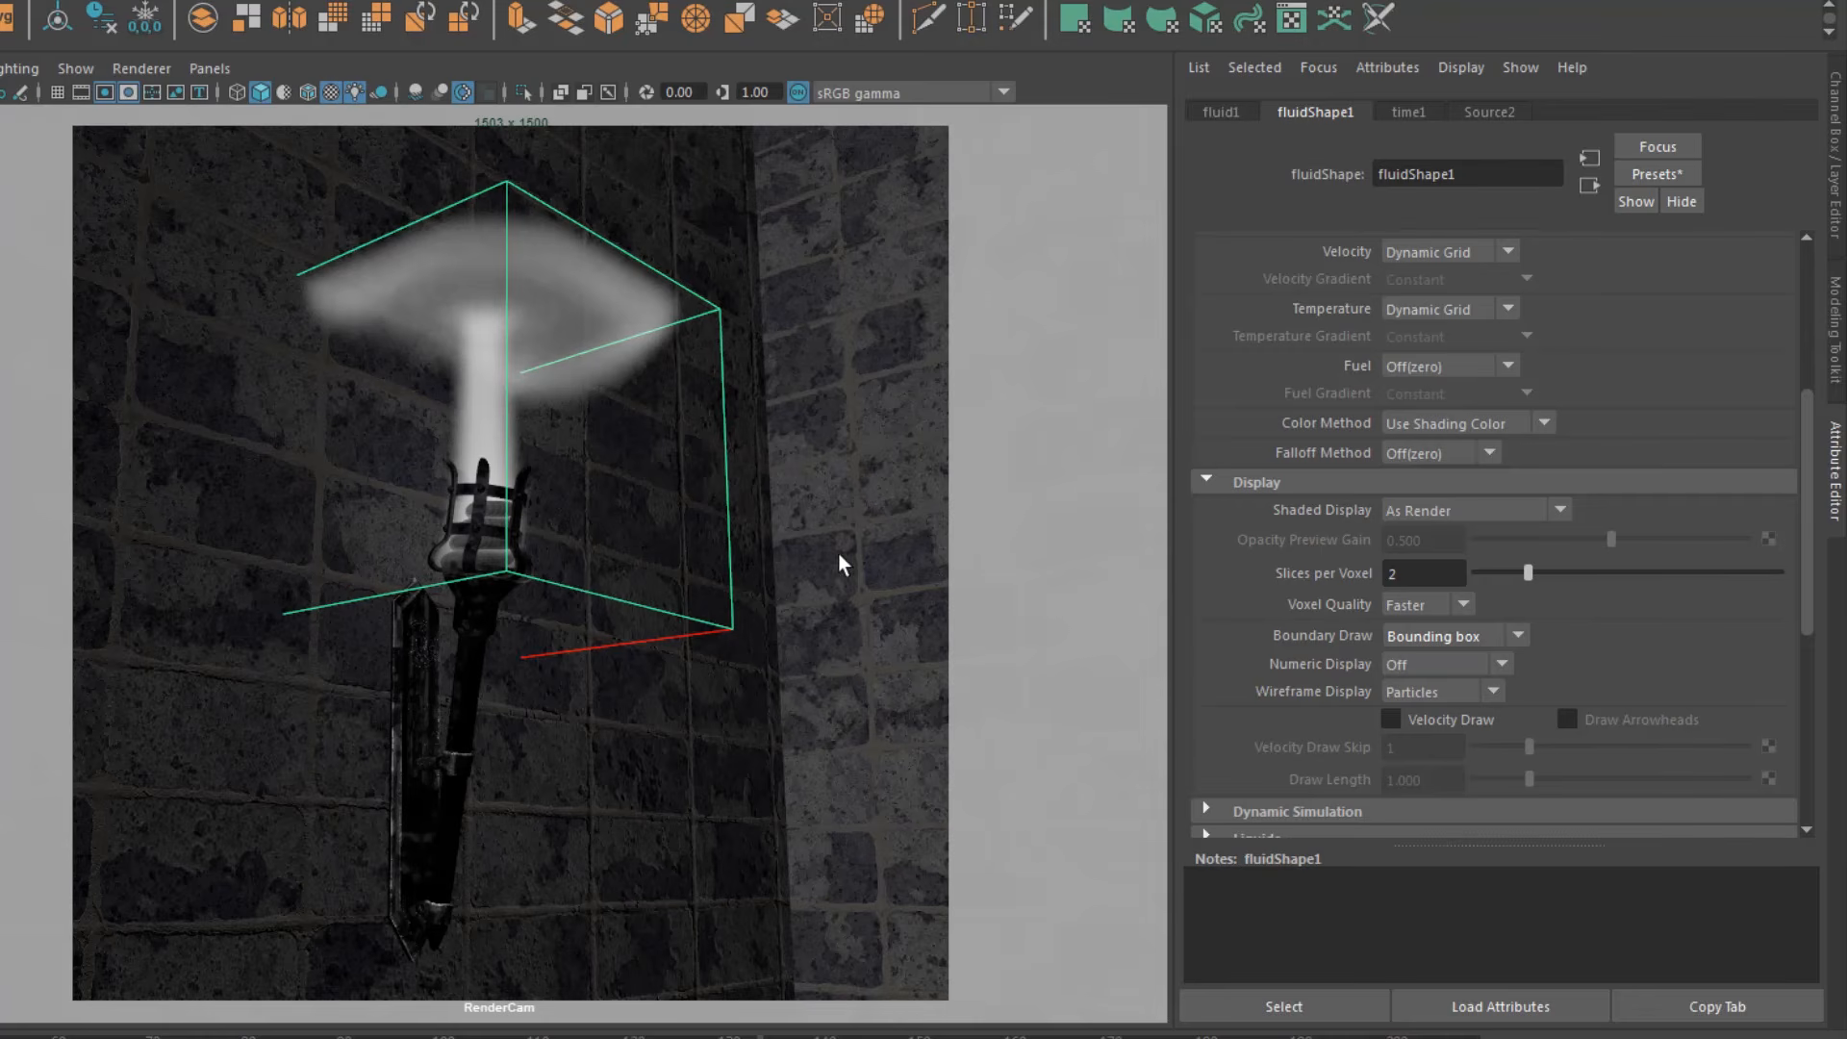
{"action": "left_click", "coordinate": [1416, 635]}
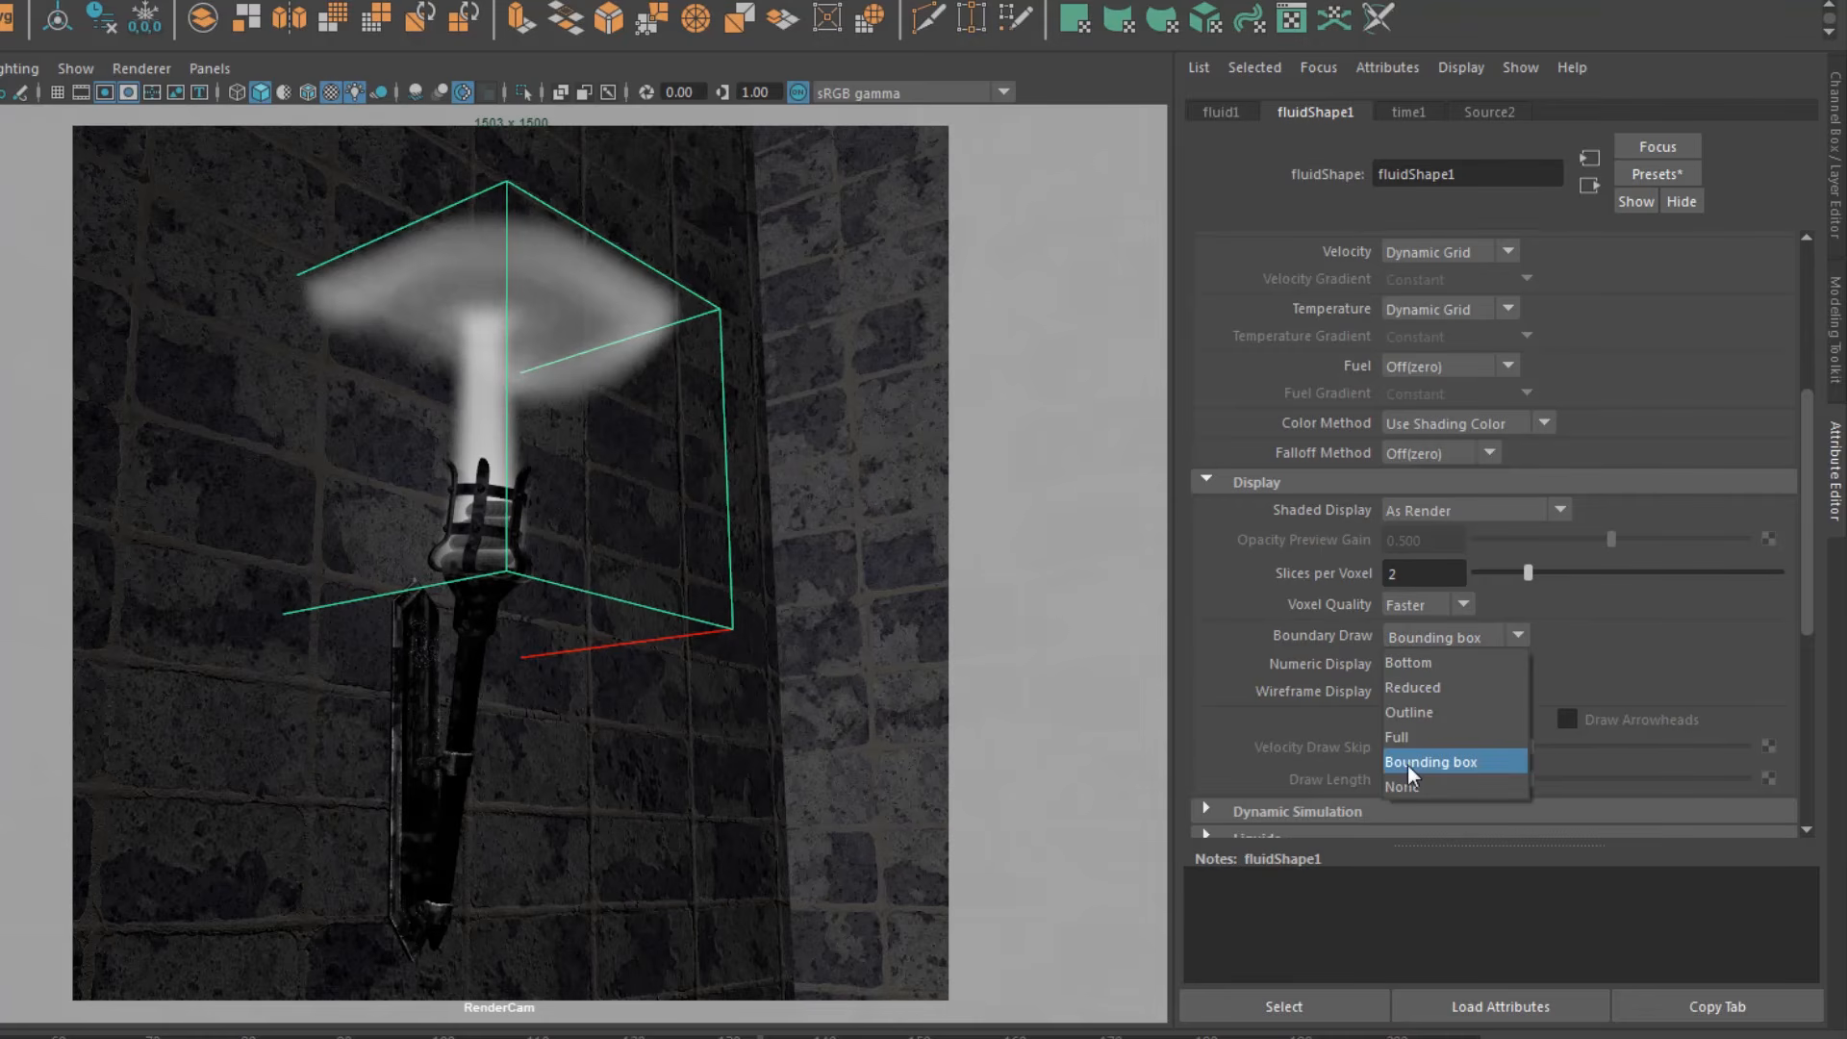
{"action": "left_click", "coordinate": [1404, 795]}
Step: Enable Auto Resize for the fluid container and play the simulation from the start
{"action": "left_click", "coordinate": [1256, 482]}
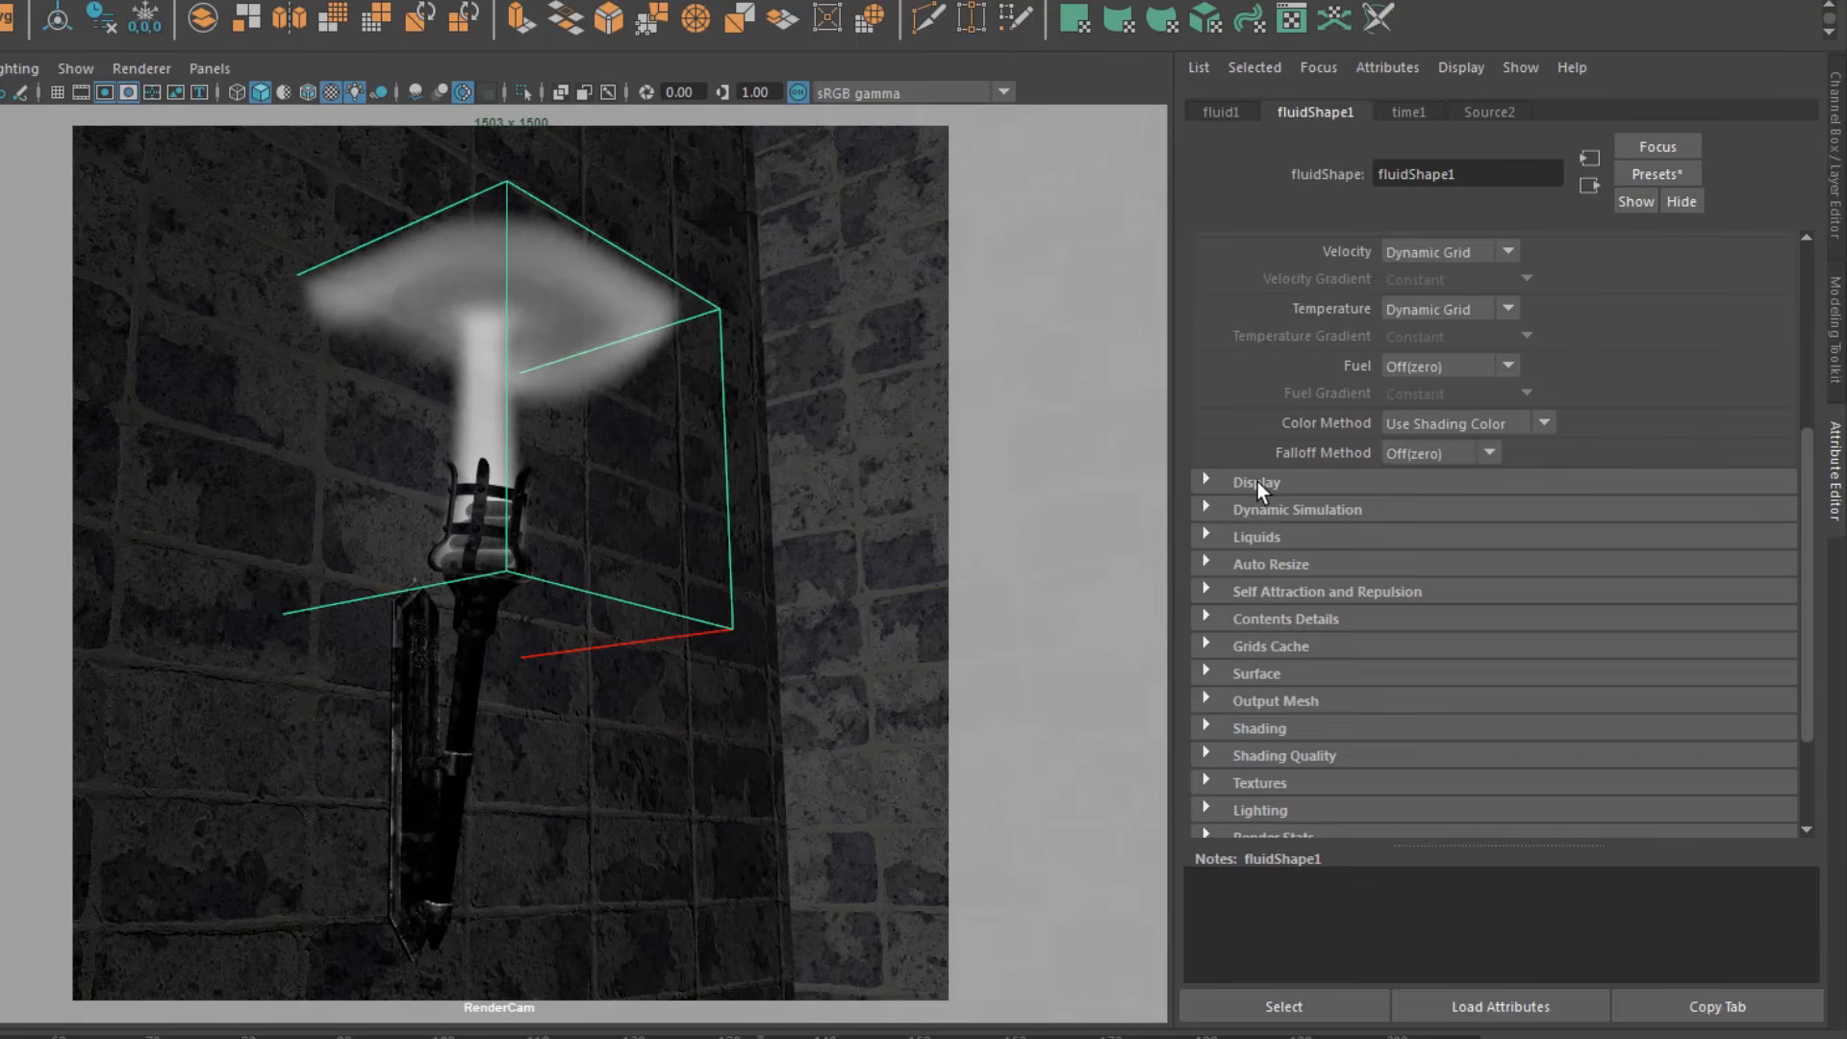
{"action": "left_click", "coordinate": [1253, 566]}
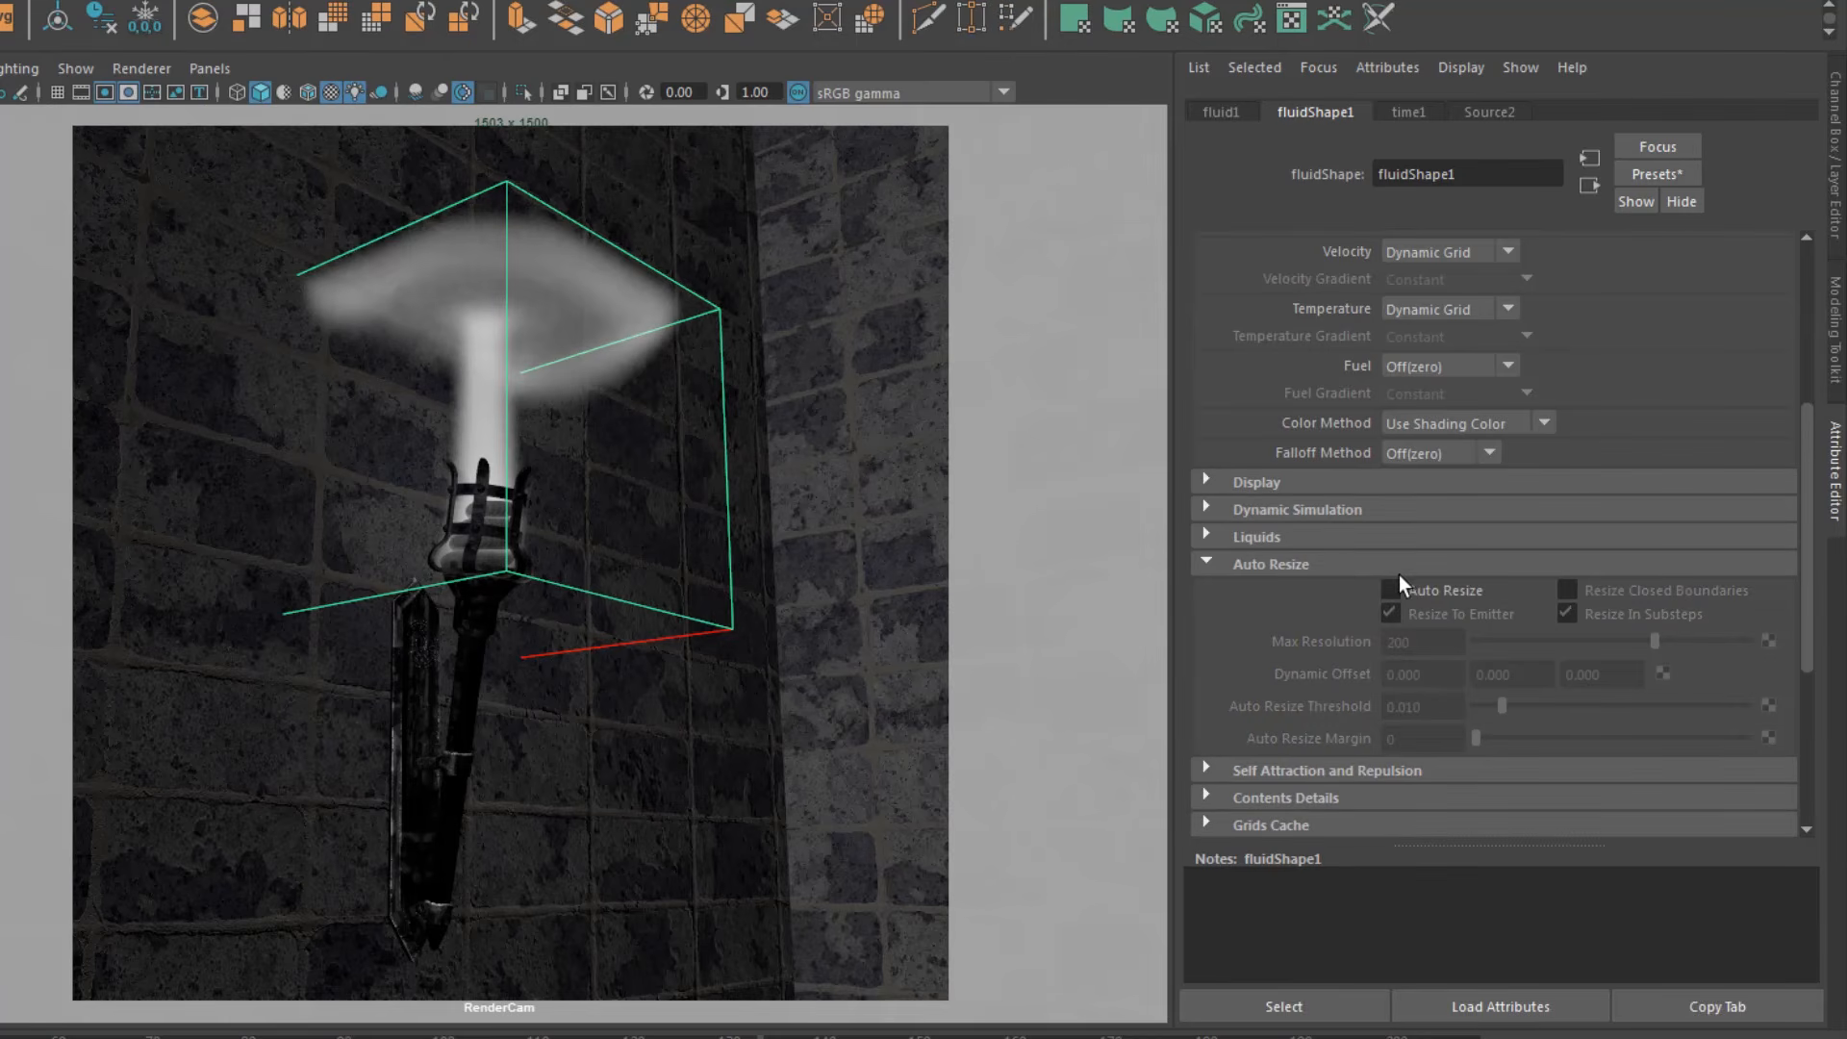
{"action": "left_click", "coordinate": [1416, 596]}
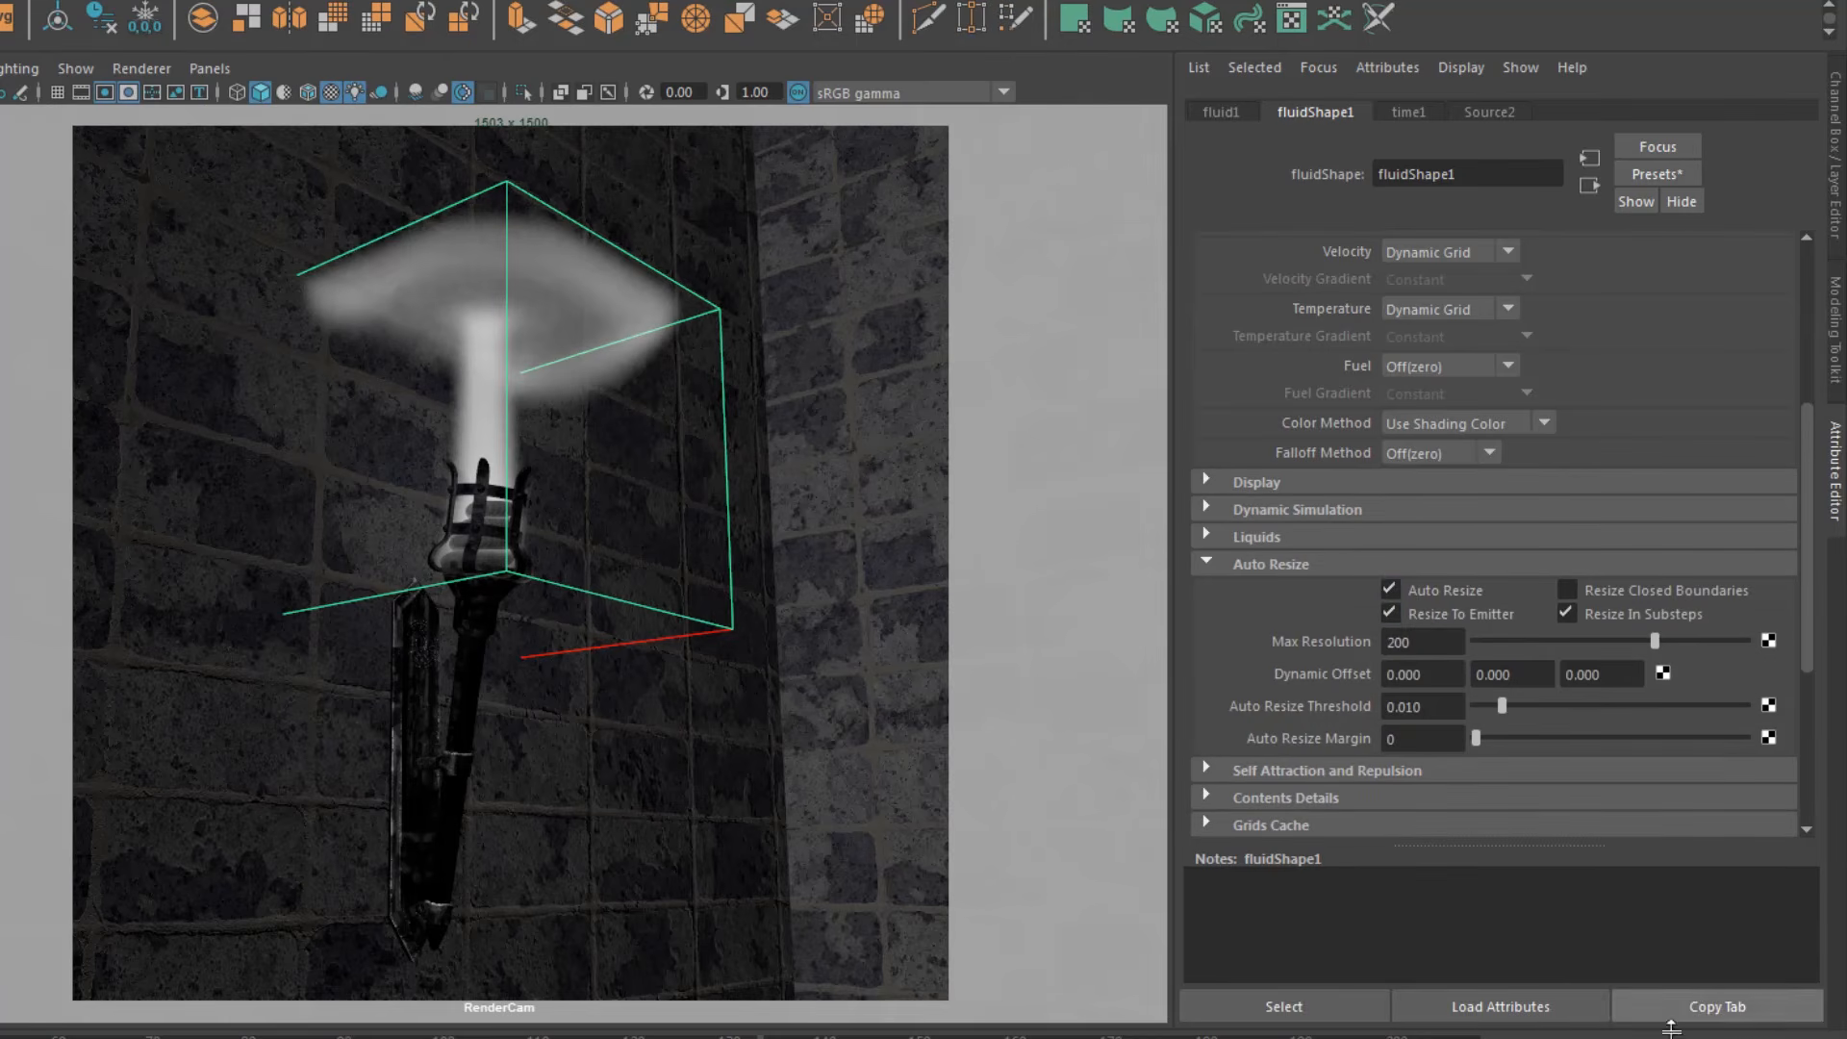
{"action": "key", "text": "alt+shift+v"}
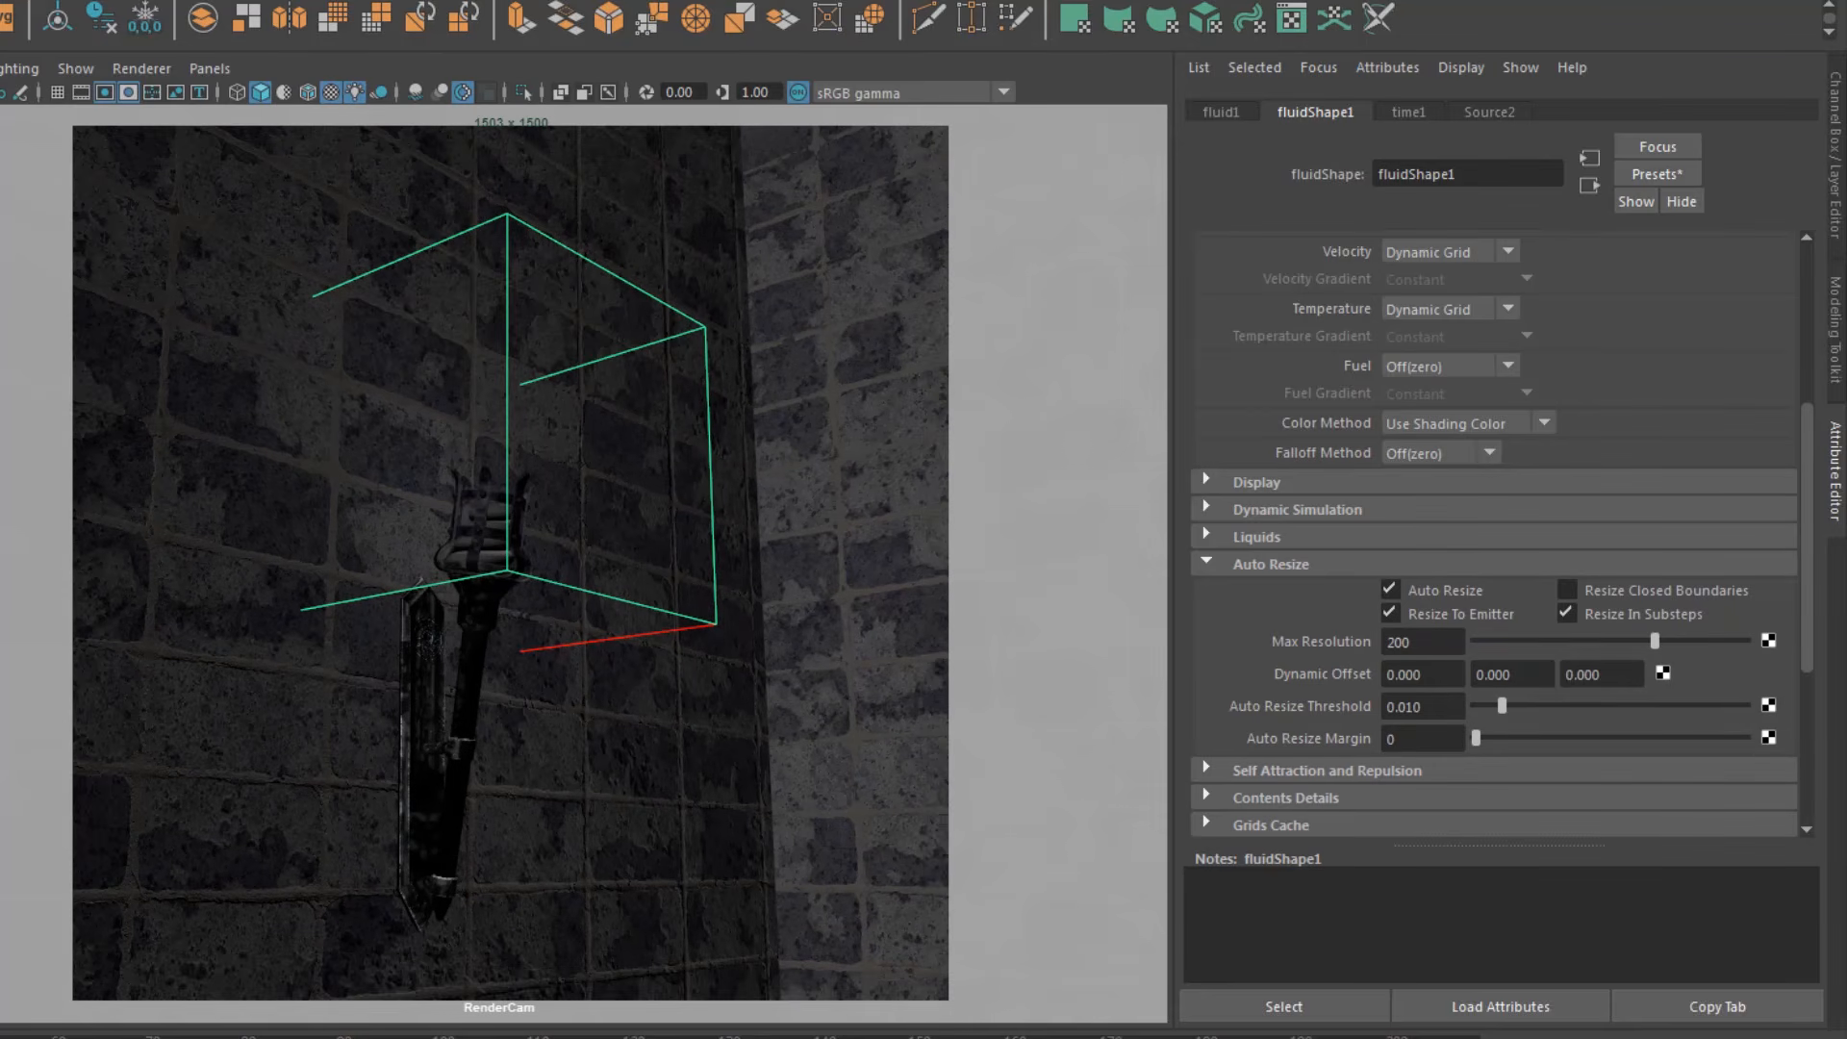
{"action": "key", "text": "alt+v"}
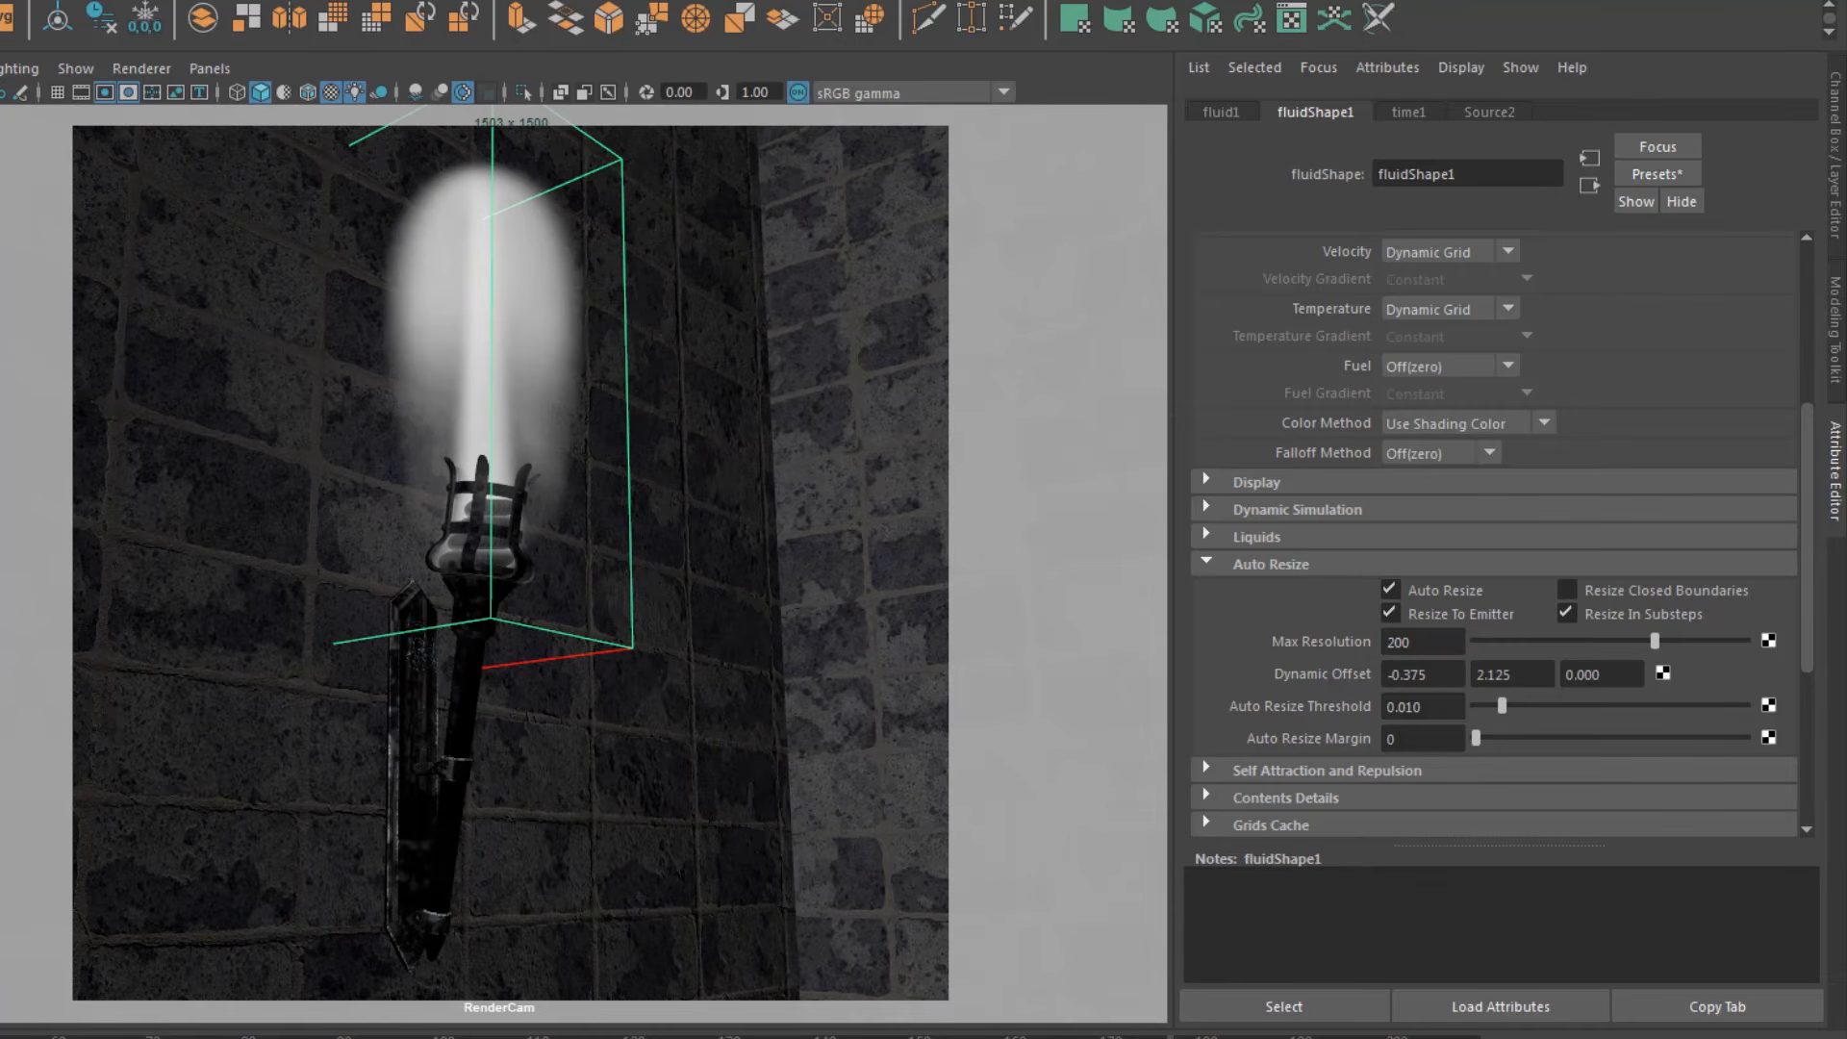
Step: Hide the fluid container's outline by setting Boundary Draw to None
{"action": "scroll", "coordinate": [1466, 641], "scroll_direction": "up", "scroll_amount": 6}
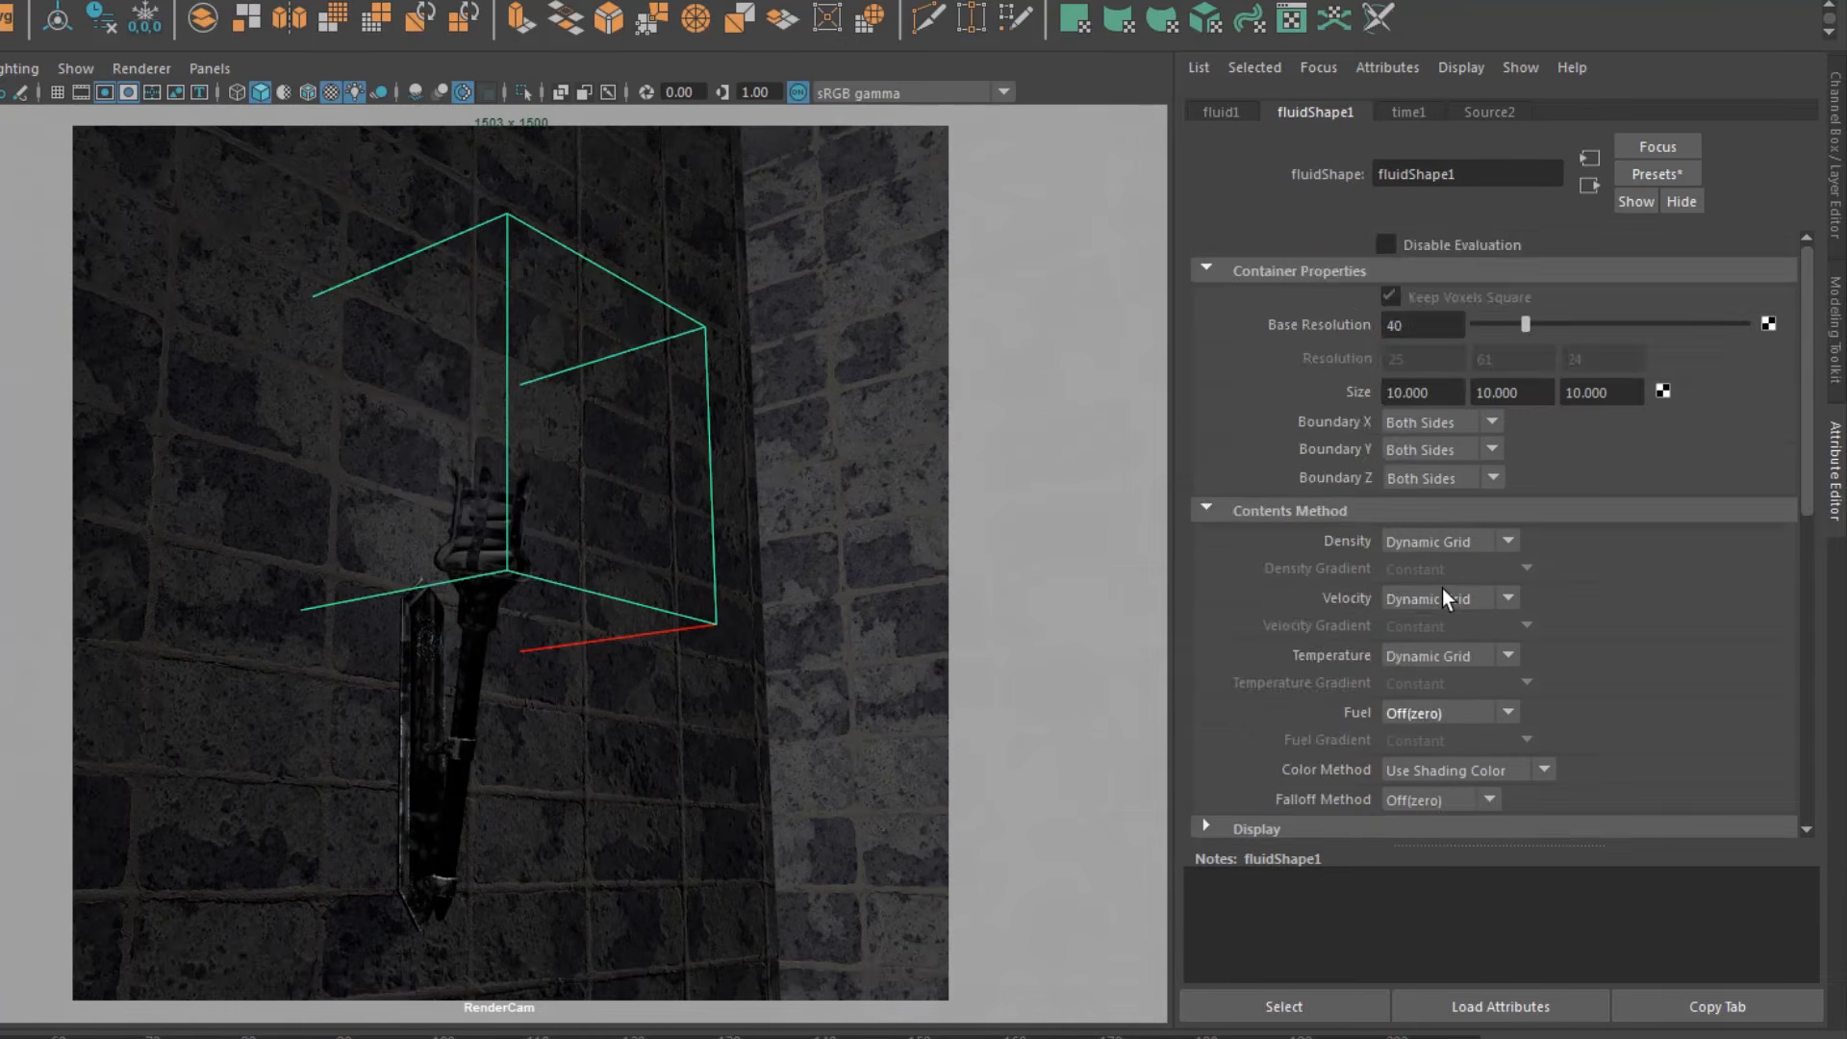
{"action": "scroll", "coordinate": [1441, 587], "scroll_direction": "down", "scroll_amount": 3}
{"action": "left_click", "coordinate": [1318, 680]}
{"action": "scroll", "coordinate": [1318, 688], "scroll_direction": "down", "scroll_amount": 3}
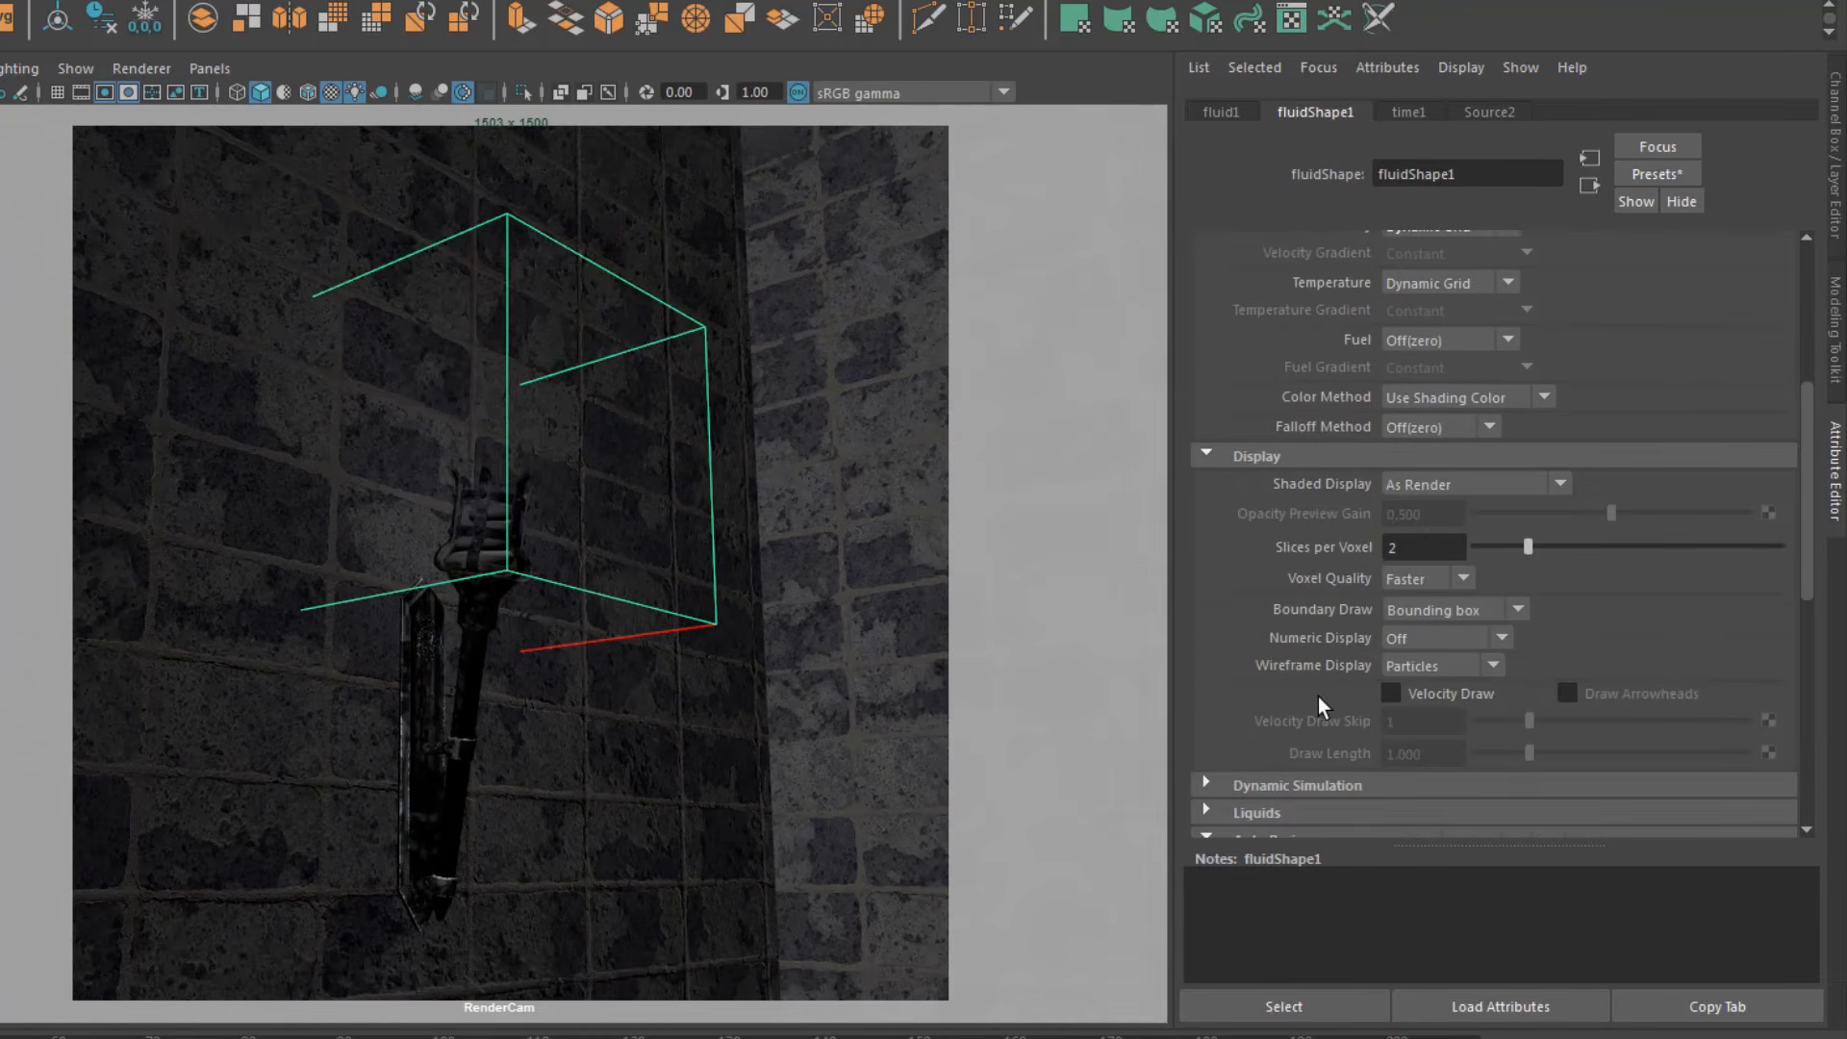
{"action": "left_click", "coordinate": [1430, 612]}
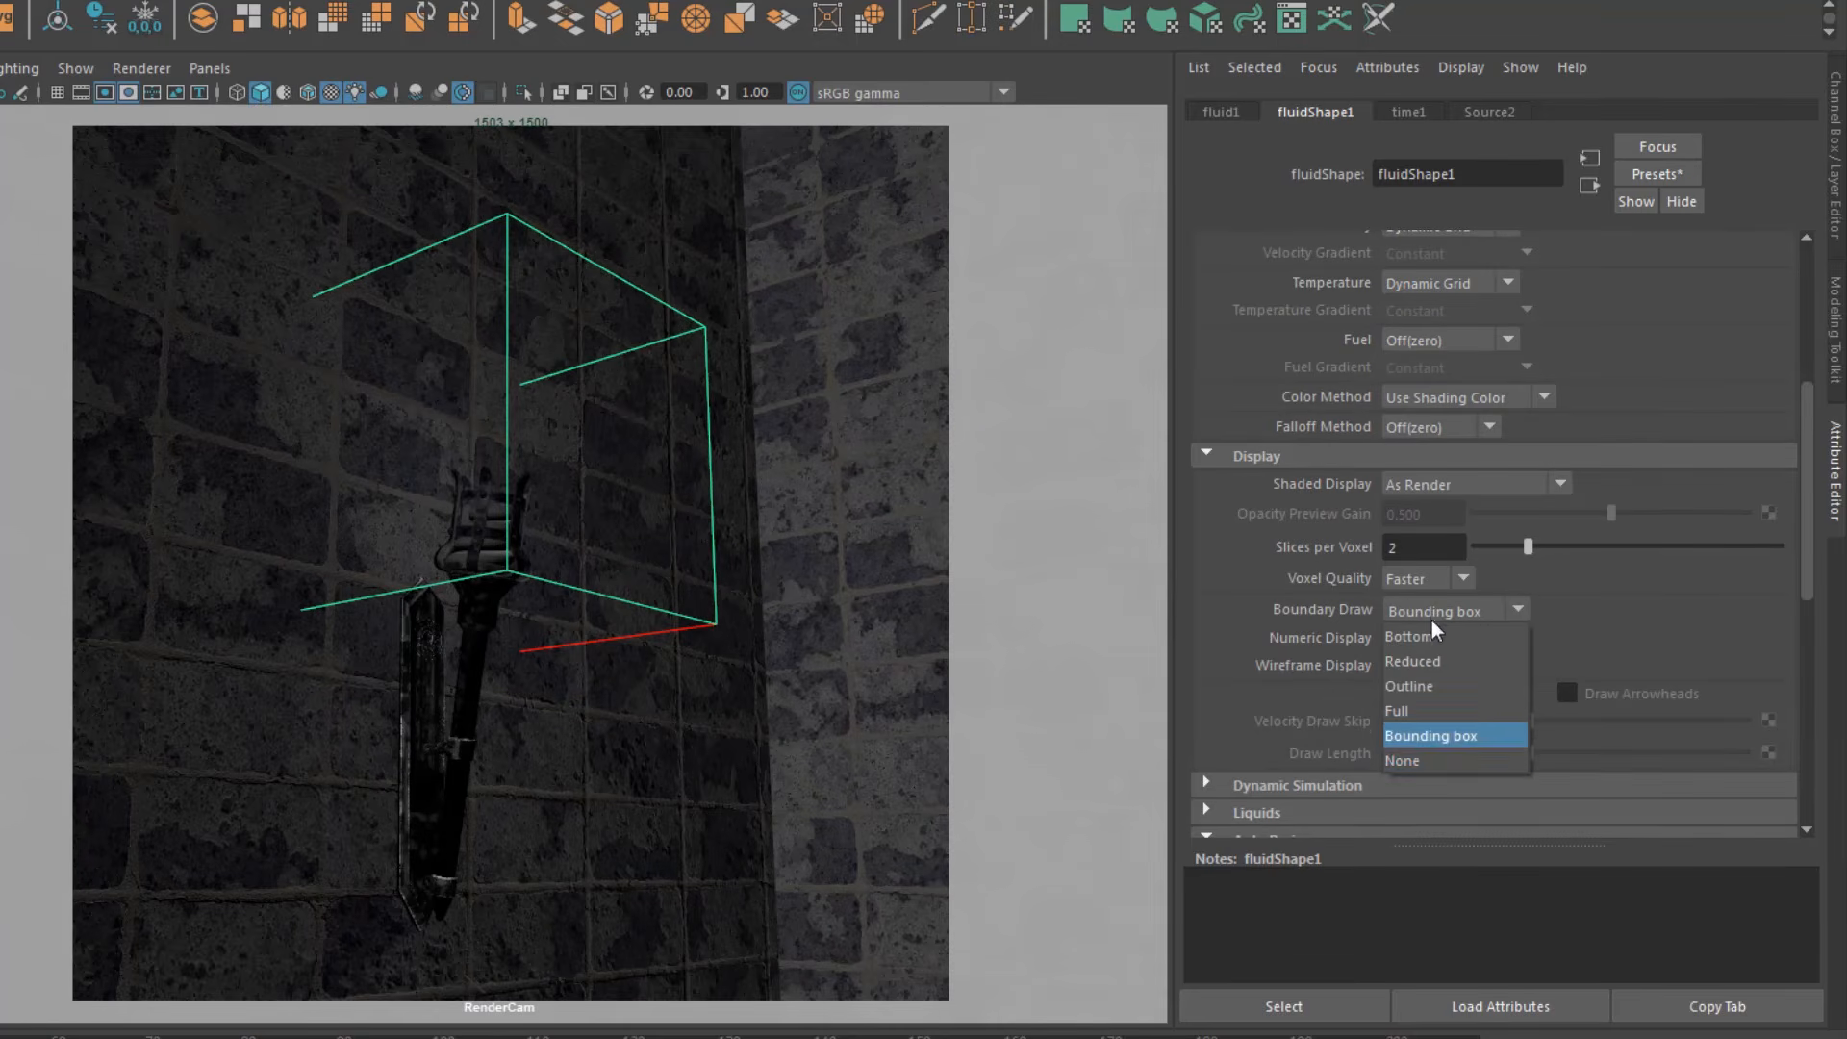
{"action": "left_click", "coordinate": [1432, 758]}
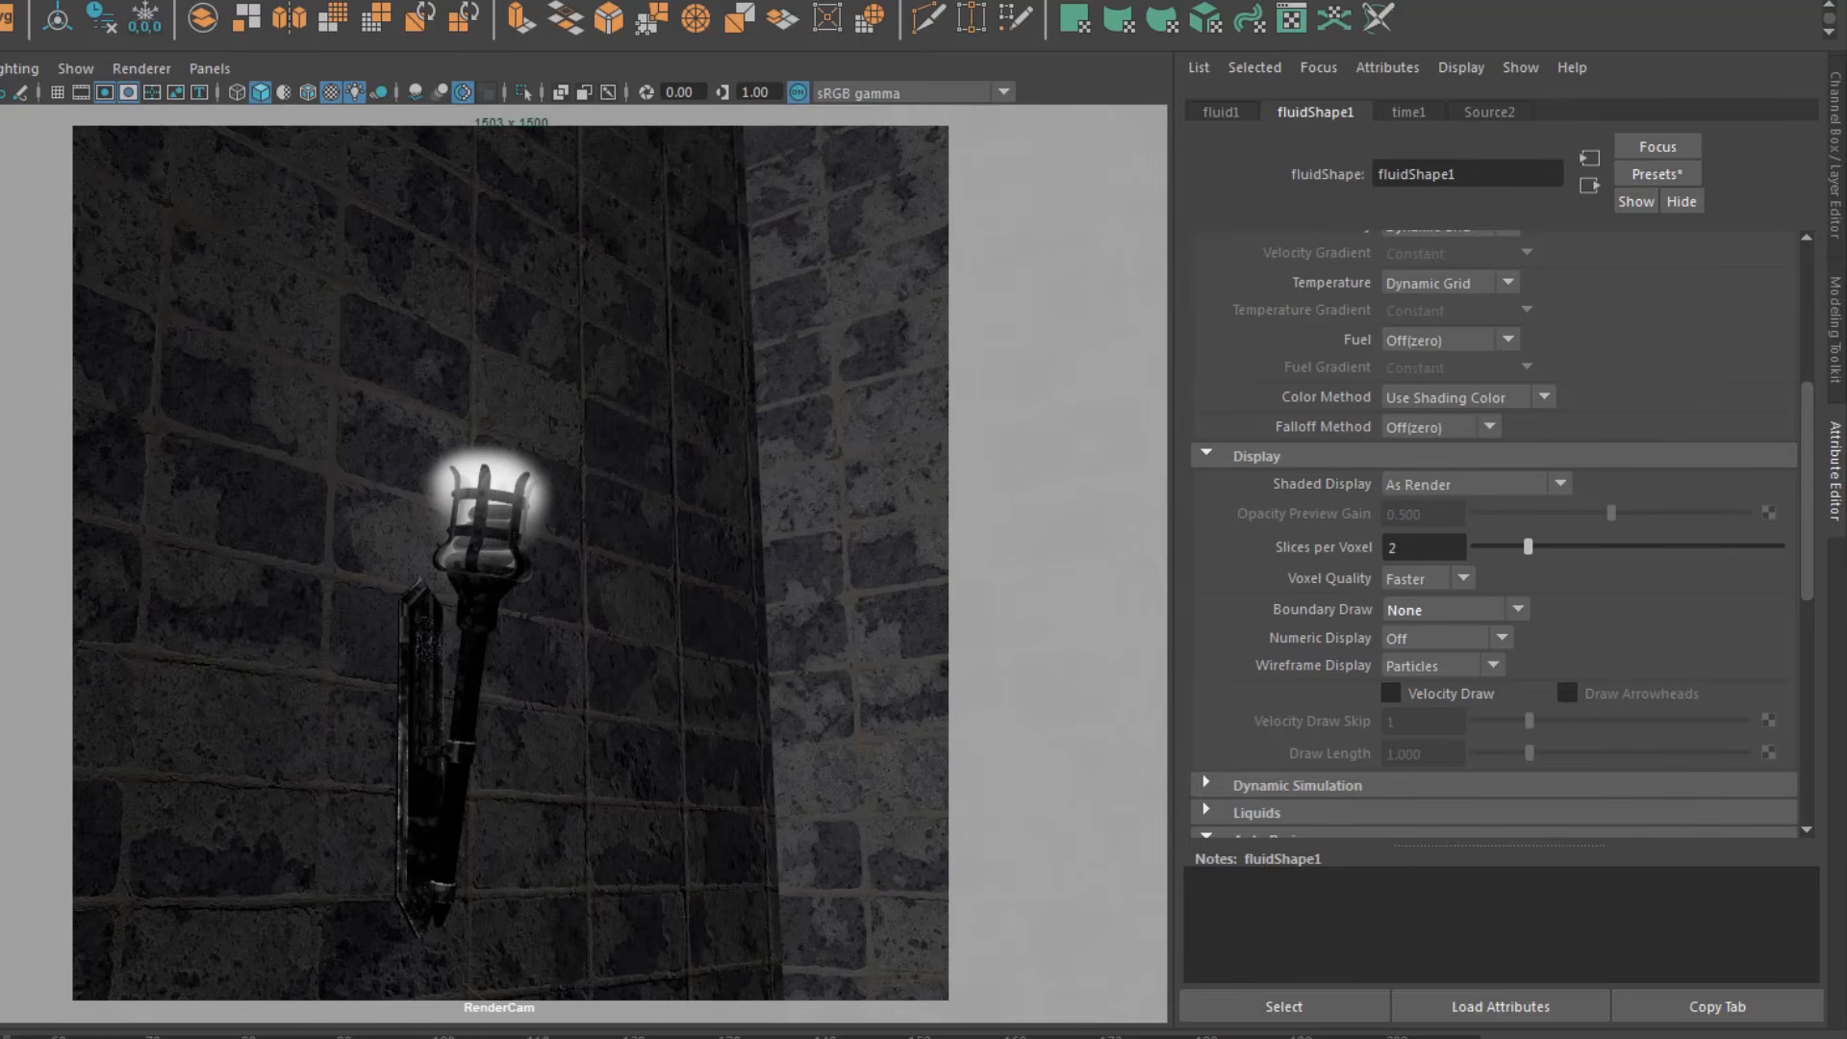
Step: Set the fluid's Dynamic Simulation Substeps to 2 and Solver Quality to 25
{"action": "left_click_drag", "start_coordinate": [1809, 556], "coordinate": [1801, 643]}
{"action": "left_click", "coordinate": [1272, 526]}
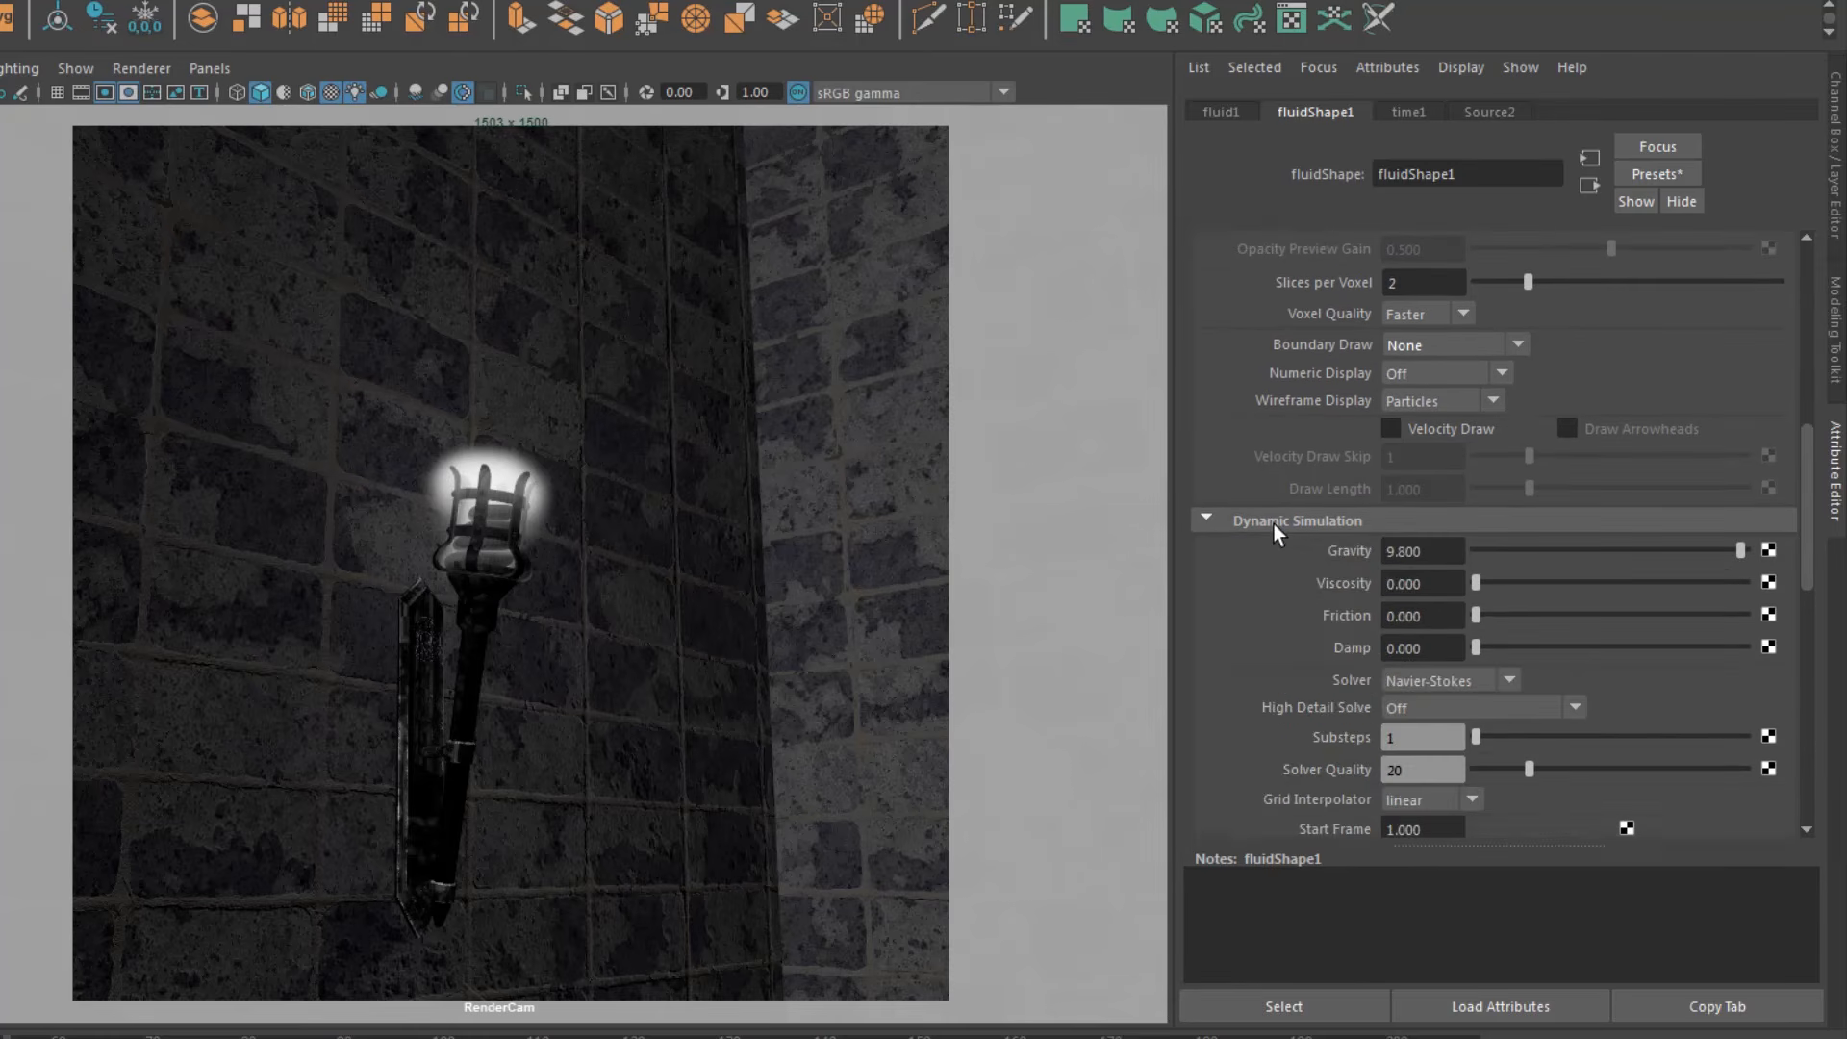
{"action": "left_click", "coordinate": [1412, 739]}
{"action": "type", "text": "2"}
{"action": "key", "text": "Tab"}
{"action": "type", "text": "25"}
{"action": "key", "text": "Return"}
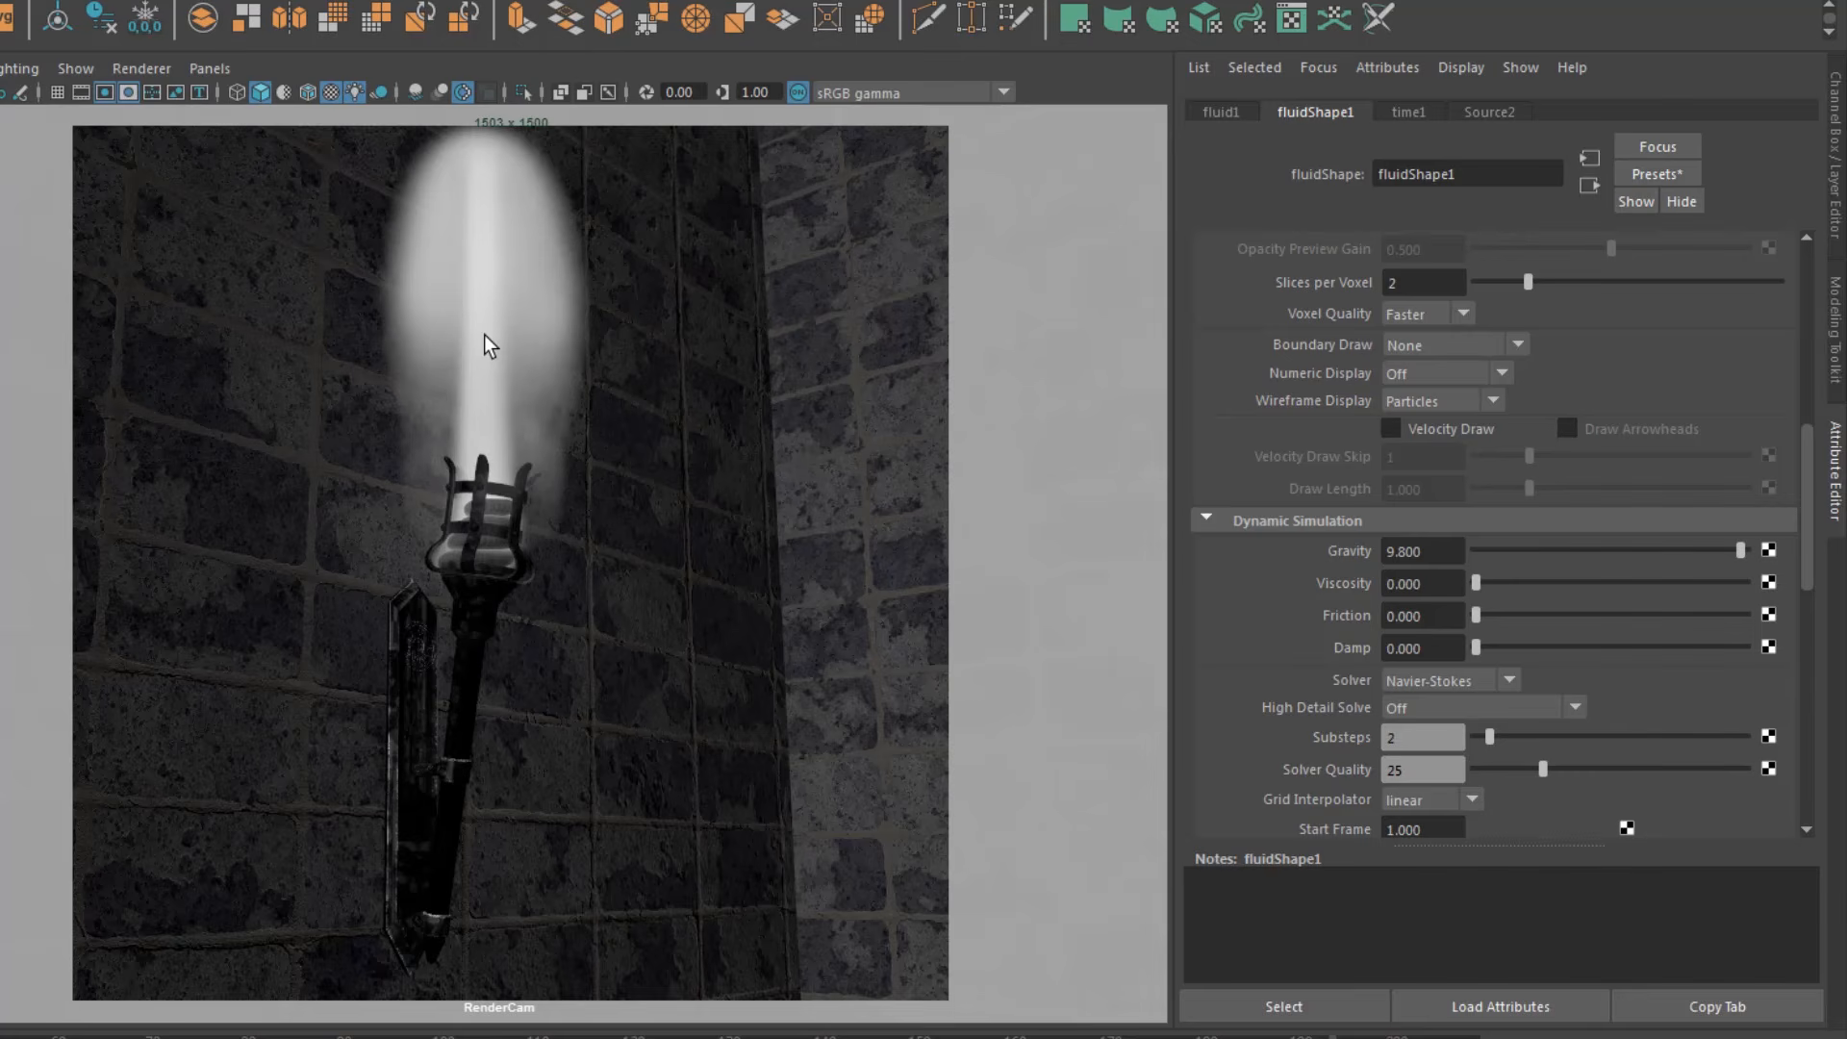
Step: Set the Density Buoyancy in the fluid's Contents Details to 10
{"action": "left_click", "coordinate": [1198, 518]}
{"action": "scroll", "coordinate": [1231, 472], "scroll_direction": "up", "scroll_amount": 5}
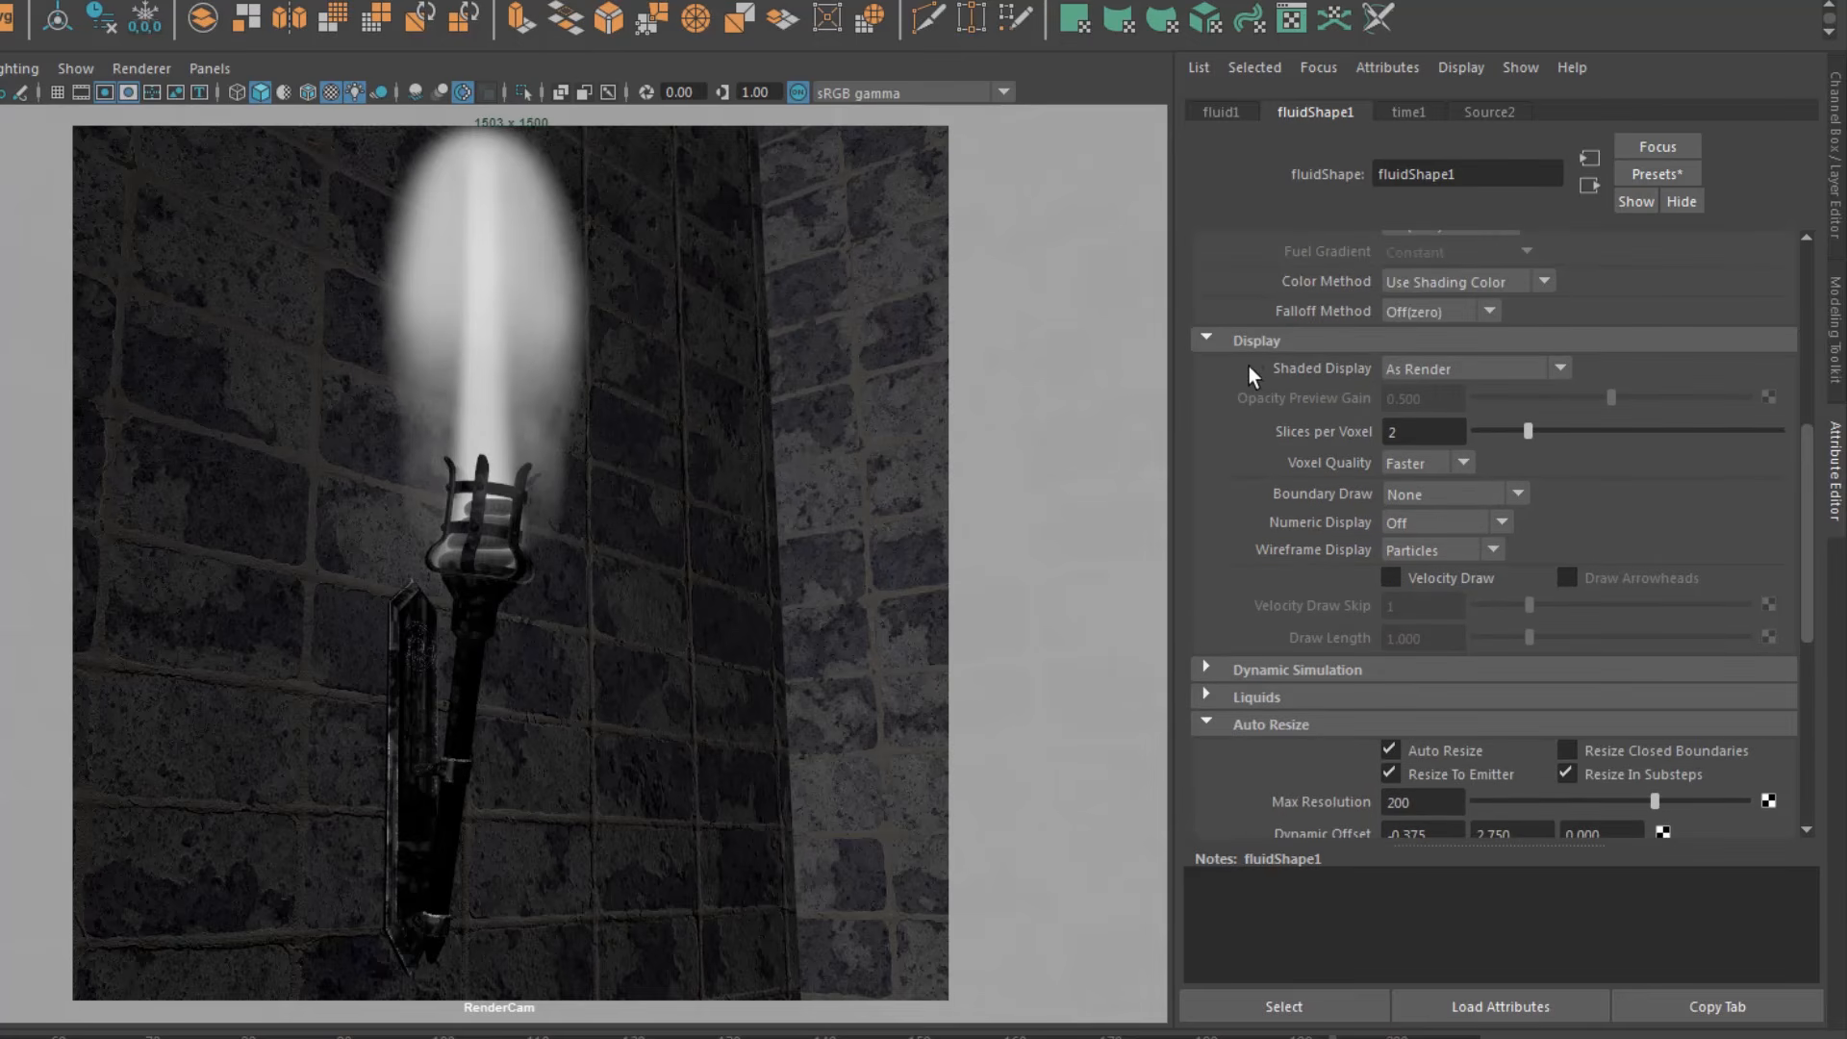
{"action": "left_click", "coordinate": [1254, 342]}
{"action": "left_click", "coordinate": [1241, 655]}
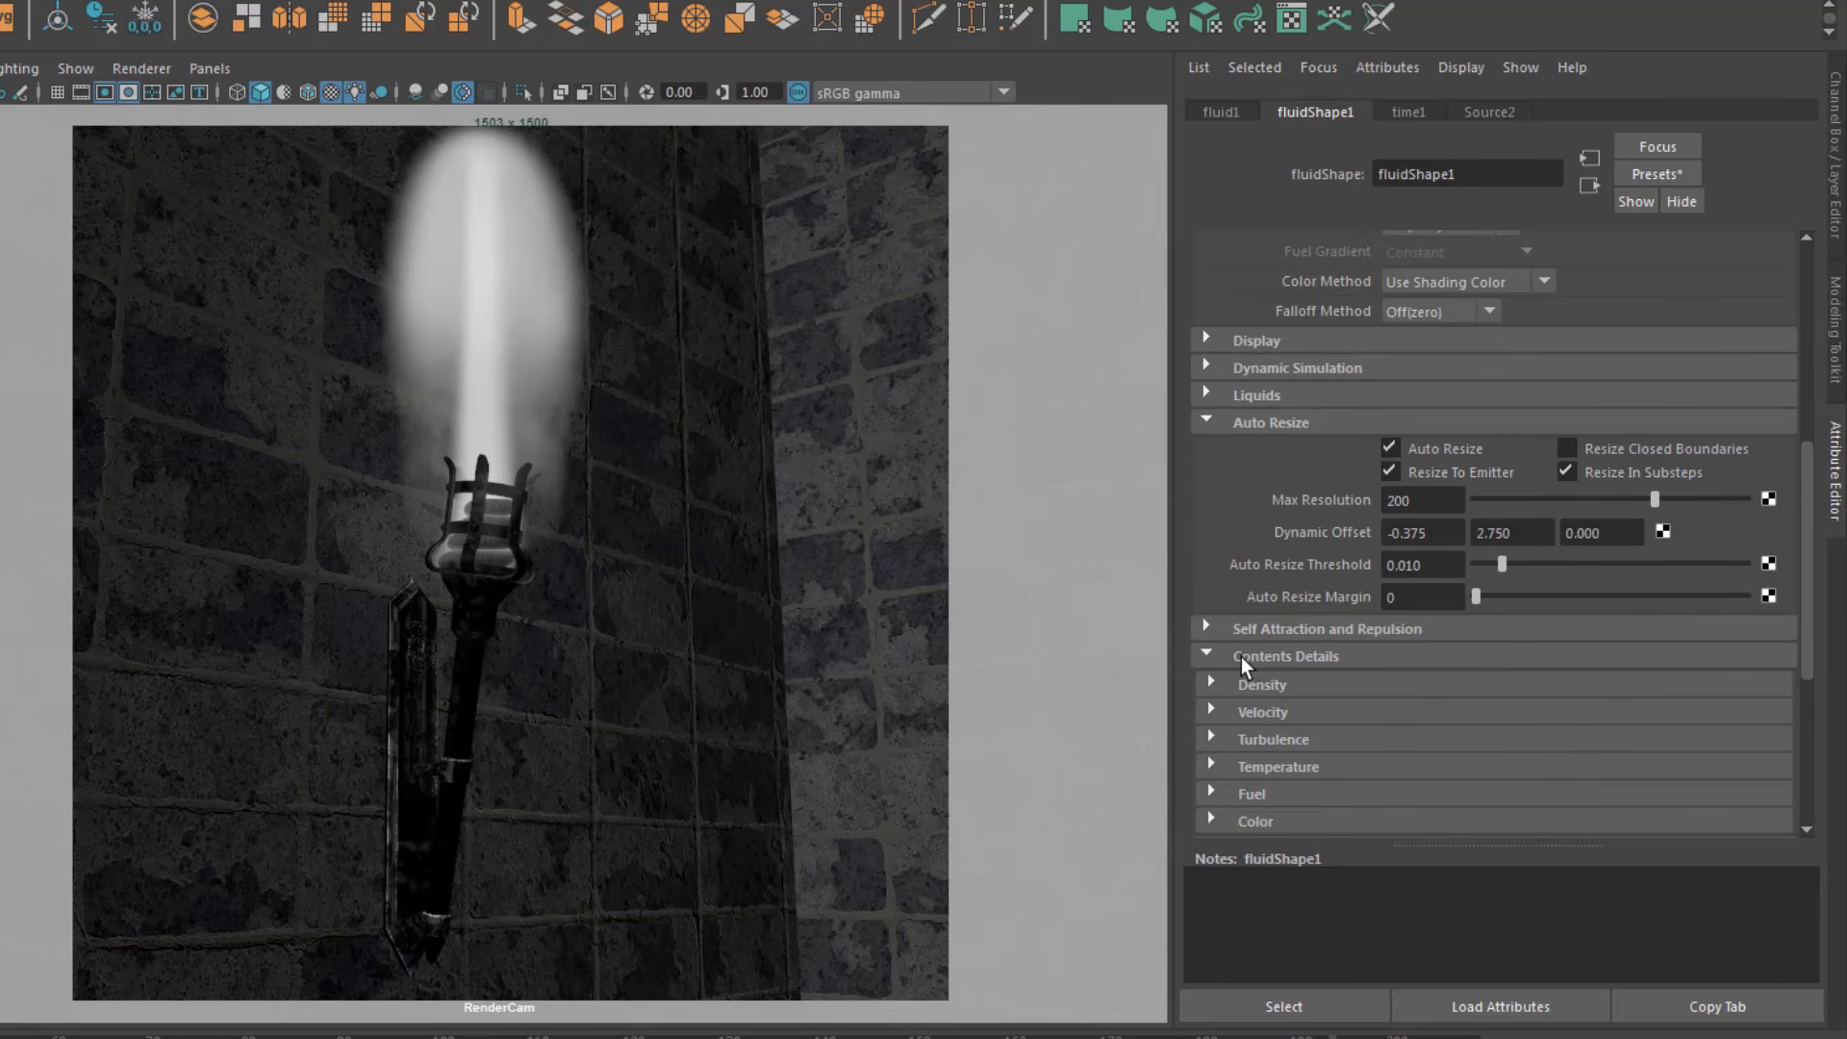
{"action": "scroll", "coordinate": [1242, 656], "scroll_direction": "down", "scroll_amount": 3}
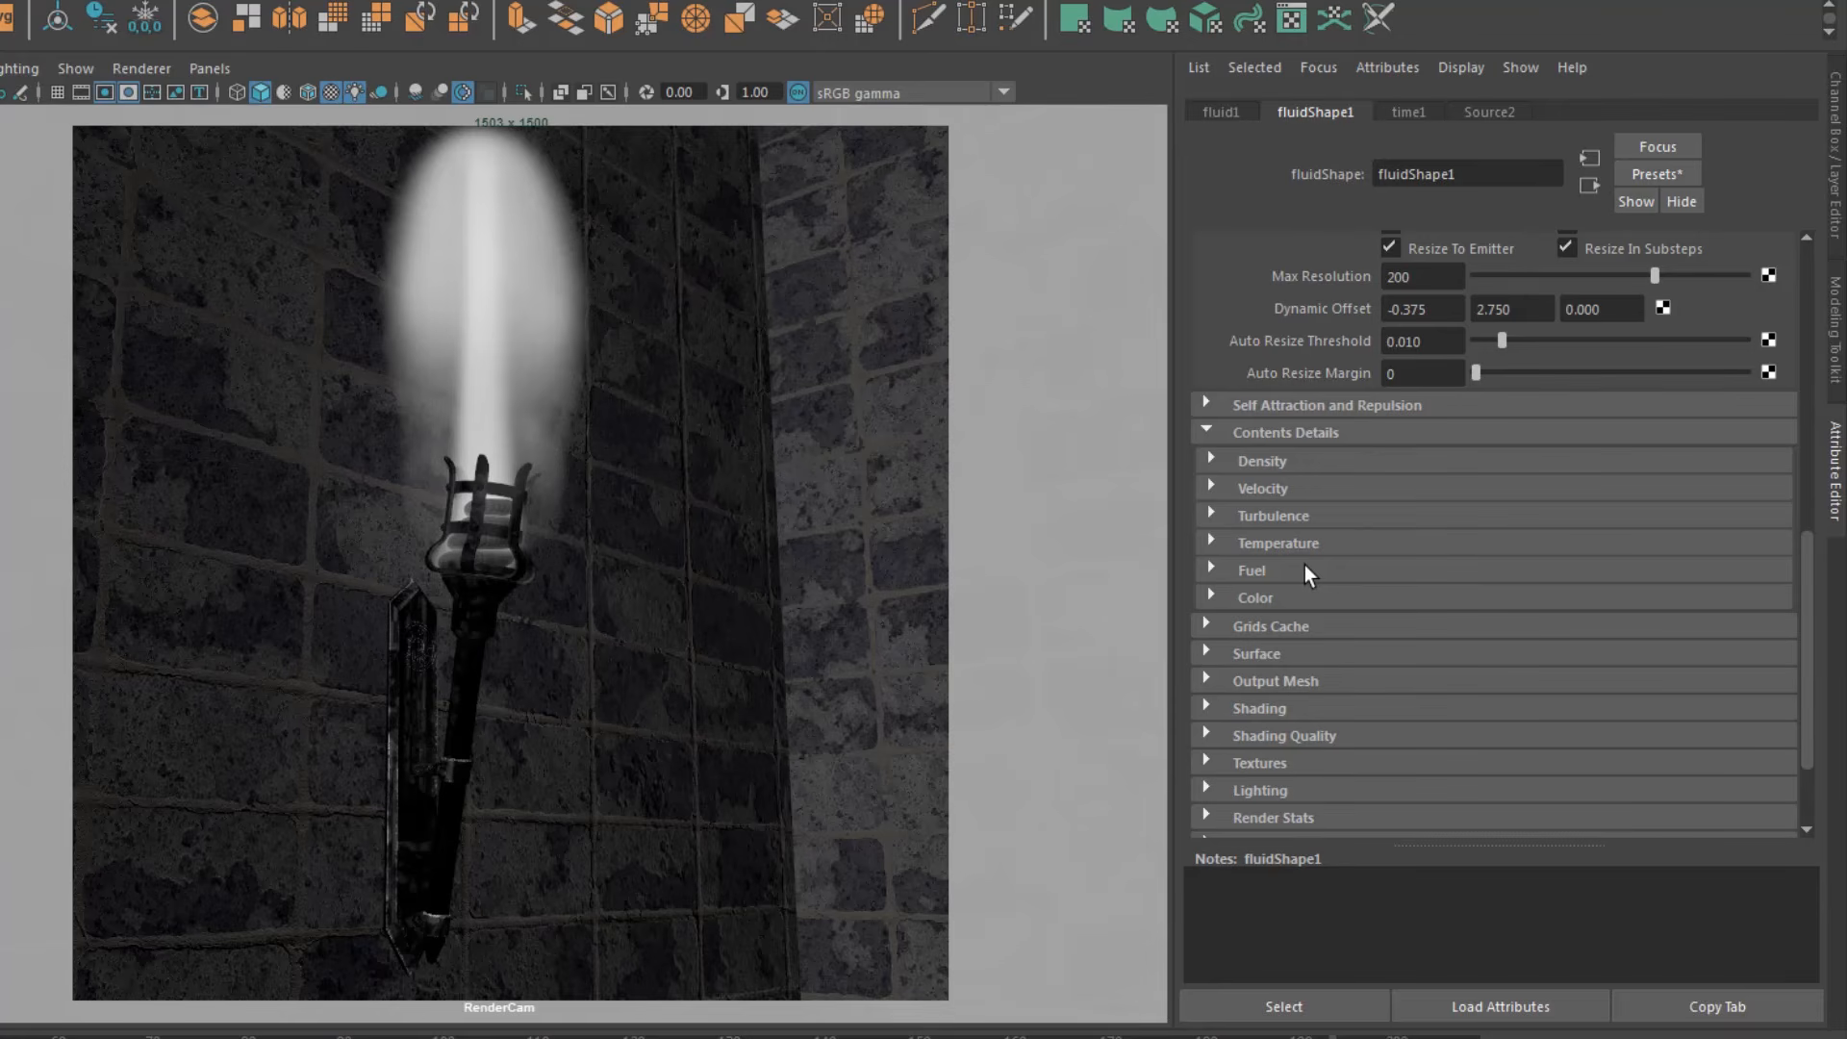
{"action": "left_click", "coordinate": [1263, 461]}
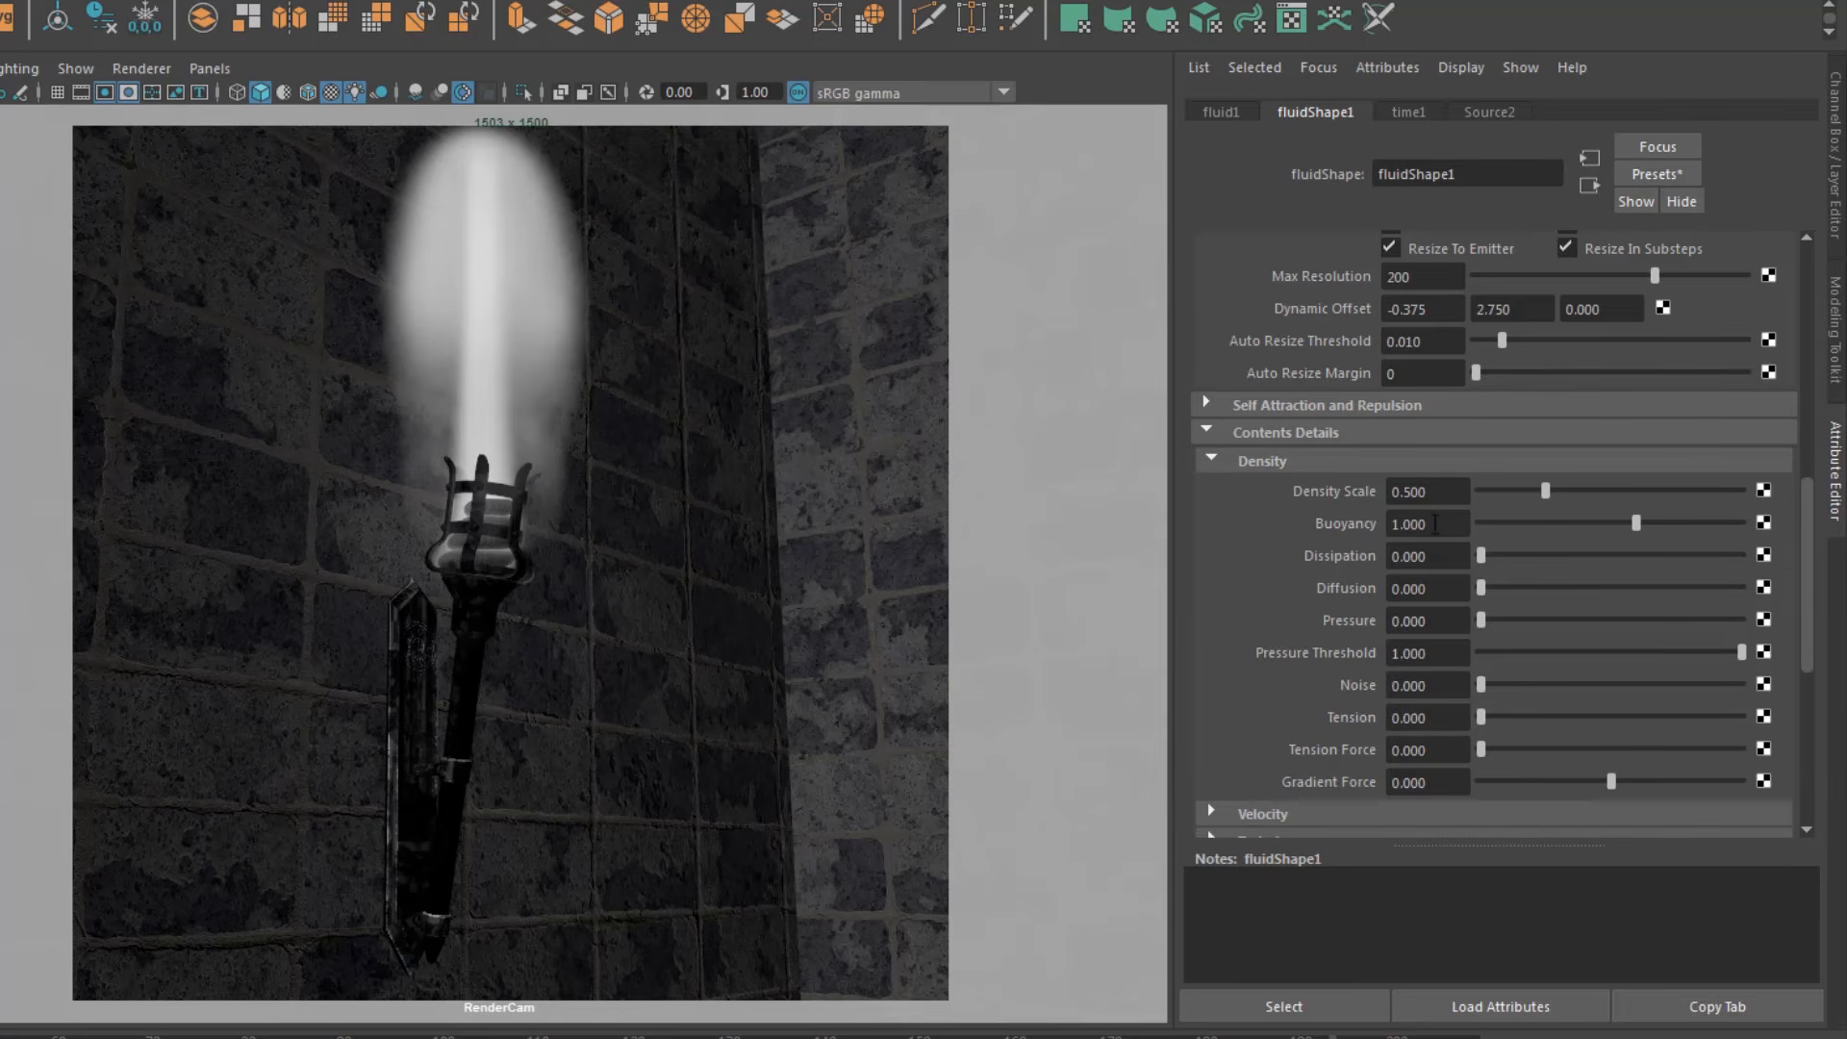
{"action": "left_click", "coordinate": [1407, 523]}
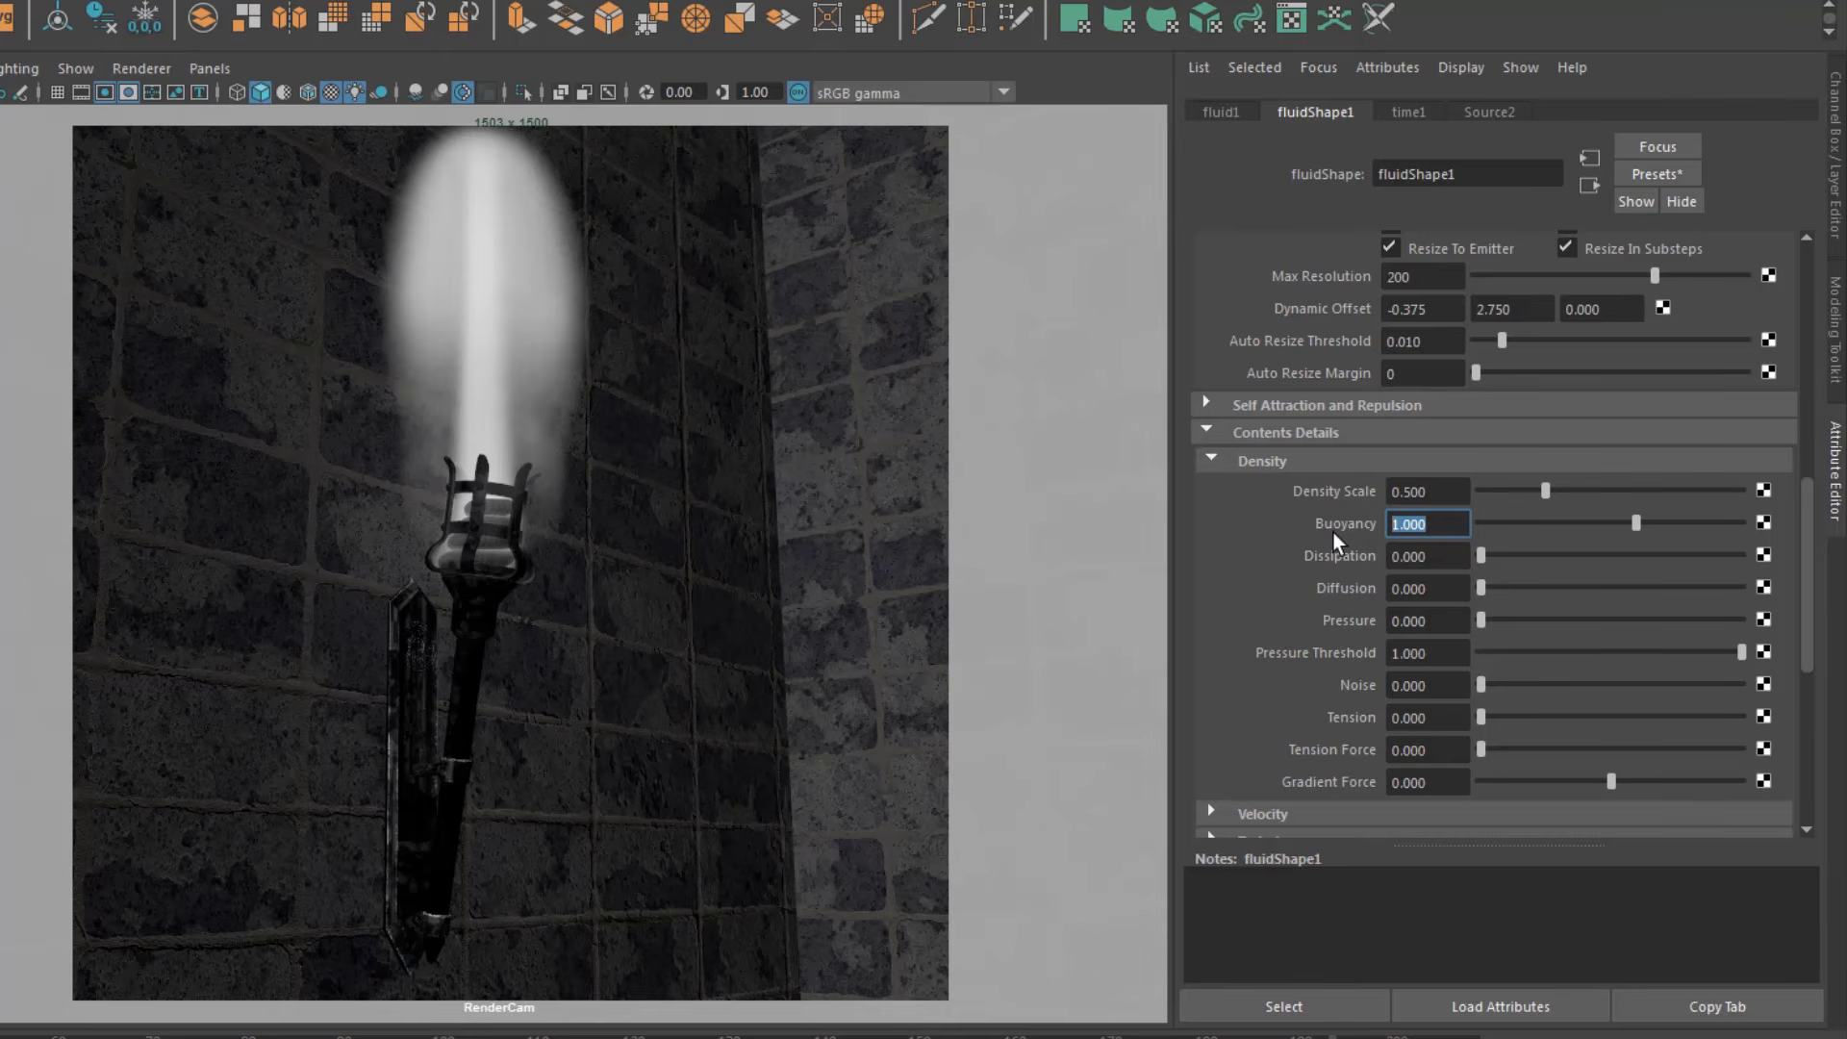
{"action": "type", "text": "10"}
{"action": "key", "text": "Return"}
Step: Set the fluid's Density Dissipation to 2
{"action": "left_click", "coordinate": [1419, 585]}
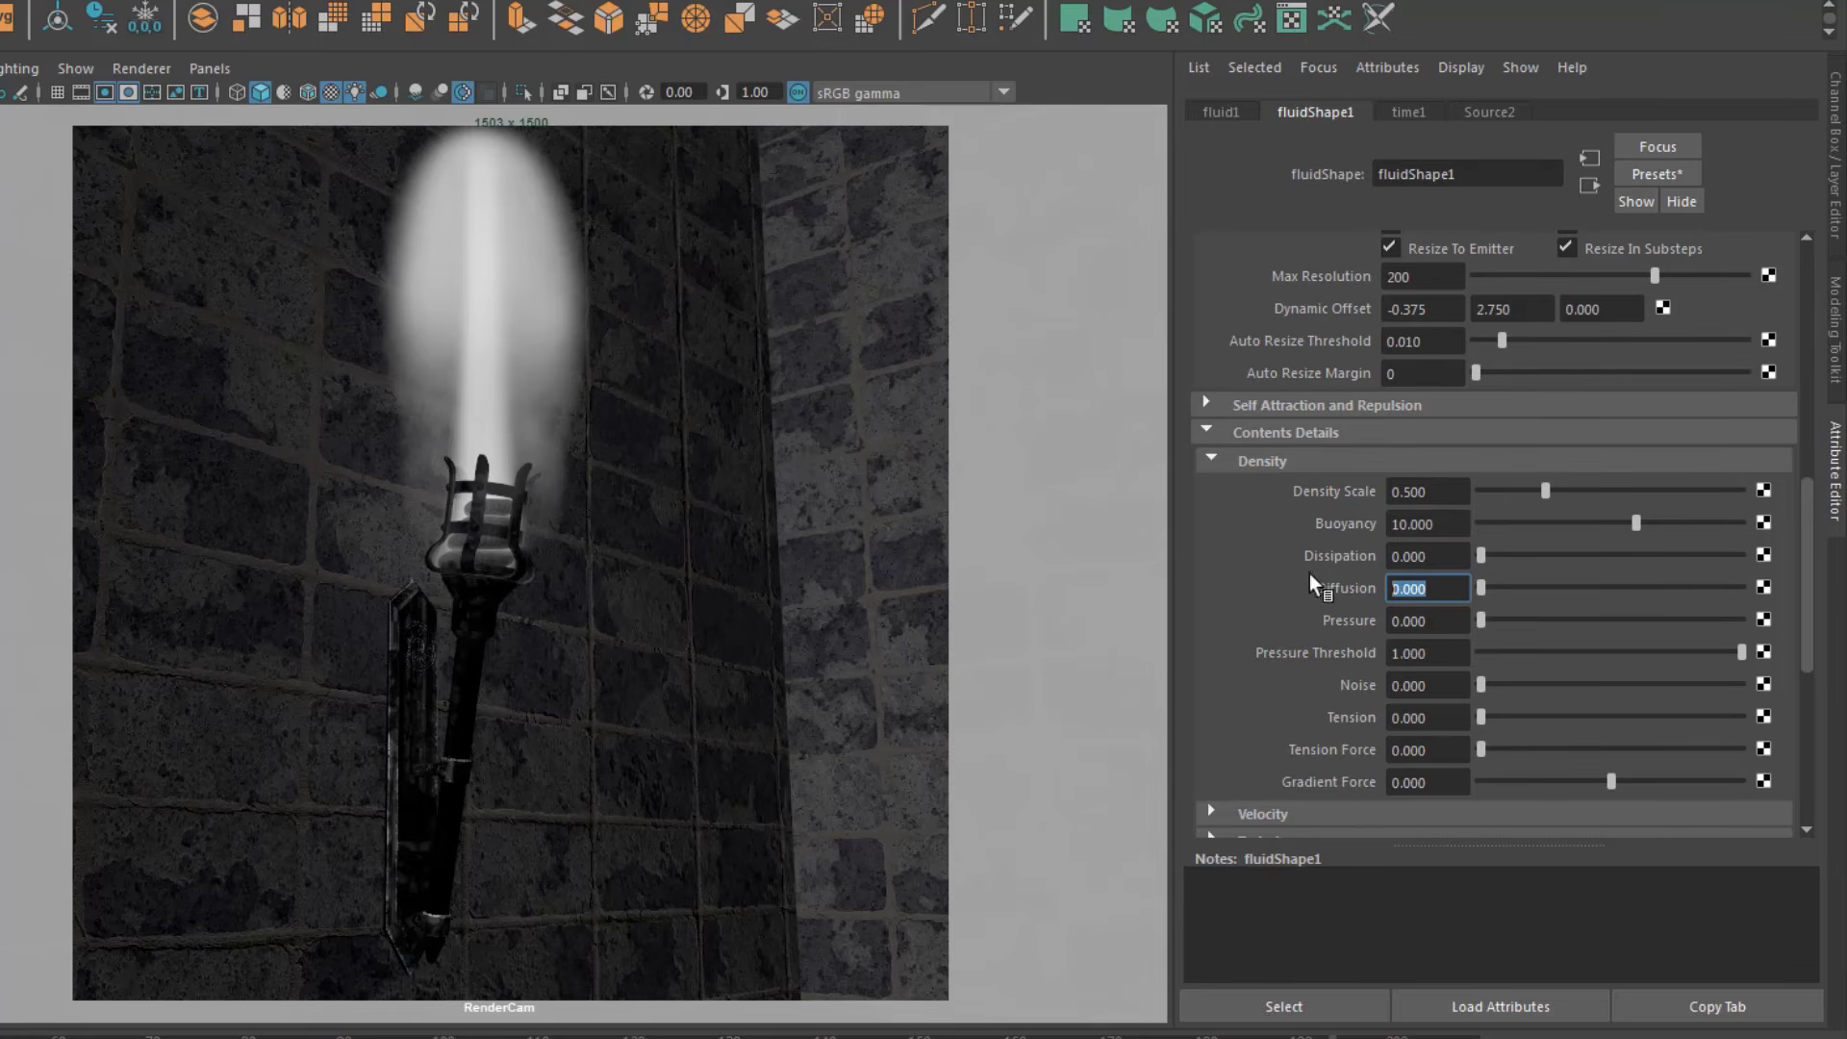
{"action": "key", "text": "shift+Tab"}
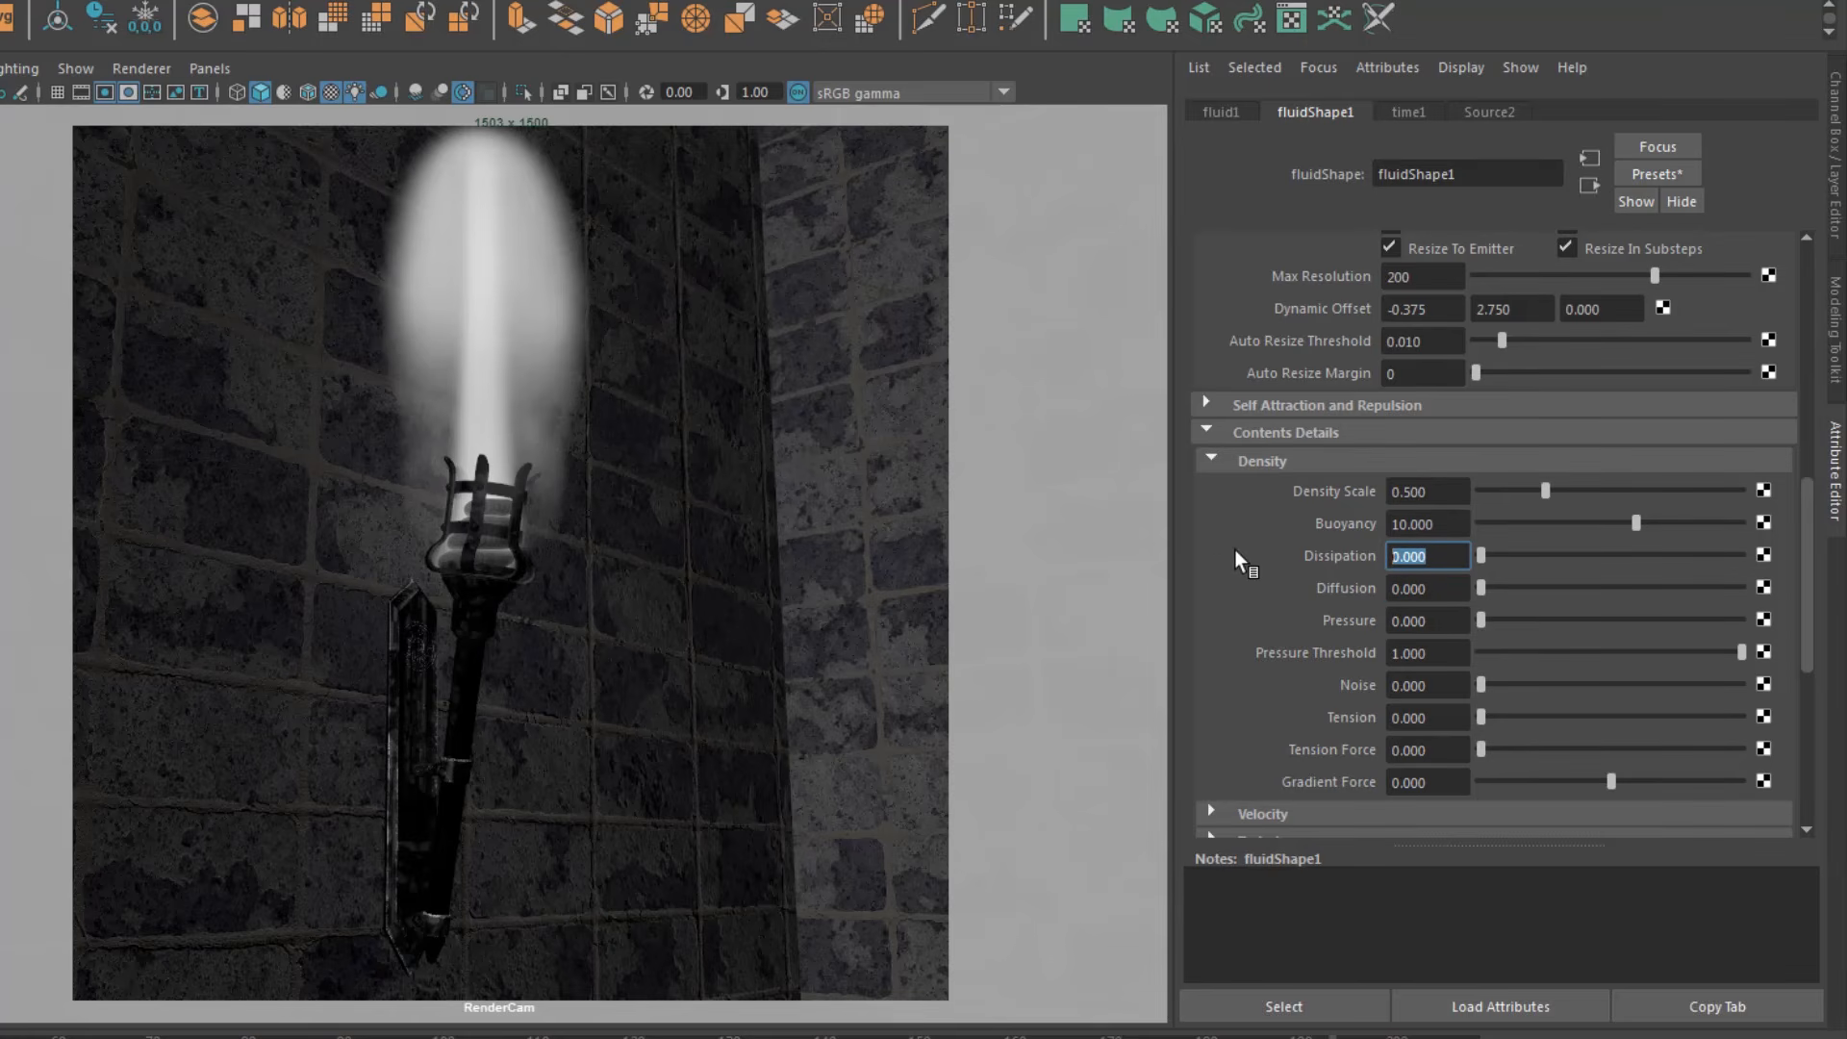
{"action": "type", "text": "2"}
{"action": "key", "text": "Return"}
Step: Set the Temperature Scale in the fluid's Contents Details to 20
{"action": "scroll", "coordinate": [1367, 482], "scroll_direction": "down", "scroll_amount": 4}
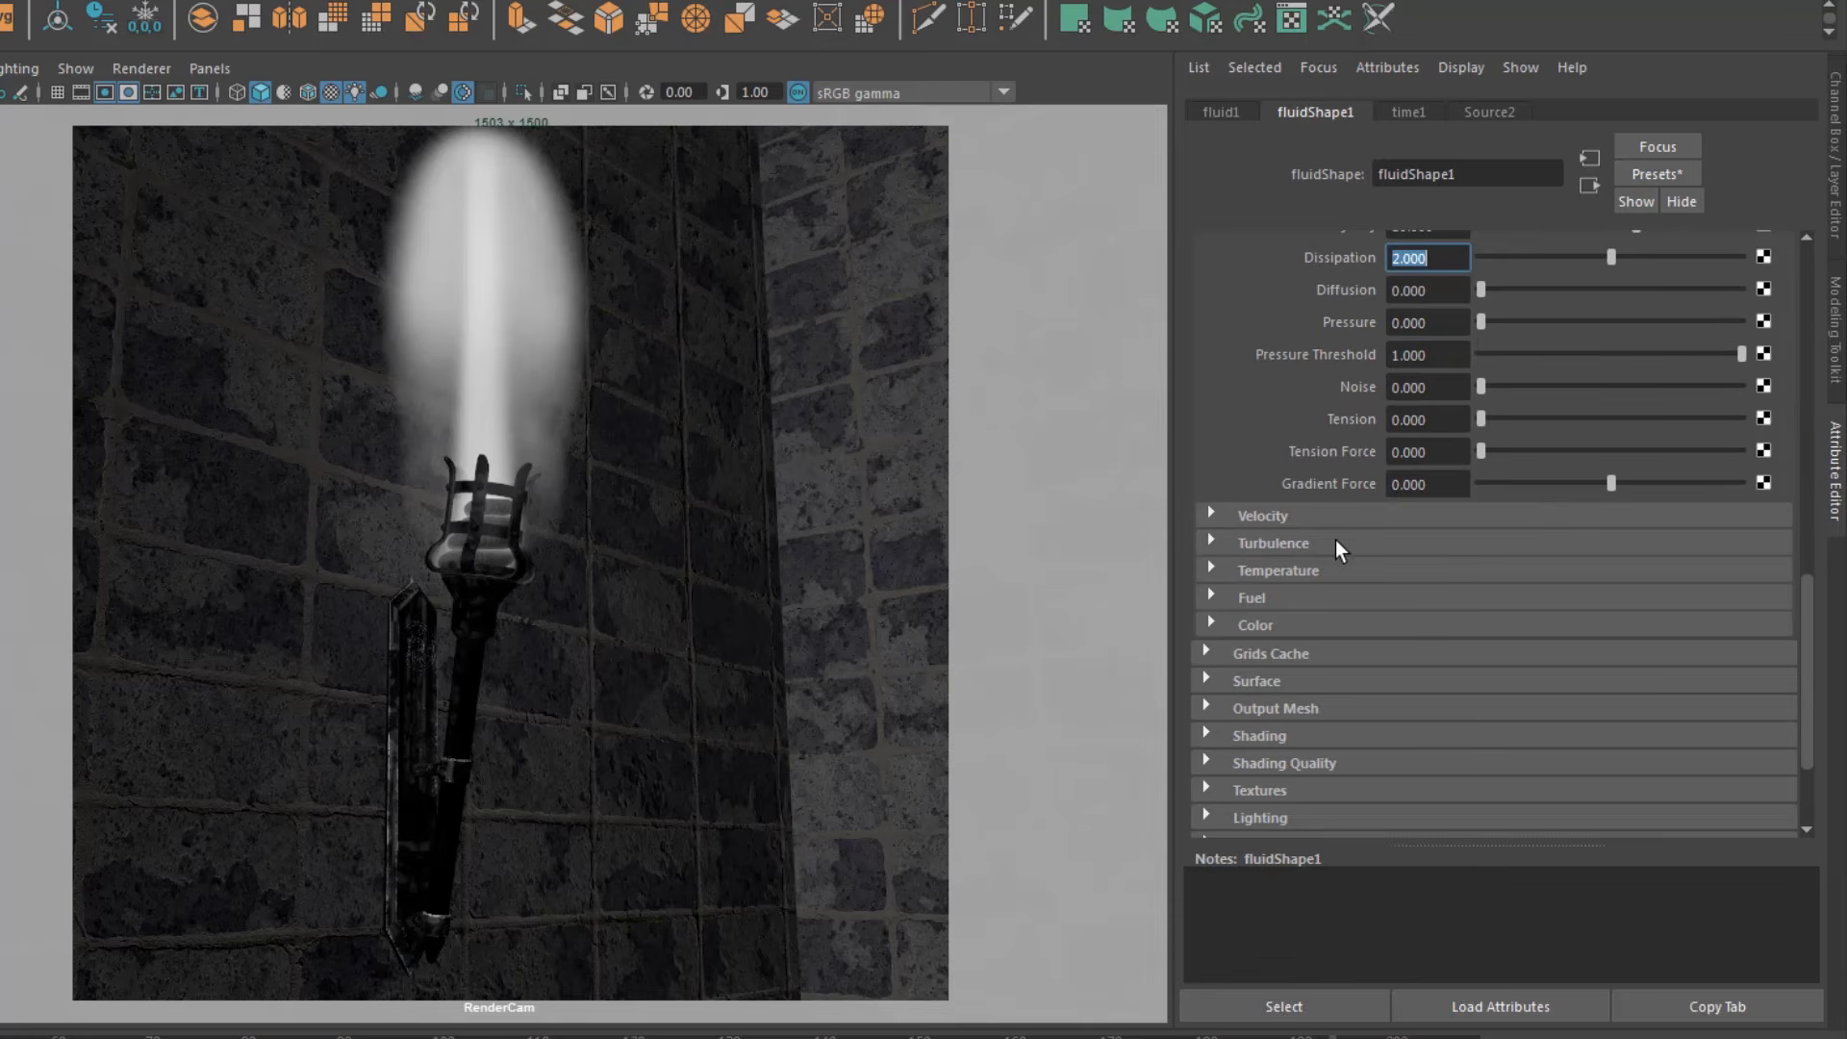
{"action": "left_click", "coordinate": [1309, 569]}
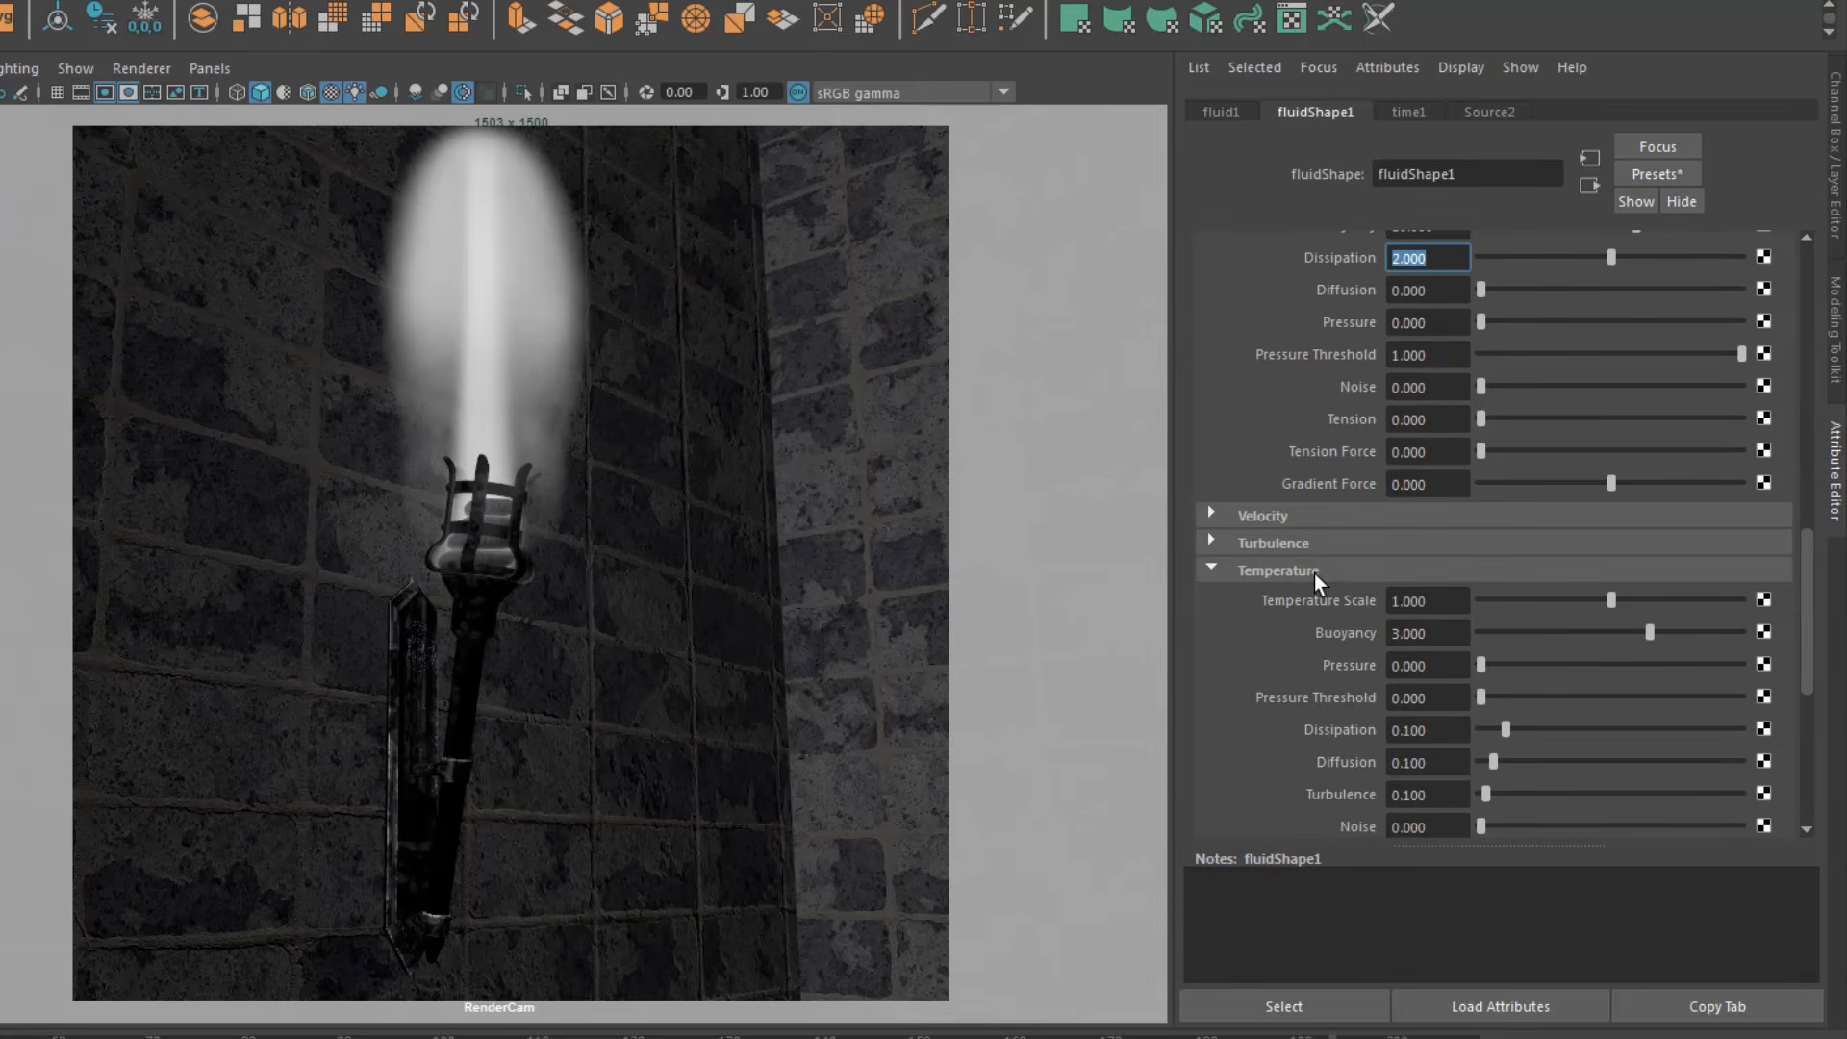
{"action": "scroll", "coordinate": [1314, 573], "scroll_direction": "down", "scroll_amount": 2}
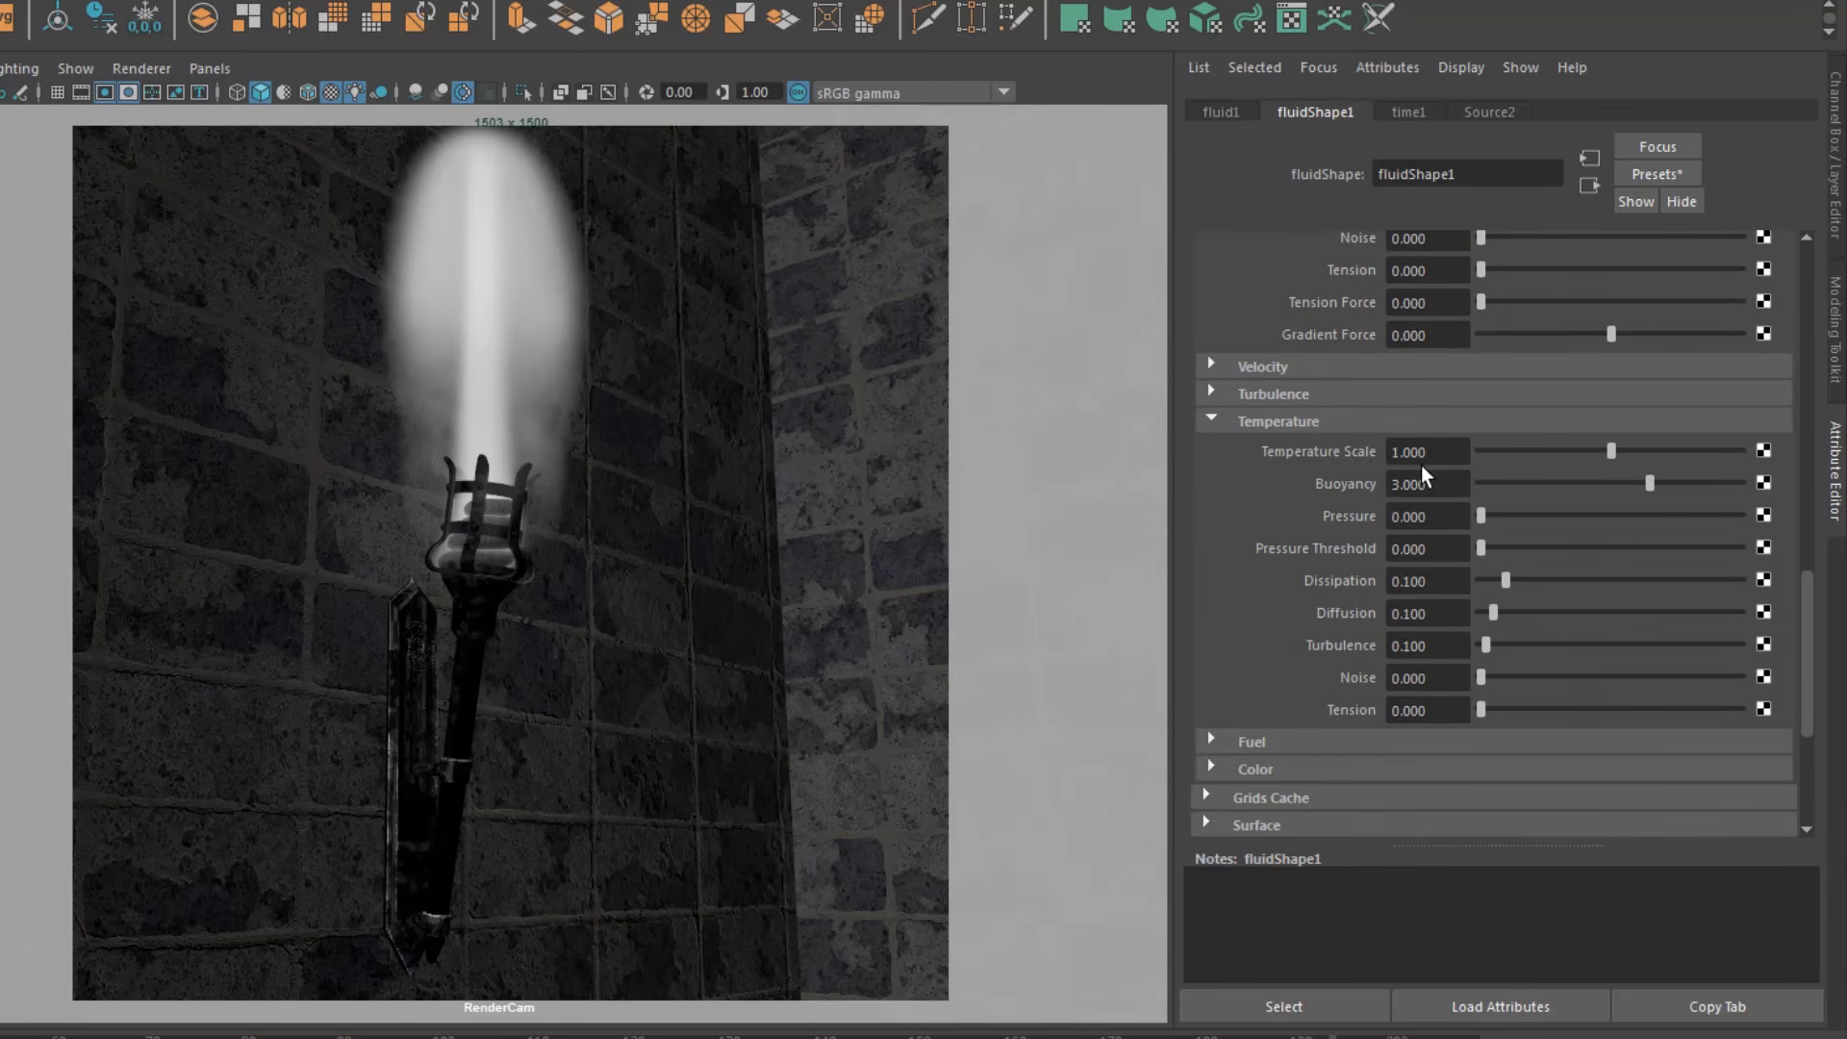
{"action": "left_click_drag", "start_coordinate": [1428, 458], "coordinate": [1323, 464]}
{"action": "type", "text": "20"}
{"action": "key", "text": "Return"}
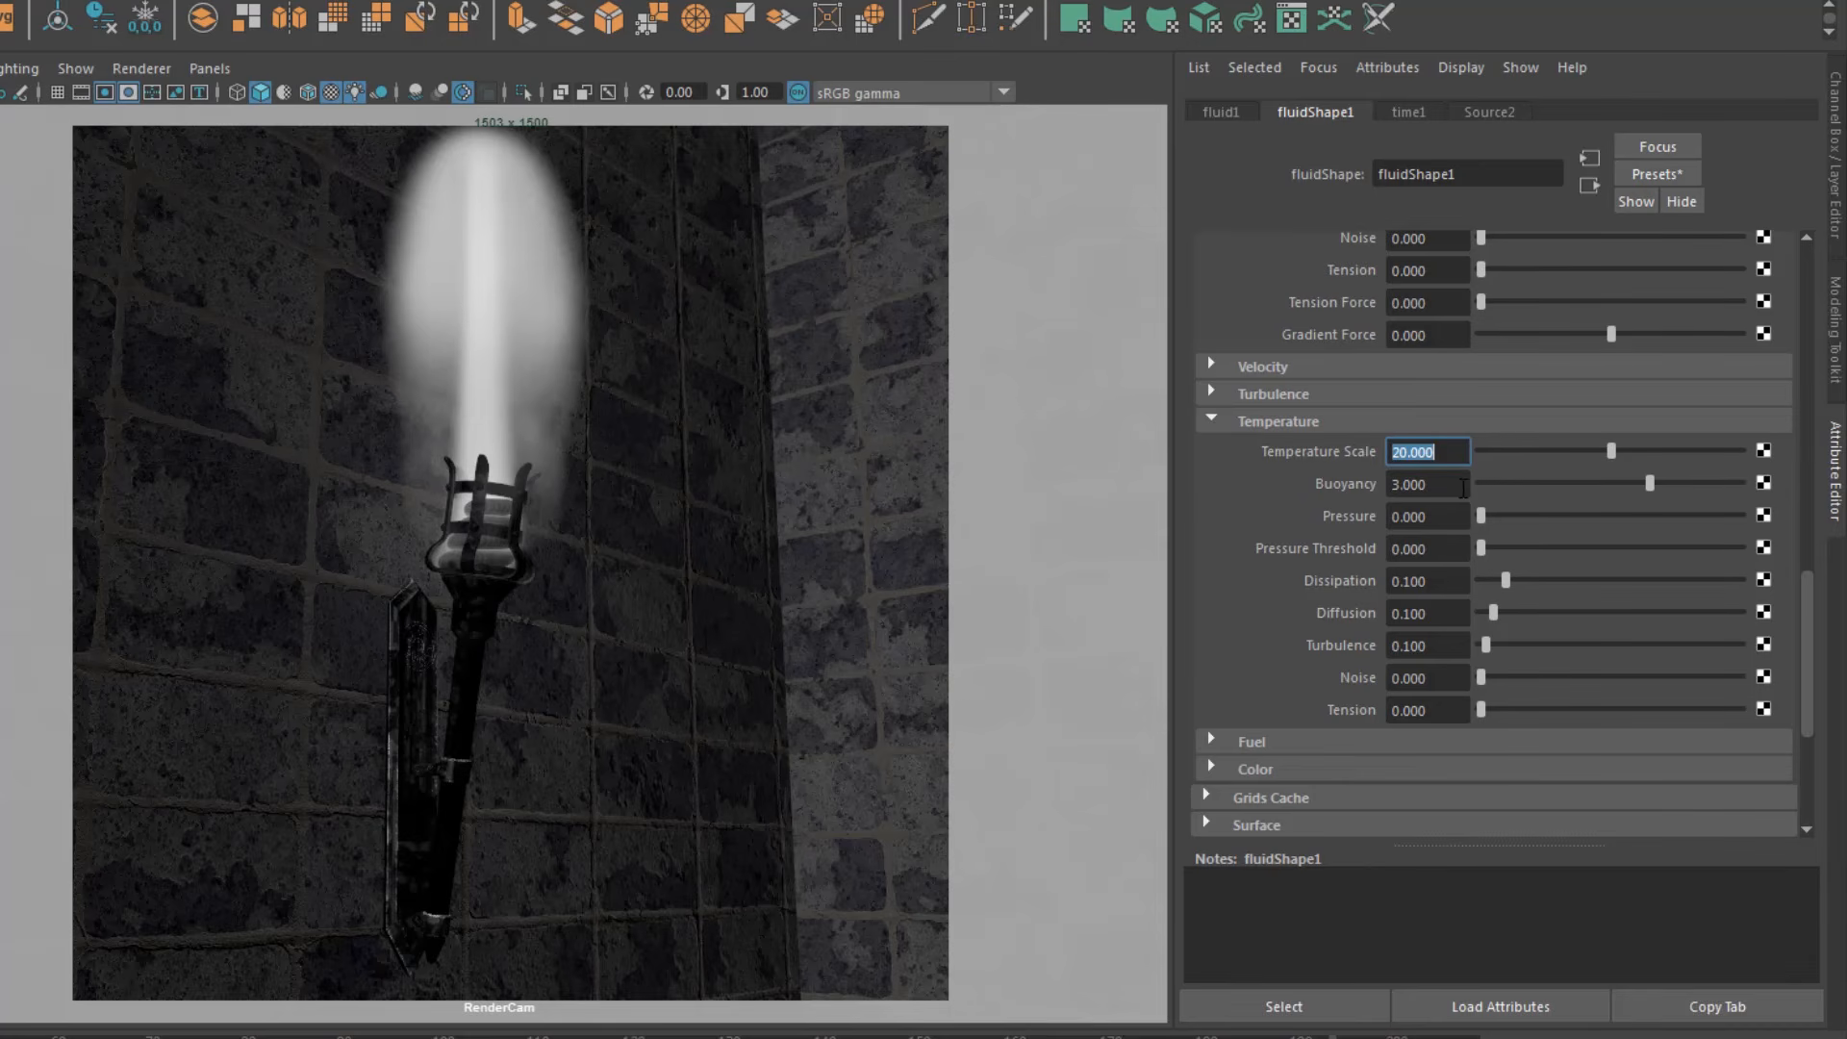
Step: Set the fluid's Temperature Buoyancy to 10
{"action": "key", "text": "Tab"}
{"action": "scroll", "coordinate": [1291, 460], "scroll_direction": "up", "scroll_amount": 3}
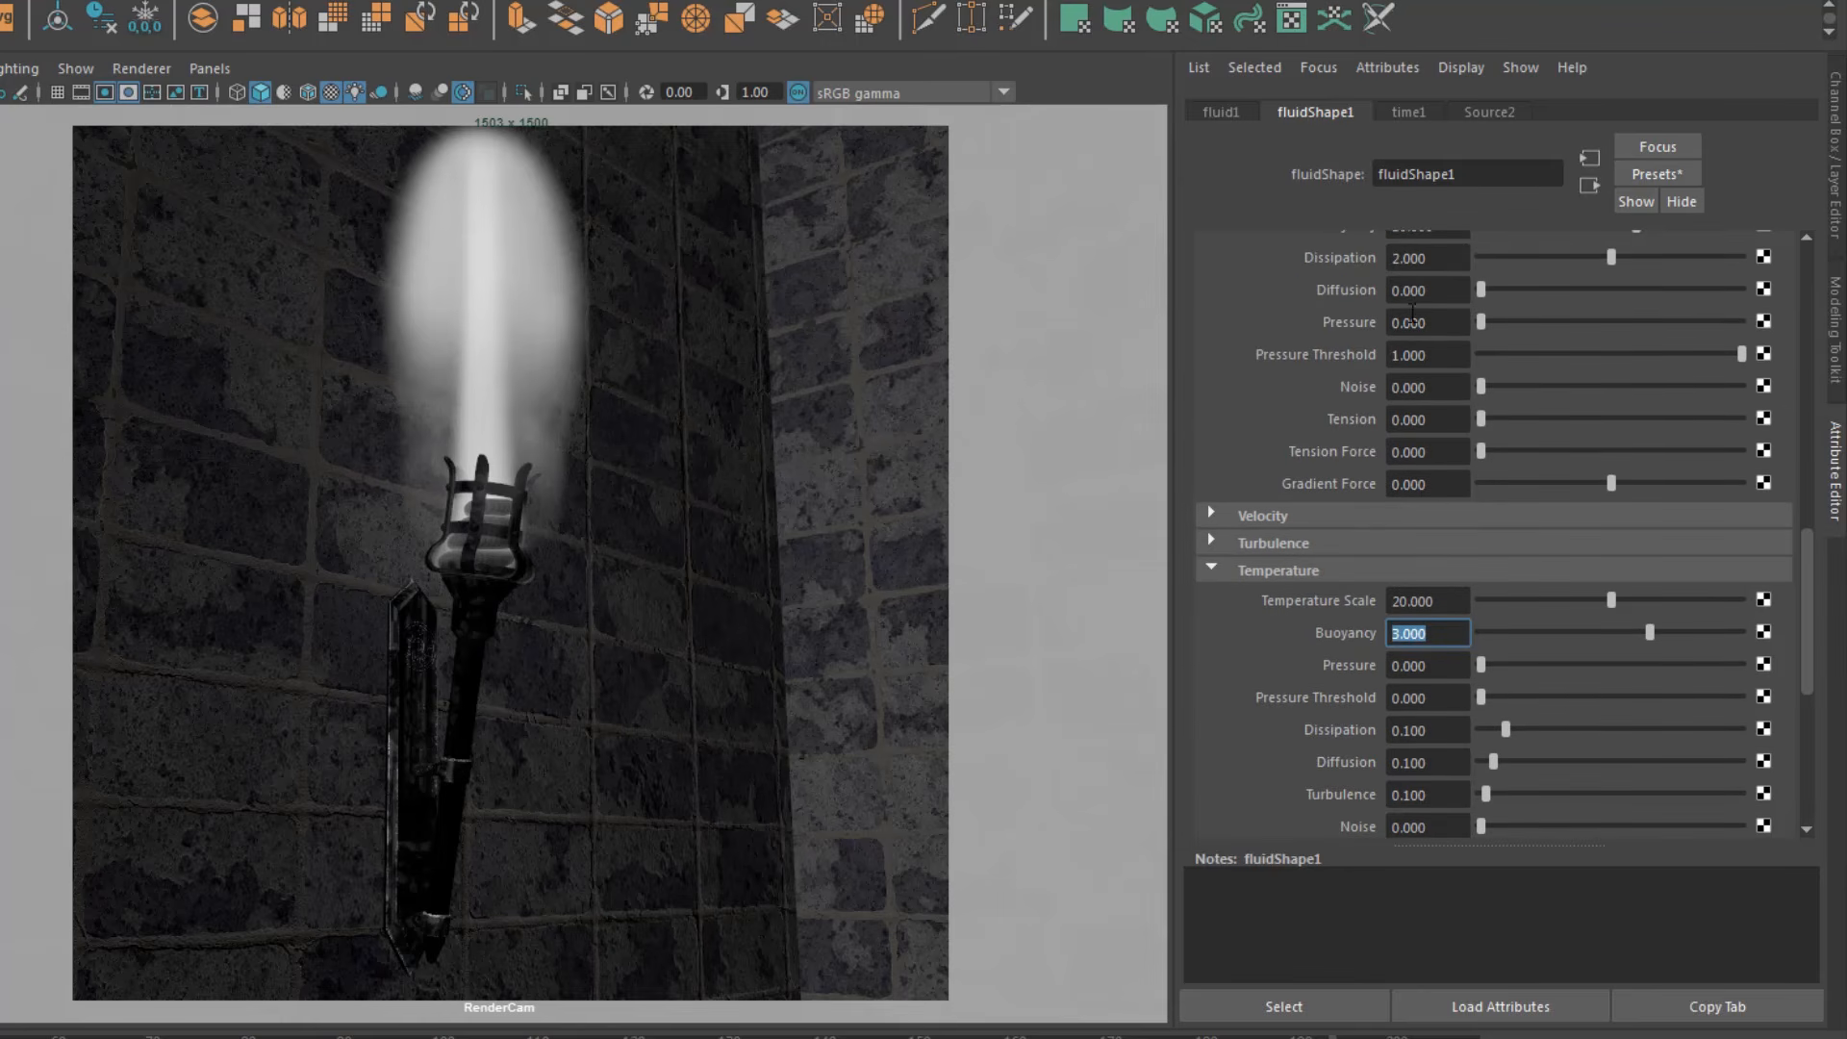
{"action": "scroll", "coordinate": [1418, 318], "scroll_direction": "up", "scroll_amount": 2}
{"action": "type", "text": "10"}
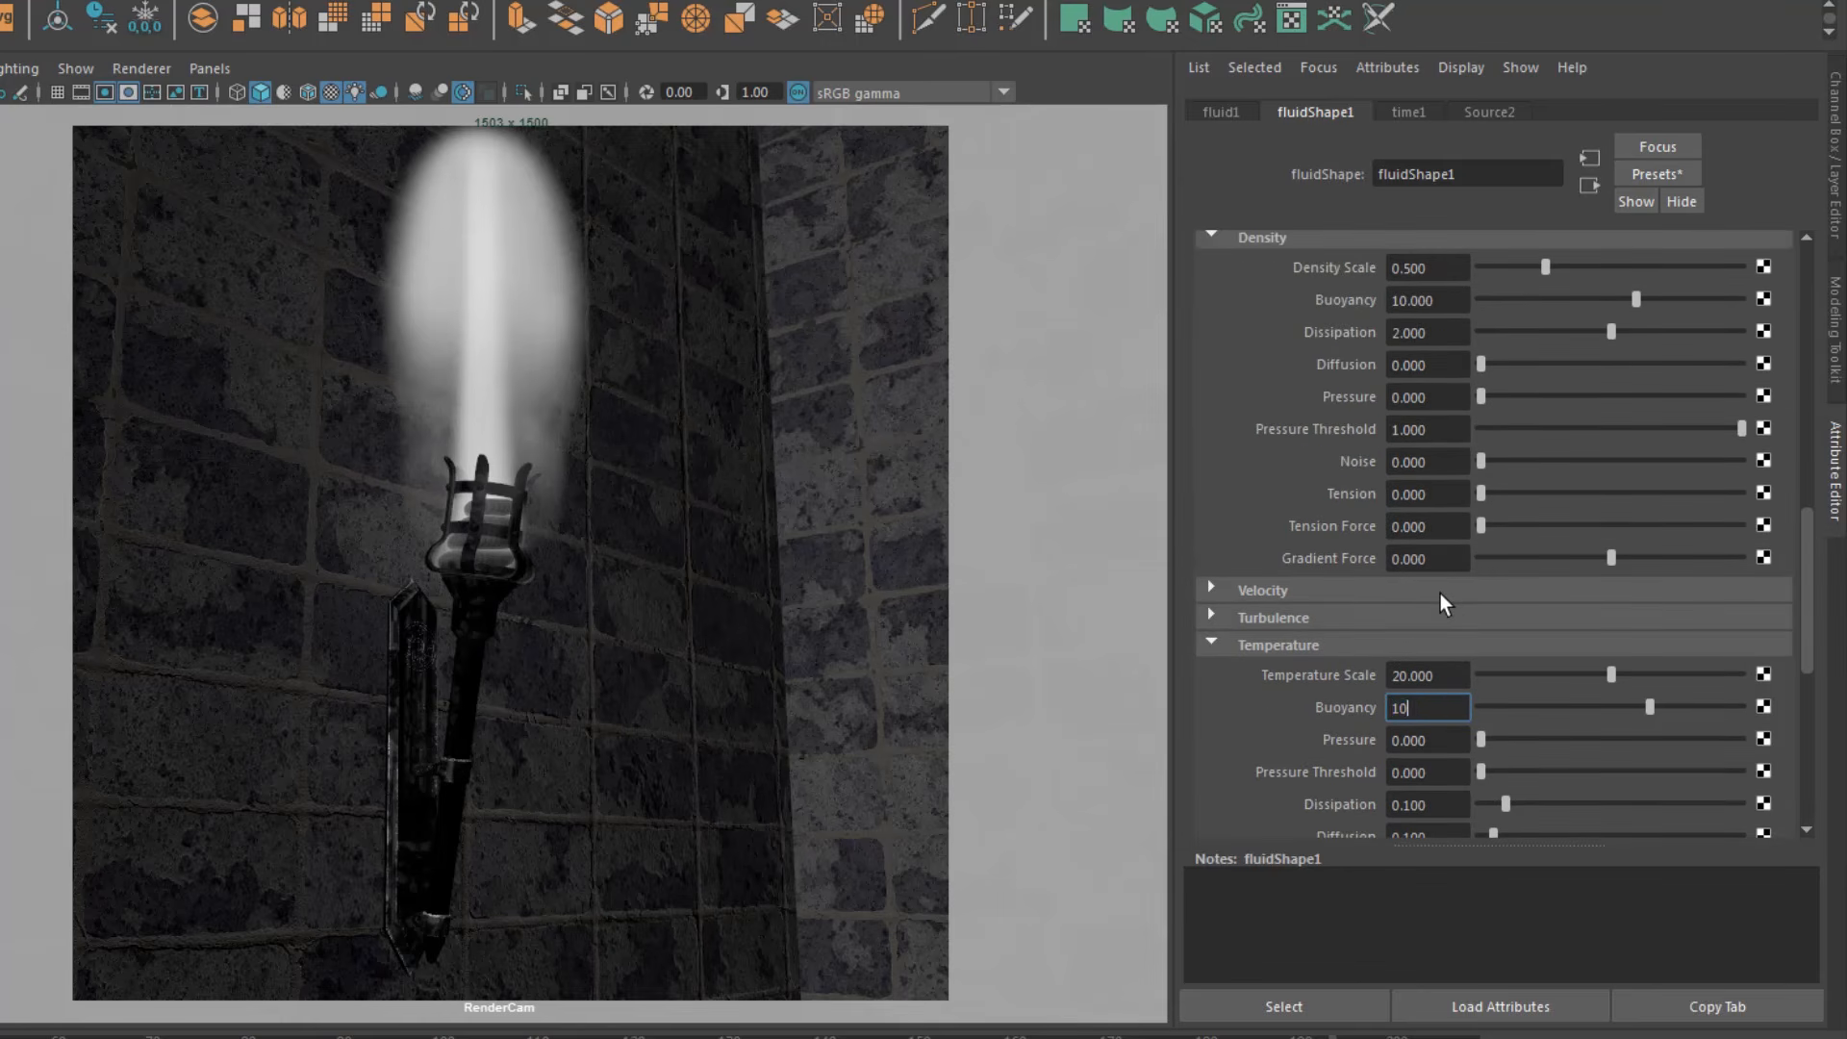
{"action": "key", "text": "Return"}
Step: Set the fluid's Temperature Dissipation to 15
{"action": "key", "text": "Tab"}
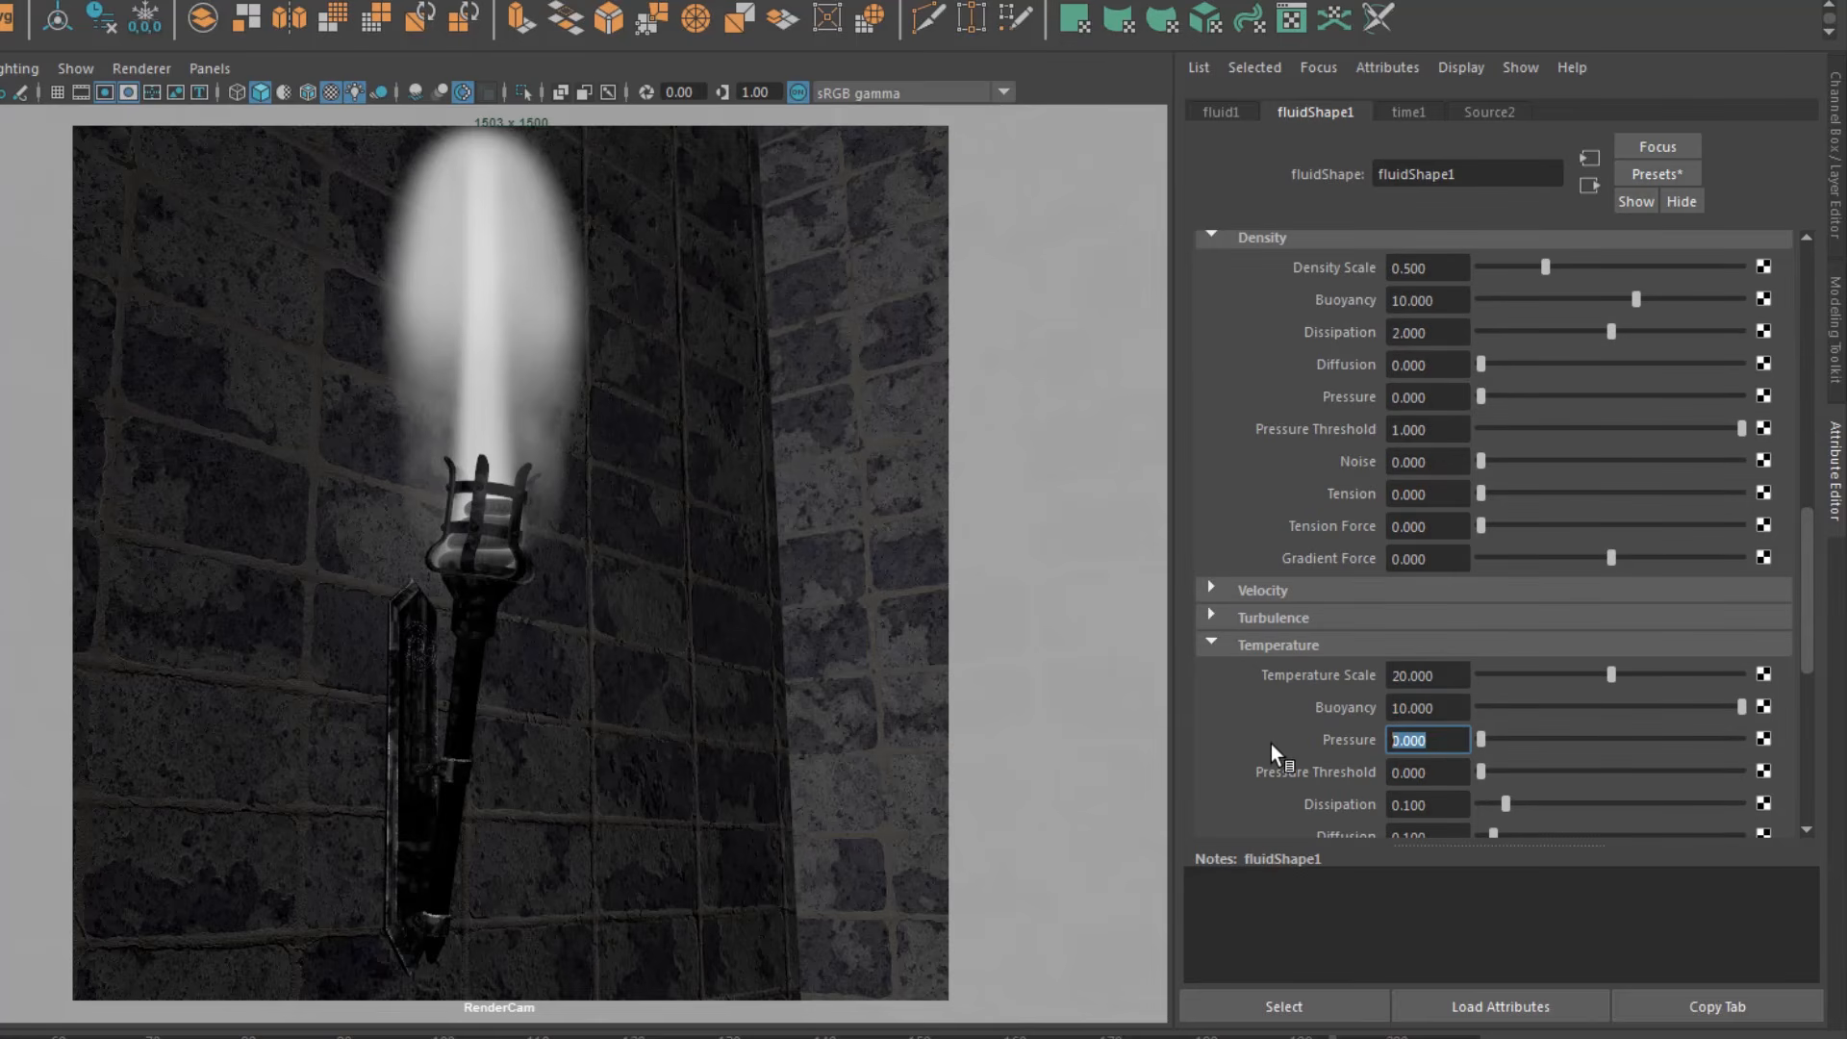
{"action": "scroll", "coordinate": [1395, 775], "scroll_direction": "down", "scroll_amount": 2}
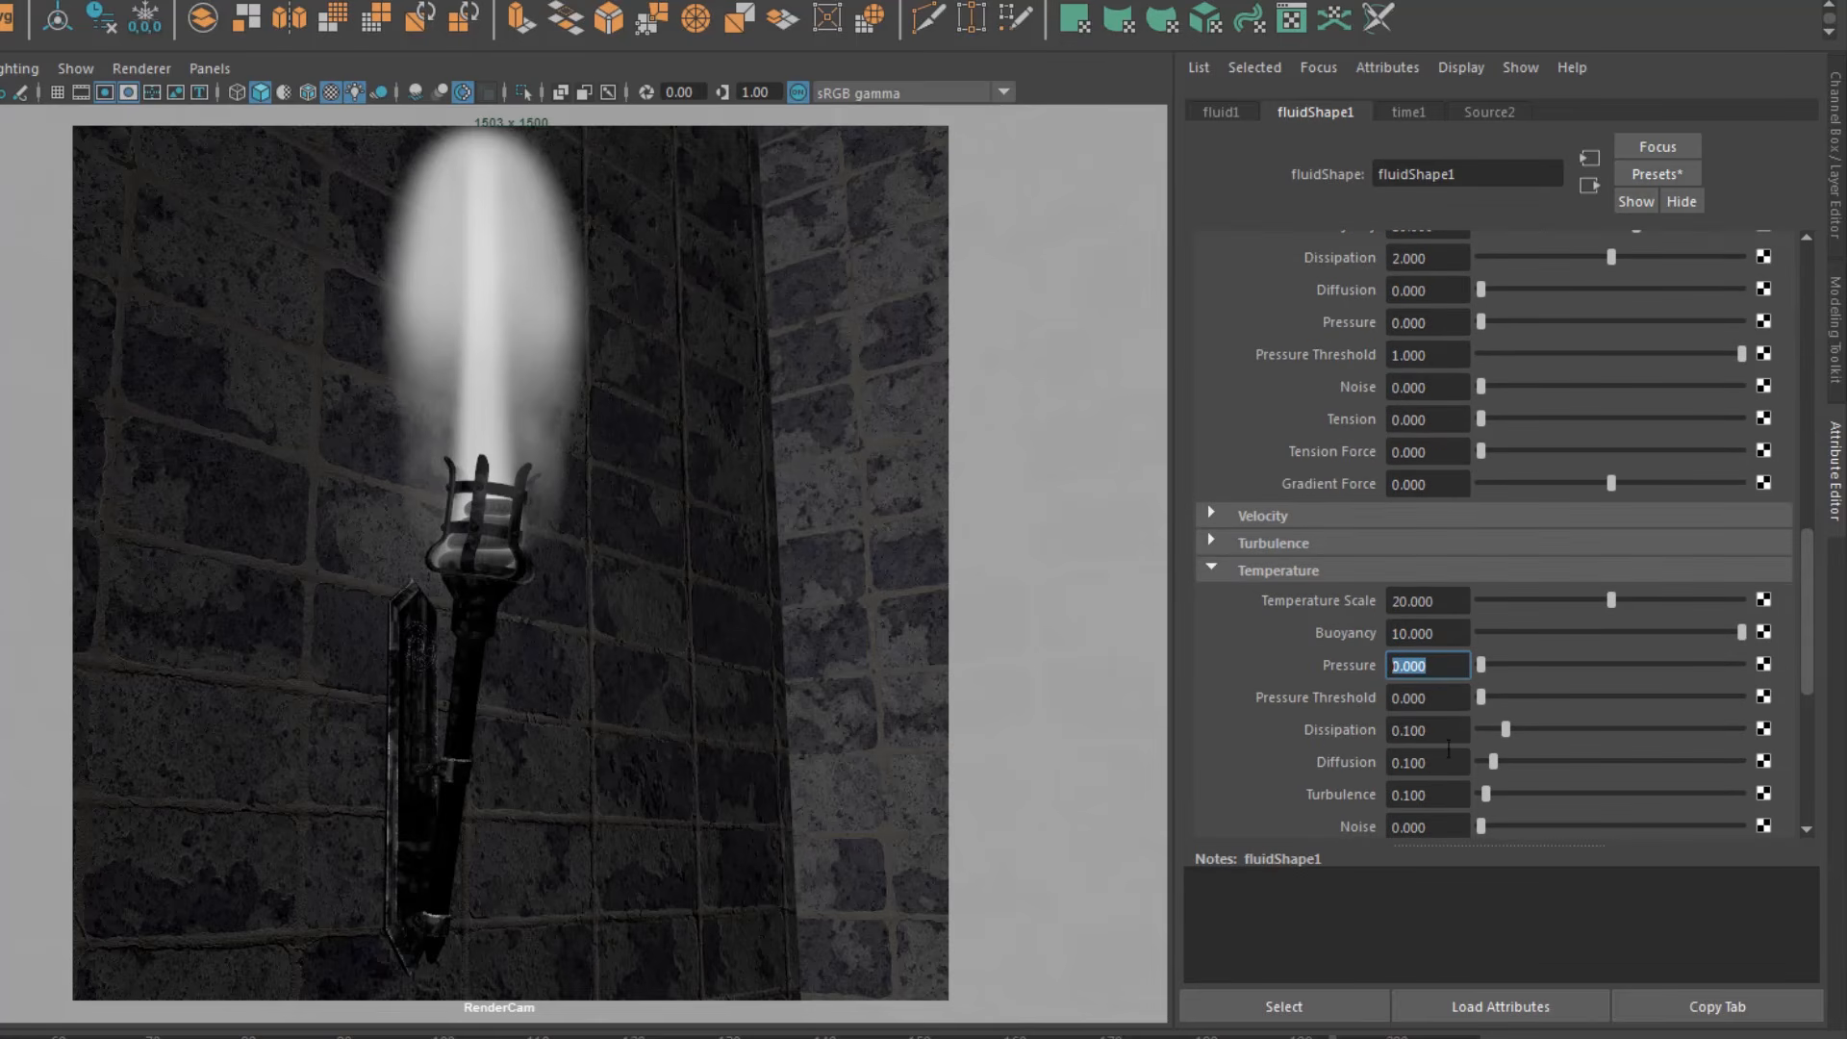
{"action": "left_click_drag", "start_coordinate": [1455, 731], "coordinate": [1191, 721]}
{"action": "type", "text": "15"}
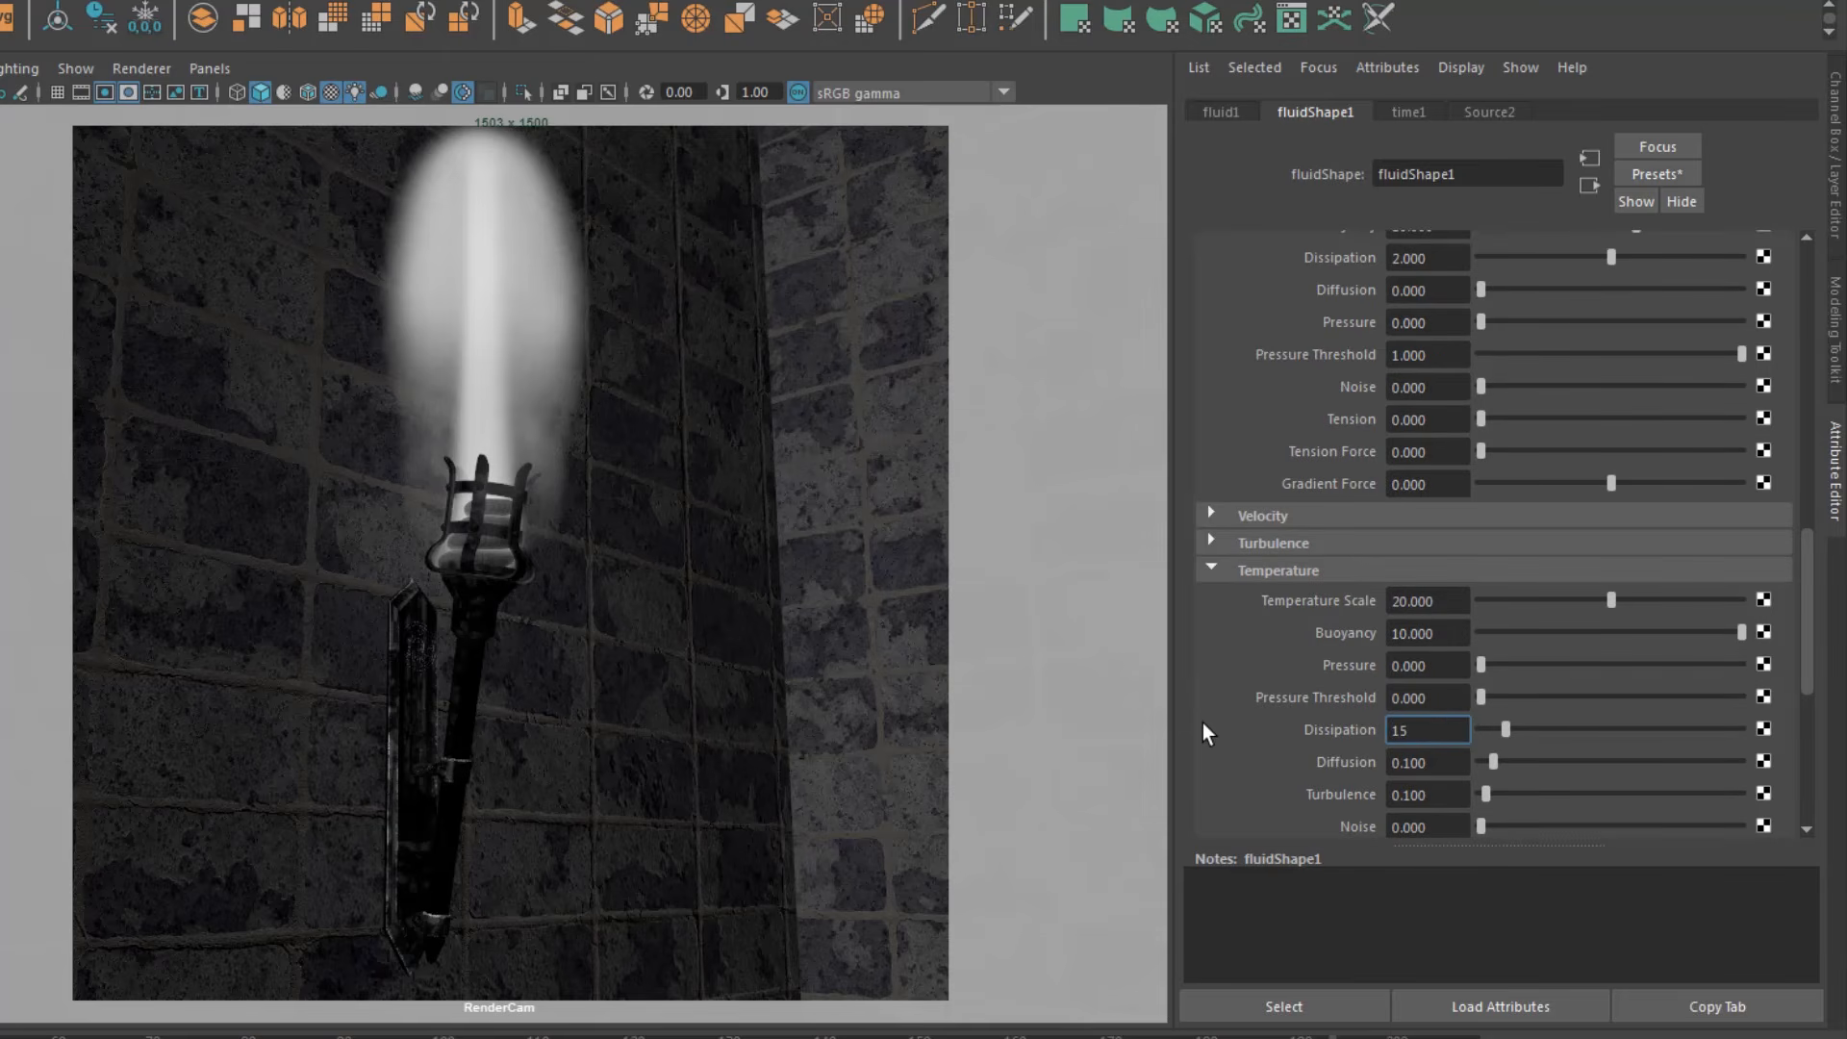
{"action": "key", "text": "Return"}
{"action": "scroll", "coordinate": [1374, 724], "scroll_direction": "down", "scroll_amount": 1}
{"action": "scroll", "coordinate": [1339, 531], "scroll_direction": "up", "scroll_amount": 2}
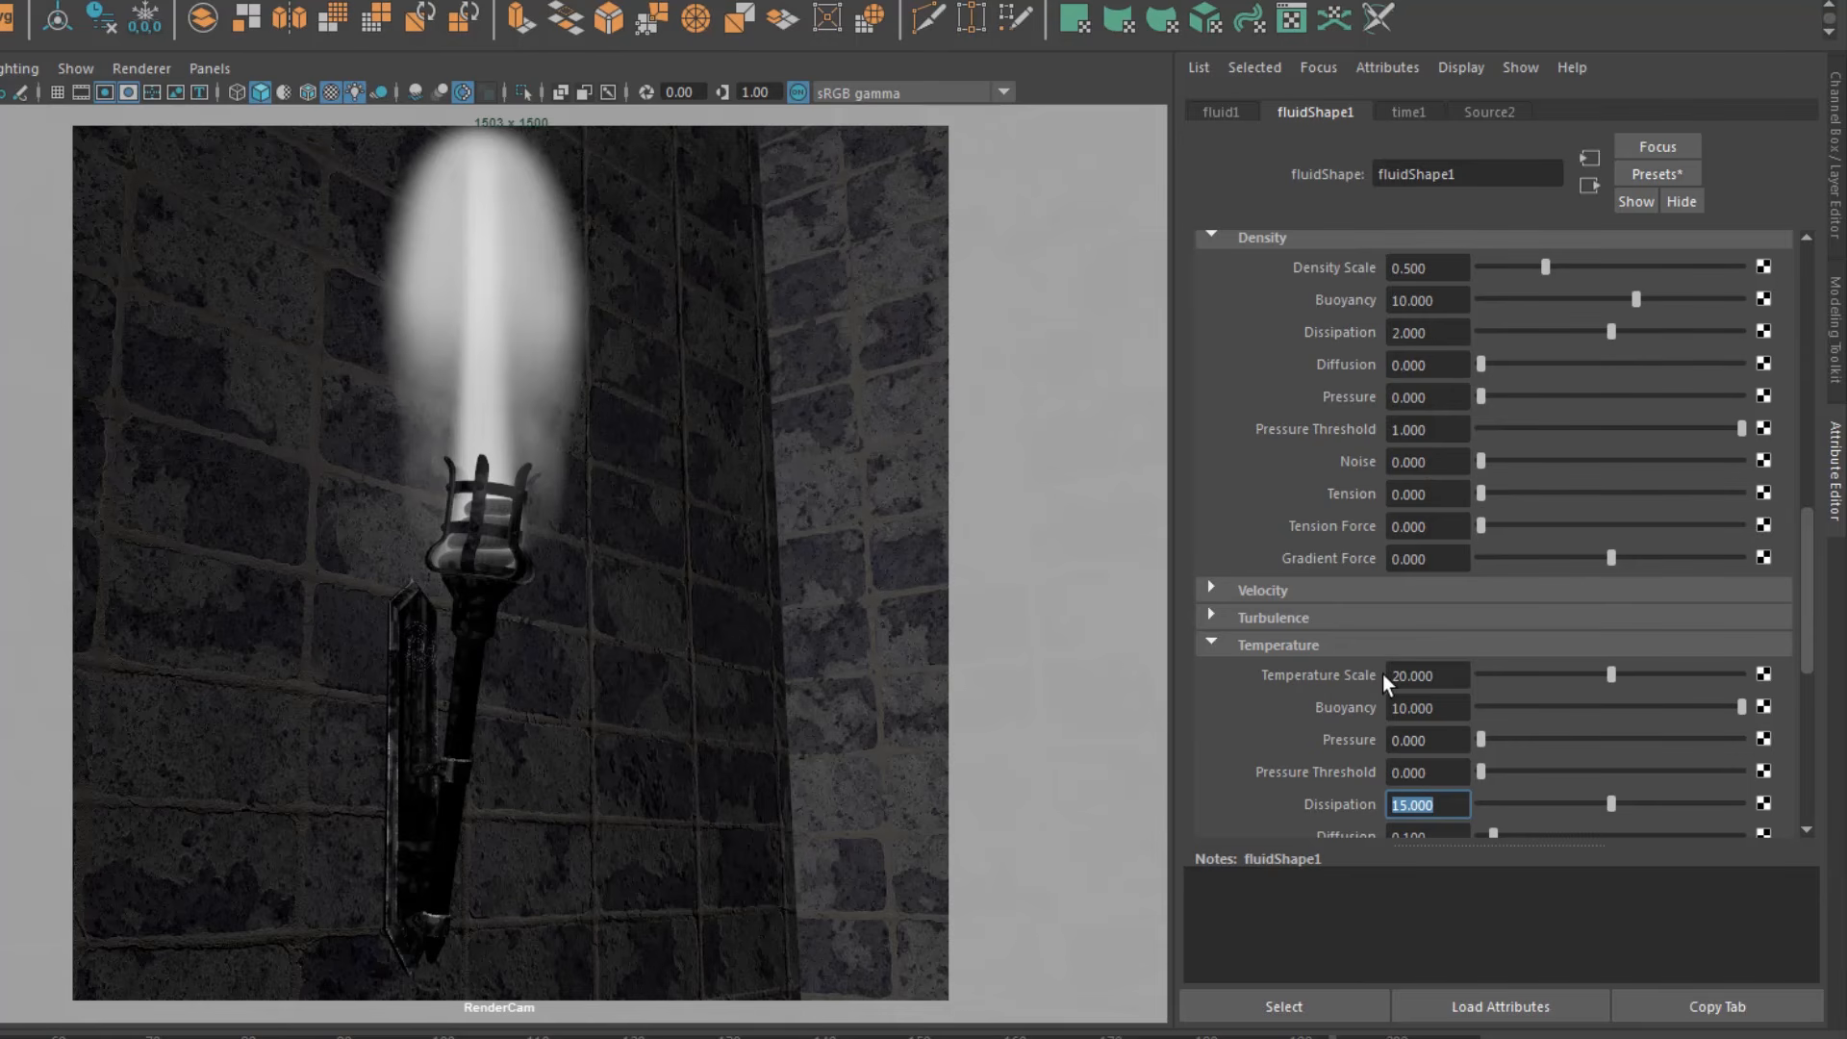
{"action": "scroll", "coordinate": [1383, 674], "scroll_direction": "down", "scroll_amount": 1}
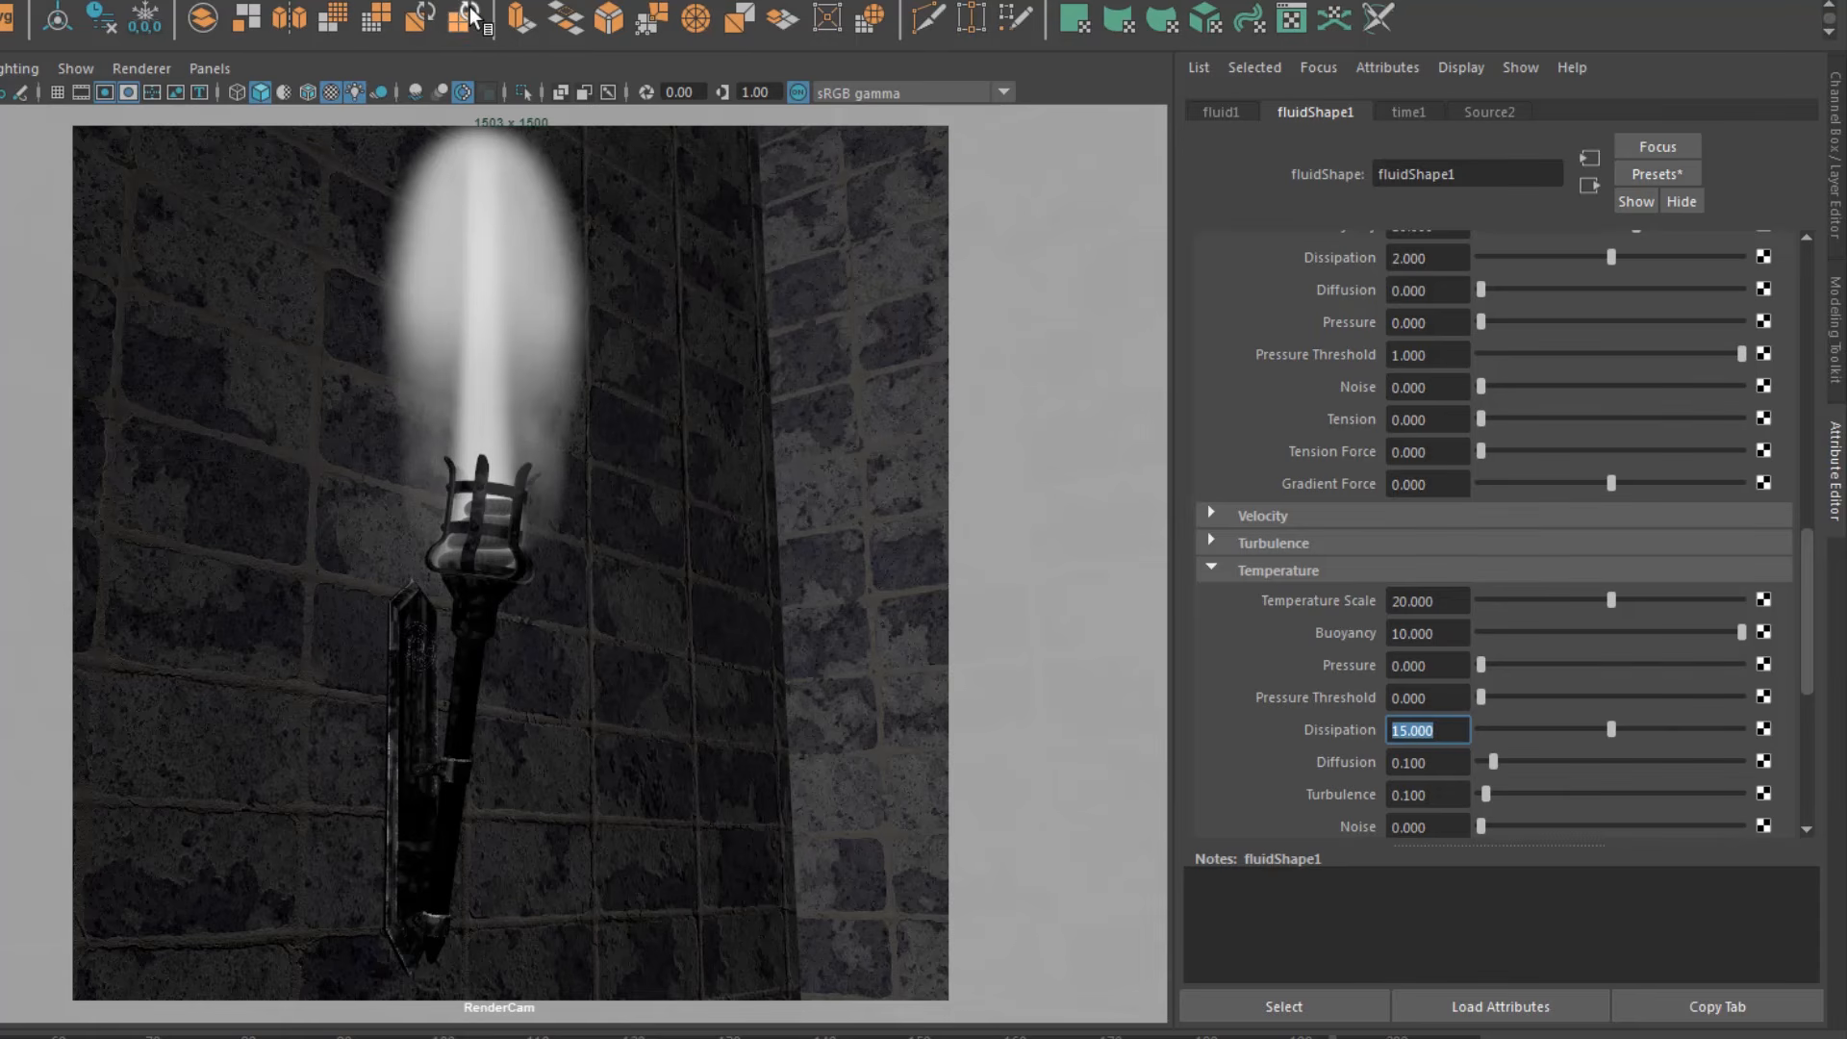
{"action": "scroll", "coordinate": [1419, 745], "scroll_direction": "down", "scroll_amount": 2}
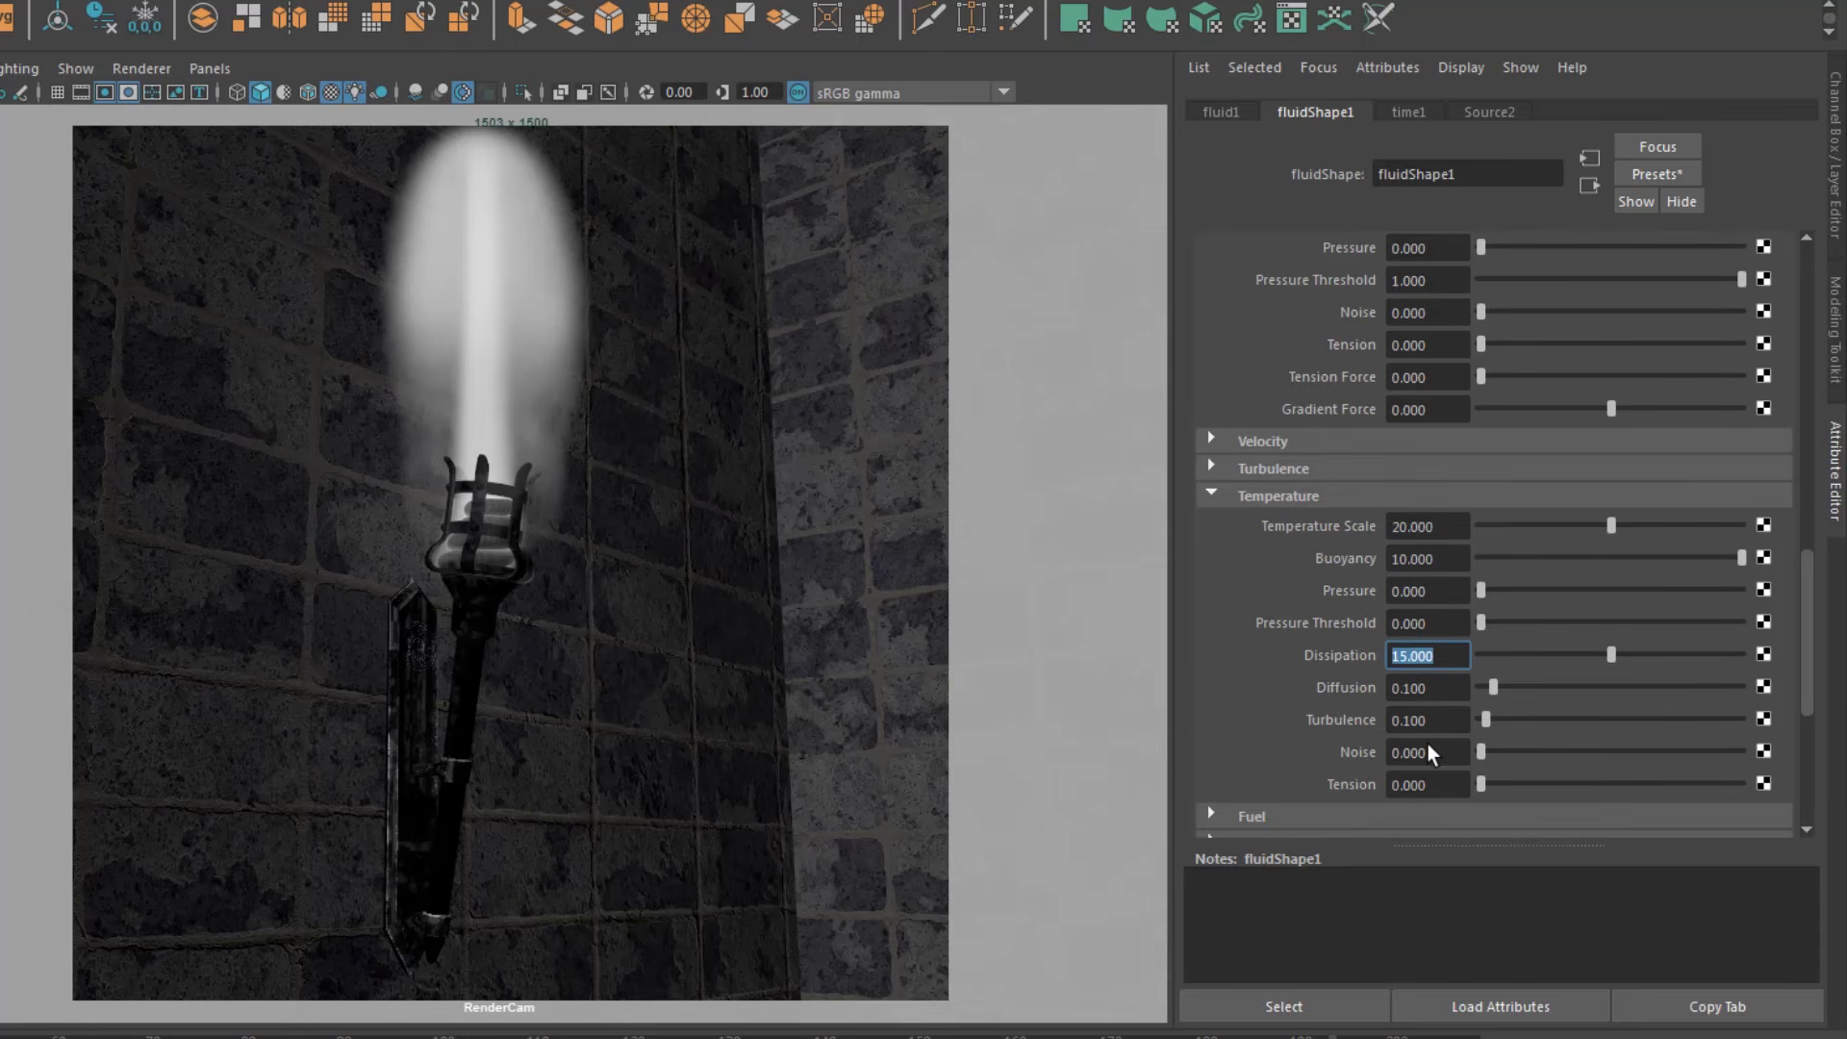
{"action": "scroll", "coordinate": [1429, 744], "scroll_direction": "down", "scroll_amount": 2}
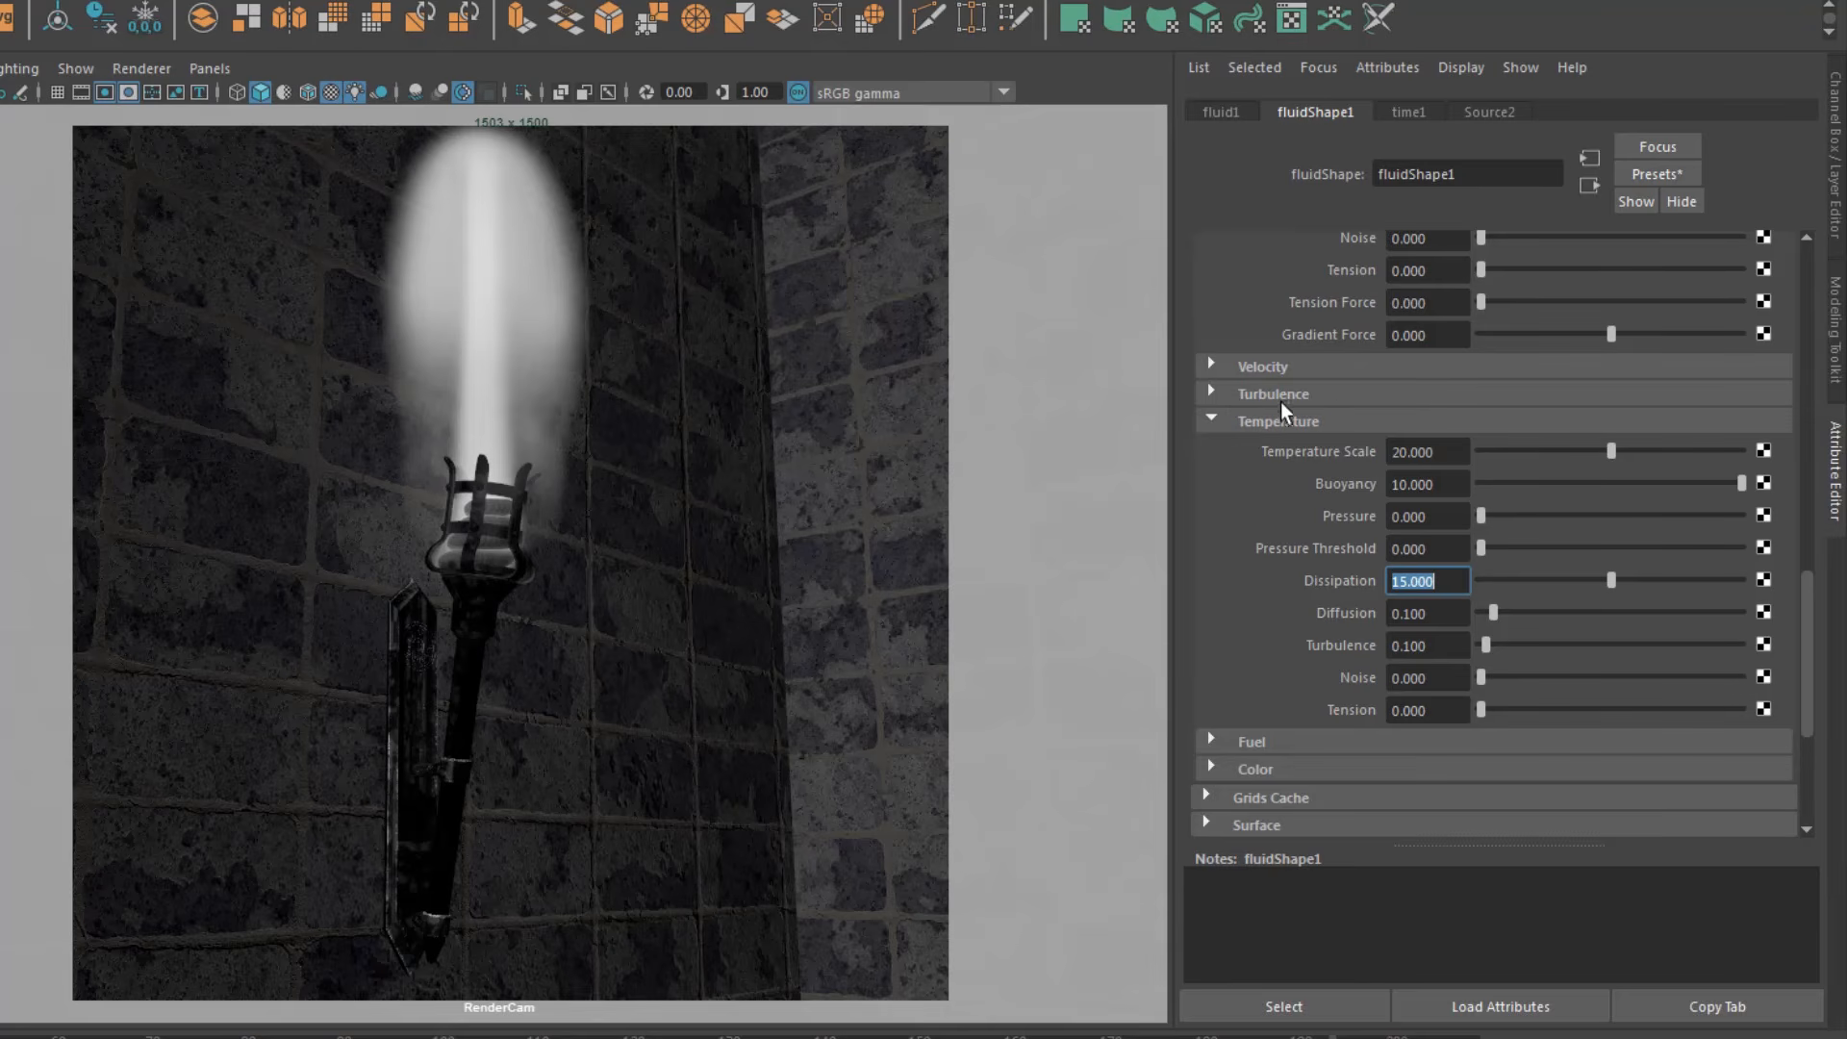
Step: Set the fluid's Temperature Turbulence to 5, trying a value of 0 for comparison
{"action": "key", "text": "Tab"}
{"action": "key", "text": "Tab"}
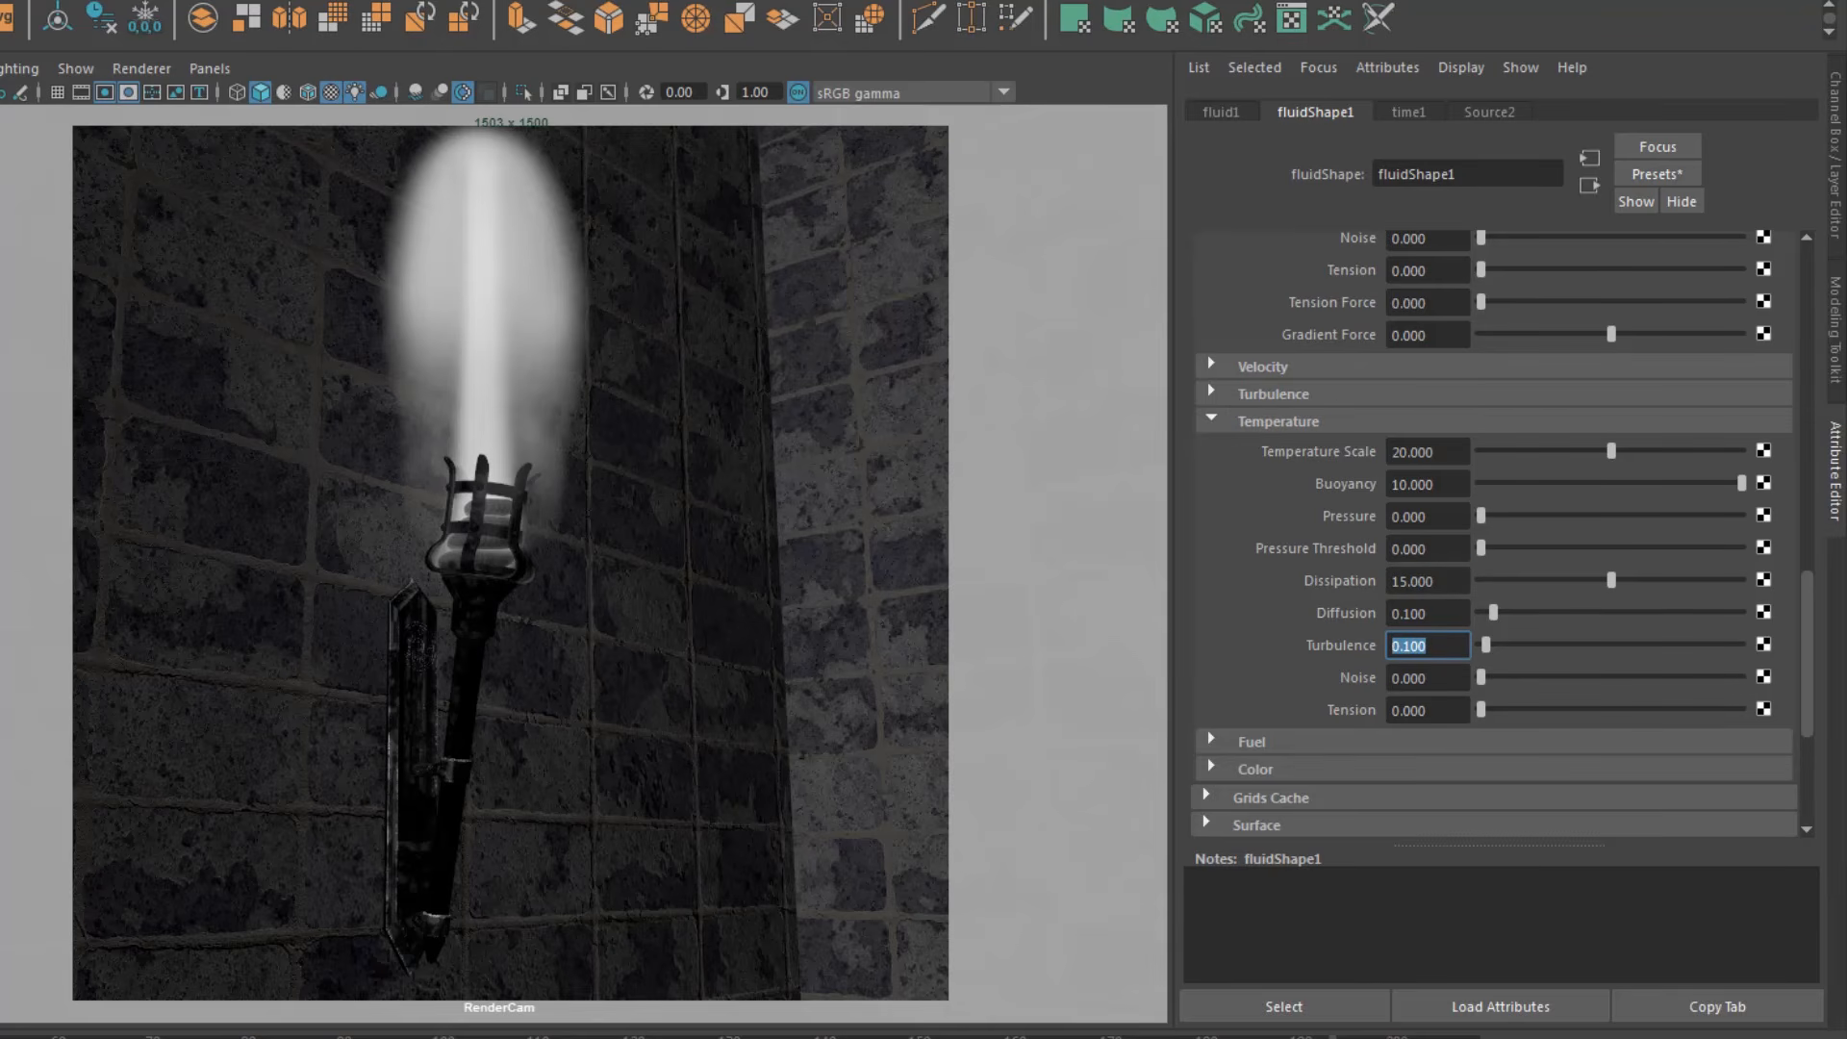
{"action": "type", "text": "5"}
{"action": "key", "text": "Return"}
{"action": "type", "text": "0"}
{"action": "key", "text": "Return"}
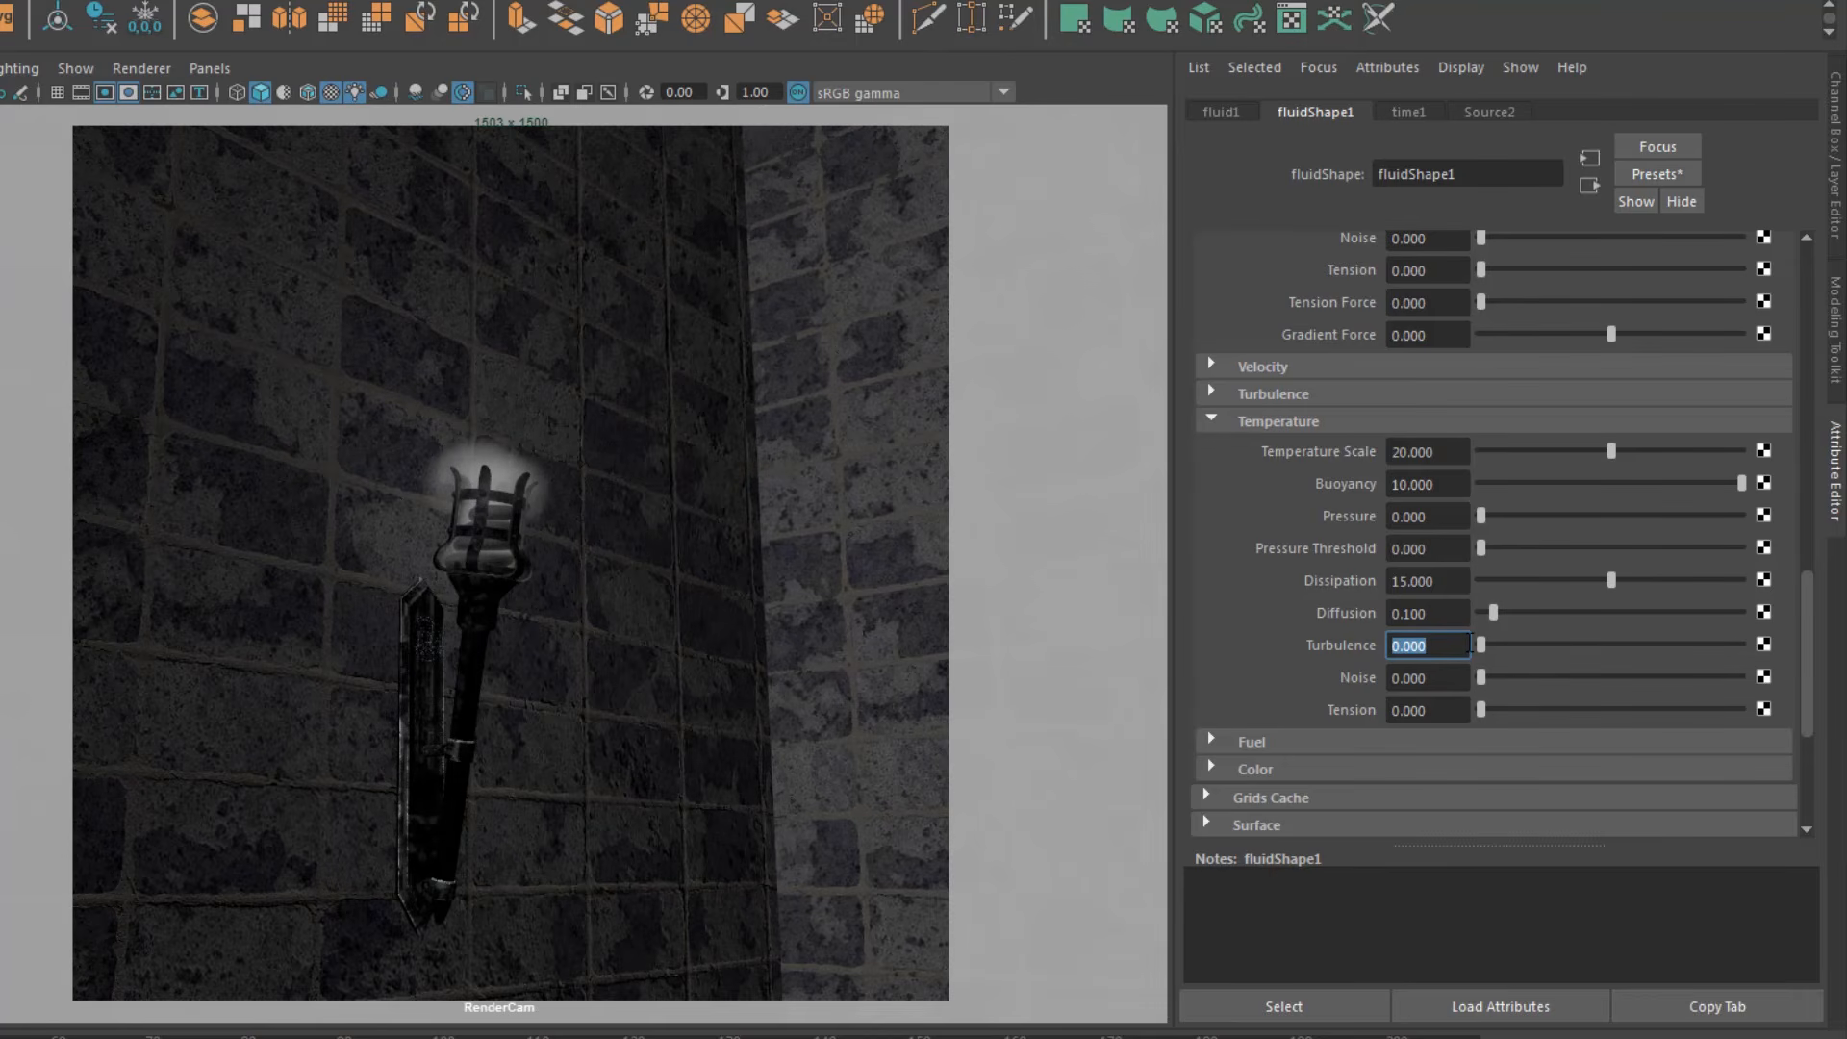
{"action": "type", "text": "5"}
{"action": "key", "text": "Return"}
Step: Set the fluid's Temperature Noise to 0.1
{"action": "key", "text": "Tab"}
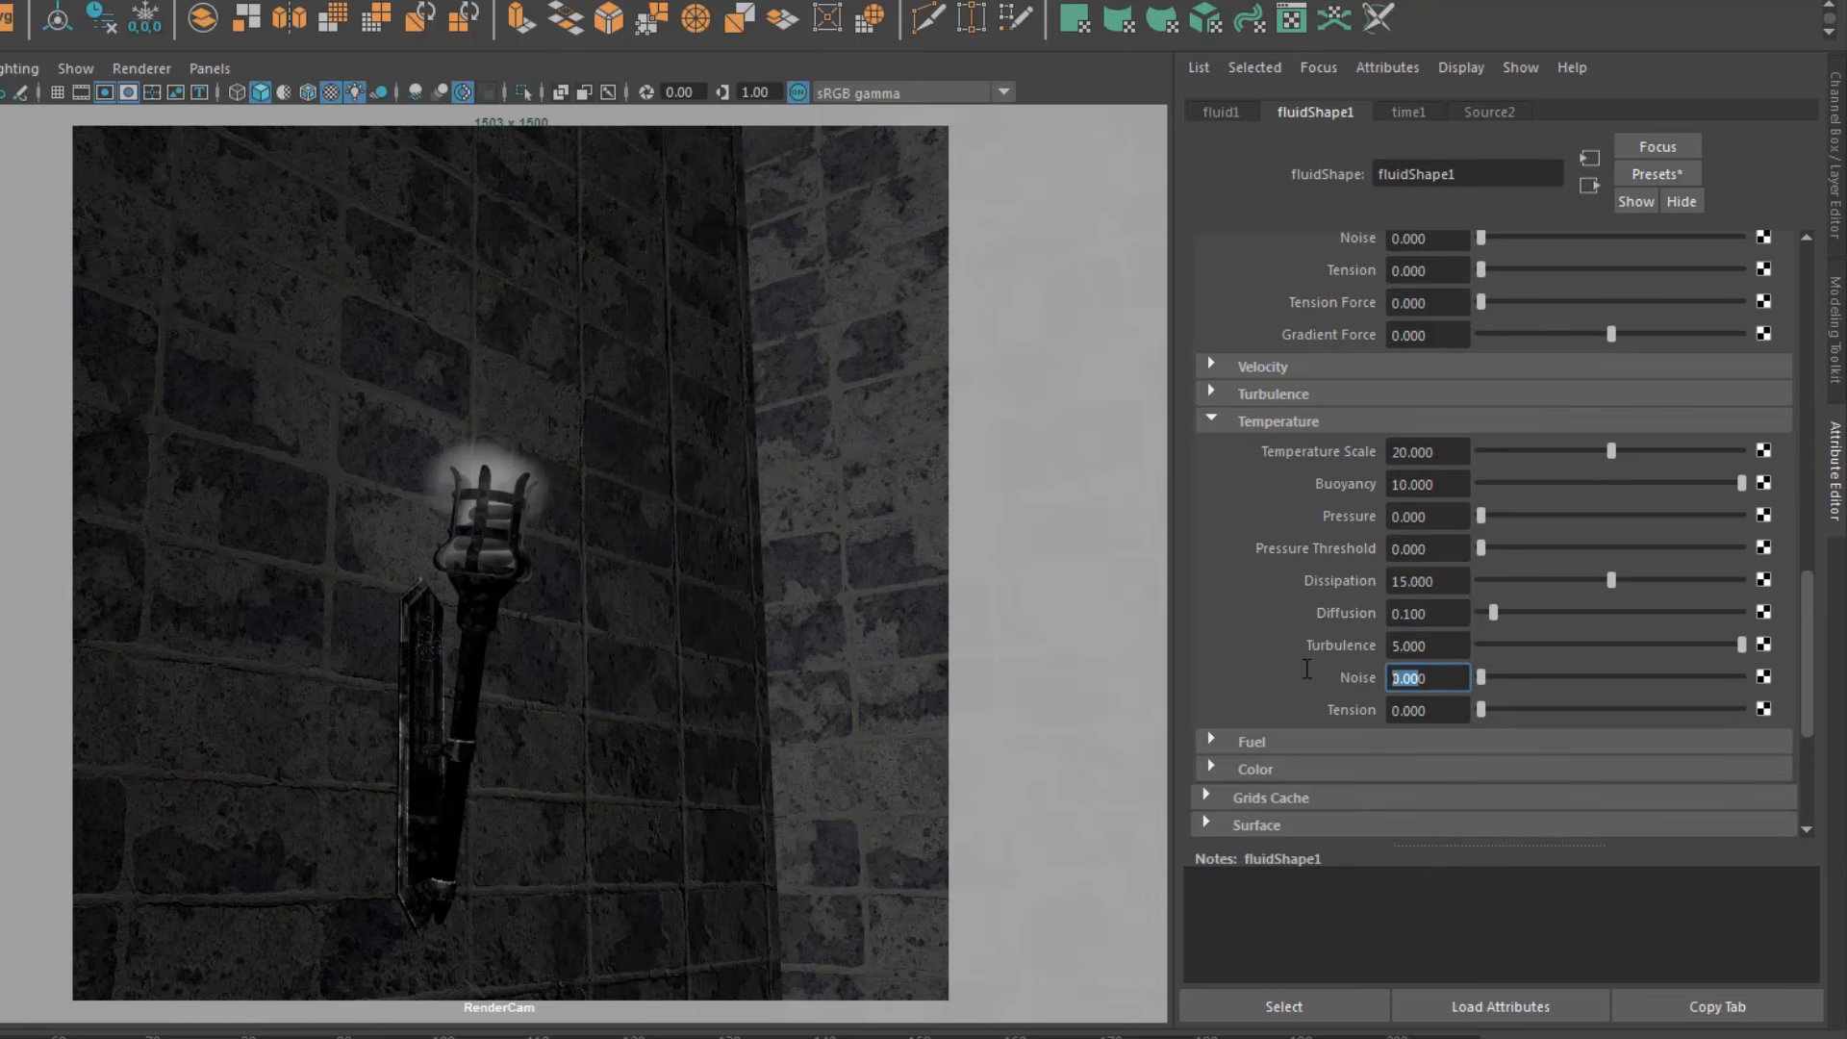
{"action": "type", "text": ".1"}
{"action": "key", "text": "Return"}
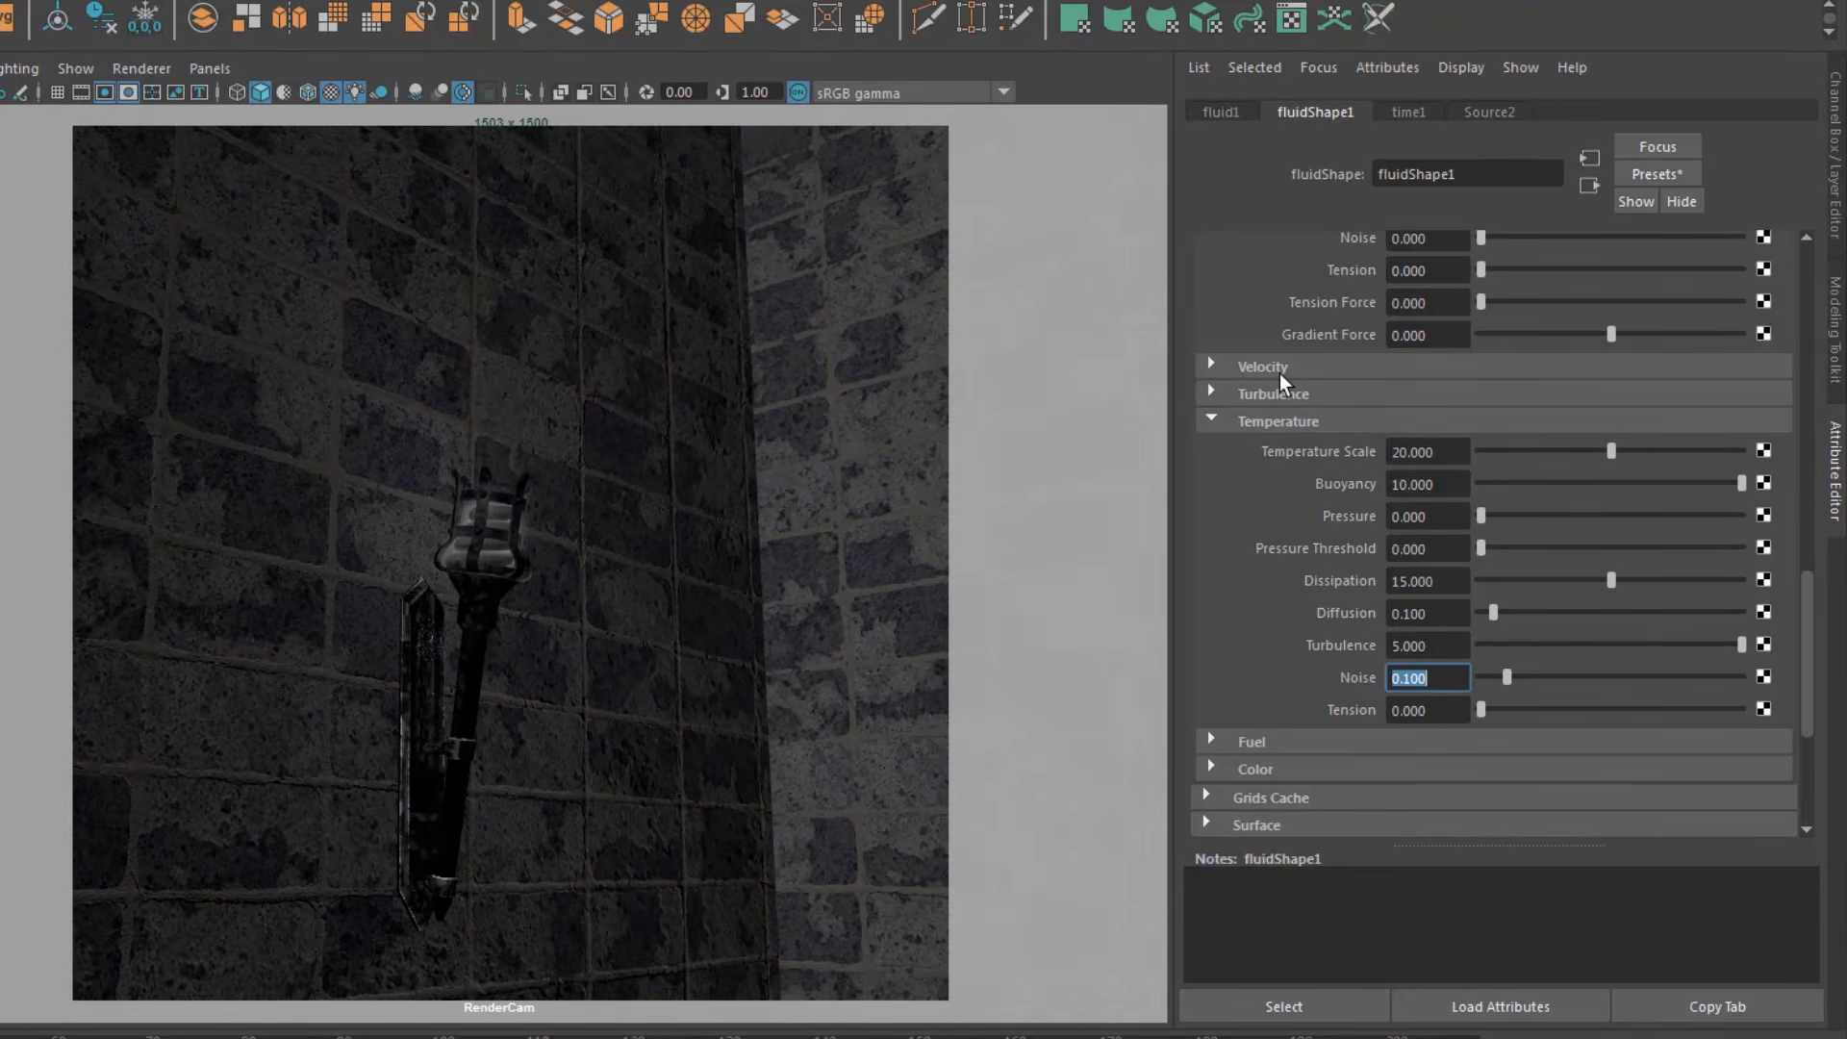
Step: Set the fluid's Velocity Swirl to 0.5
{"action": "left_click", "coordinate": [1272, 367]}
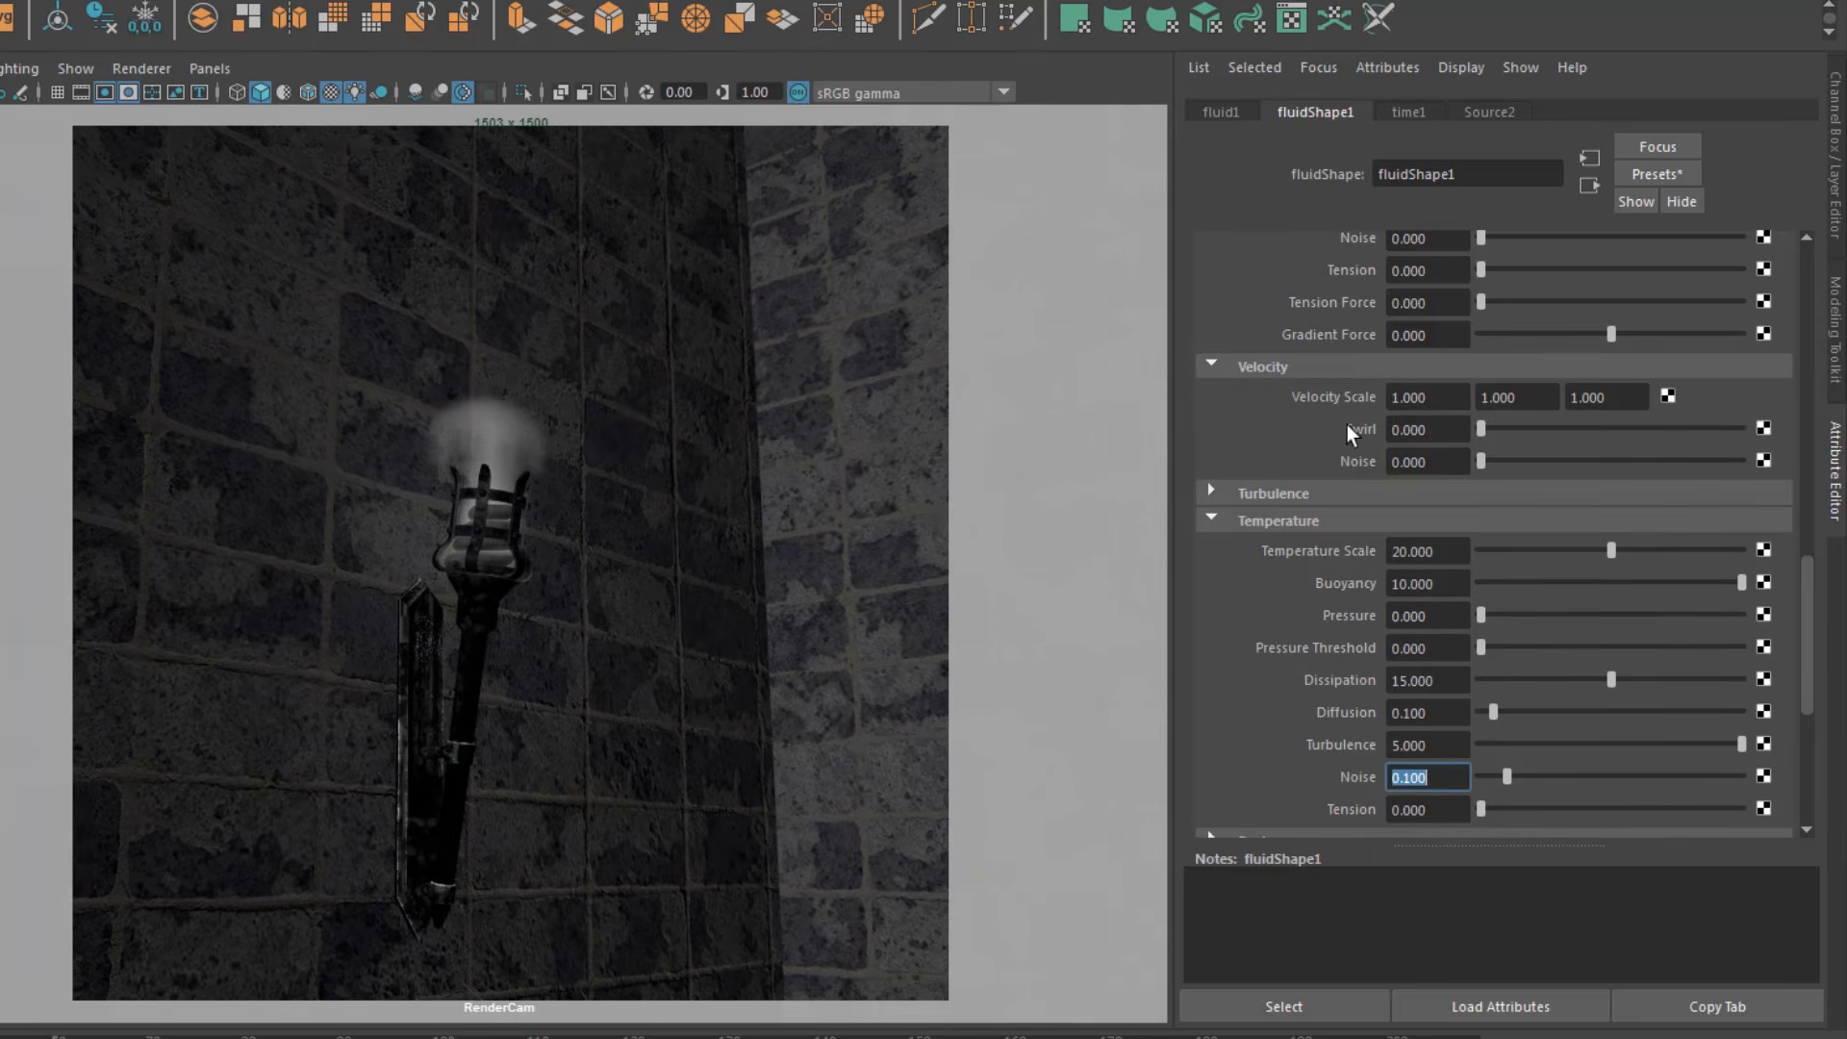
{"action": "left_click", "coordinate": [1428, 429]}
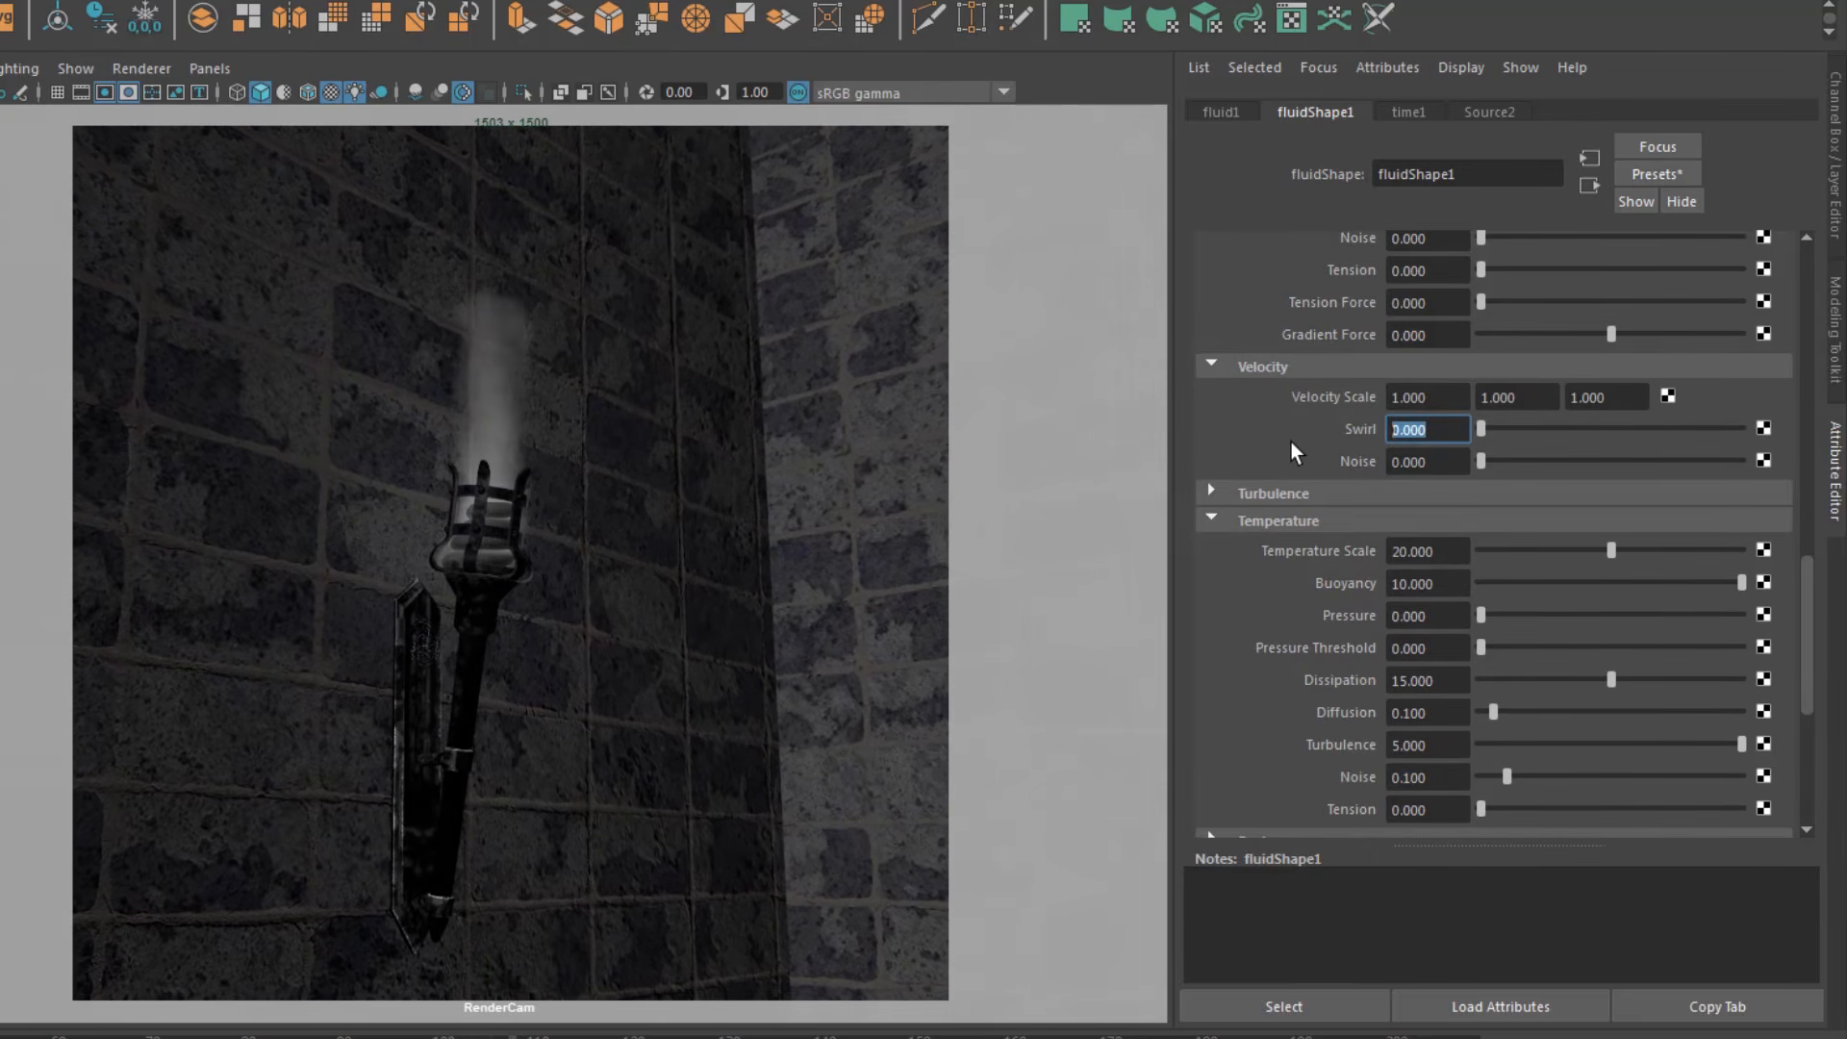
{"action": "type", "text": "0.5"}
{"action": "key", "text": "Return"}
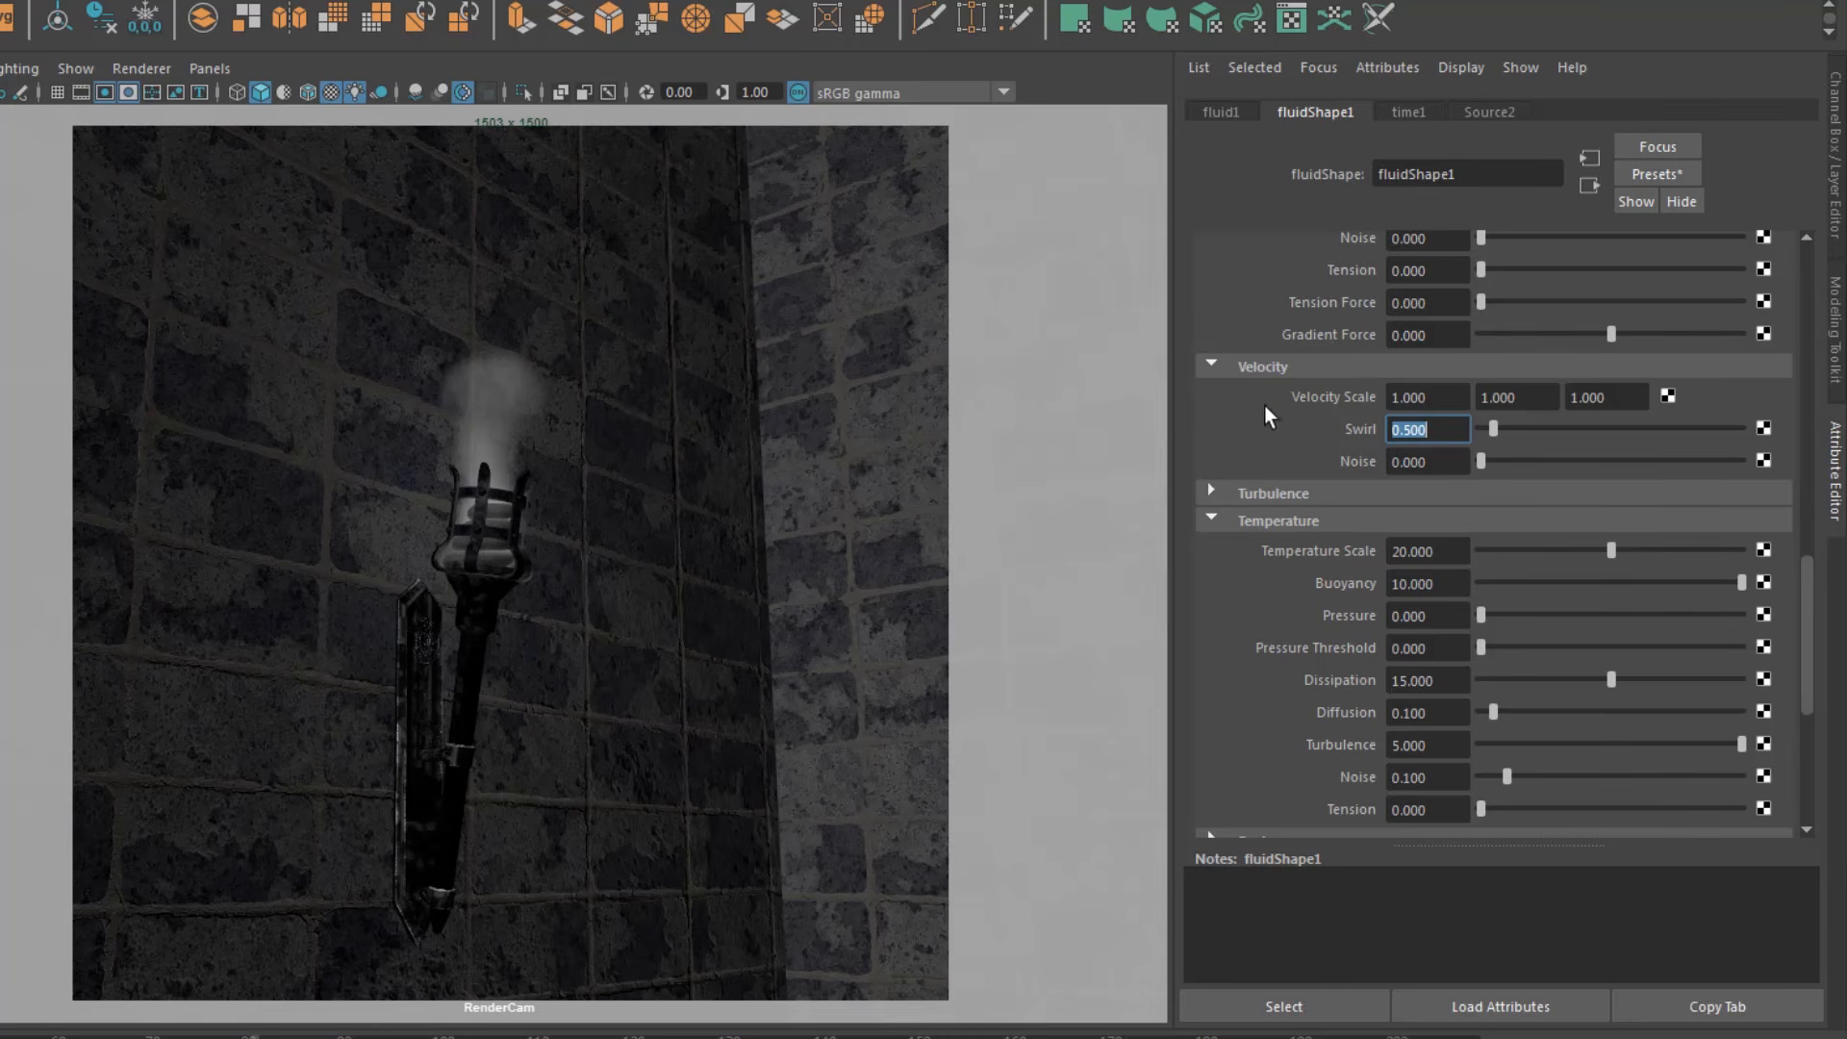
Step: Change the Selected Color of the fluid's Shading Color ramp to black
{"action": "scroll", "coordinate": [1266, 407], "scroll_direction": "up", "scroll_amount": 5}
{"action": "left_click", "coordinate": [1245, 366]}
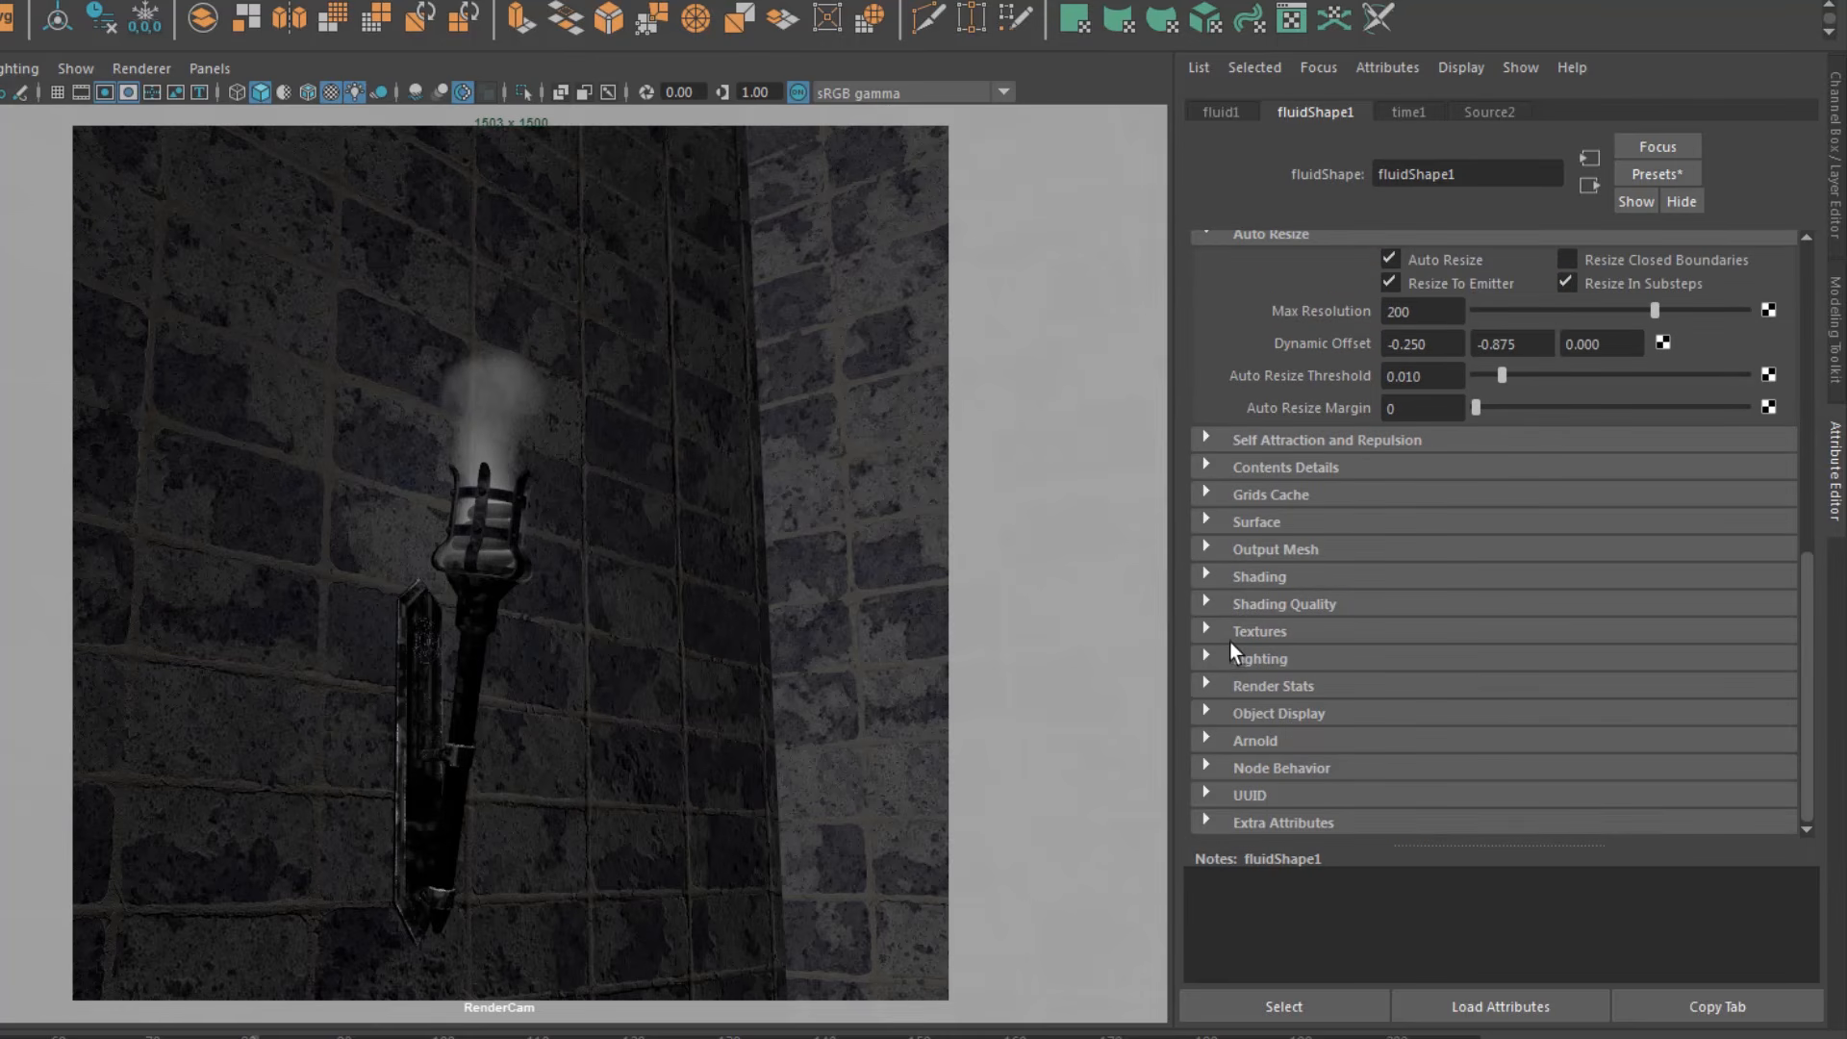
{"action": "left_click", "coordinate": [1234, 576]}
{"action": "scroll", "coordinate": [1251, 578], "scroll_direction": "down", "scroll_amount": 3}
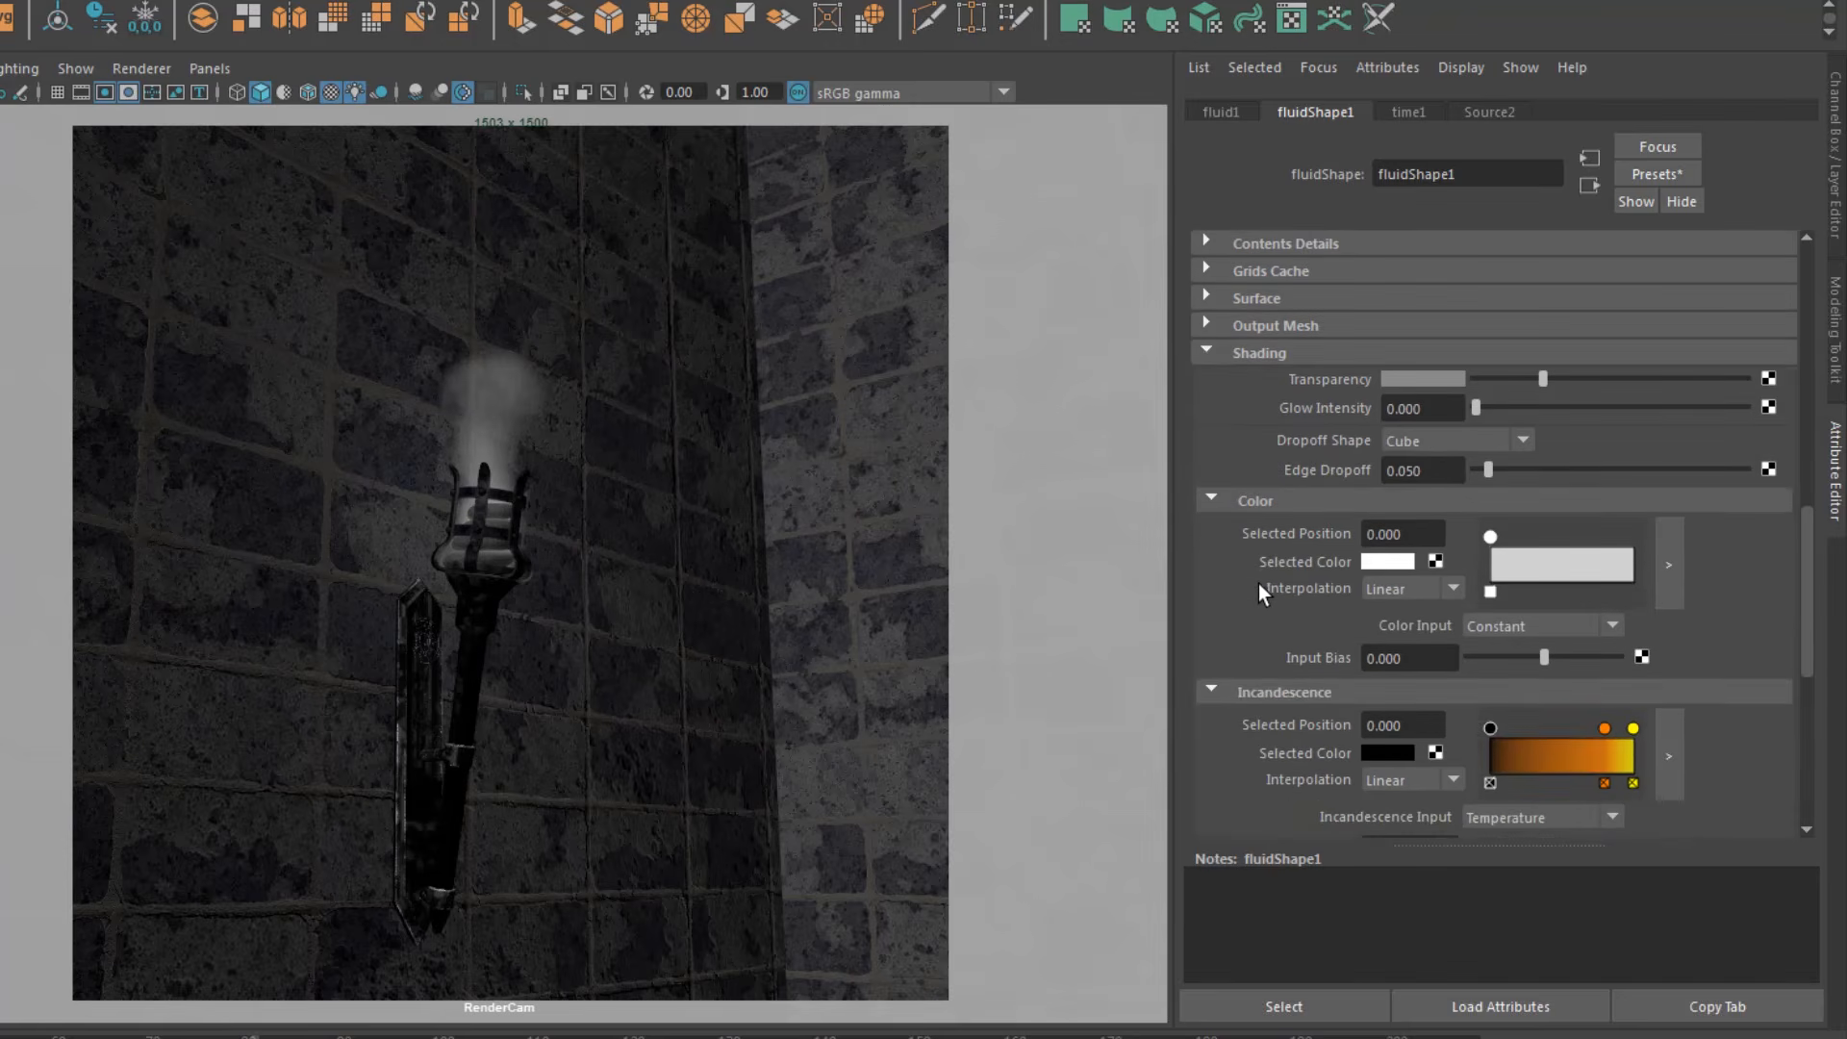
{"action": "scroll", "coordinate": [1261, 577], "scroll_direction": "down", "scroll_amount": 3}
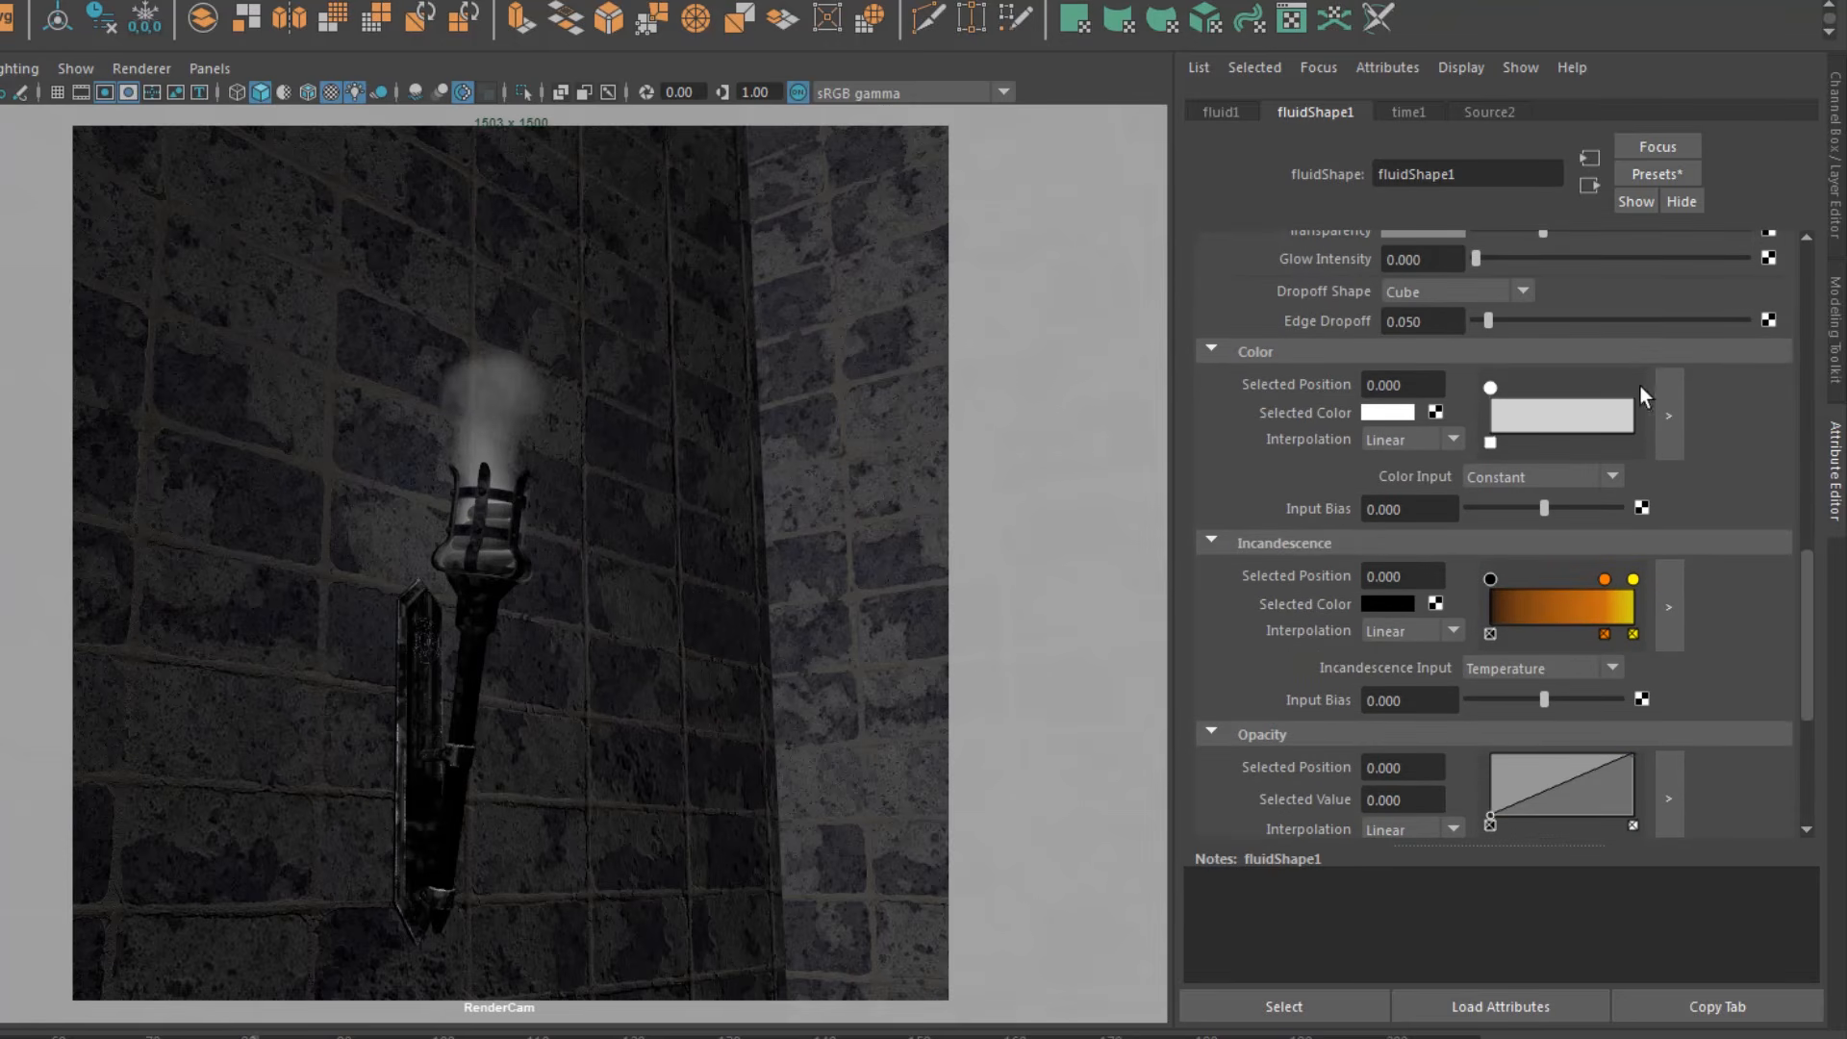
{"action": "left_click", "coordinate": [1376, 412]}
{"action": "left_click_drag", "start_coordinate": [1304, 536], "coordinate": [1087, 539]}
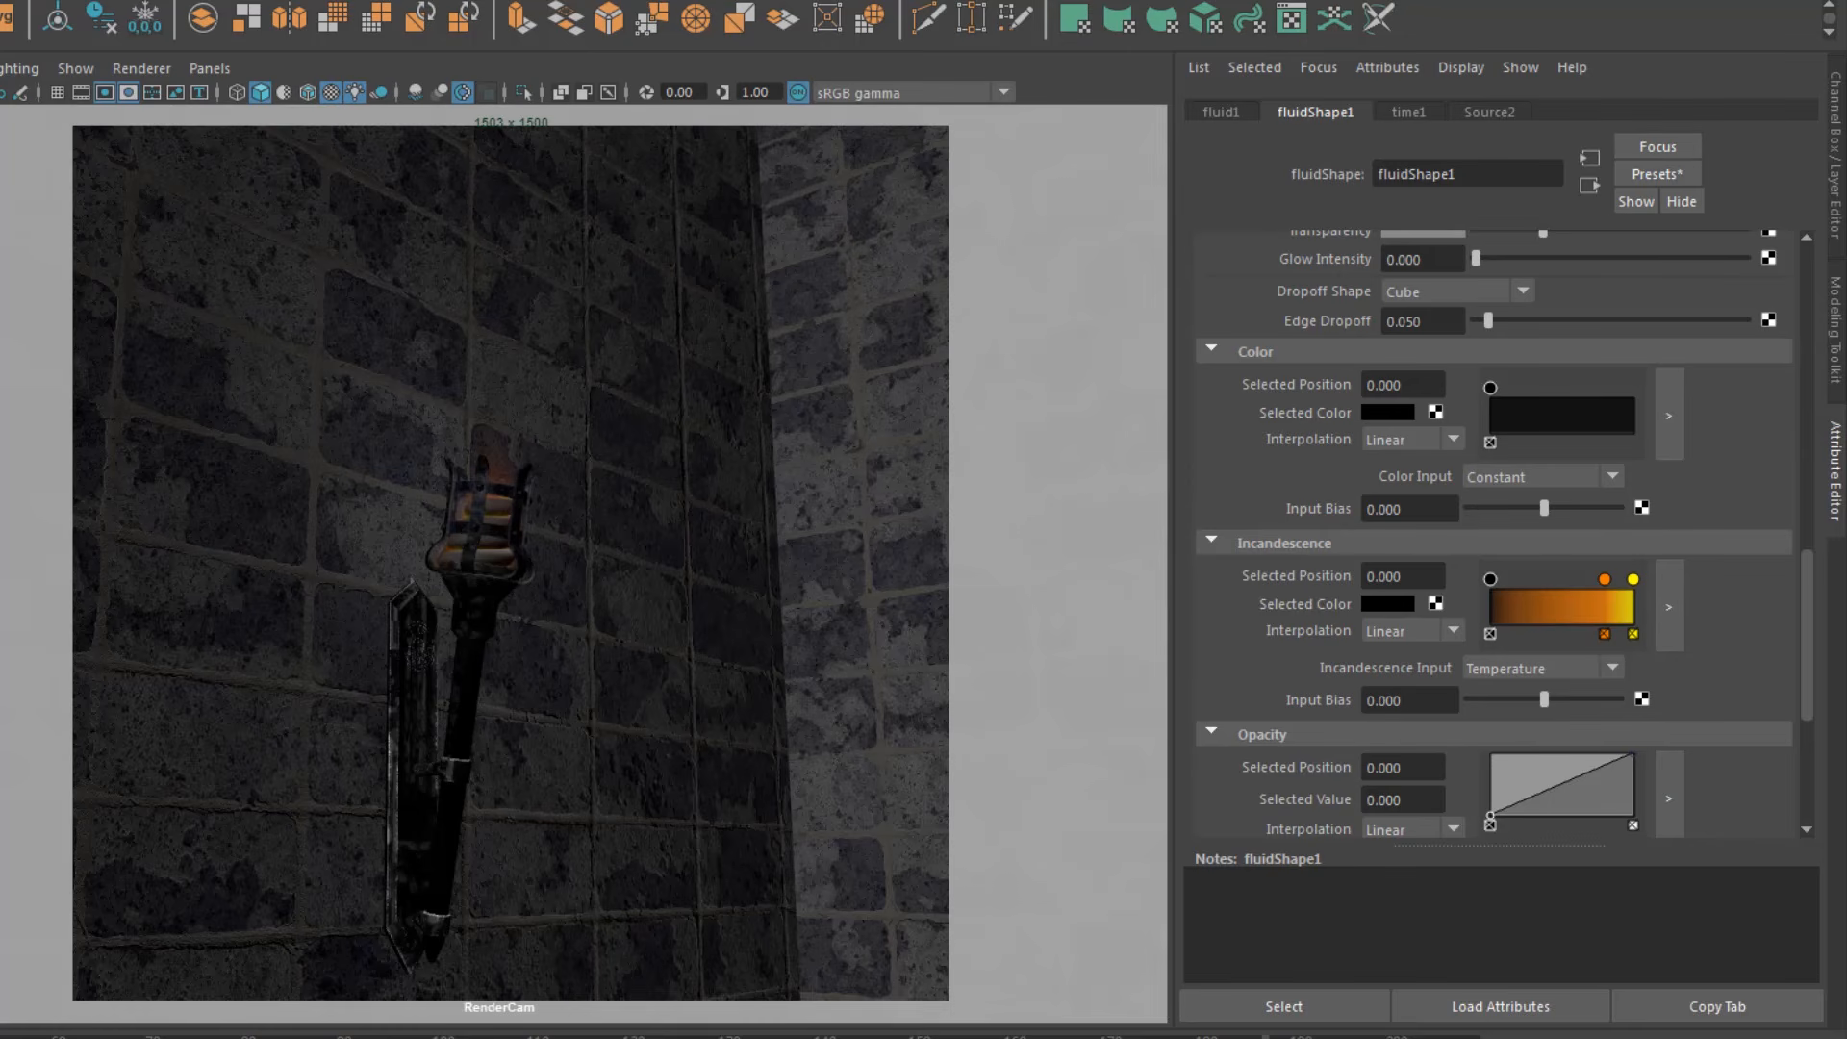
Step: Use wireframe display to reach the Source2 emitter, set its Rate to 600 percent, and replay the simulation in shaded display
{"action": "left_click", "coordinate": [260, 90]}
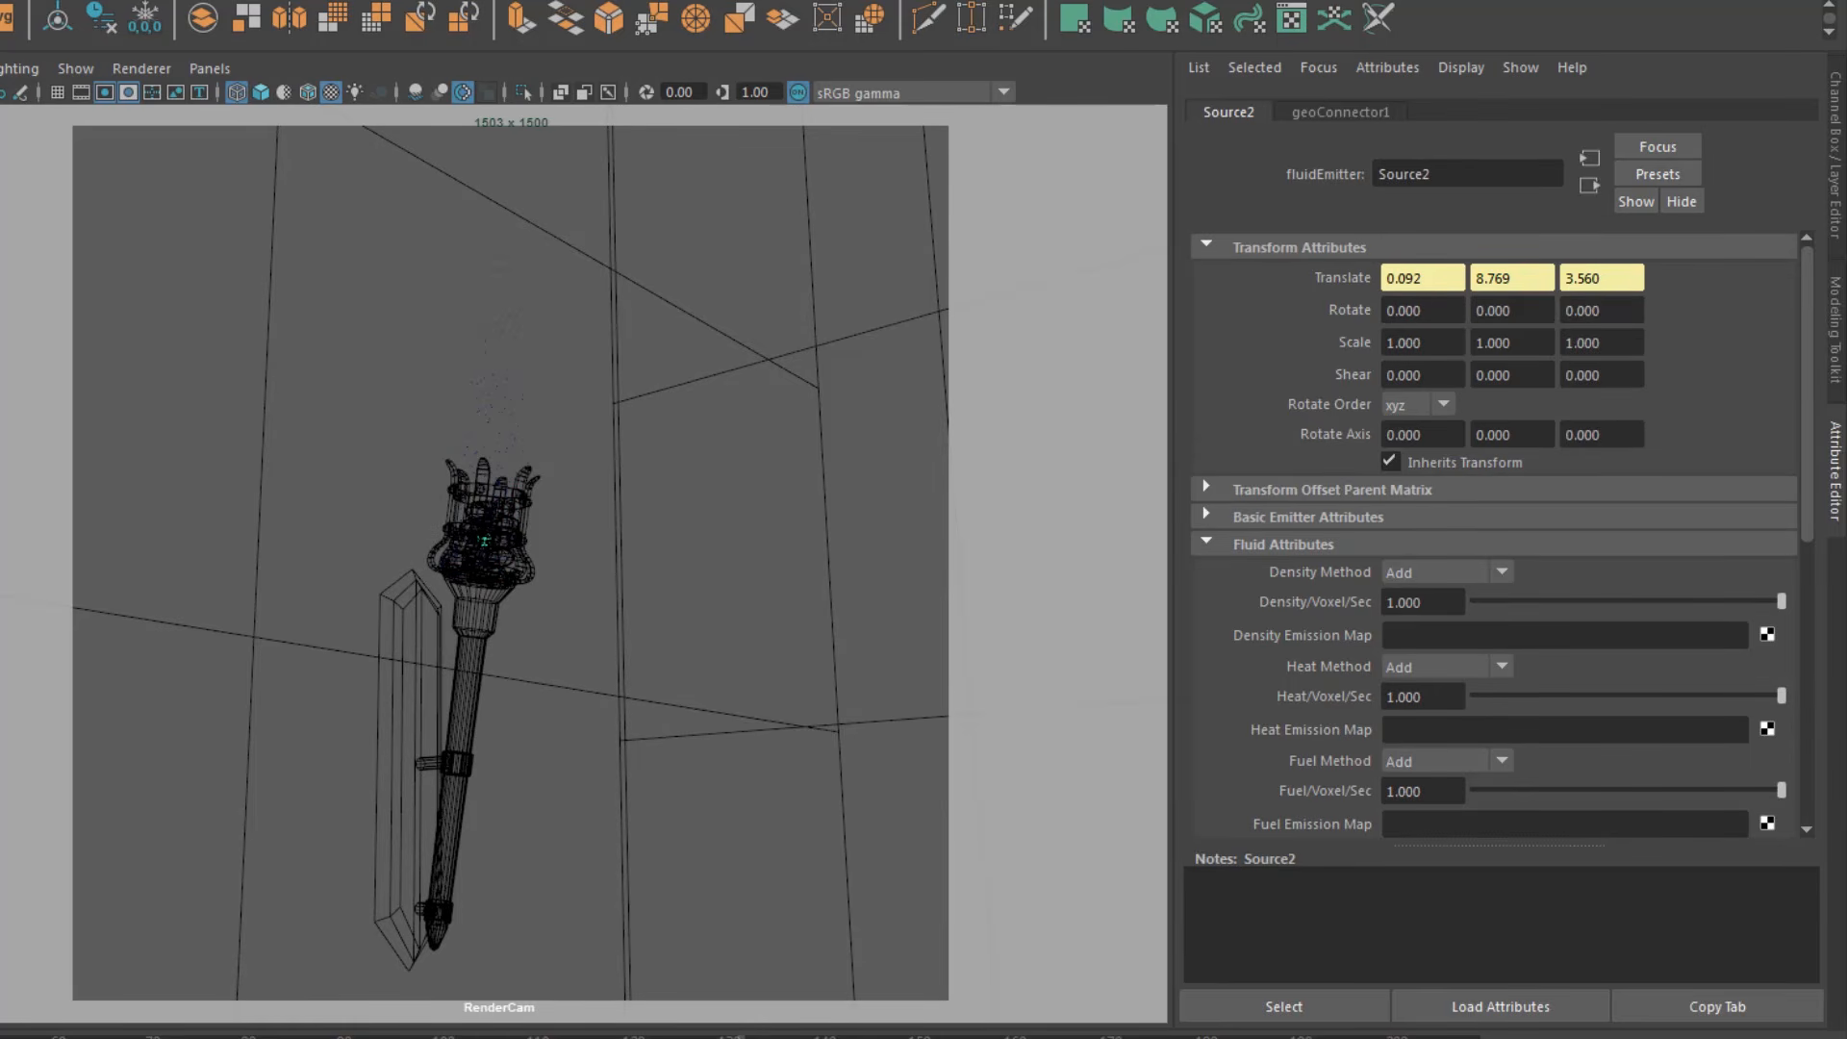
{"action": "left_click", "coordinate": [1272, 521]}
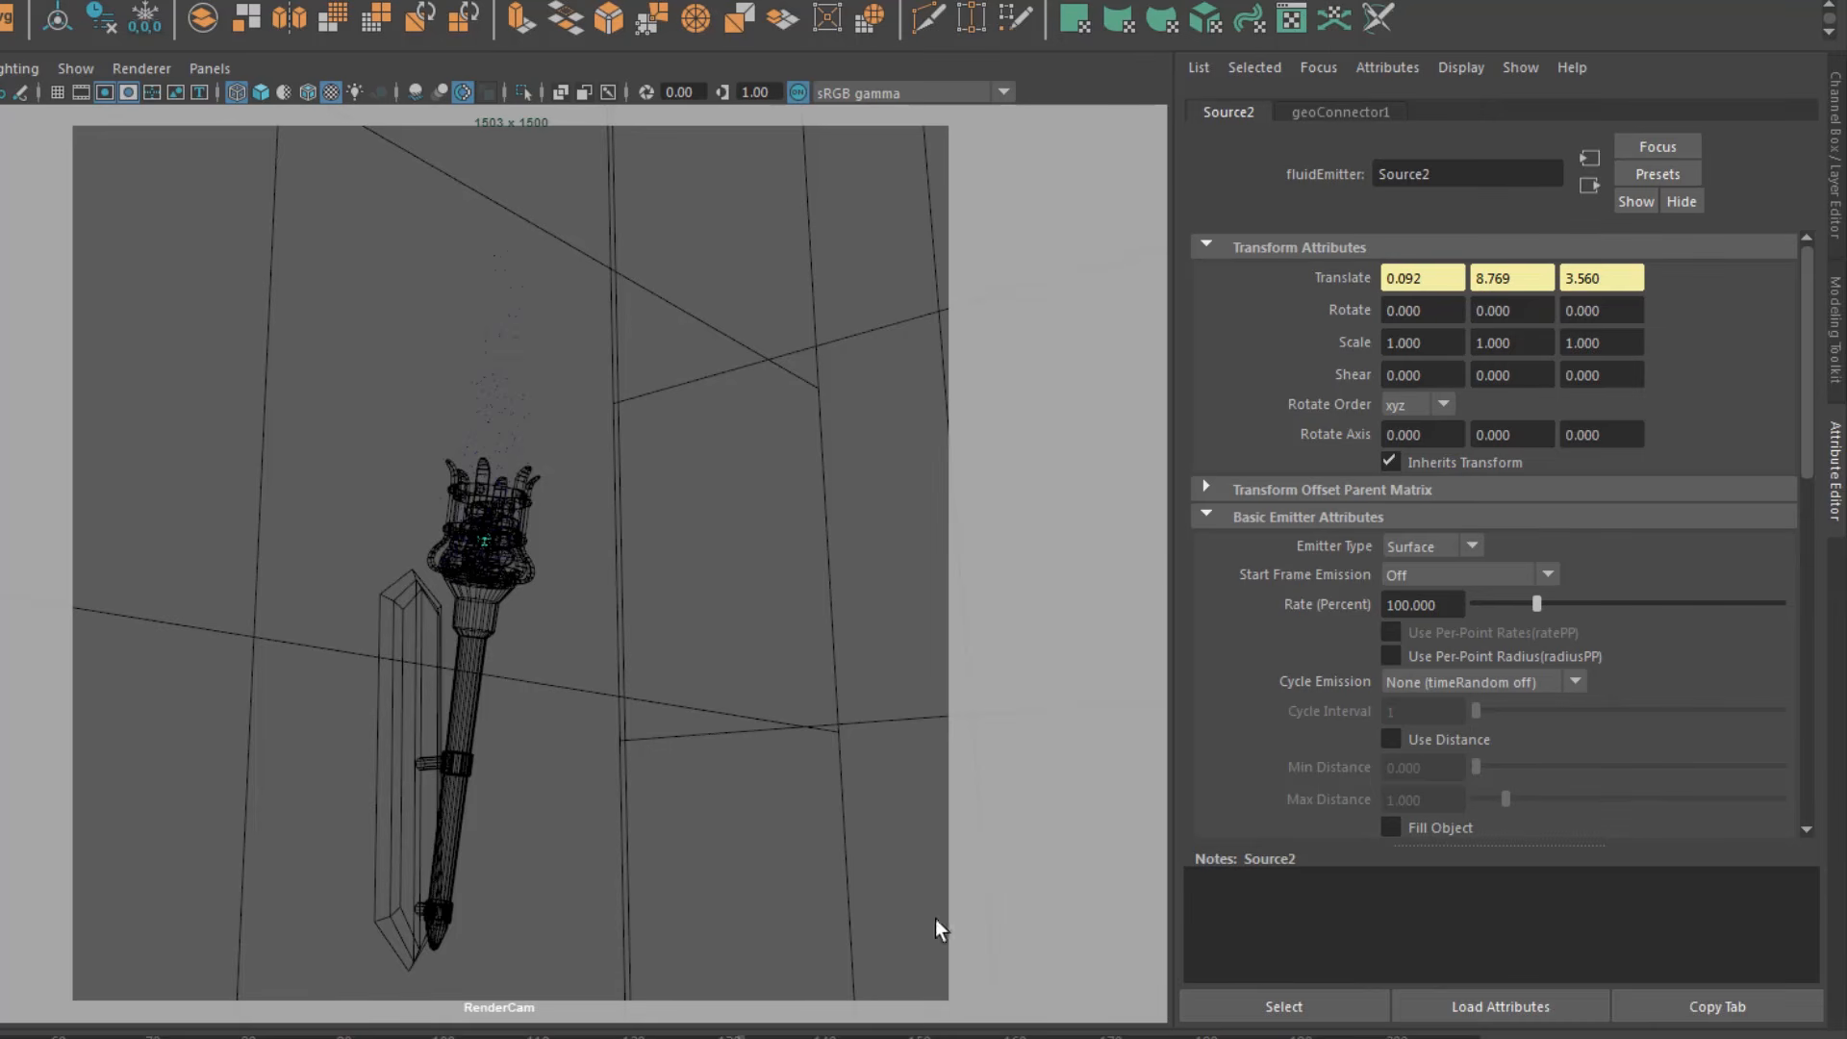
{"action": "left_click", "coordinate": [1410, 605]}
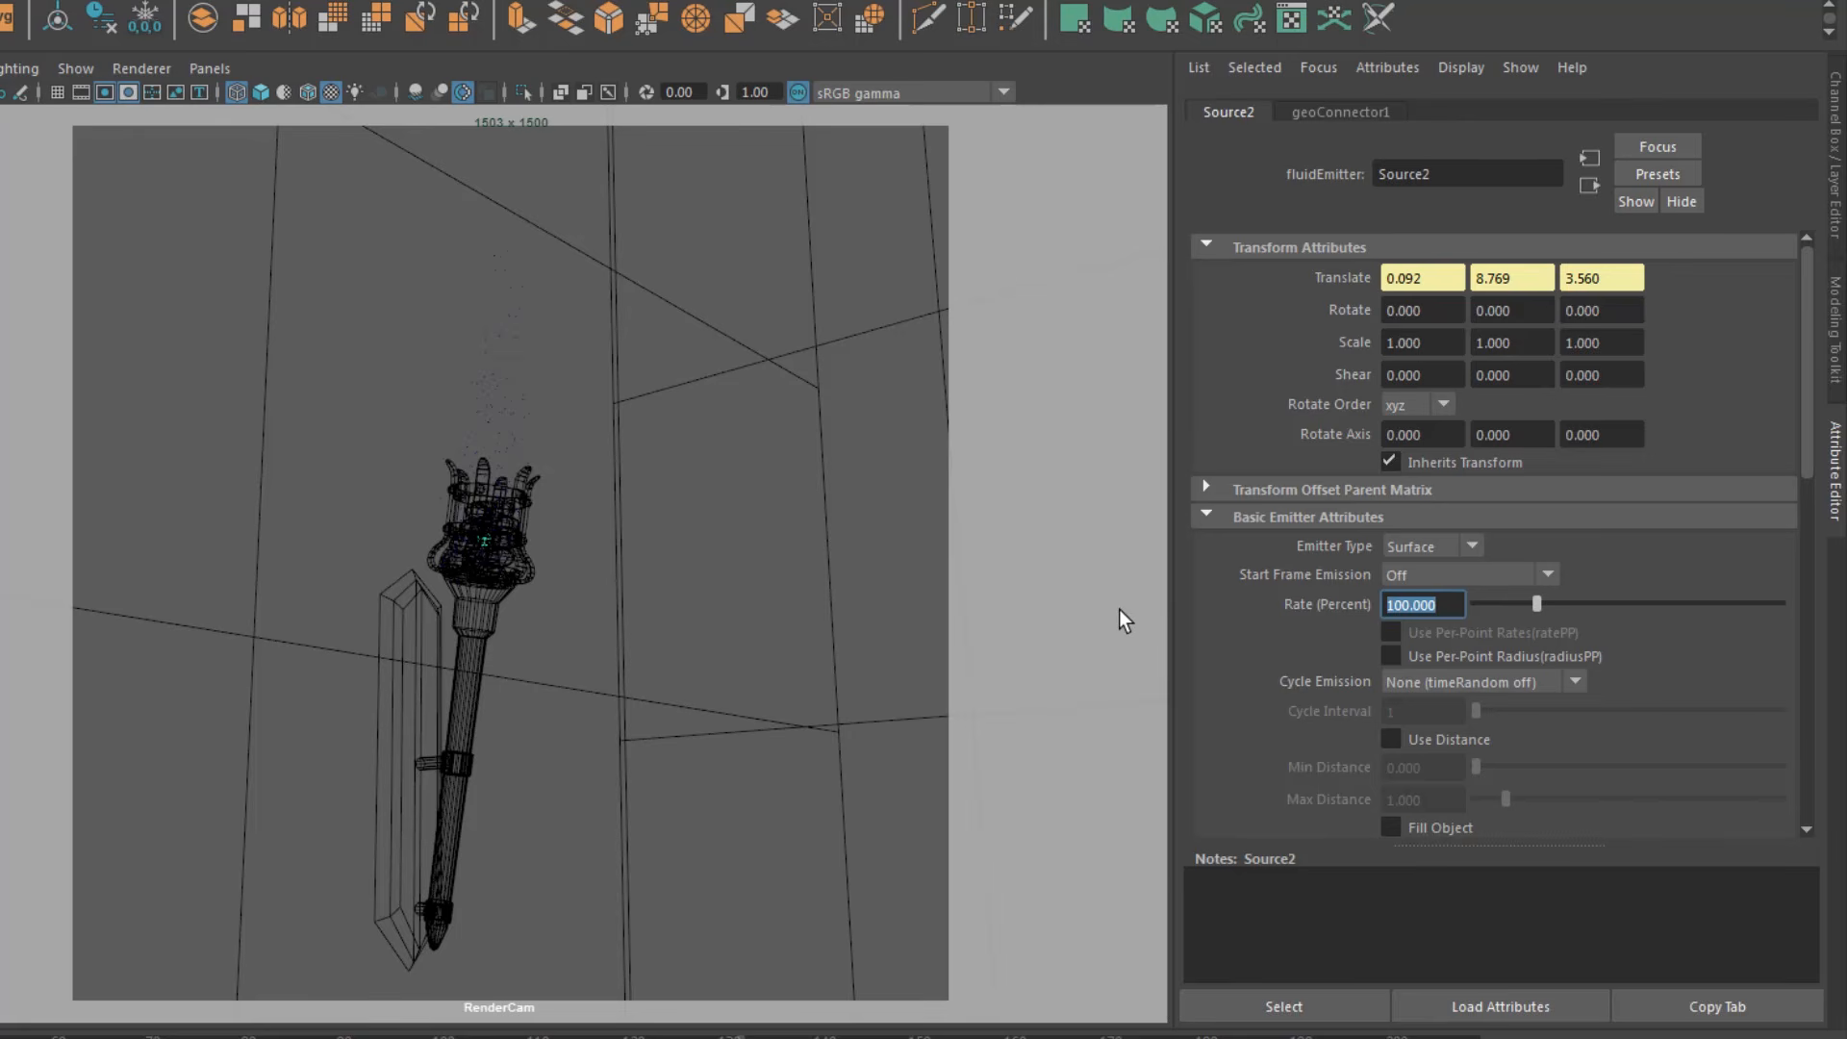
{"action": "type", "text": "600"}
{"action": "key", "text": "Return"}
{"action": "left_click", "coordinate": [261, 92]}
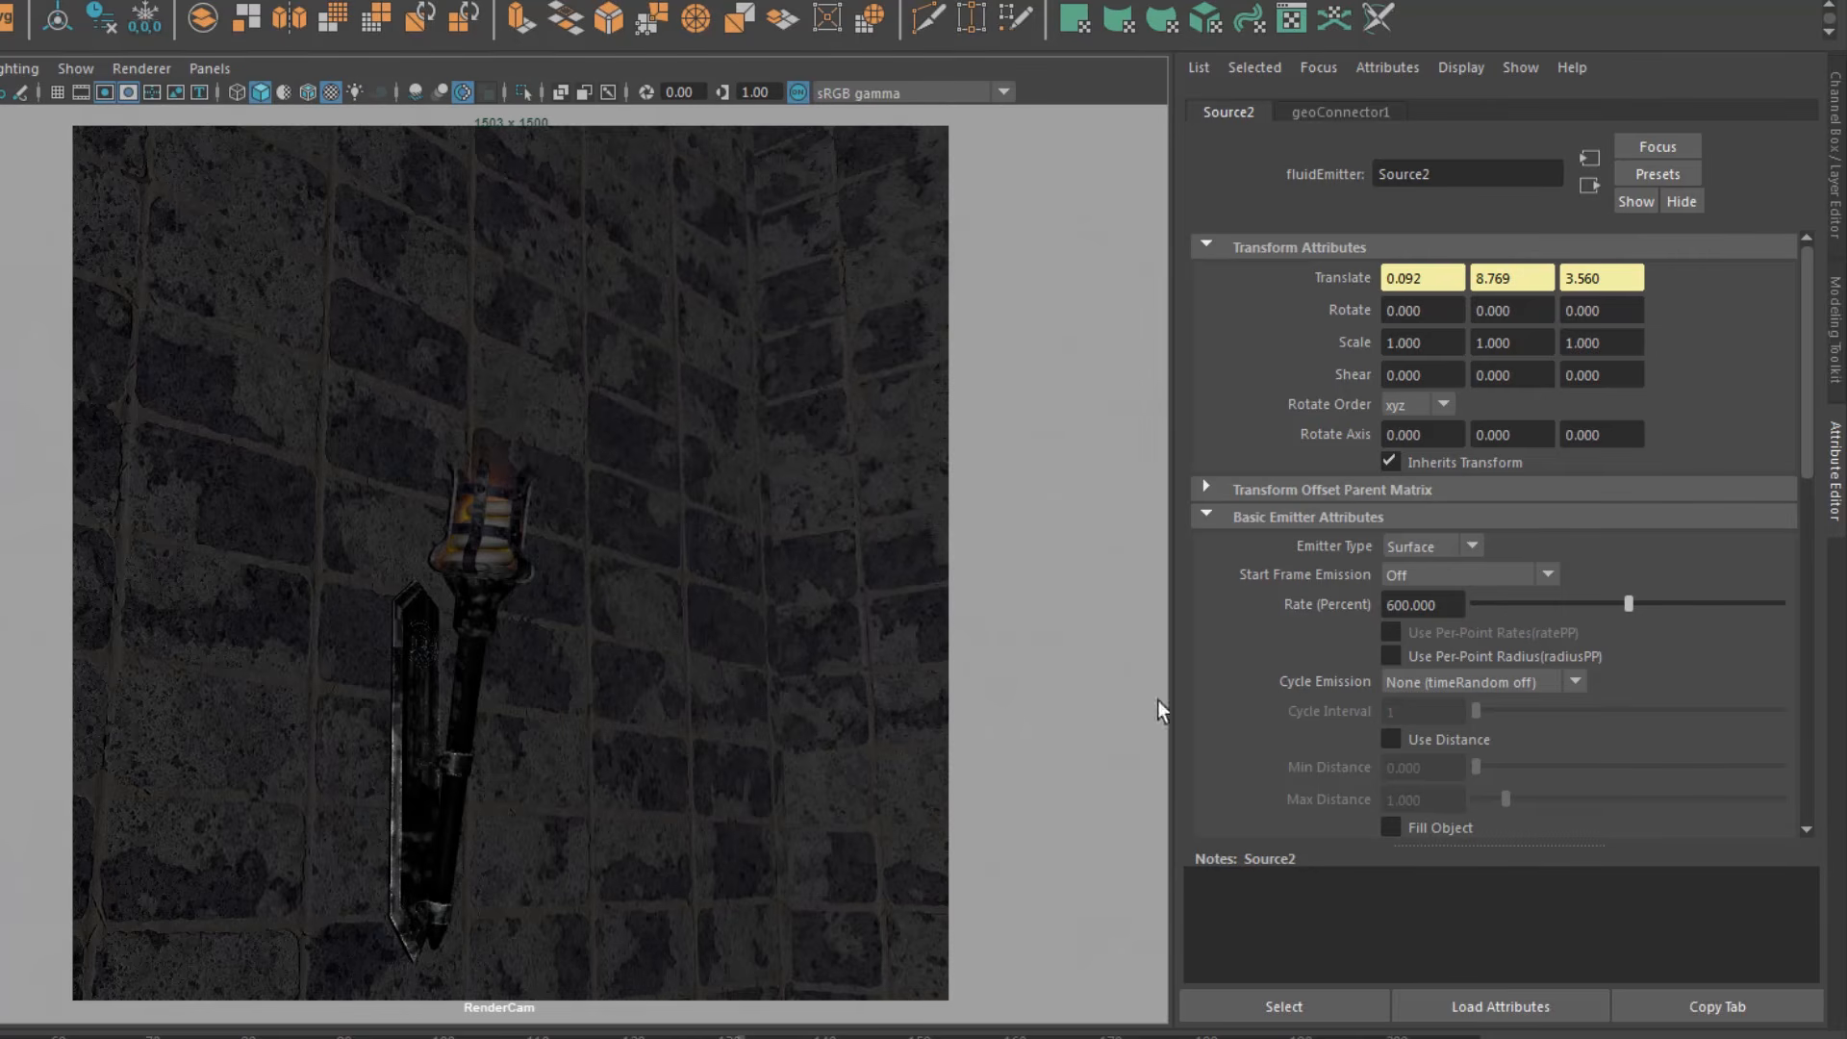
{"action": "key", "text": "alt+shift+v"}
{"action": "key", "text": "alt+v"}
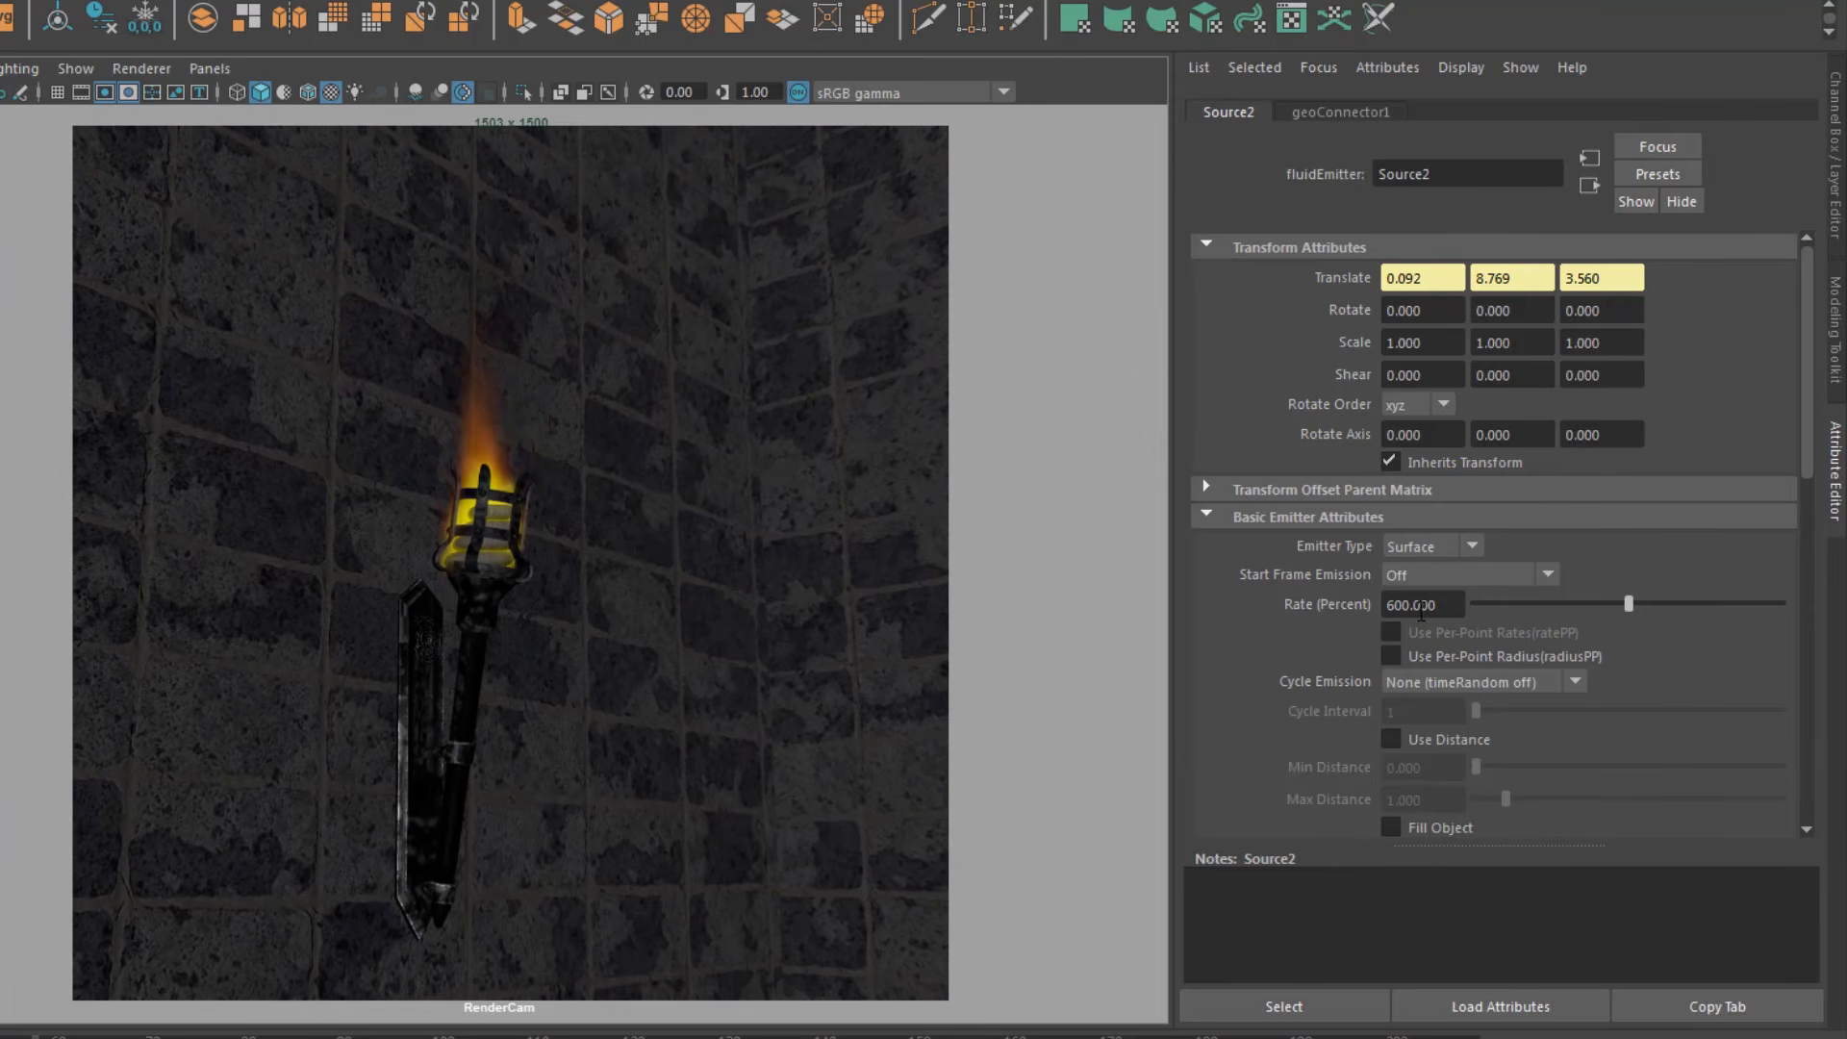
Step: Raise the Source2 emitter's Rate to 800 percent
{"action": "left_click_drag", "start_coordinate": [1446, 605], "coordinate": [1268, 608]}
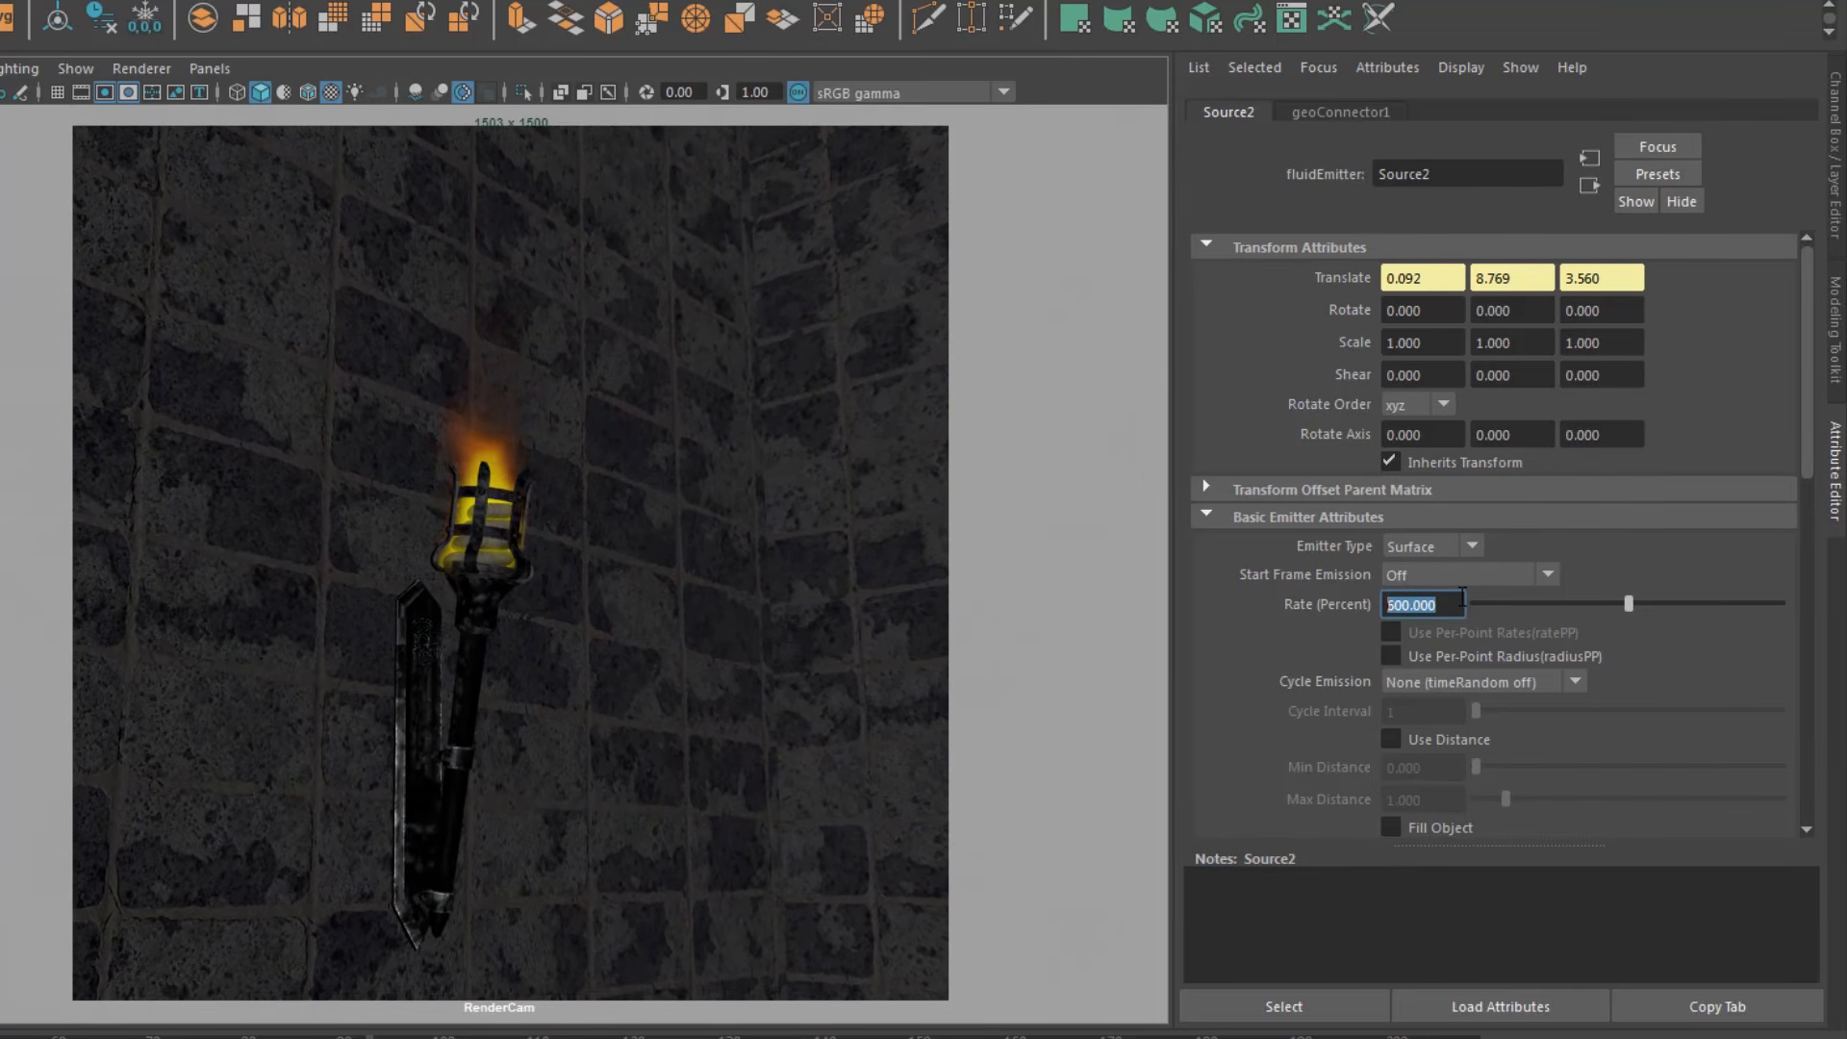
{"action": "type", "text": "800"}
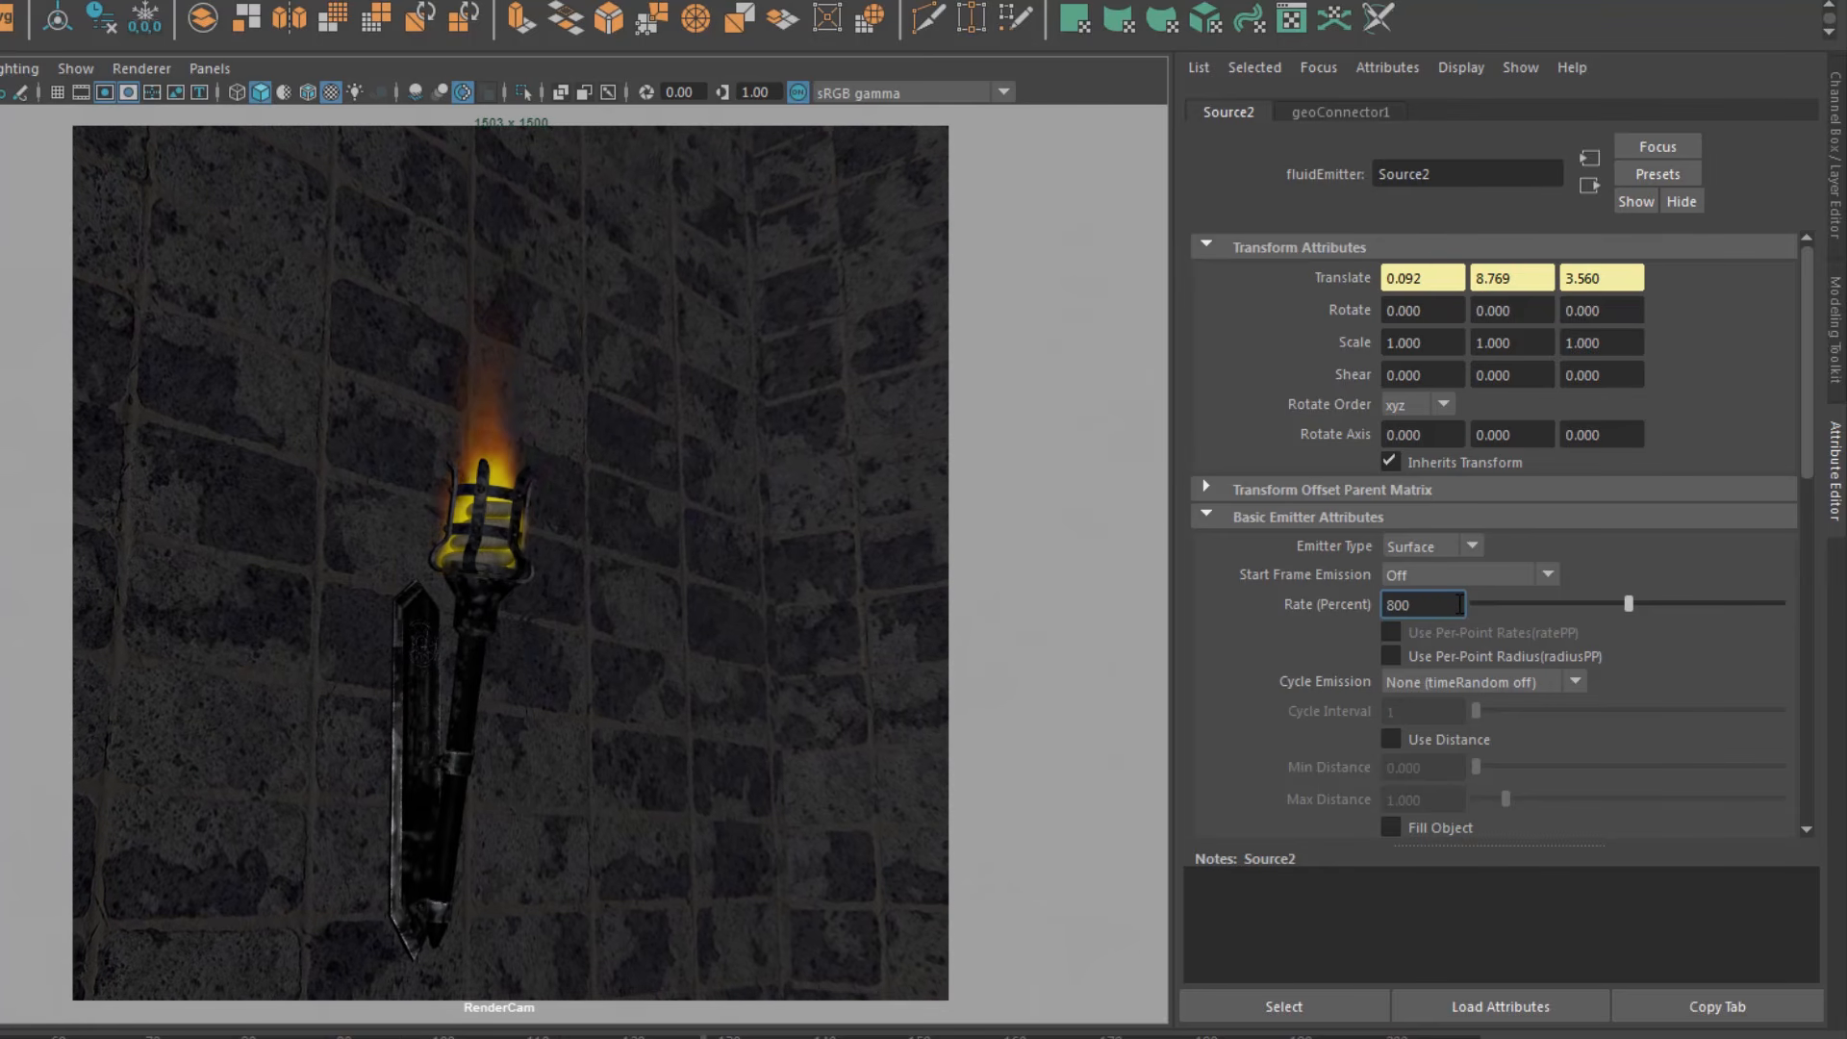
{"action": "key", "text": "Return"}
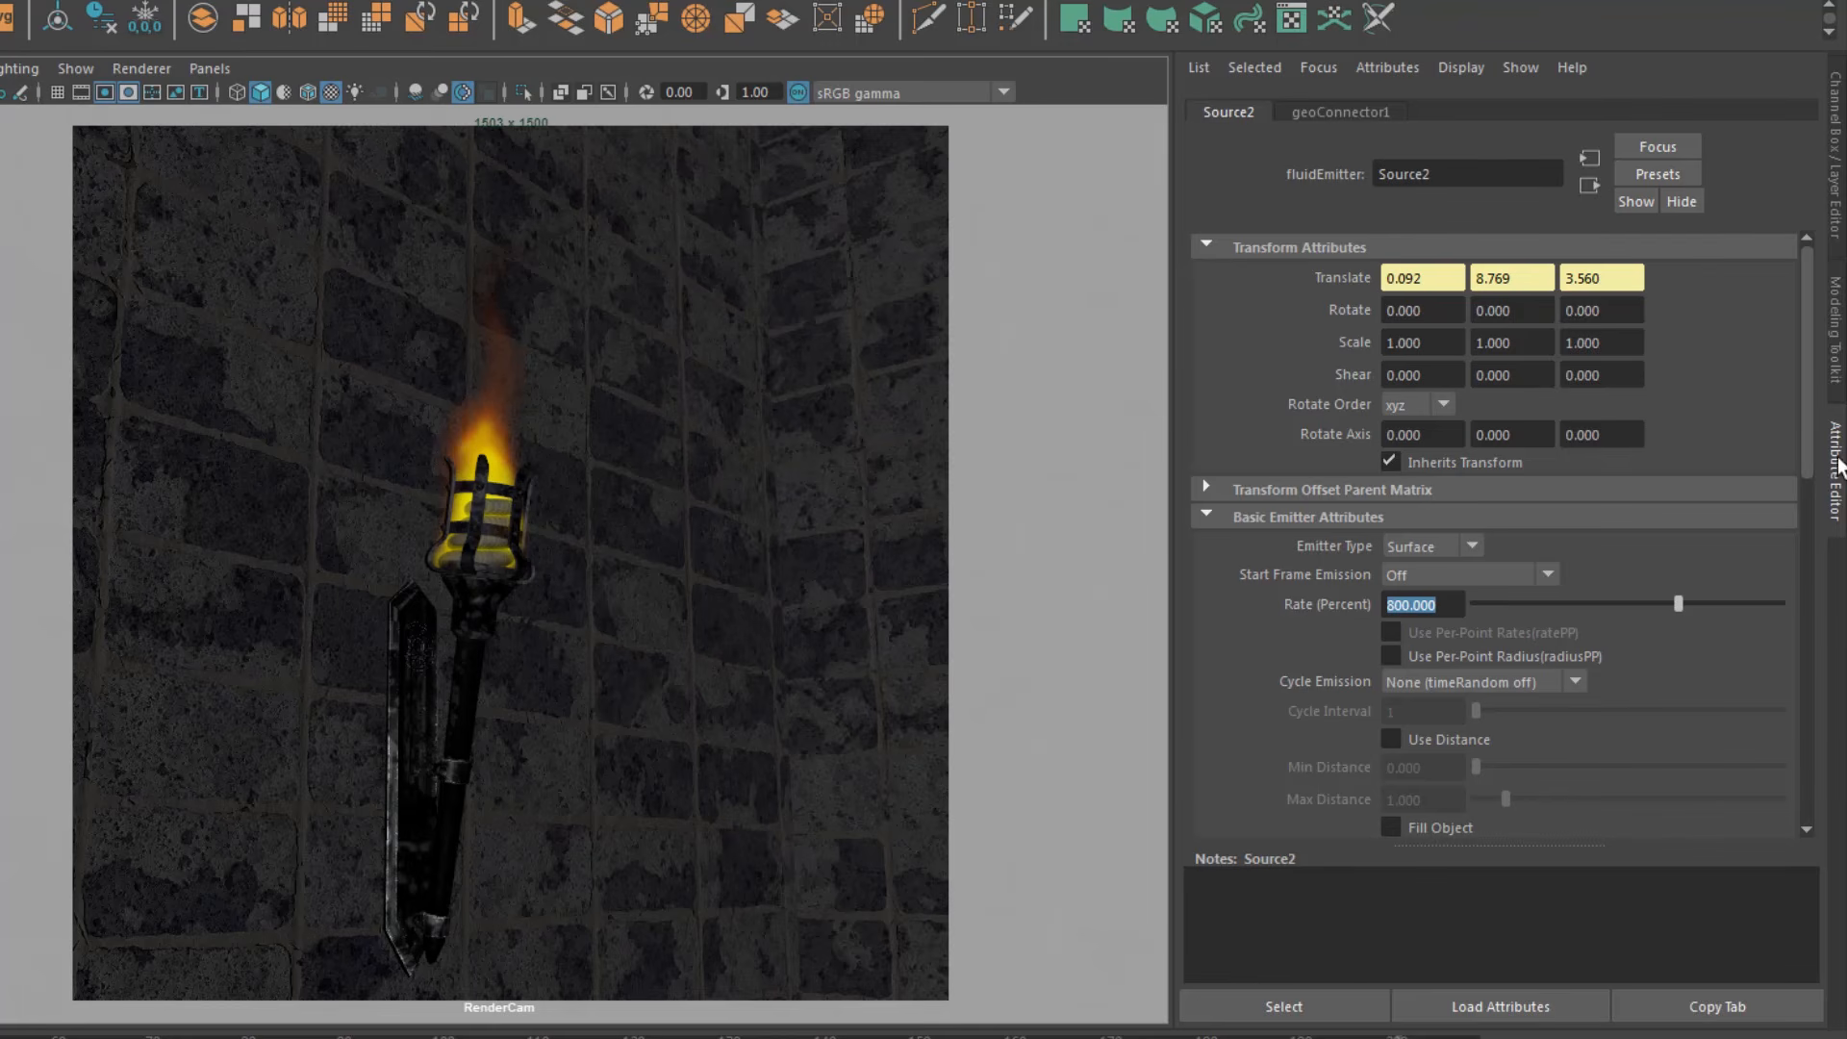
Step: Set Heat/Voxel/Sec in the Source2 emitter's Fluid Attributes to 2
{"action": "left_click_drag", "start_coordinate": [1806, 445], "coordinate": [1790, 612]}
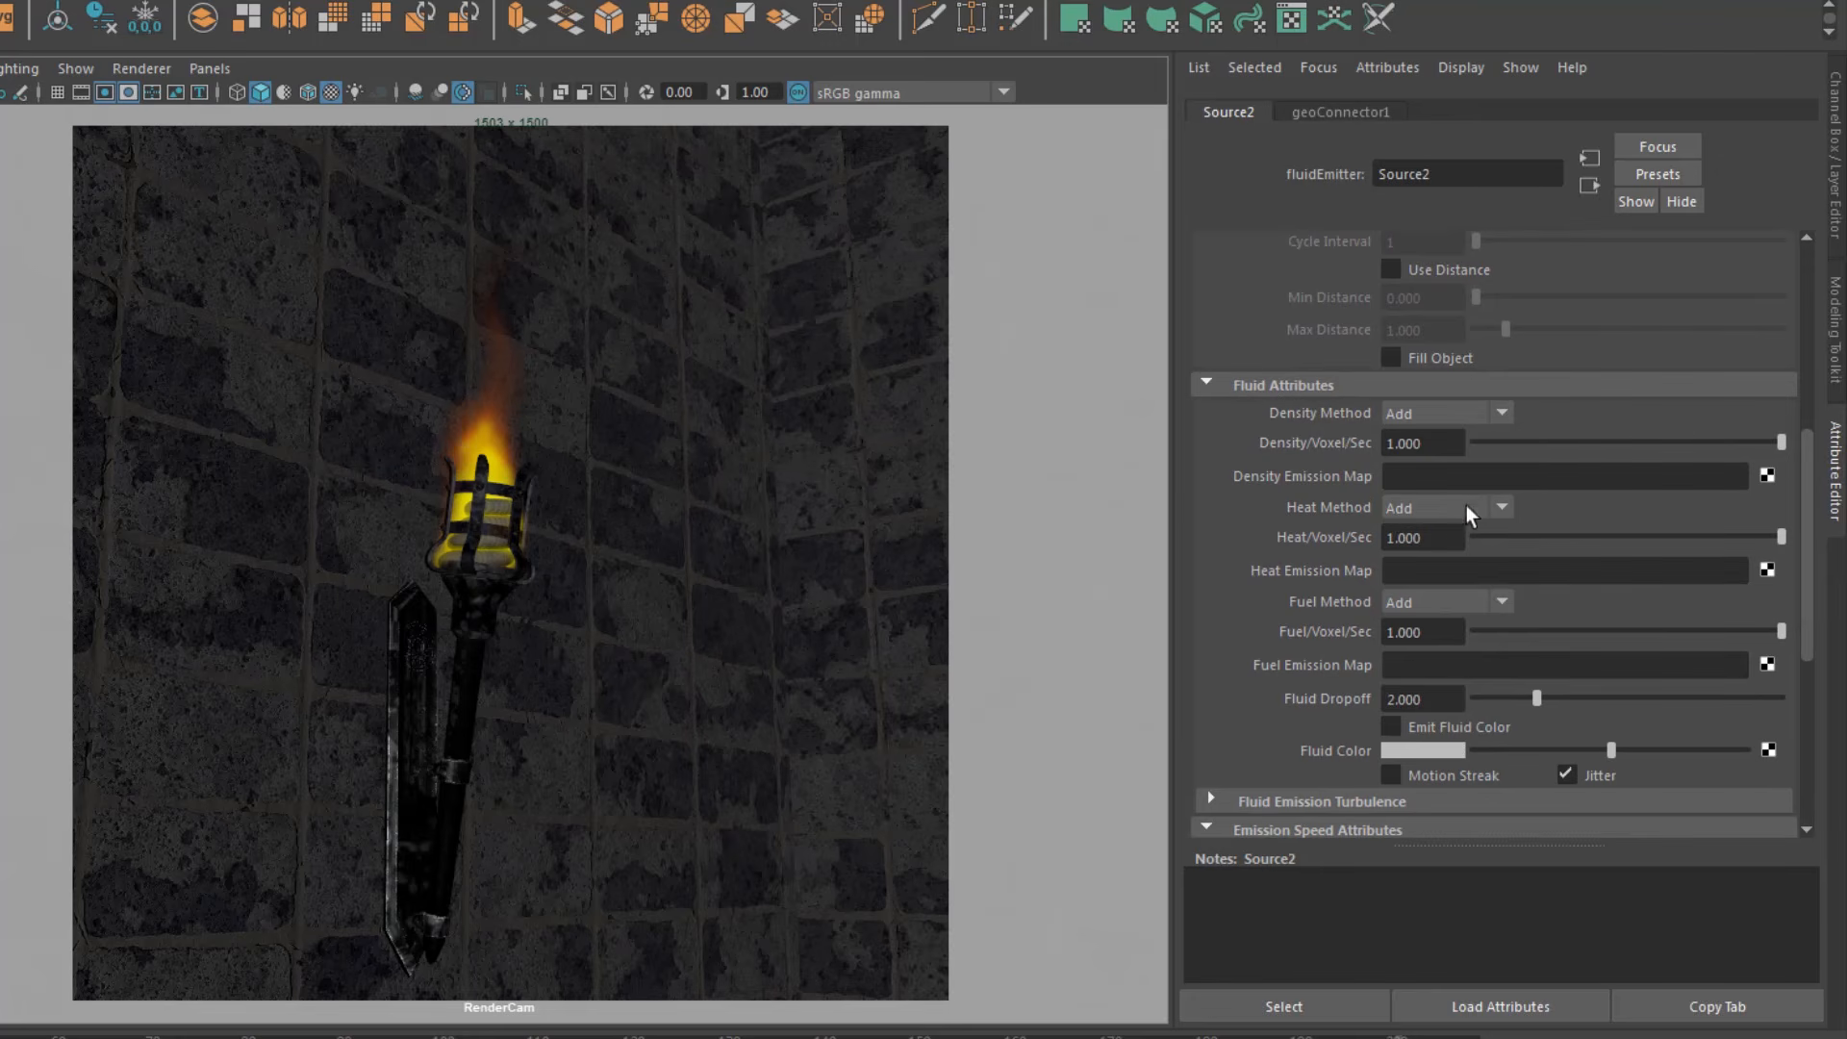
{"action": "left_click", "coordinate": [1437, 442]}
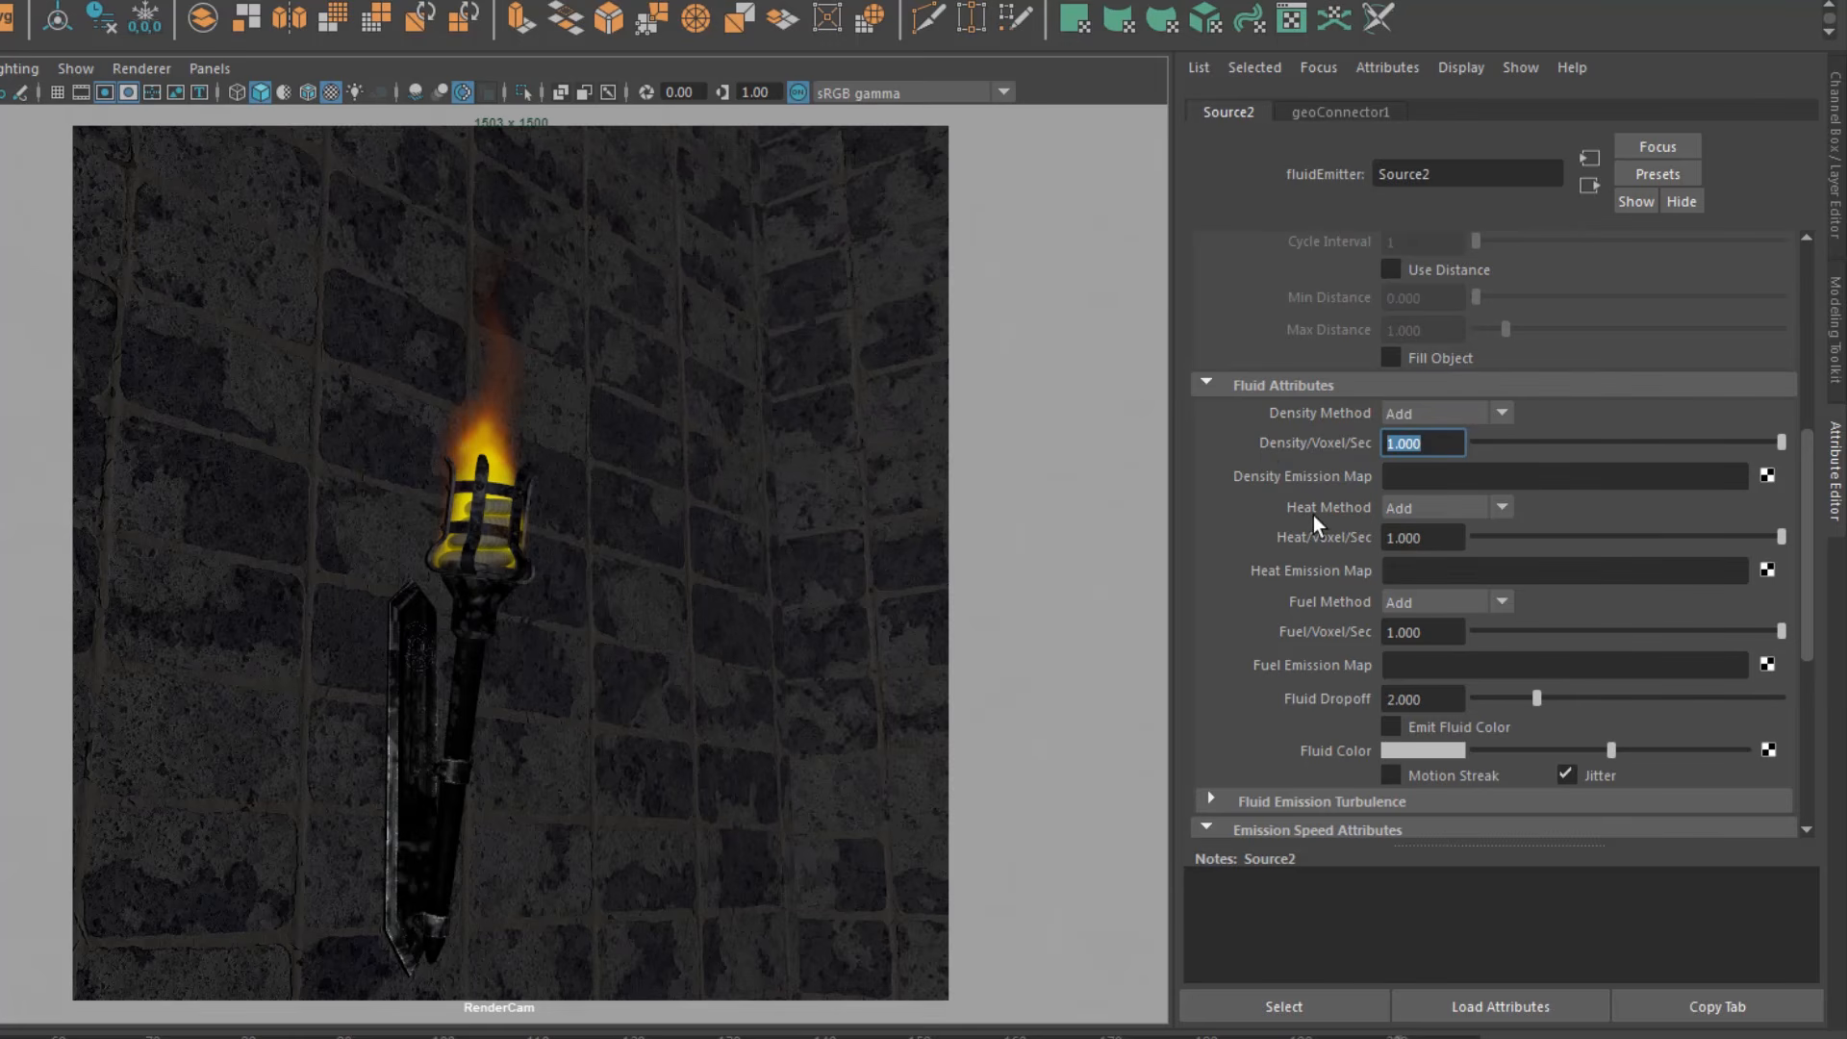
{"action": "left_click", "coordinate": [1436, 543]}
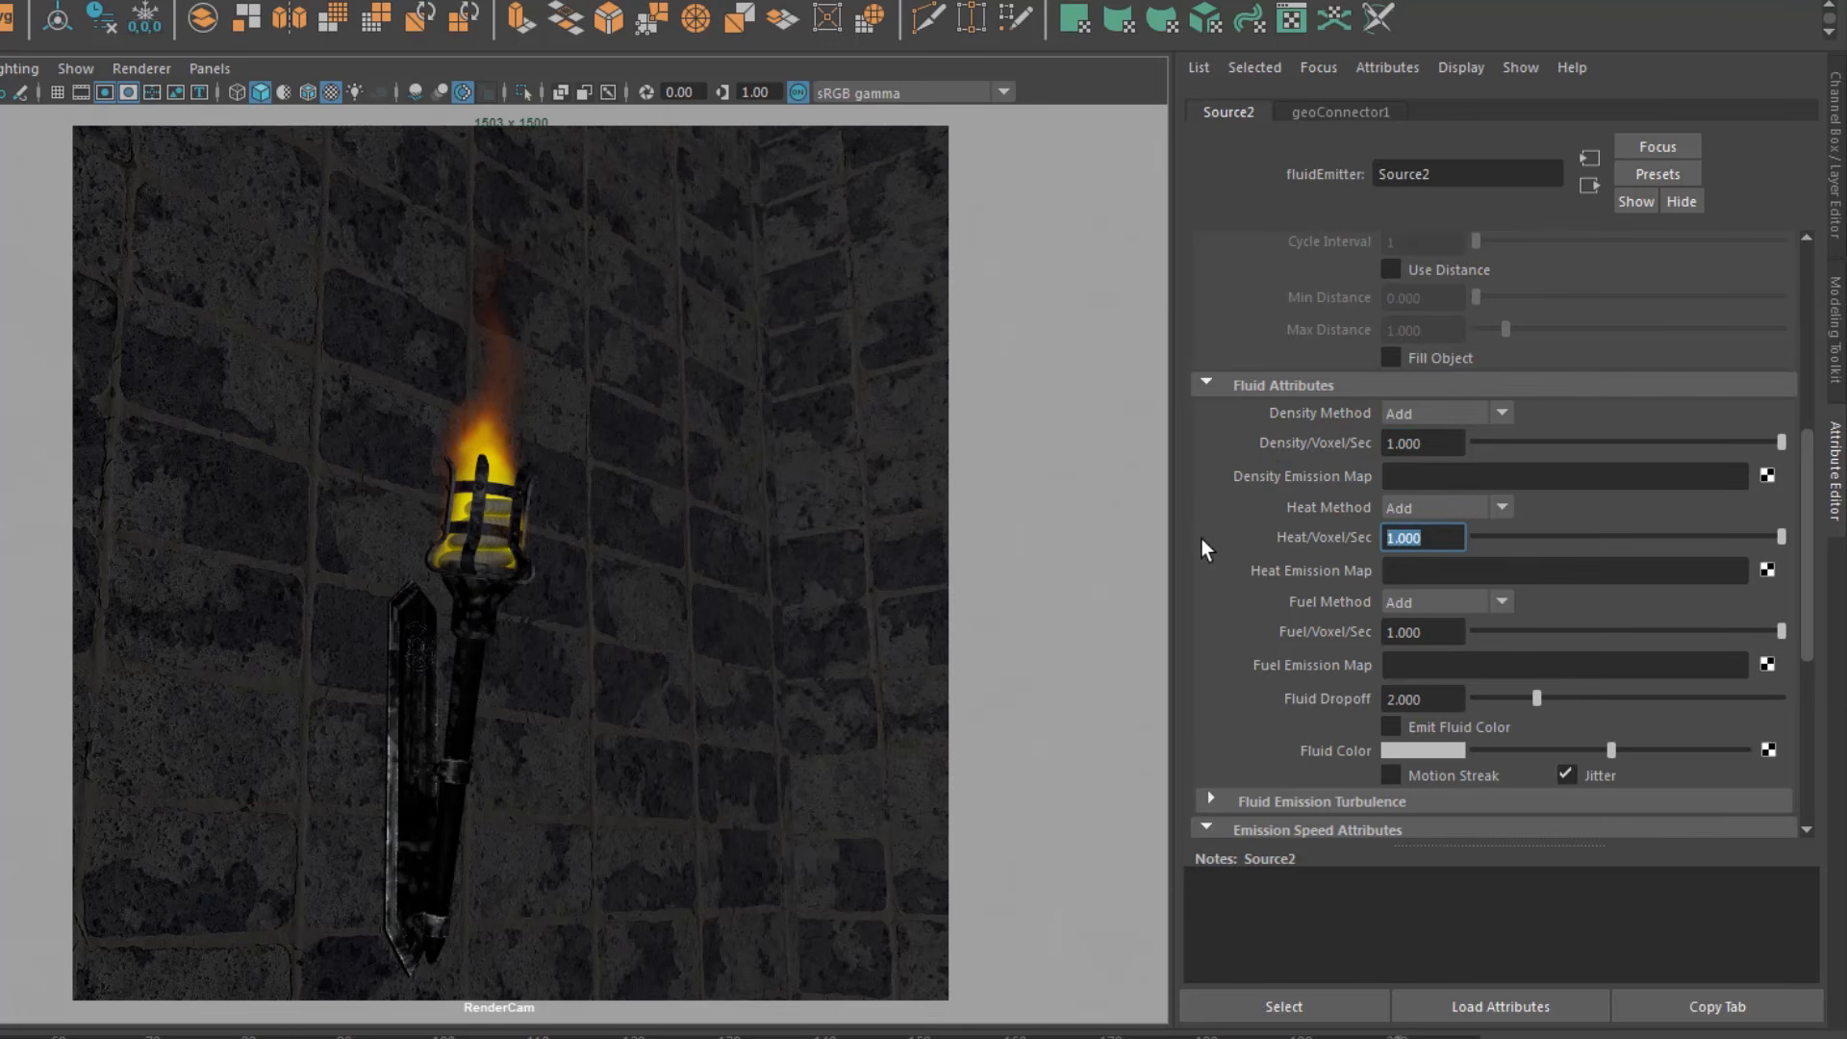
{"action": "type", "text": "2"}
{"action": "key", "text": "Return"}
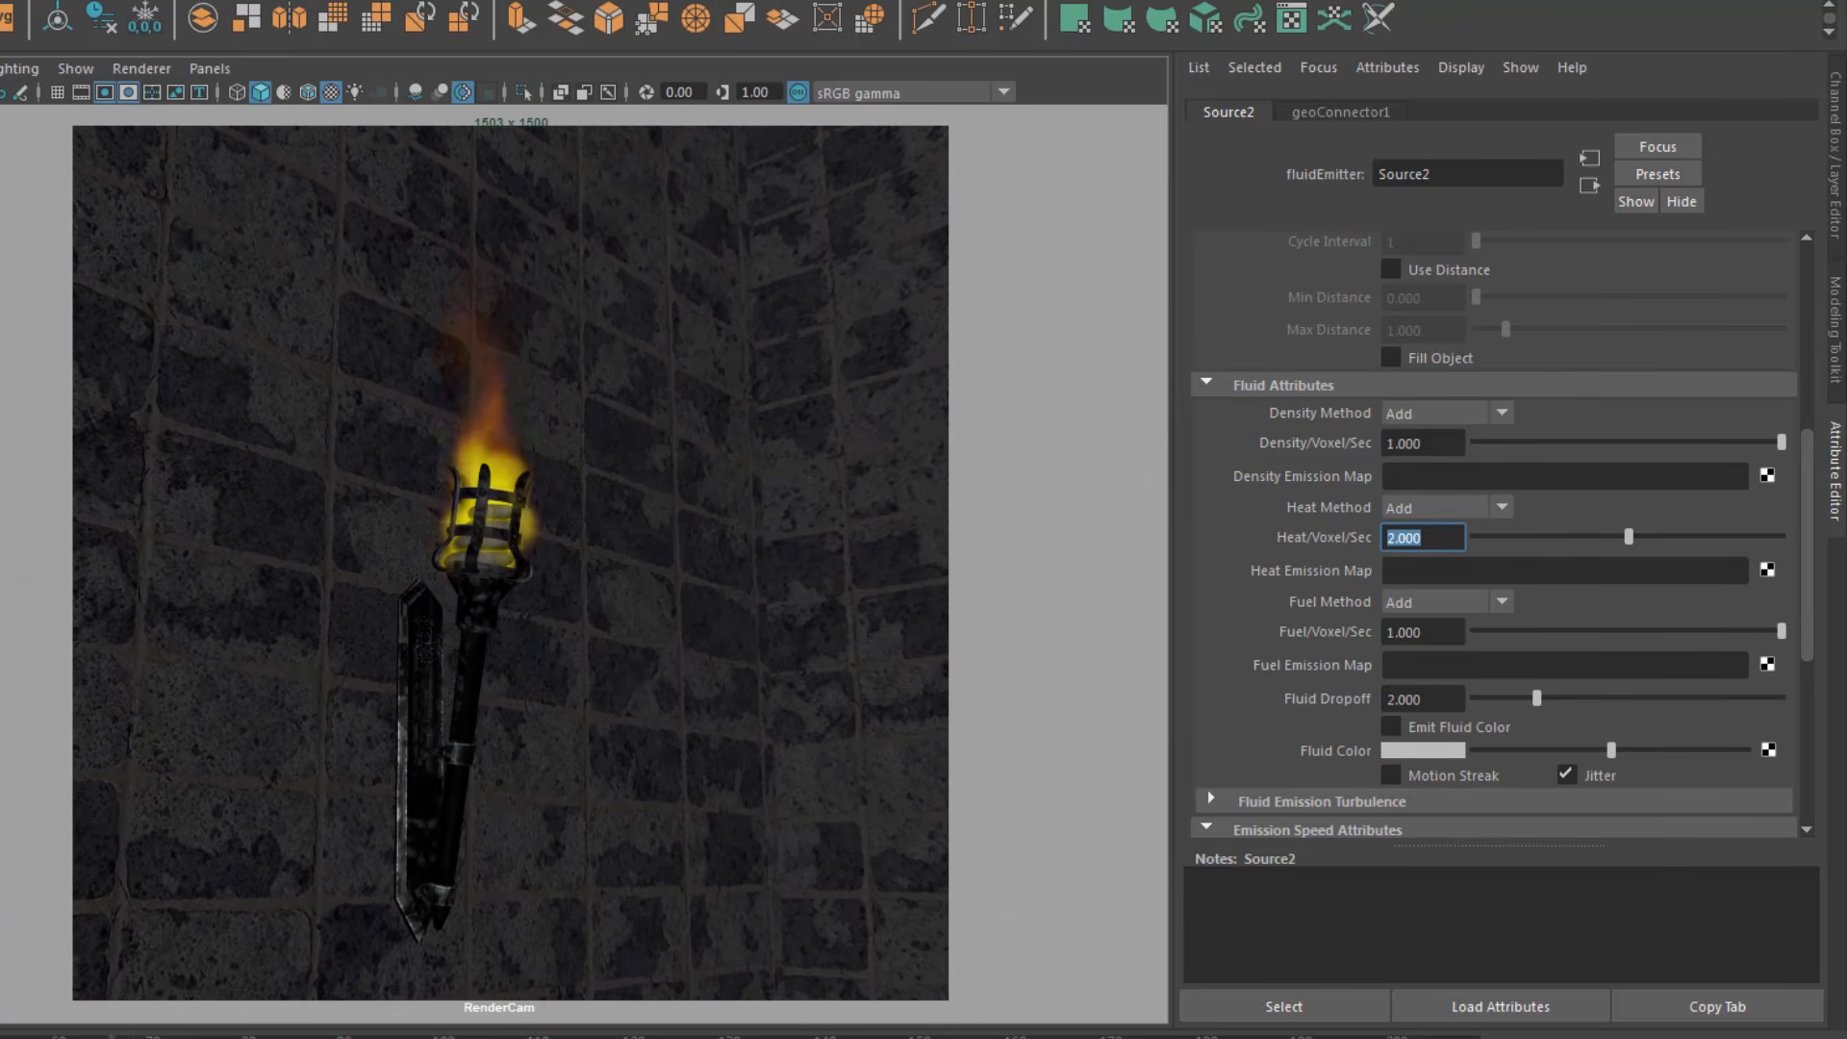
Step: Try a Heat/Voxel/Sec of 15 on the Source2 emitter and return it to 2
{"action": "type", "text": "15"}
{"action": "key", "text": "Return"}
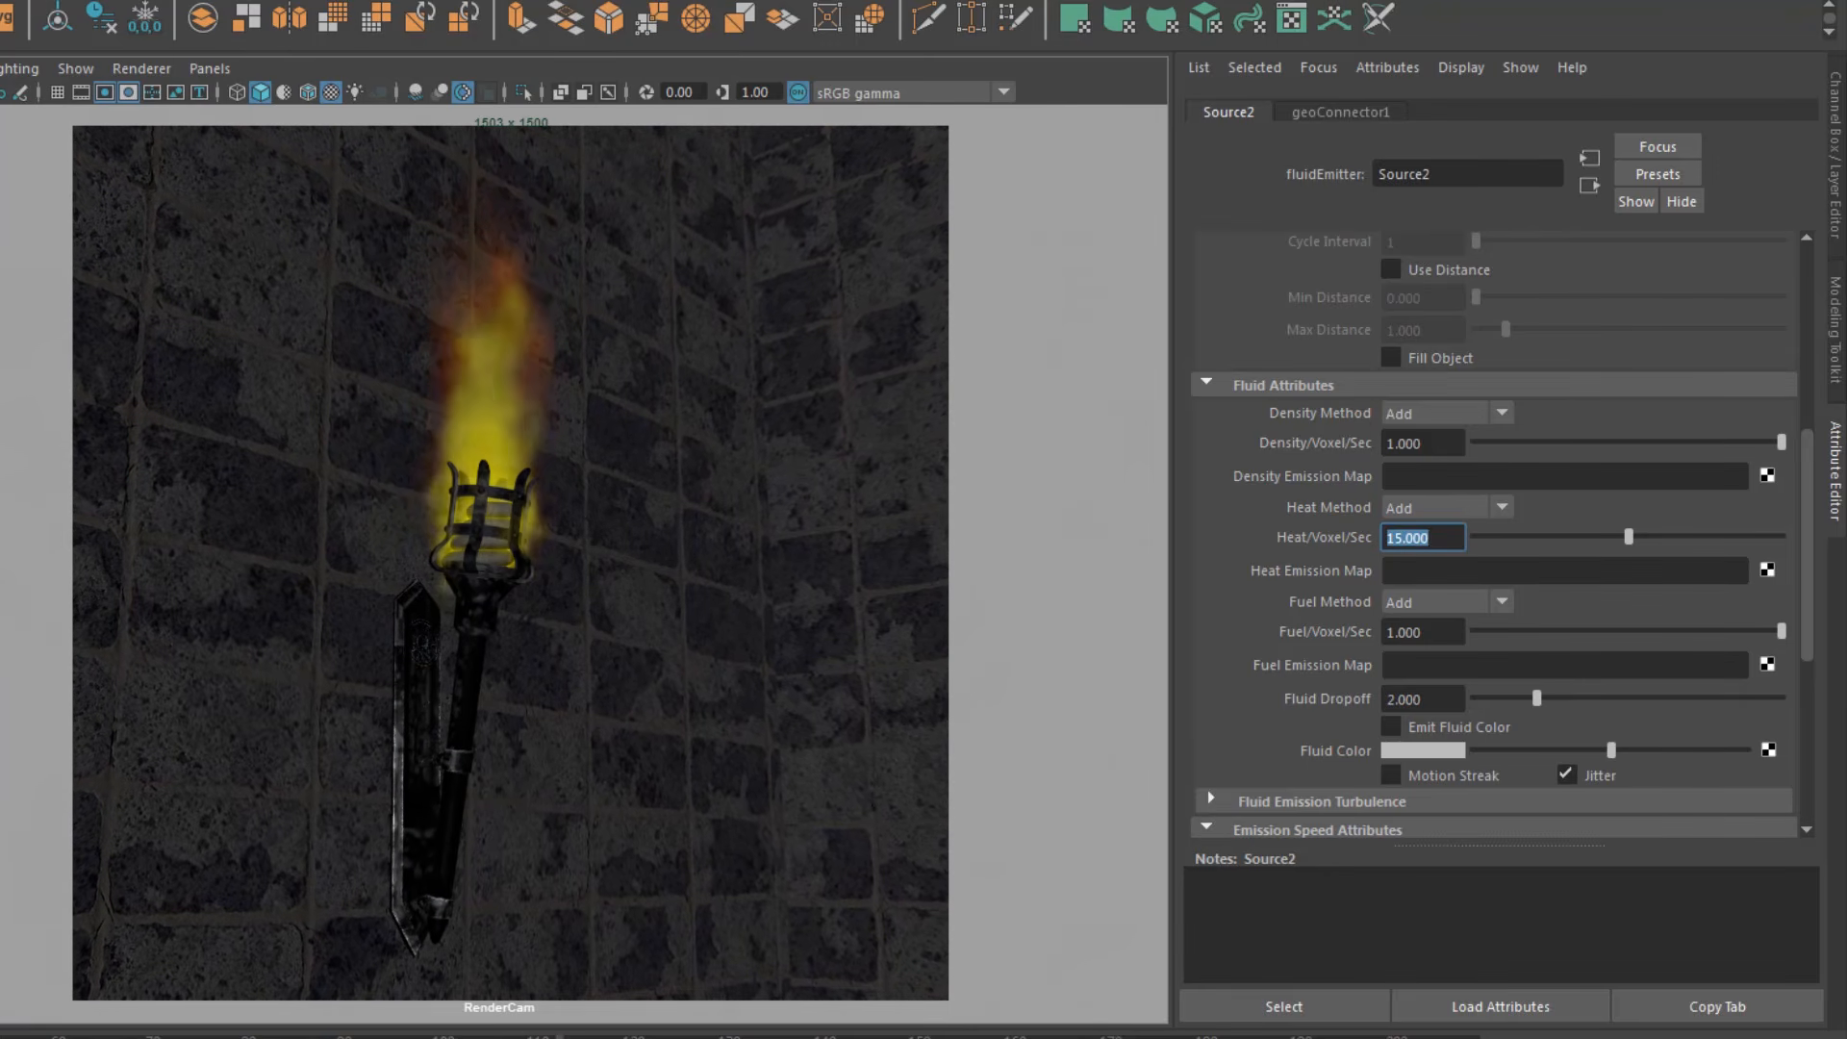
{"action": "type", "text": "2"}
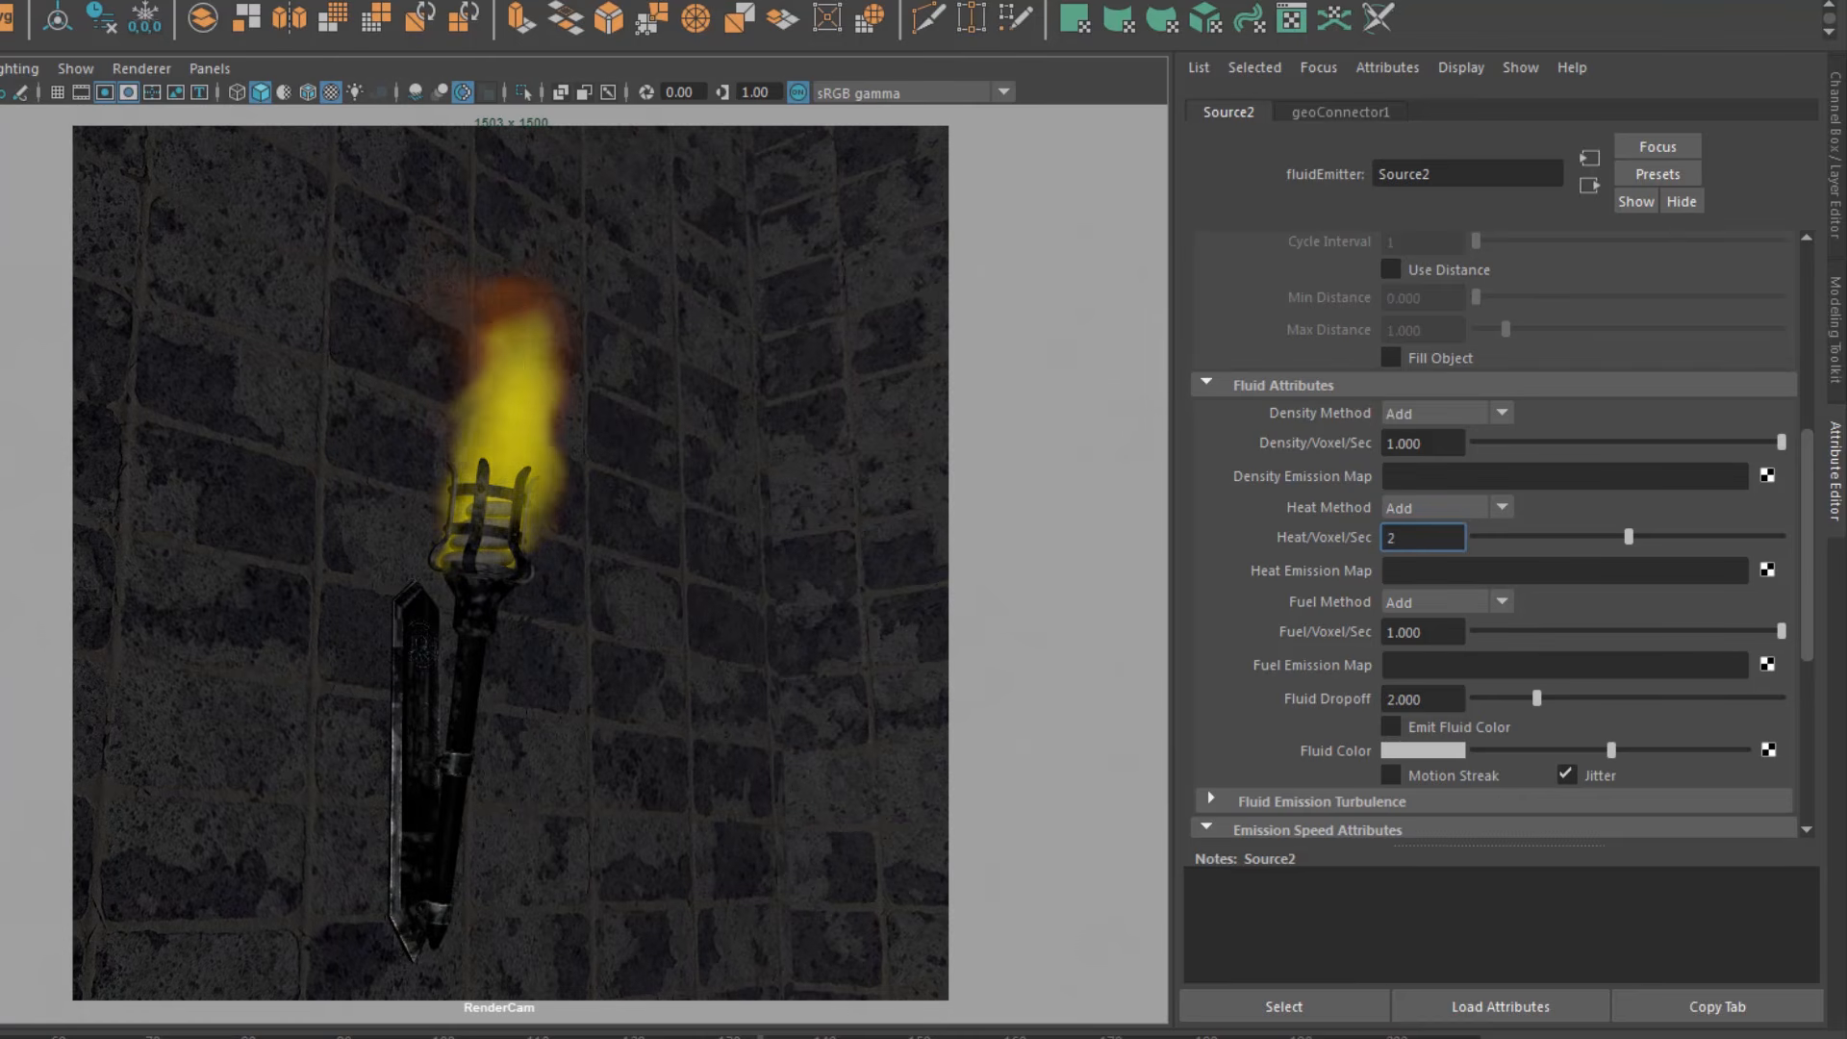
{"action": "key", "text": "Return"}
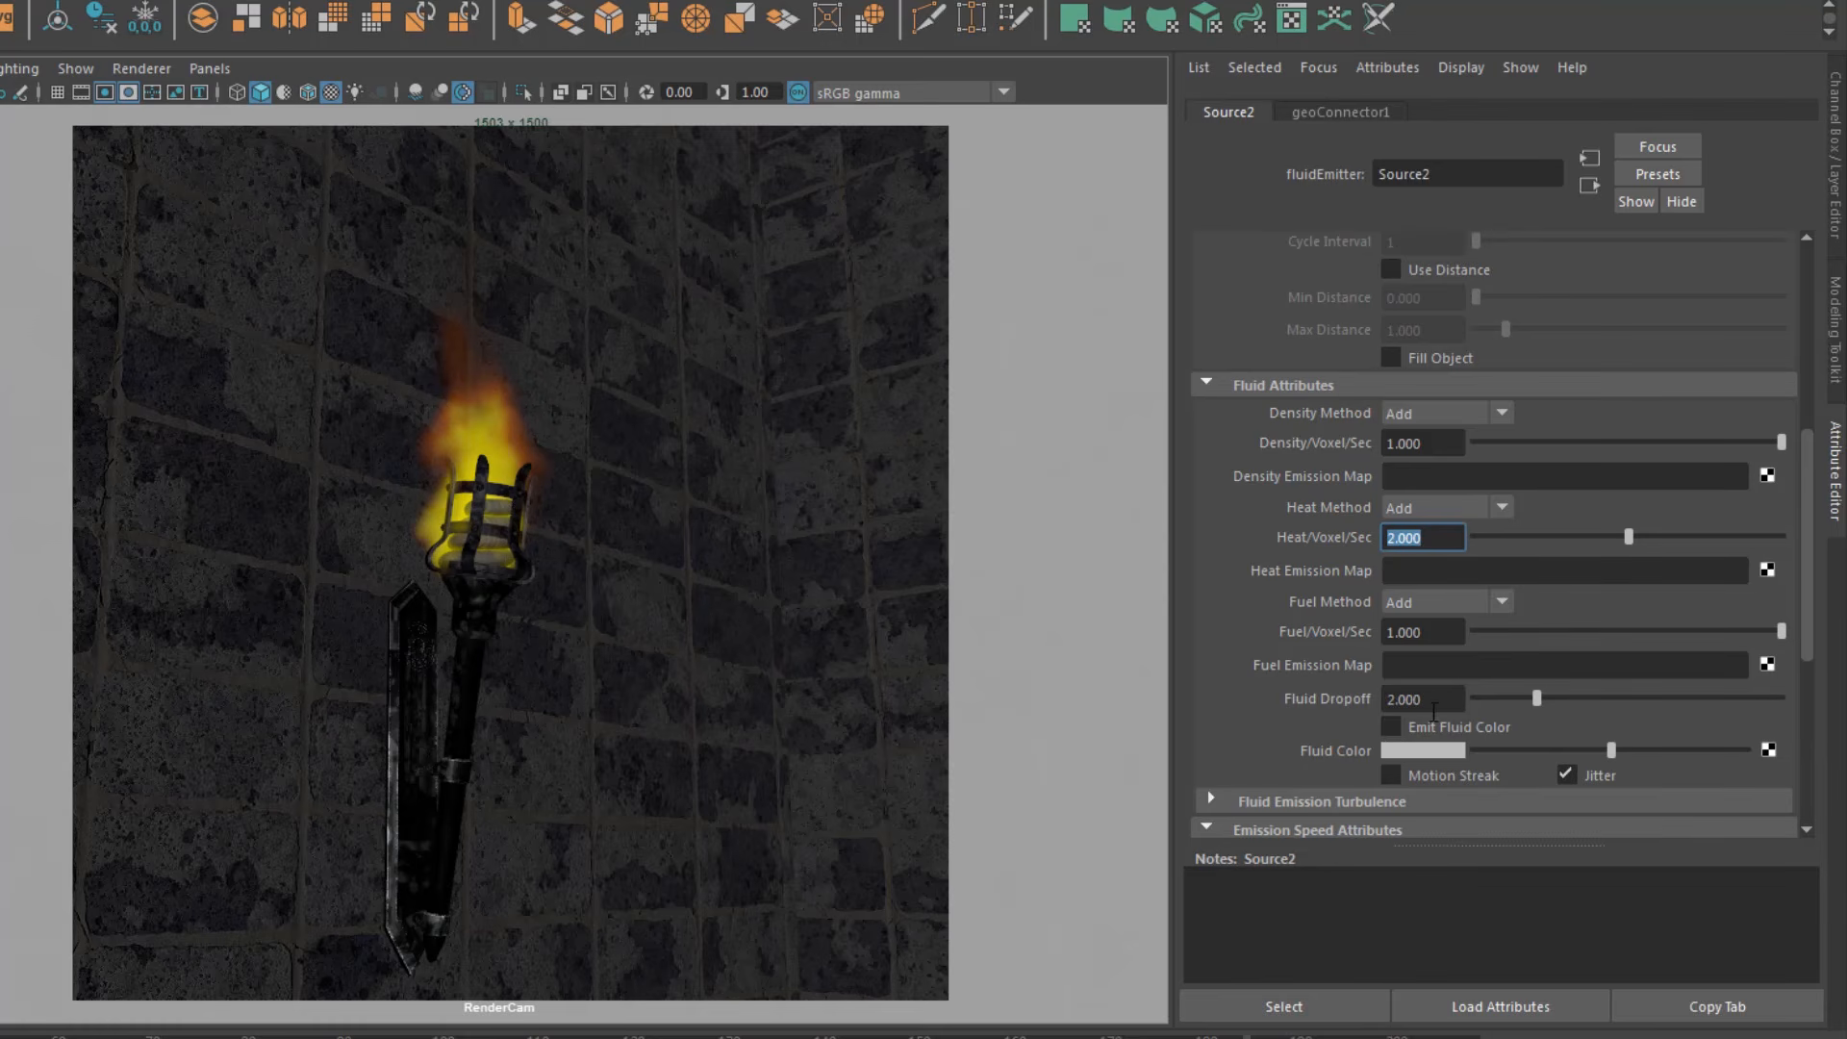
Step: Lower the Source2 emitter's Fluid Dropoff to 0.1, trying 0.5 first
{"action": "left_click", "coordinate": [1434, 713]}
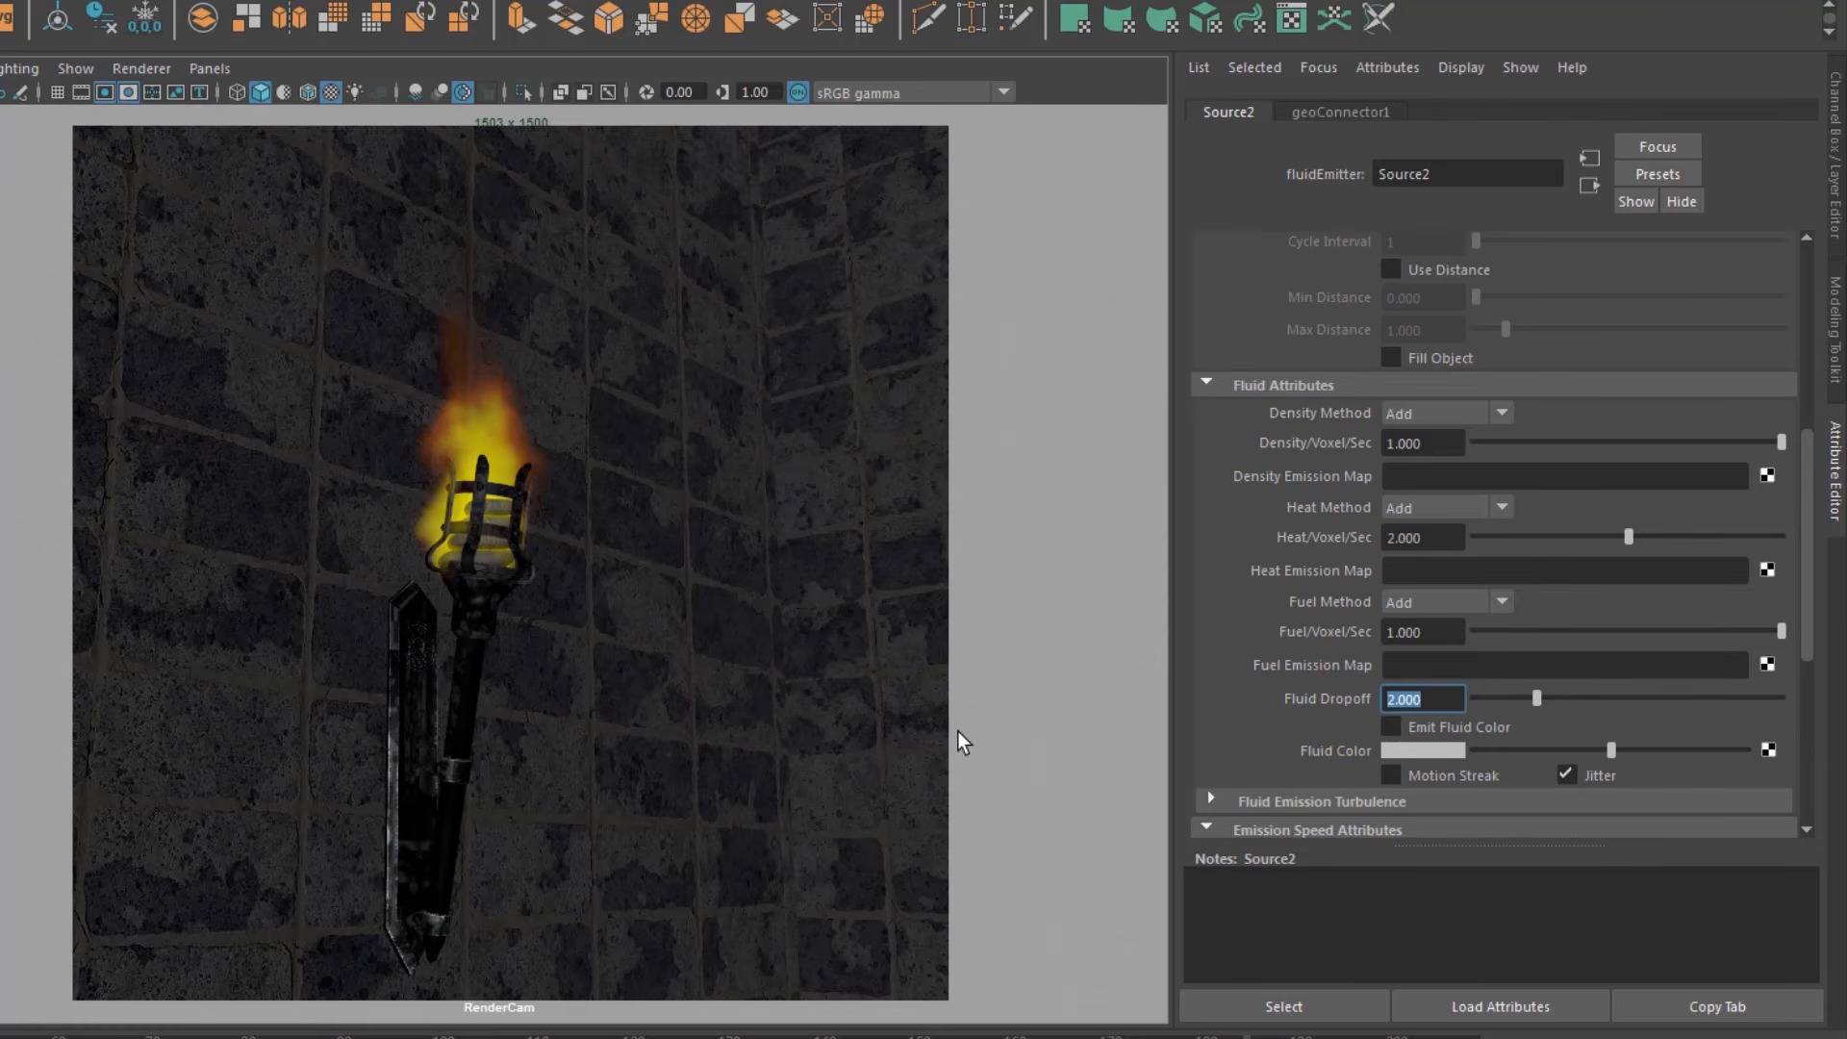
{"action": "type", "text": "0.5"}
{"action": "key", "text": "Return"}
{"action": "type", "text": "0.1"}
{"action": "key", "text": "Return"}
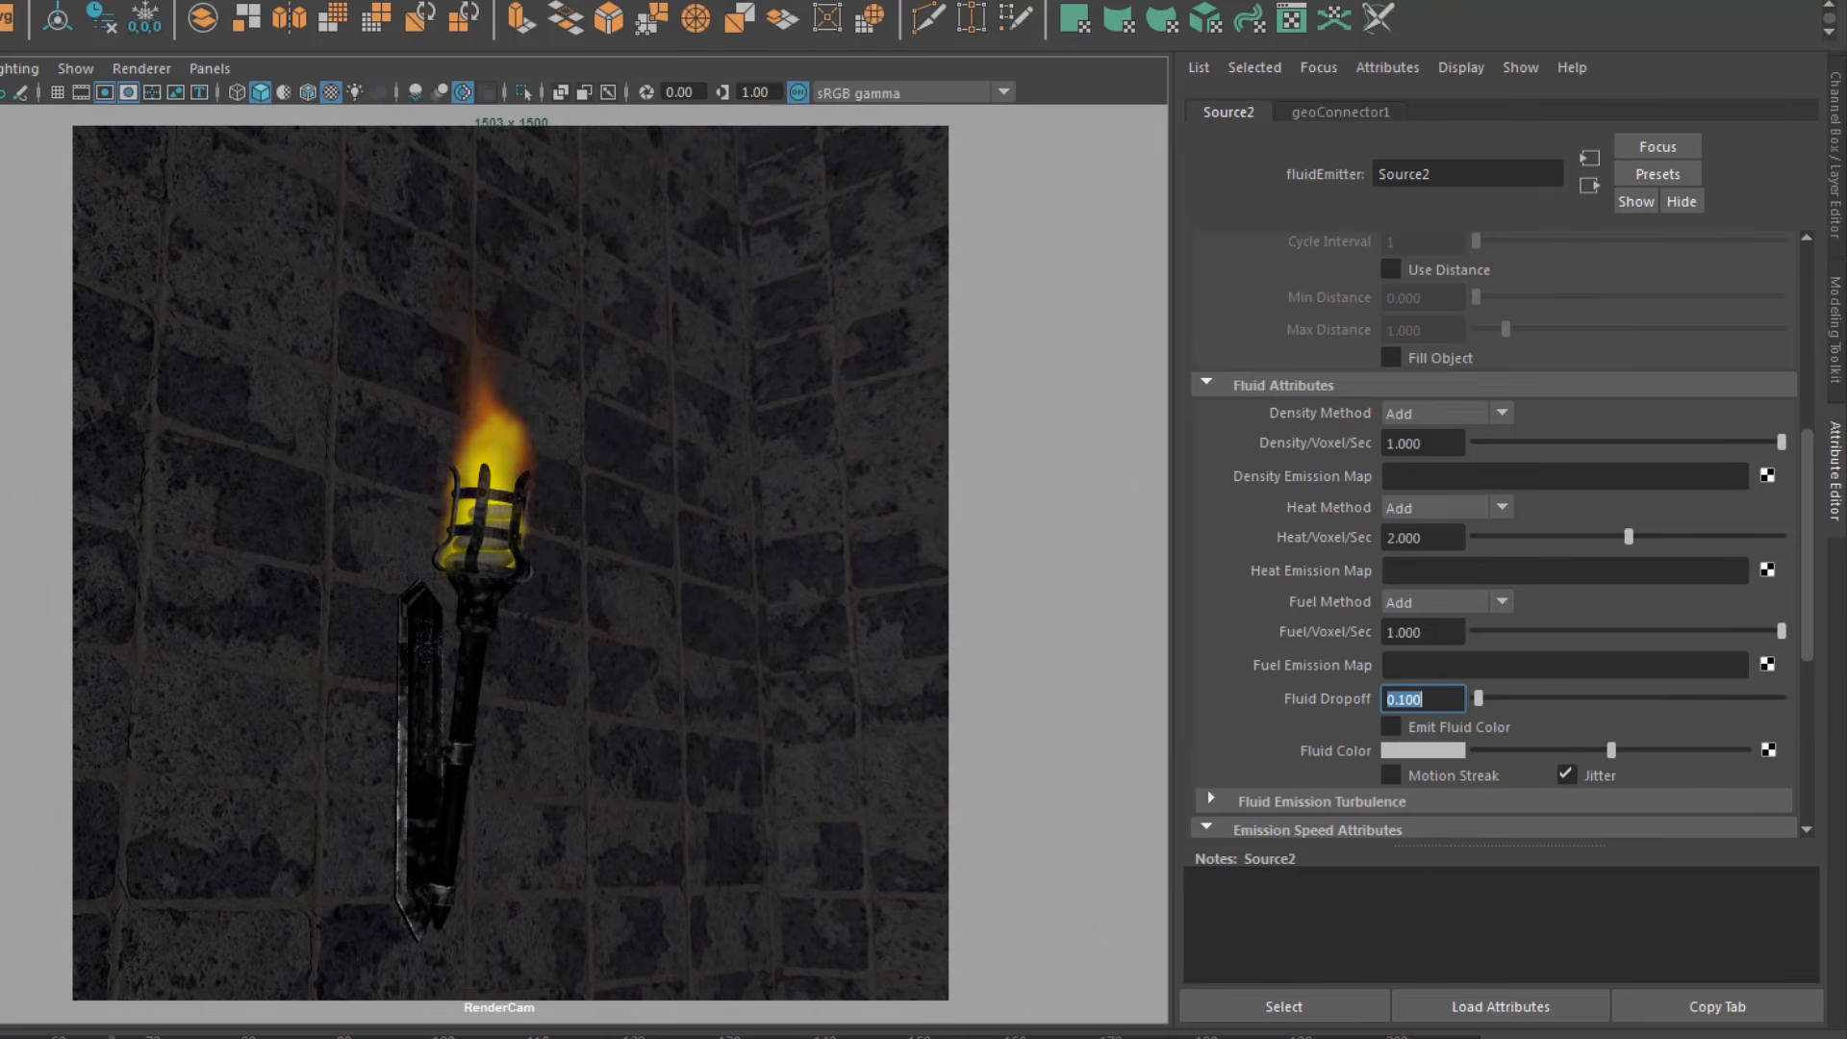
Step: Set the Turbulence Strength in fluidShape1's Contents Details to 0.3, trying 0.25 first
{"action": "scroll", "coordinate": [1386, 568], "scroll_direction": "down", "scroll_amount": 5}
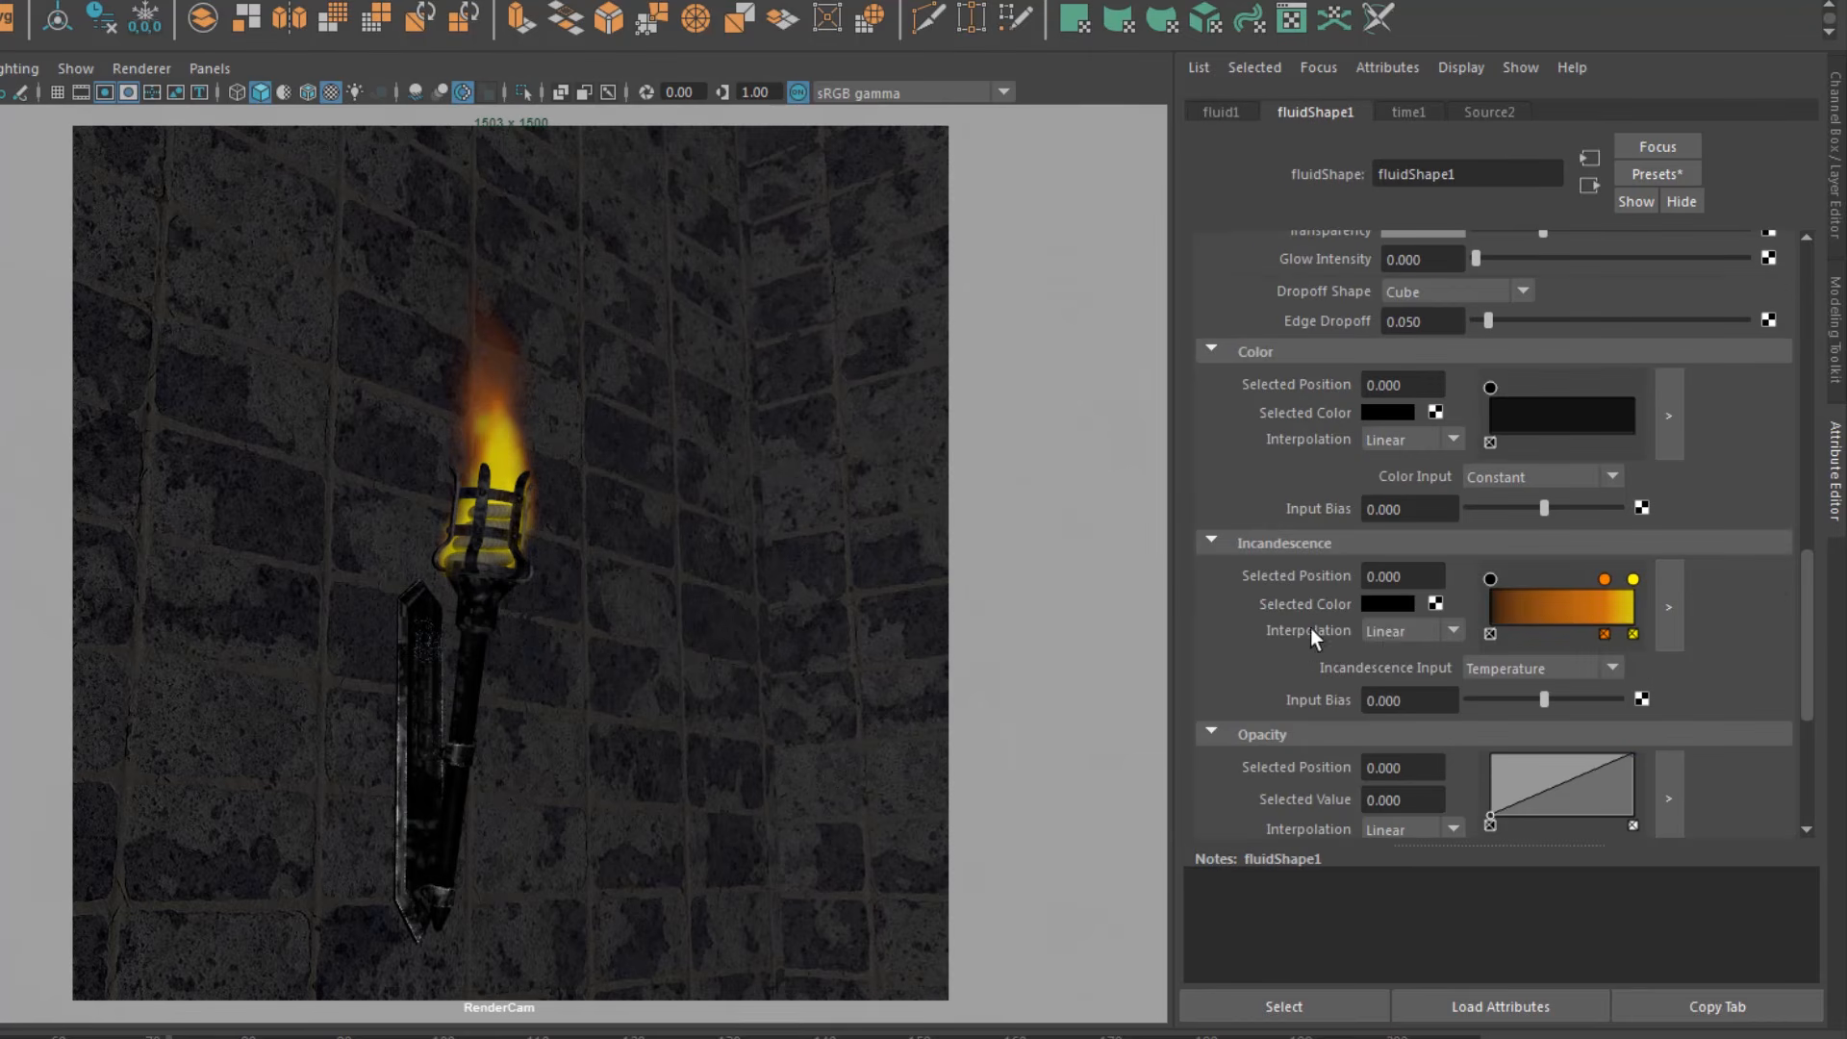
{"action": "scroll", "coordinate": [1411, 661], "scroll_direction": "down", "scroll_amount": 3}
{"action": "scroll", "coordinate": [1410, 660], "scroll_direction": "up", "scroll_amount": 3}
{"action": "scroll", "coordinate": [1405, 642], "scroll_direction": "up", "scroll_amount": 4}
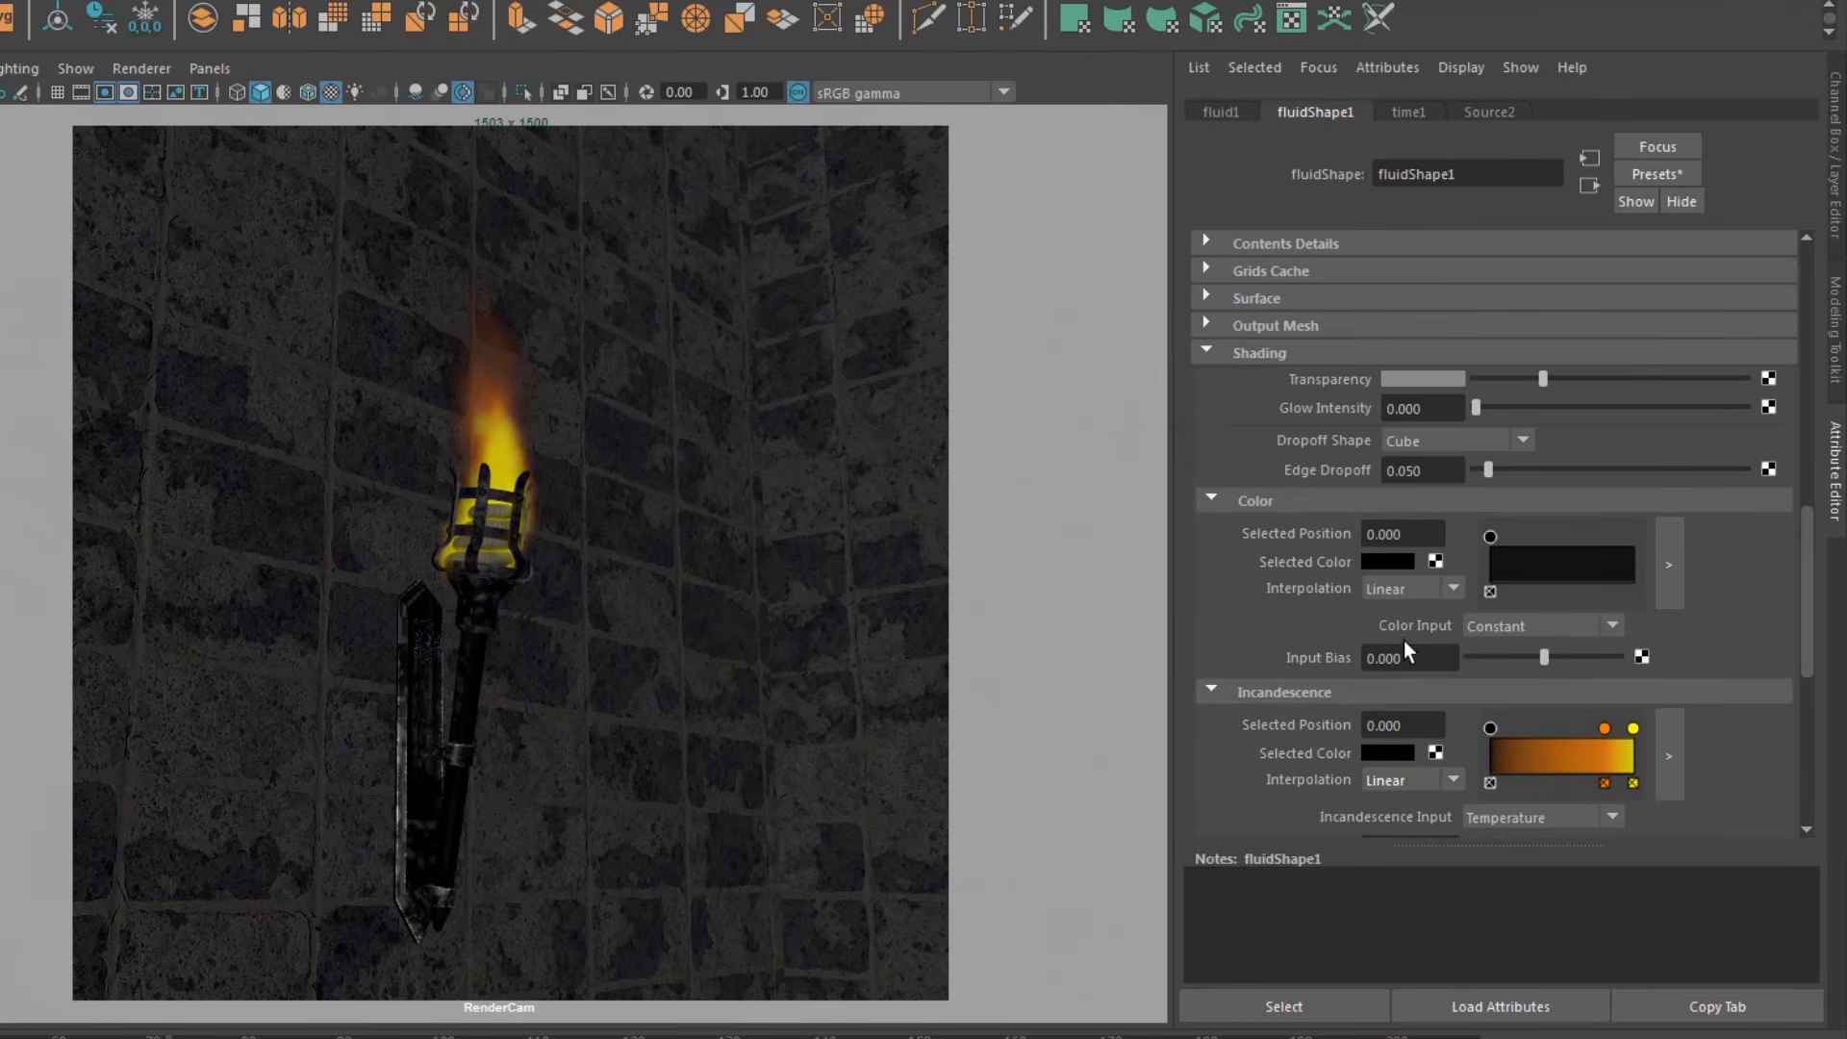
{"action": "left_click", "coordinate": [1286, 468]}
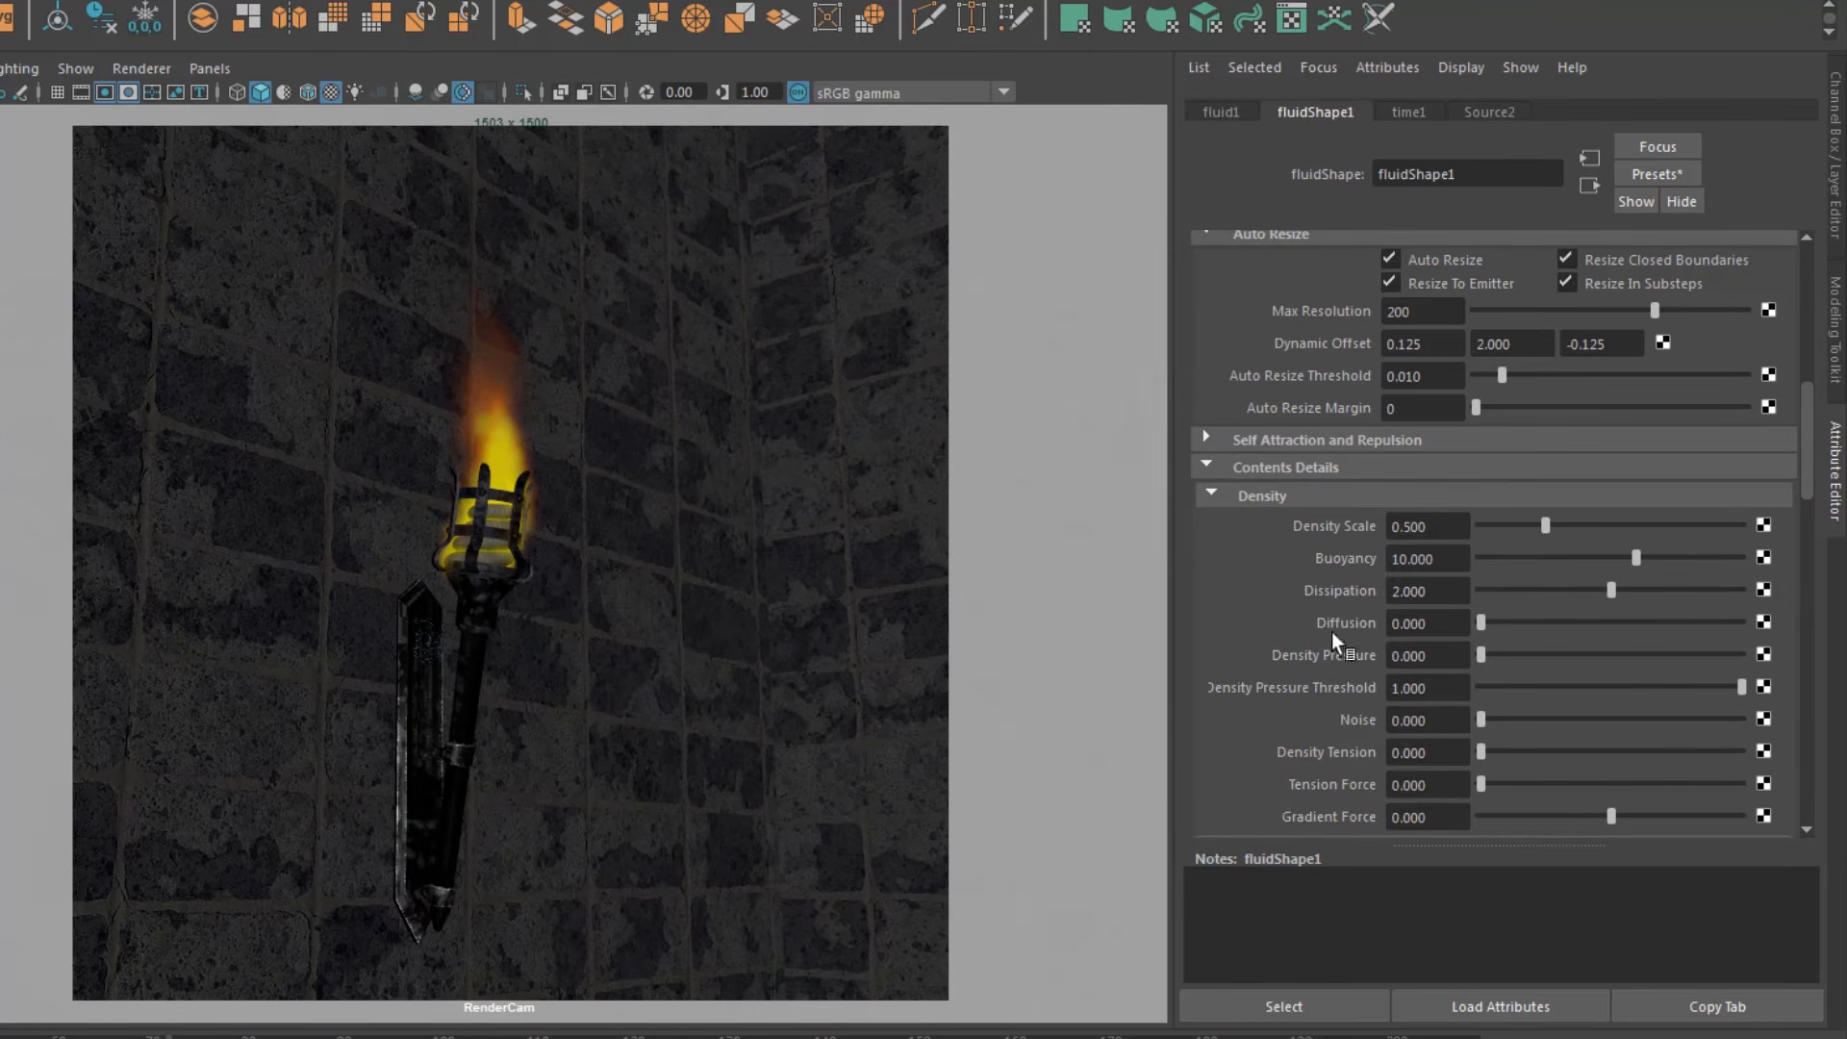
{"action": "scroll", "coordinate": [1299, 539], "scroll_direction": "down", "scroll_amount": 3}
{"action": "scroll", "coordinate": [1299, 544], "scroll_direction": "down", "scroll_amount": 1}
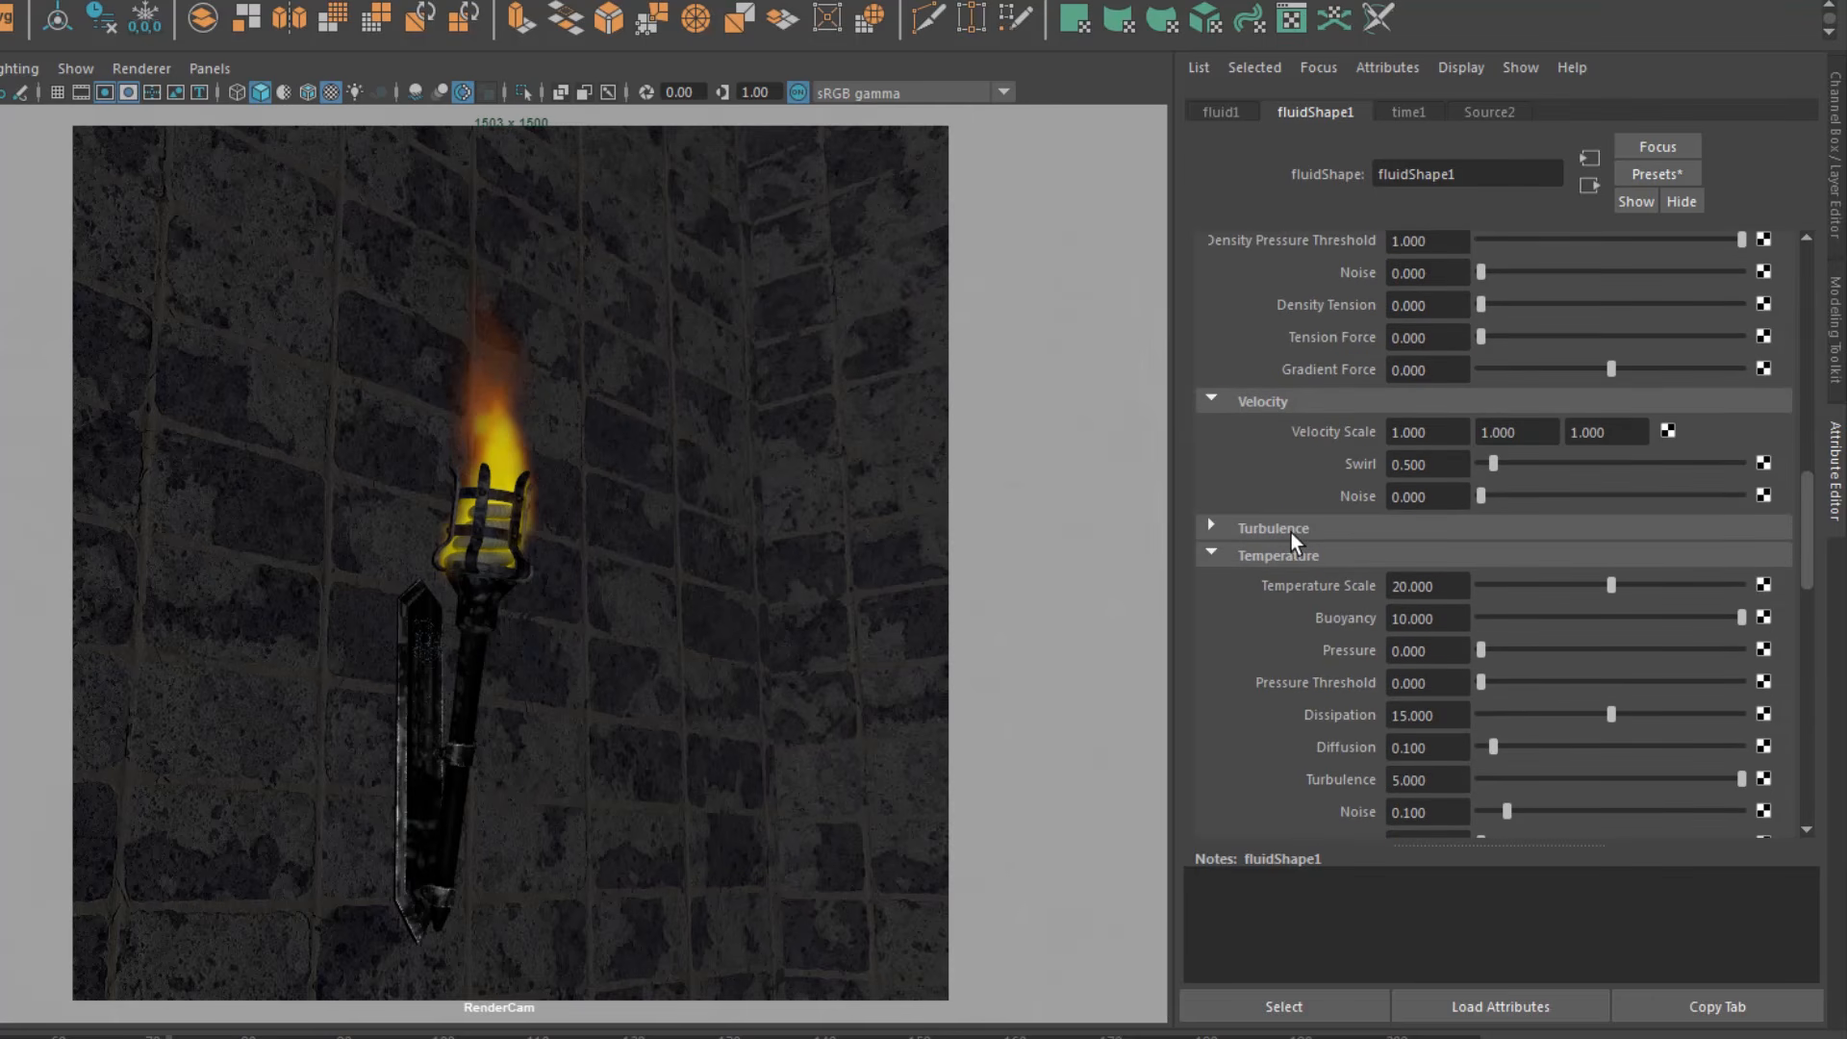
{"action": "left_click", "coordinate": [1292, 531]}
{"action": "left_click_drag", "start_coordinate": [1434, 559], "coordinate": [1198, 556]}
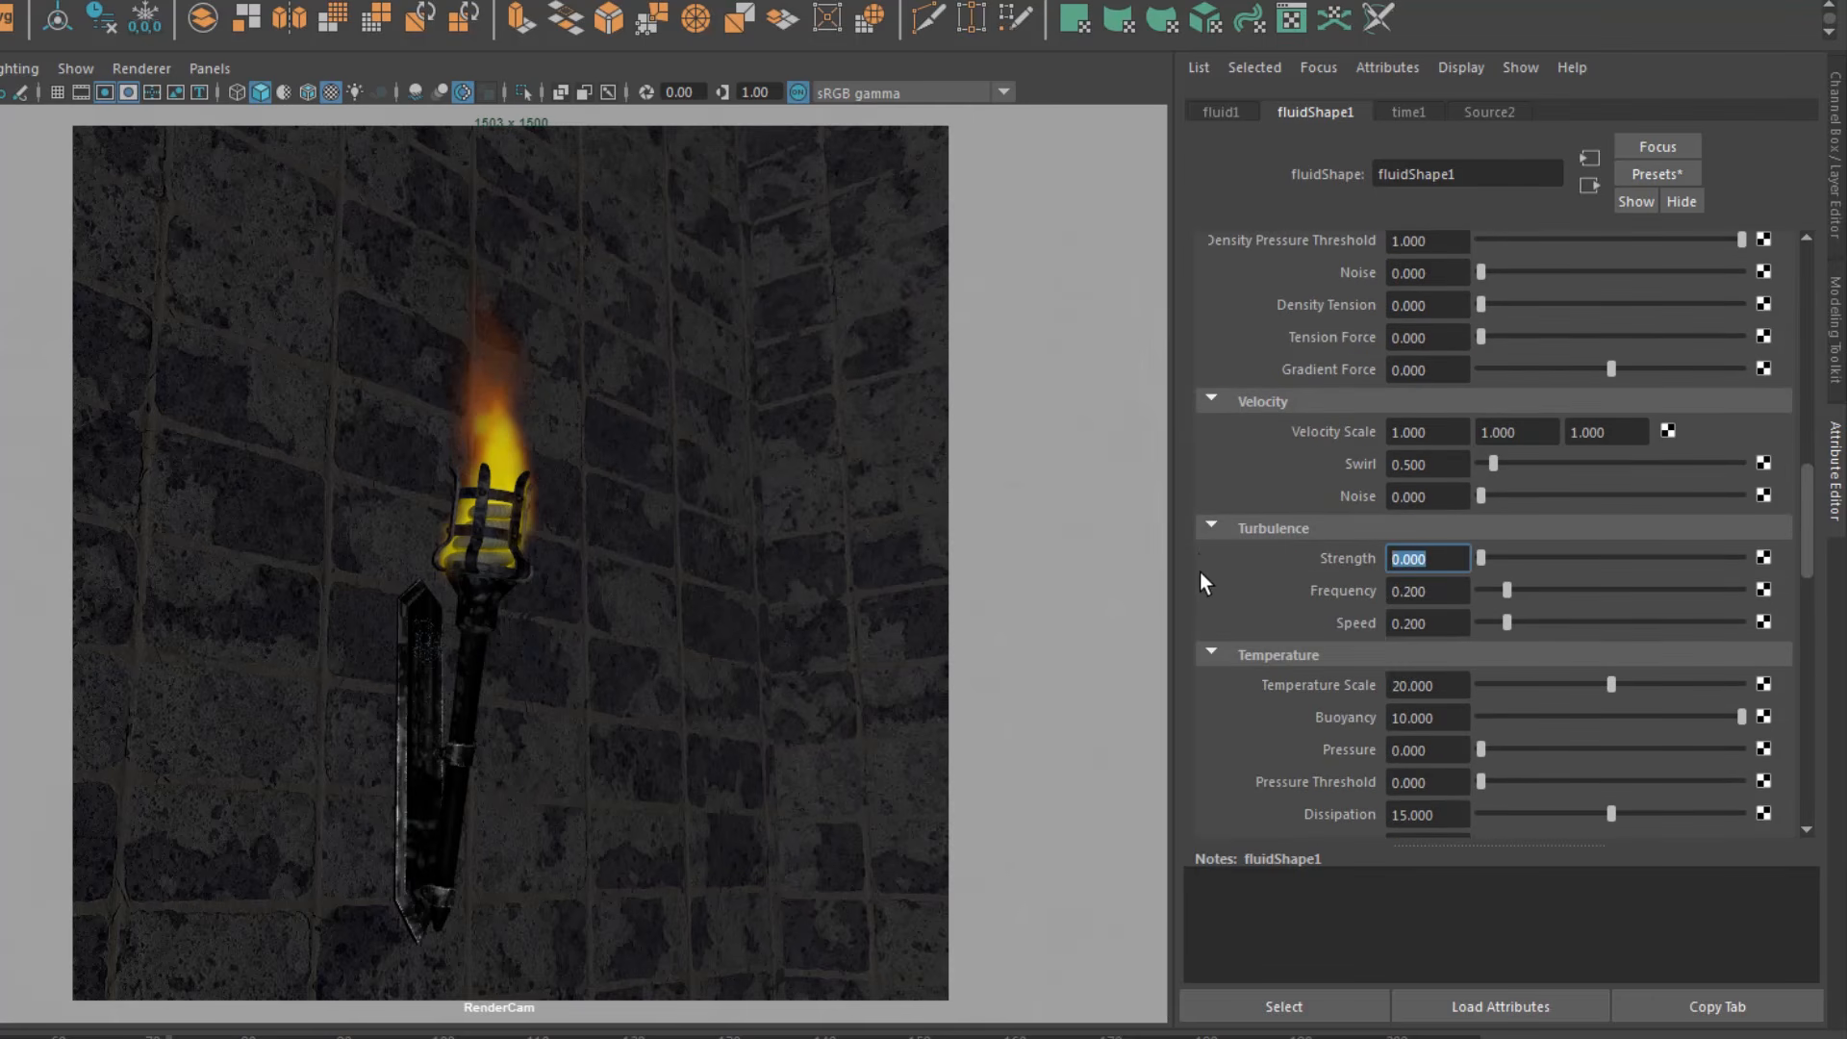
{"action": "type", "text": ".25"}
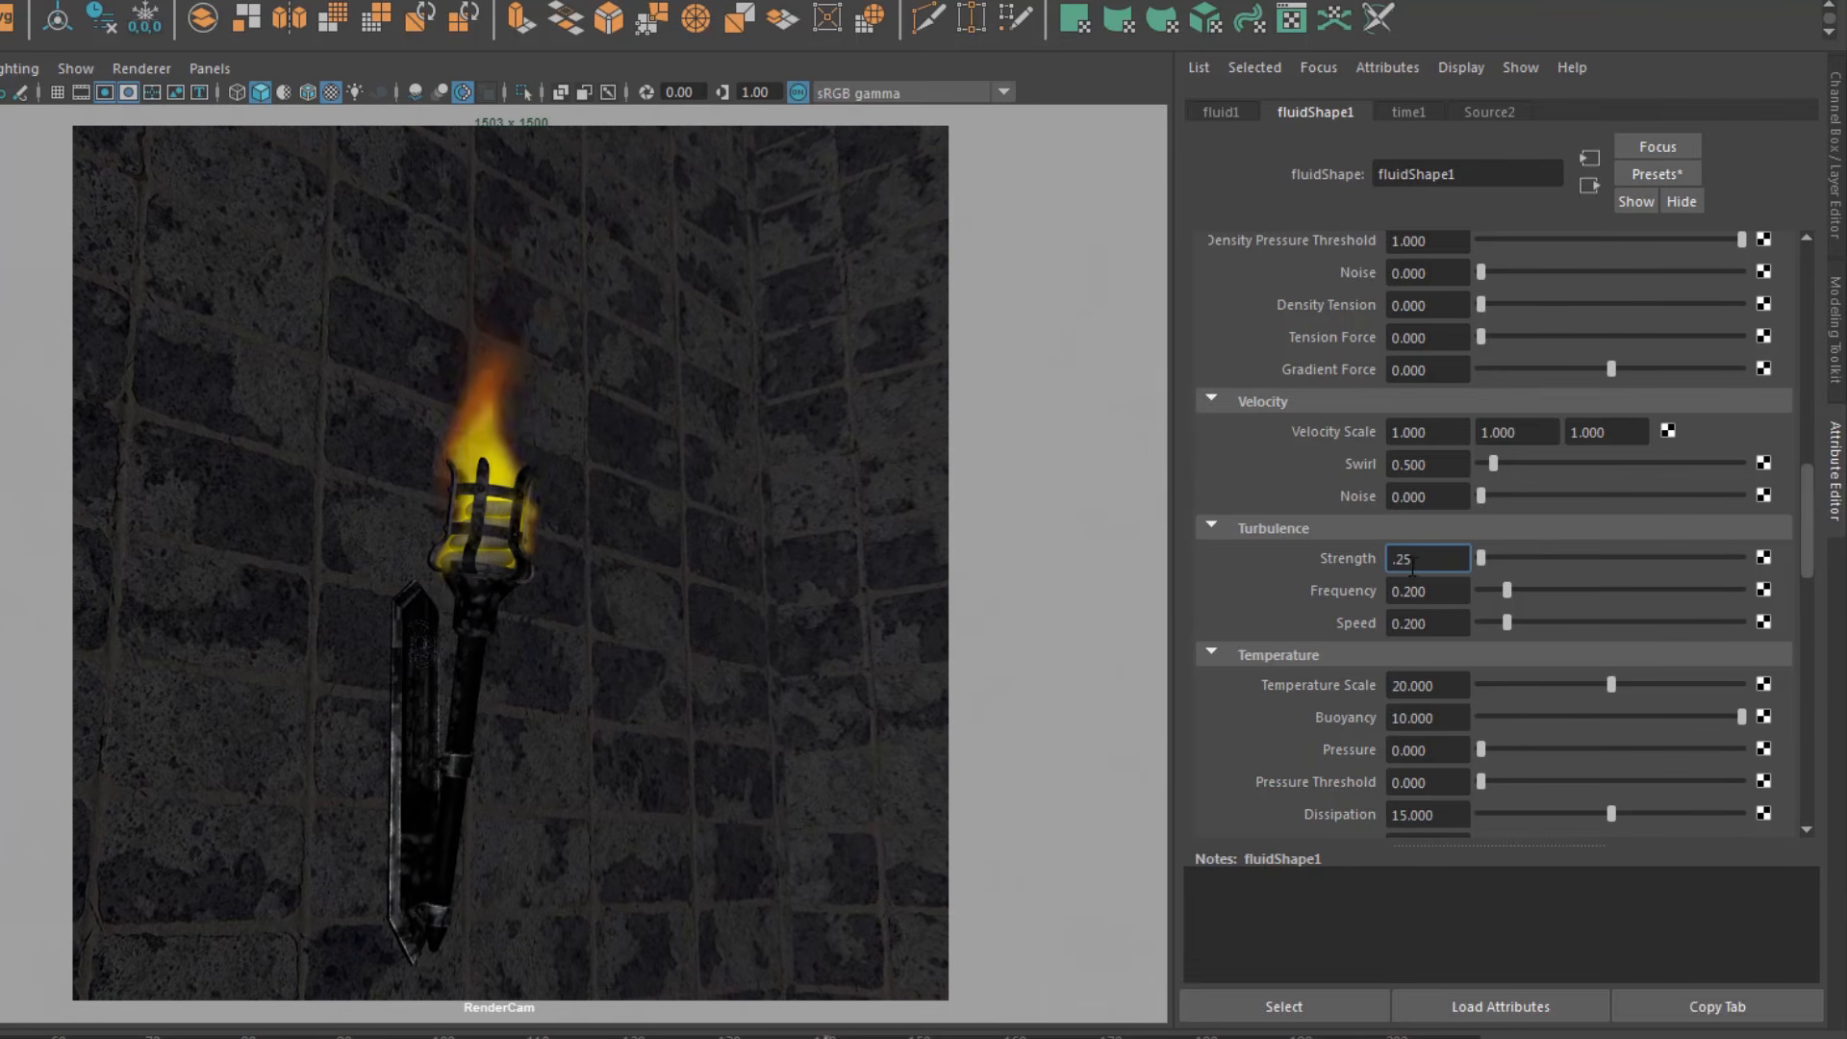
{"action": "key", "text": "Return"}
{"action": "type", "text": ".3"}
{"action": "key", "text": "Return"}
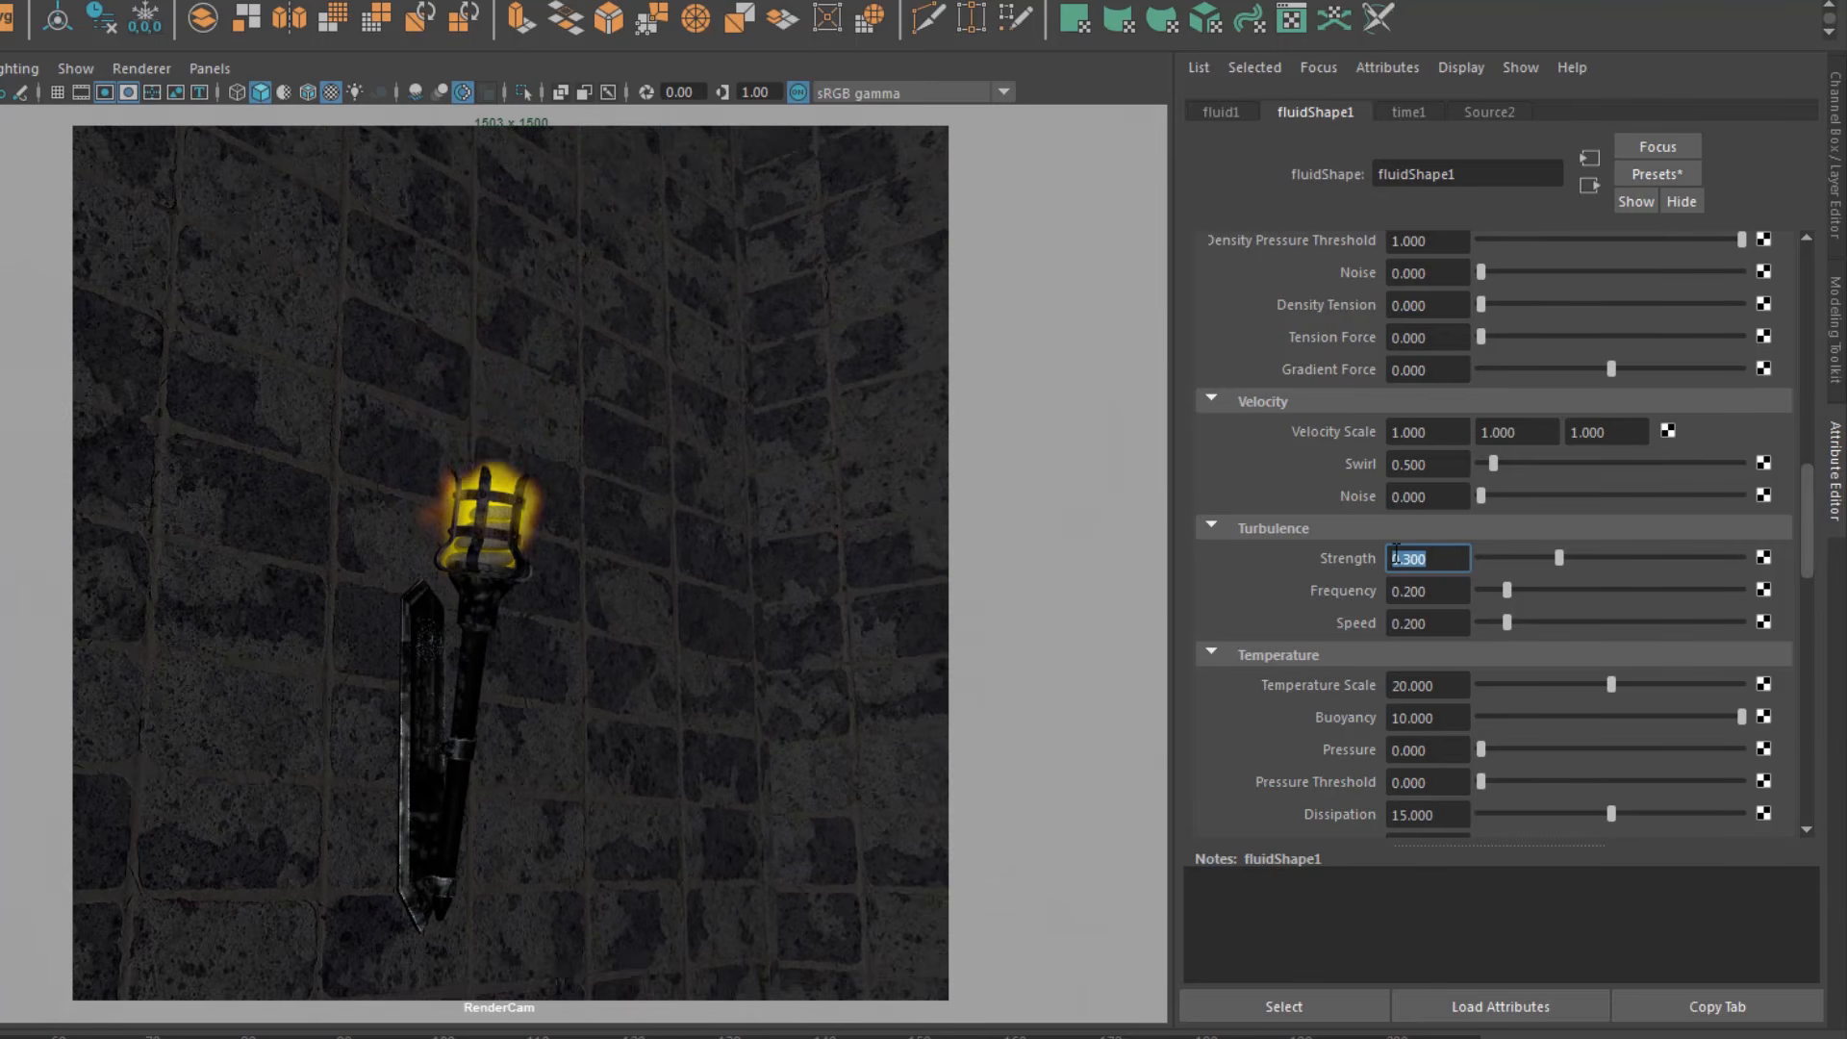
Step: Set fluidShape1's Turbulence Strength to 0.25 and render the torch through RenderCam in the Arnold RenderView
{"action": "type", "text": ".25"}
{"action": "key", "text": "Return"}
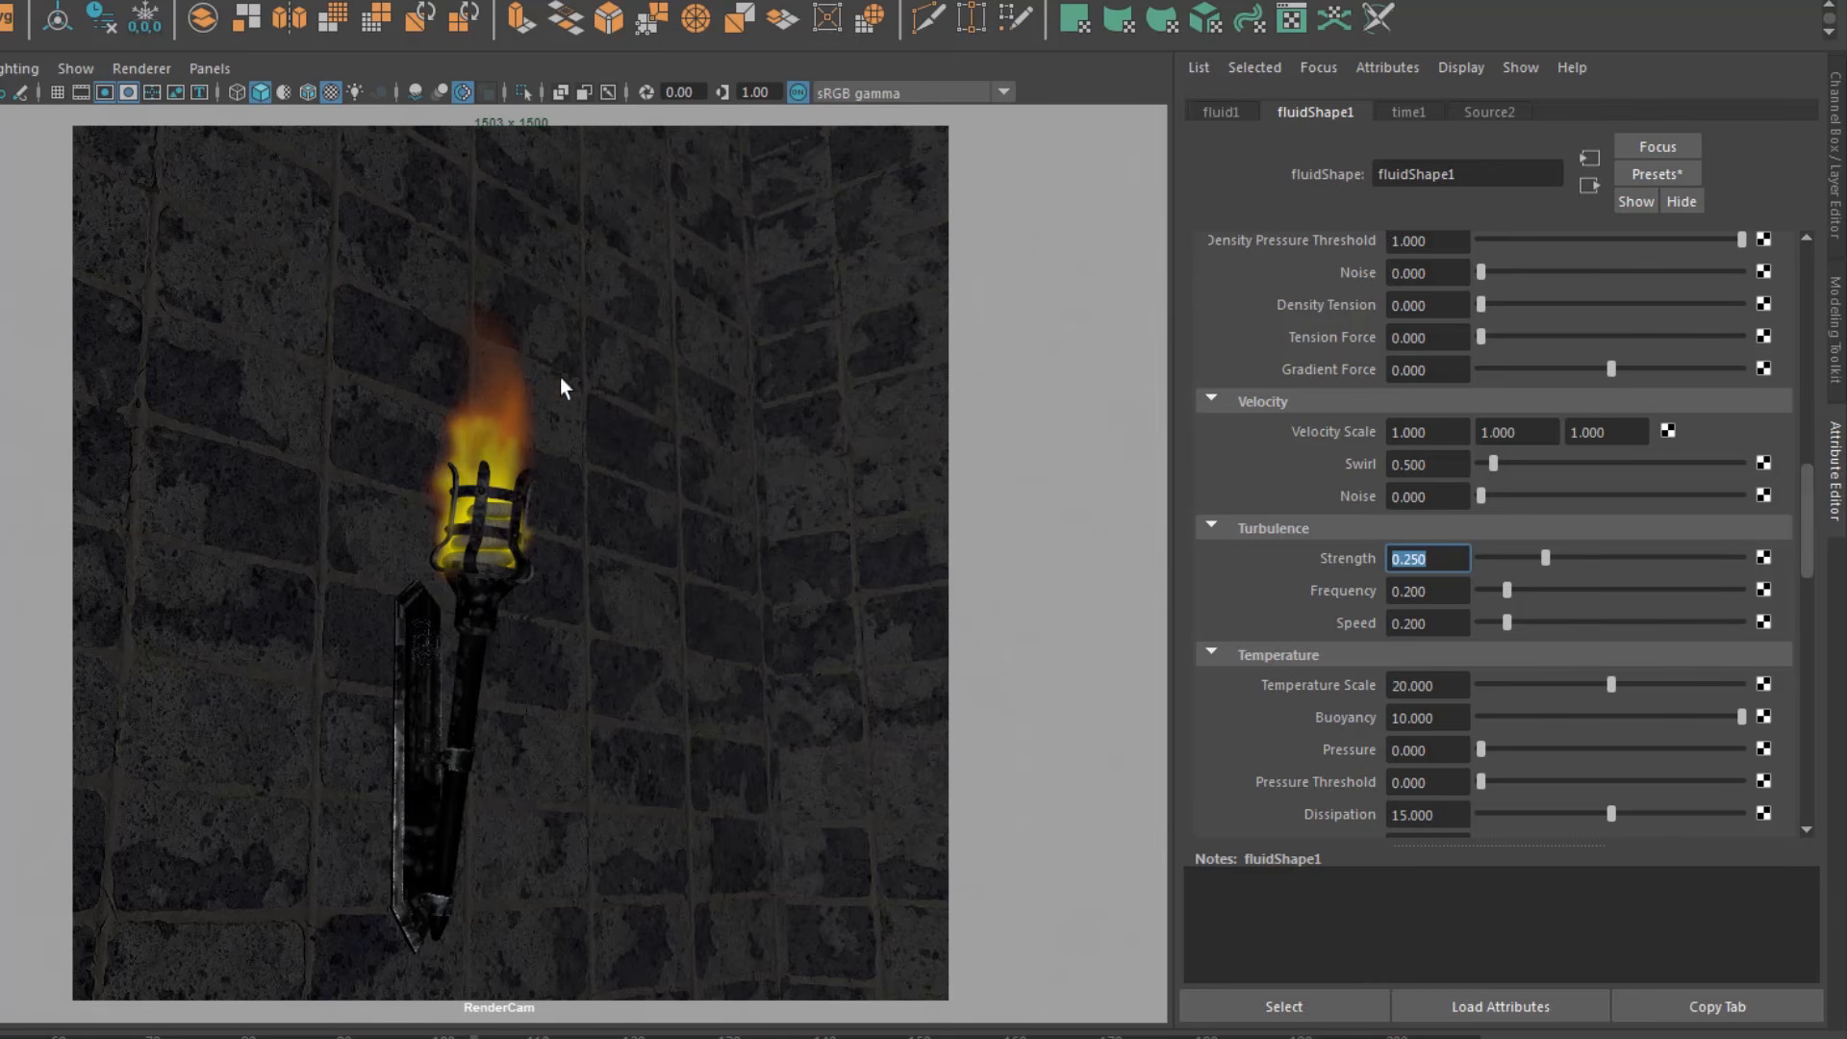
{"action": "left_click", "coordinate": [539, 2]}
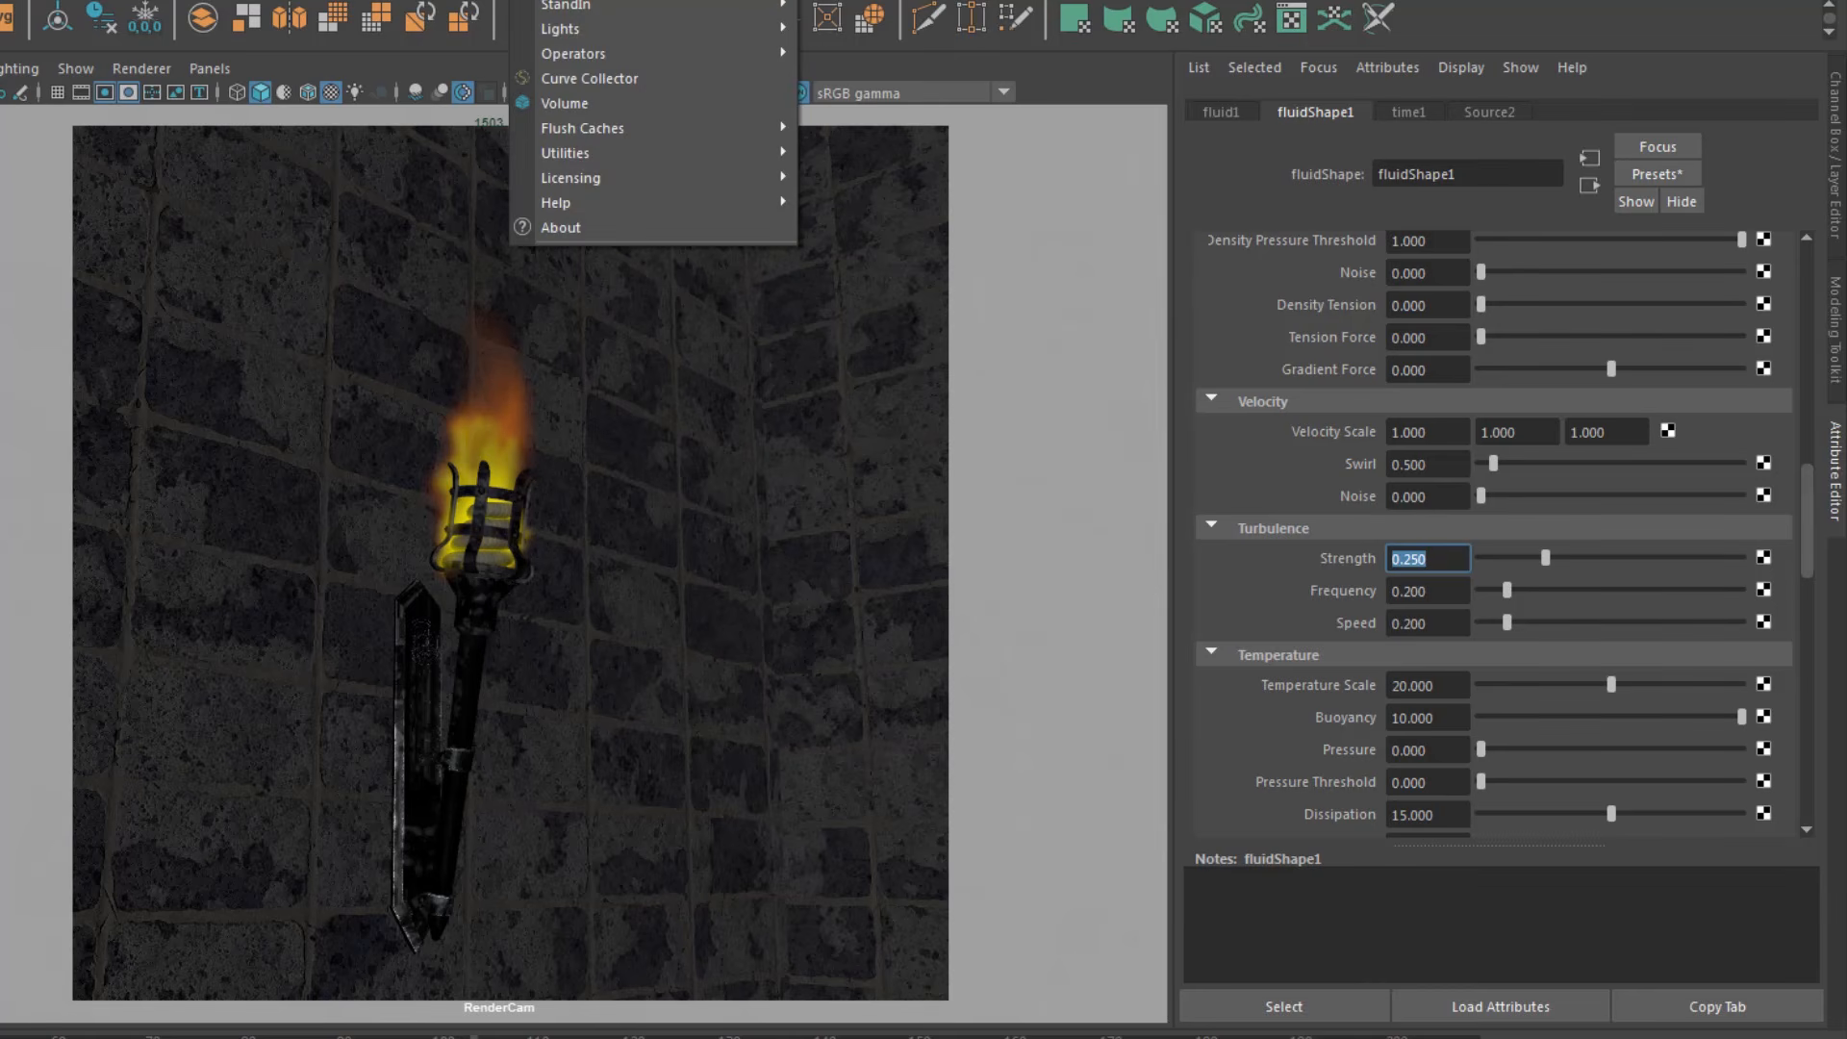
{"action": "left_click", "coordinate": [539, 2]}
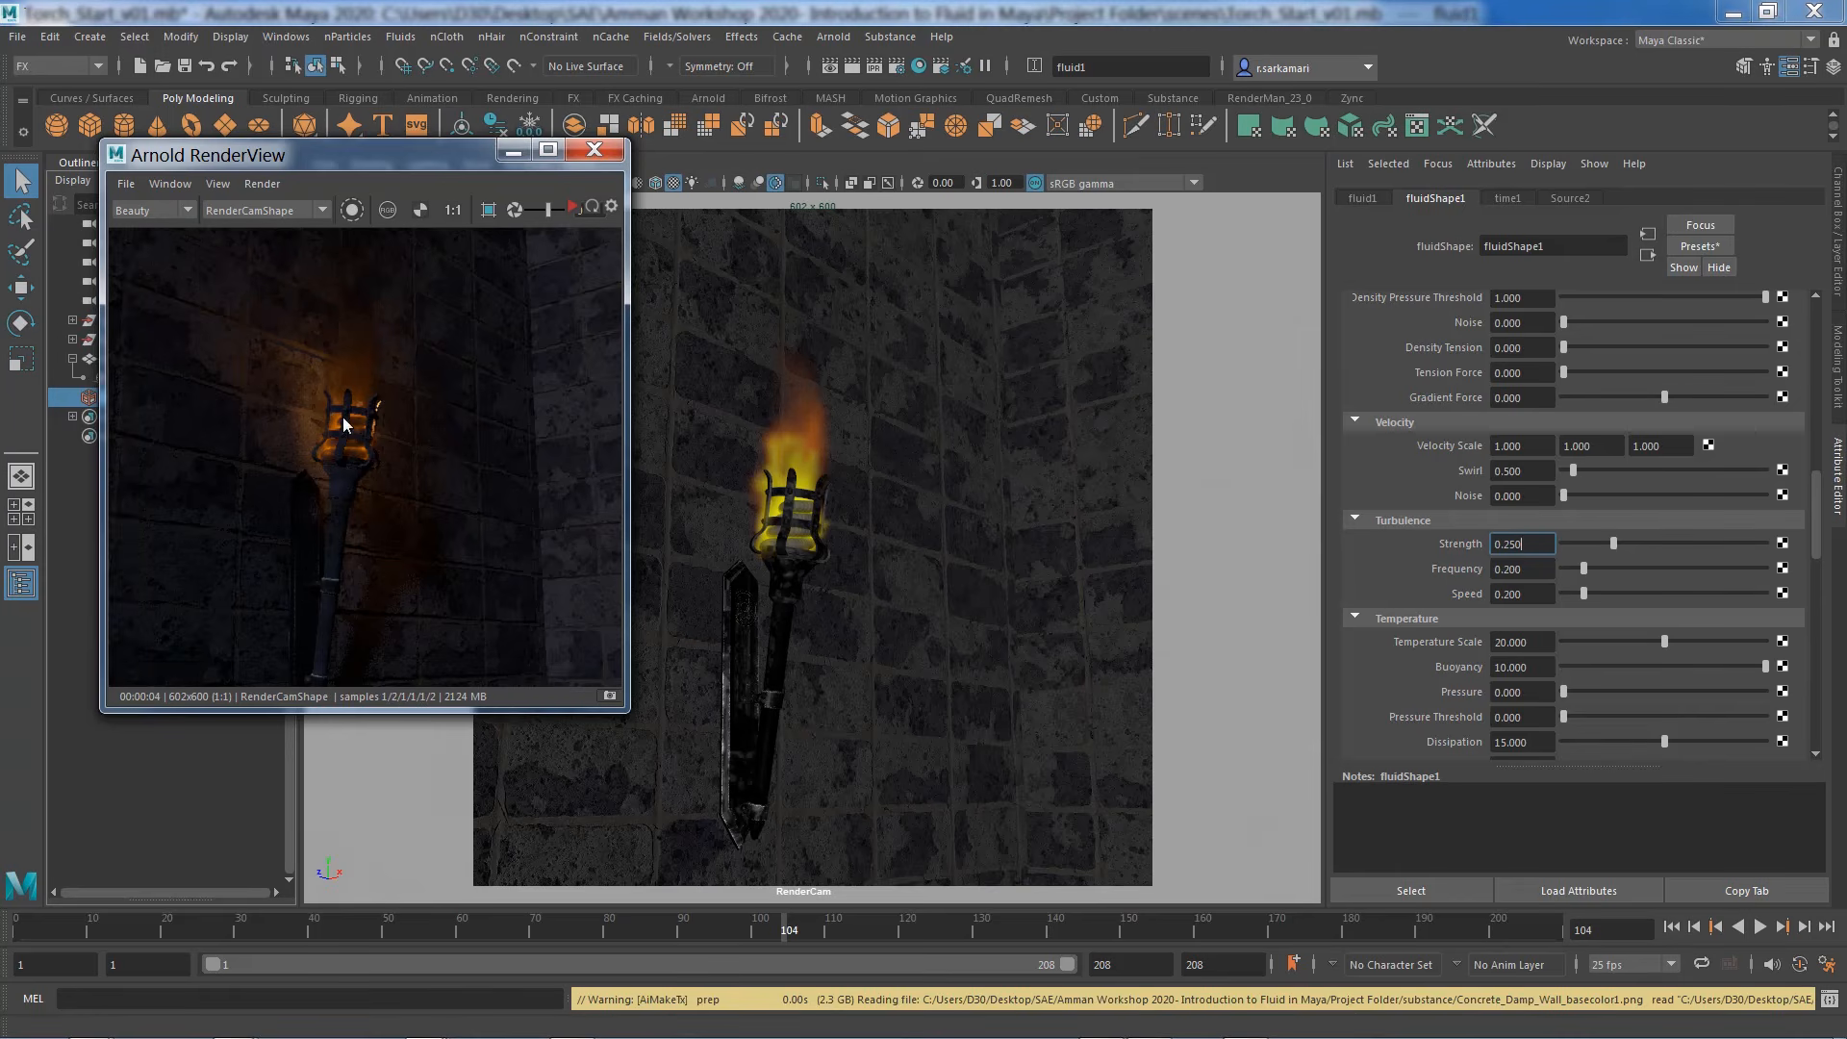
{"action": "left_click", "coordinate": [261, 183]}
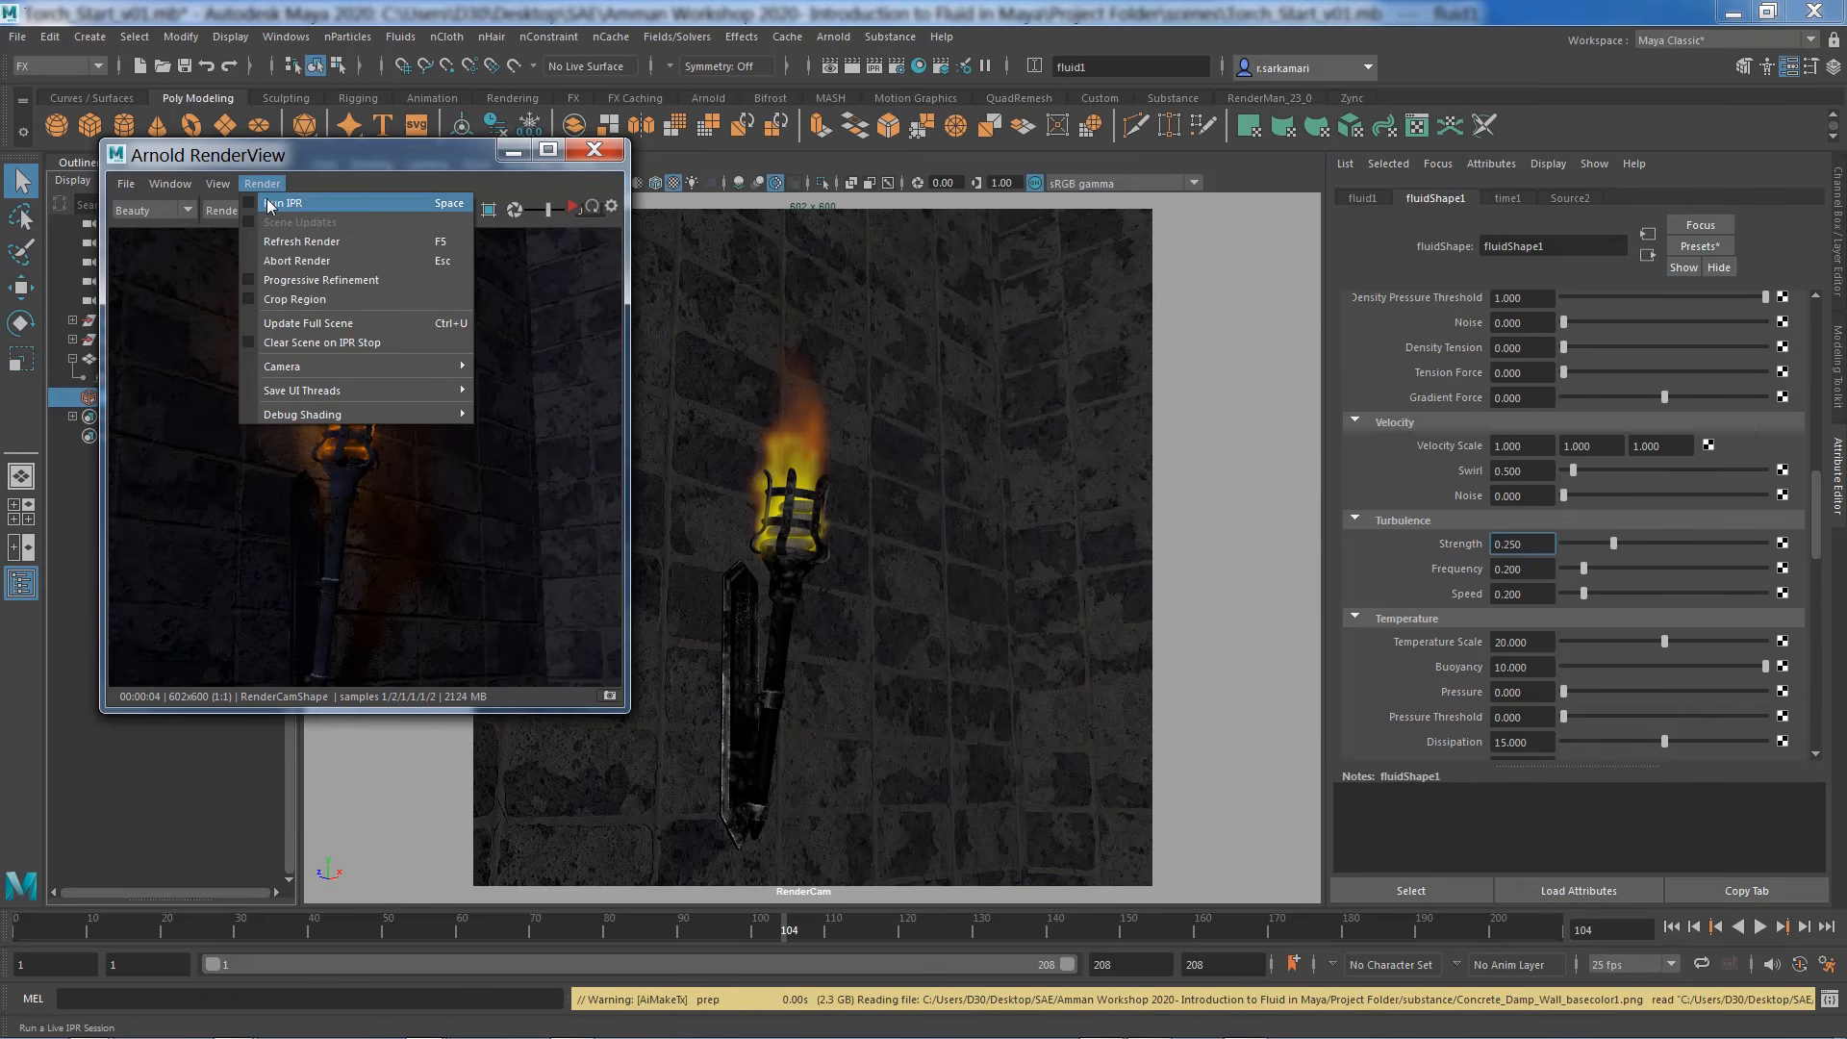
{"action": "left_click", "coordinate": [514, 152]}
{"action": "left_click", "coordinate": [514, 151]}
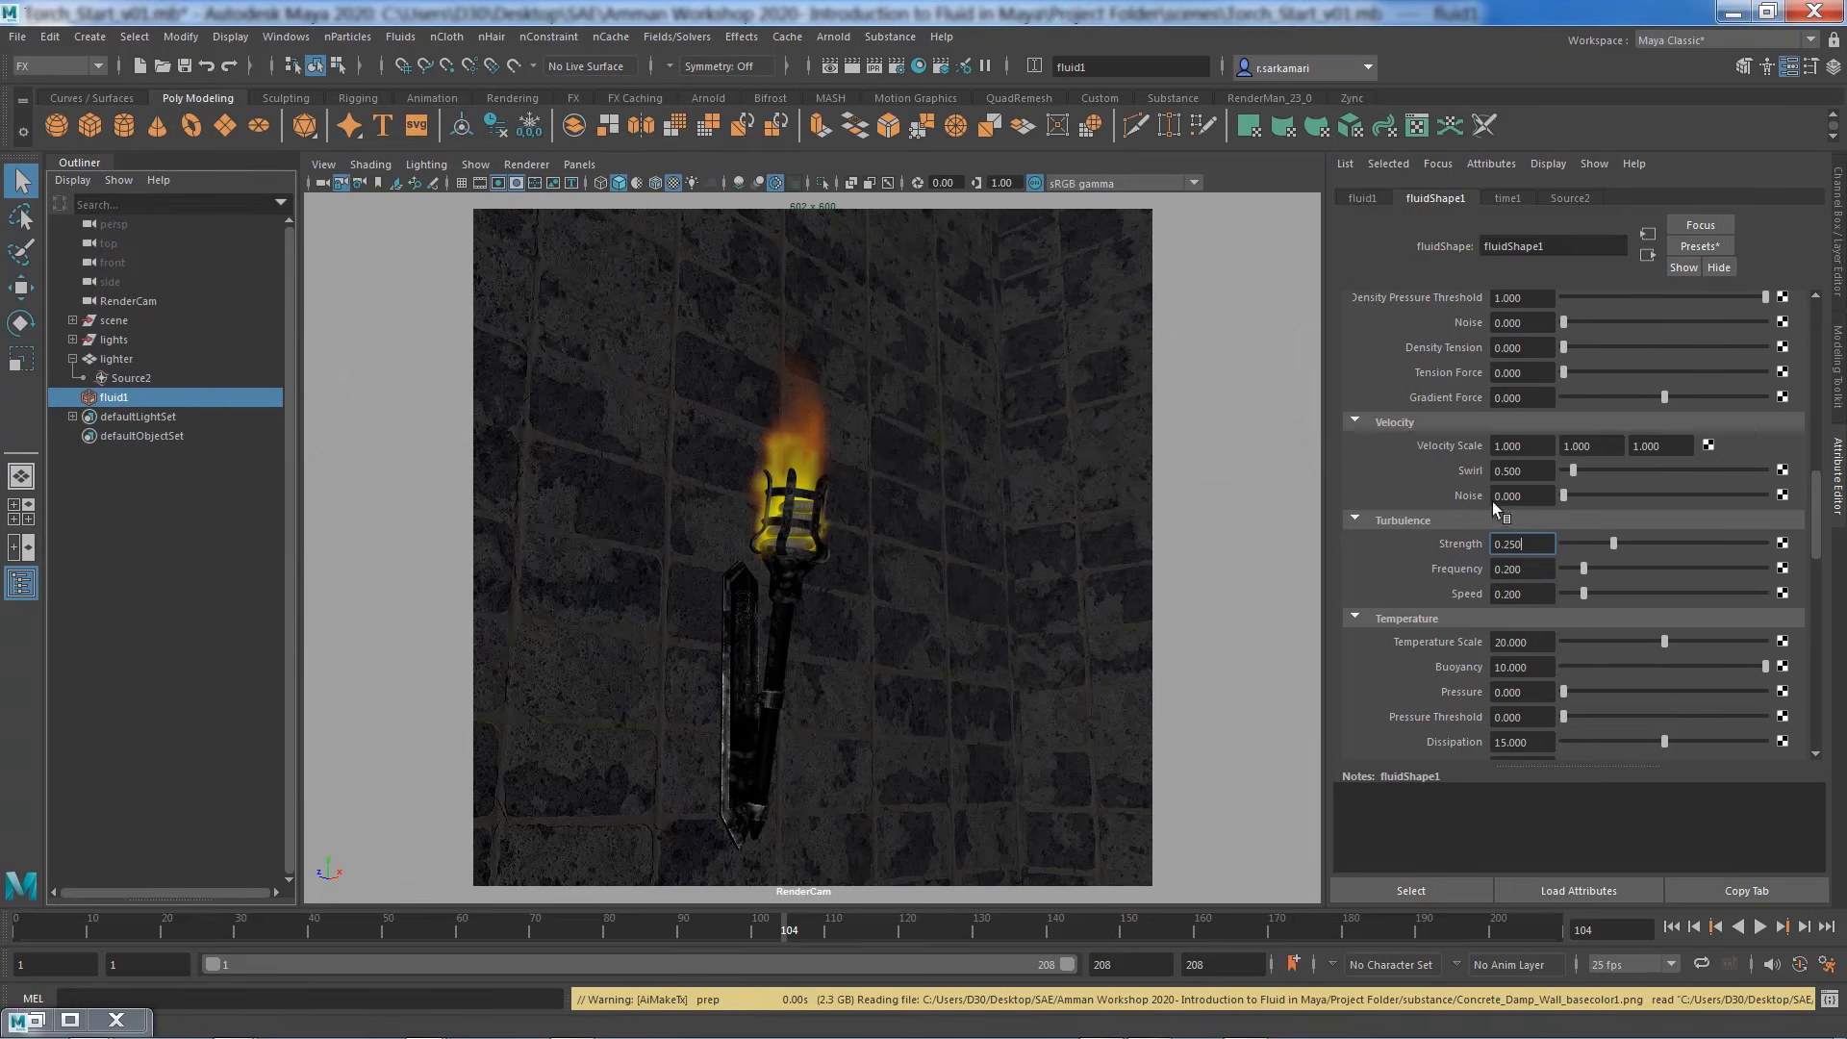
Step: Limit the Arnold render to a crop region around the torch's head and flame, moving the RenderView clear of the viewport's flame
{"action": "left_click_drag", "start_coordinate": [1818, 527], "coordinate": [1817, 404]}
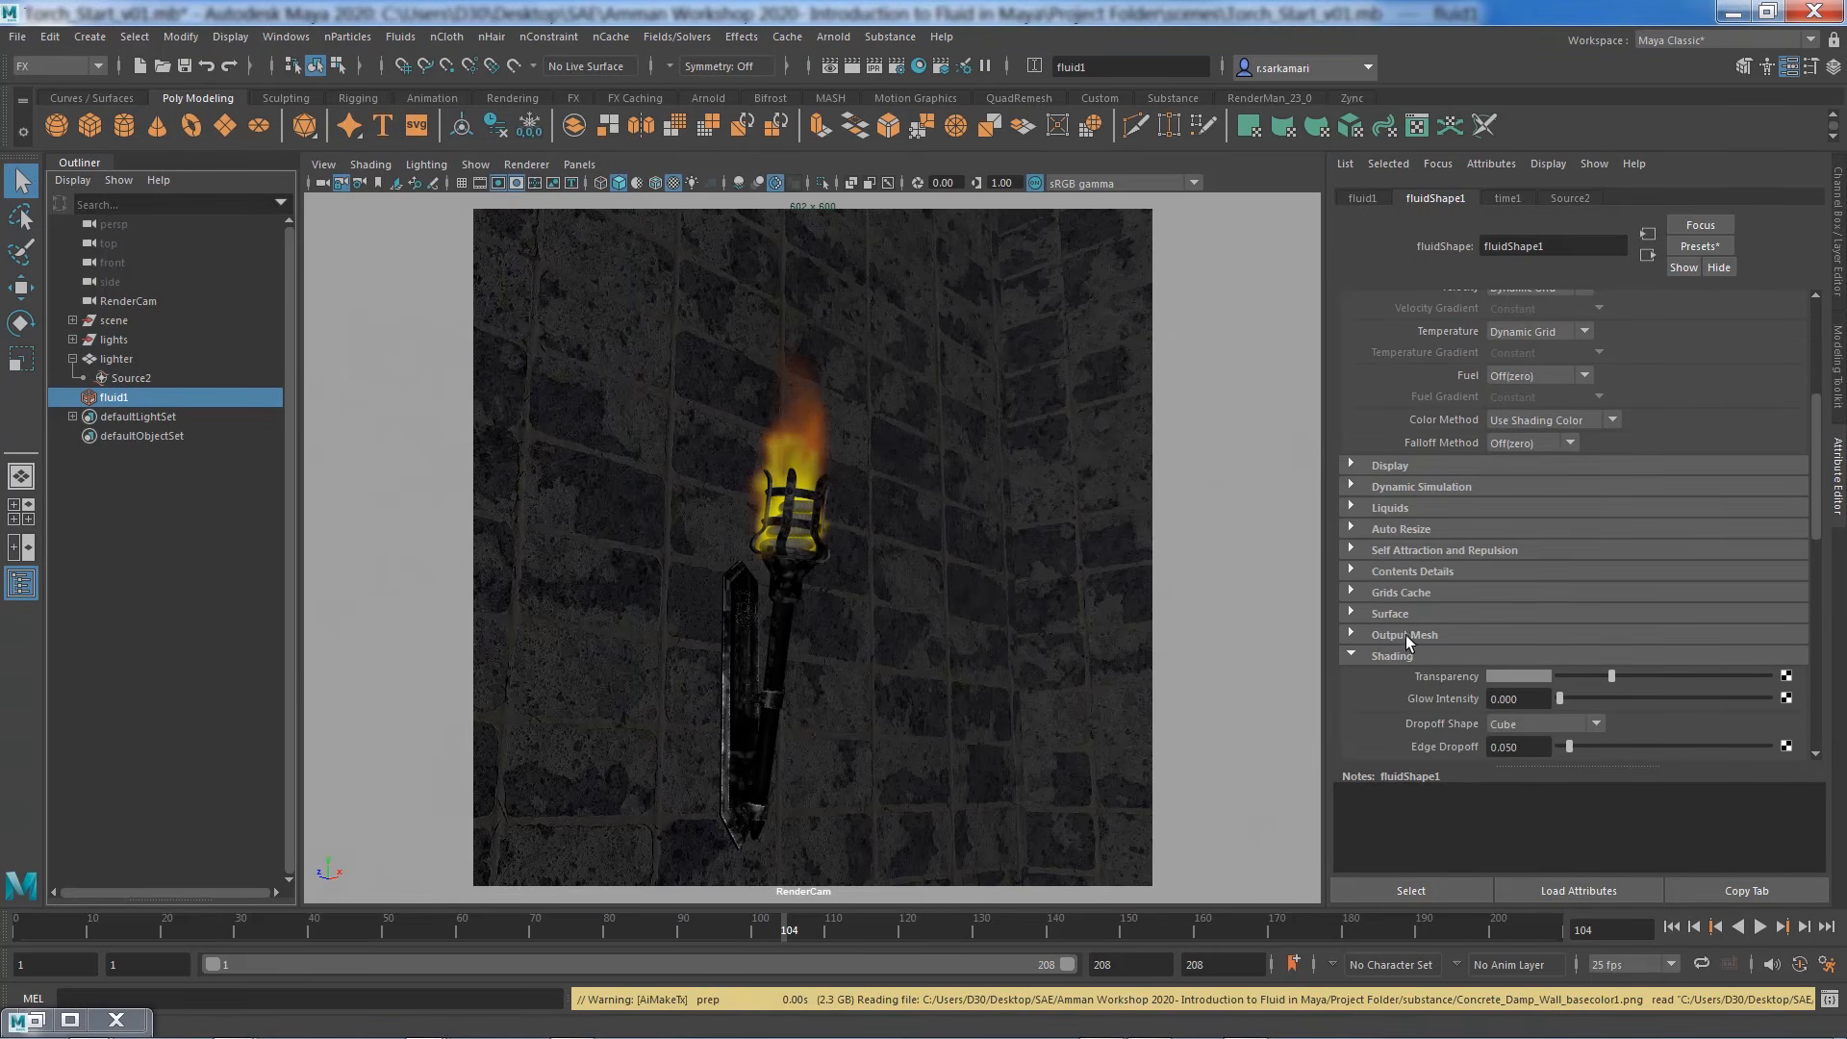
{"action": "scroll", "coordinate": [1406, 643], "scroll_direction": "down", "scroll_amount": 4}
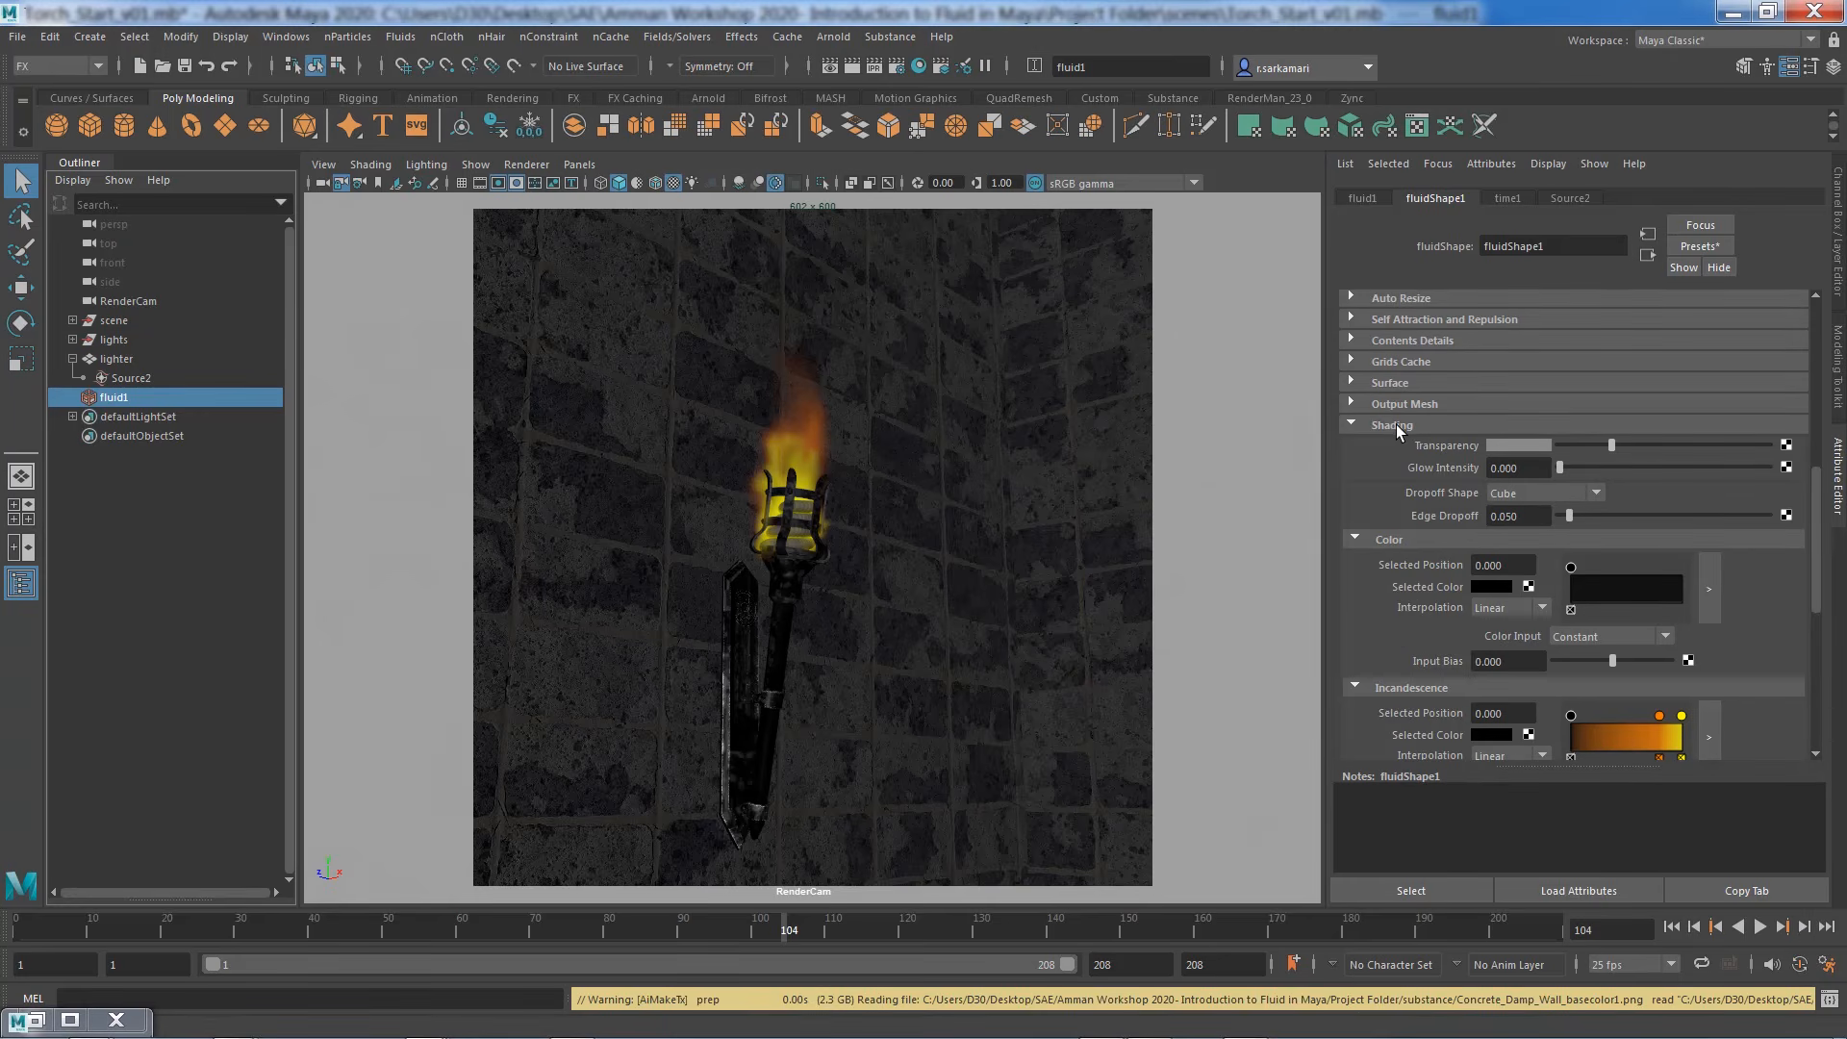
{"action": "left_click", "coordinate": [39, 1023]}
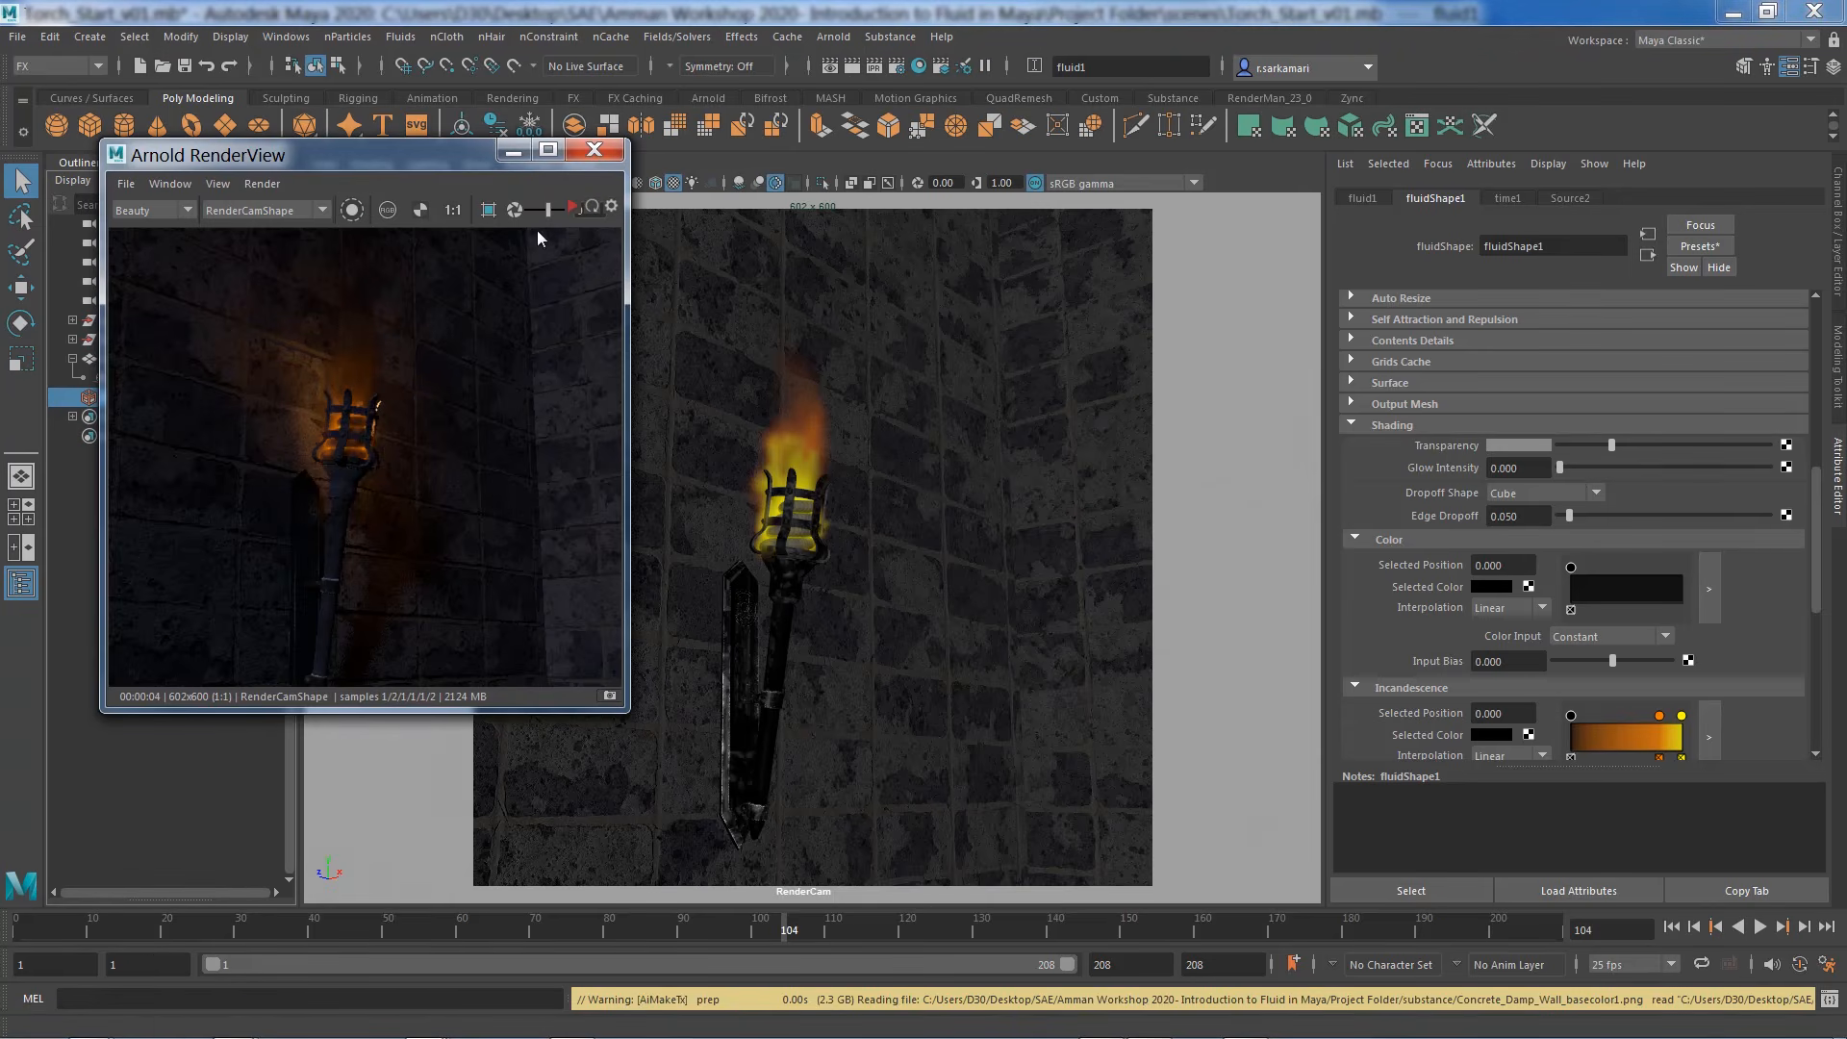
{"action": "left_click", "coordinate": [488, 210]}
{"action": "left_click_drag", "start_coordinate": [260, 290], "coordinate": [418, 499]}
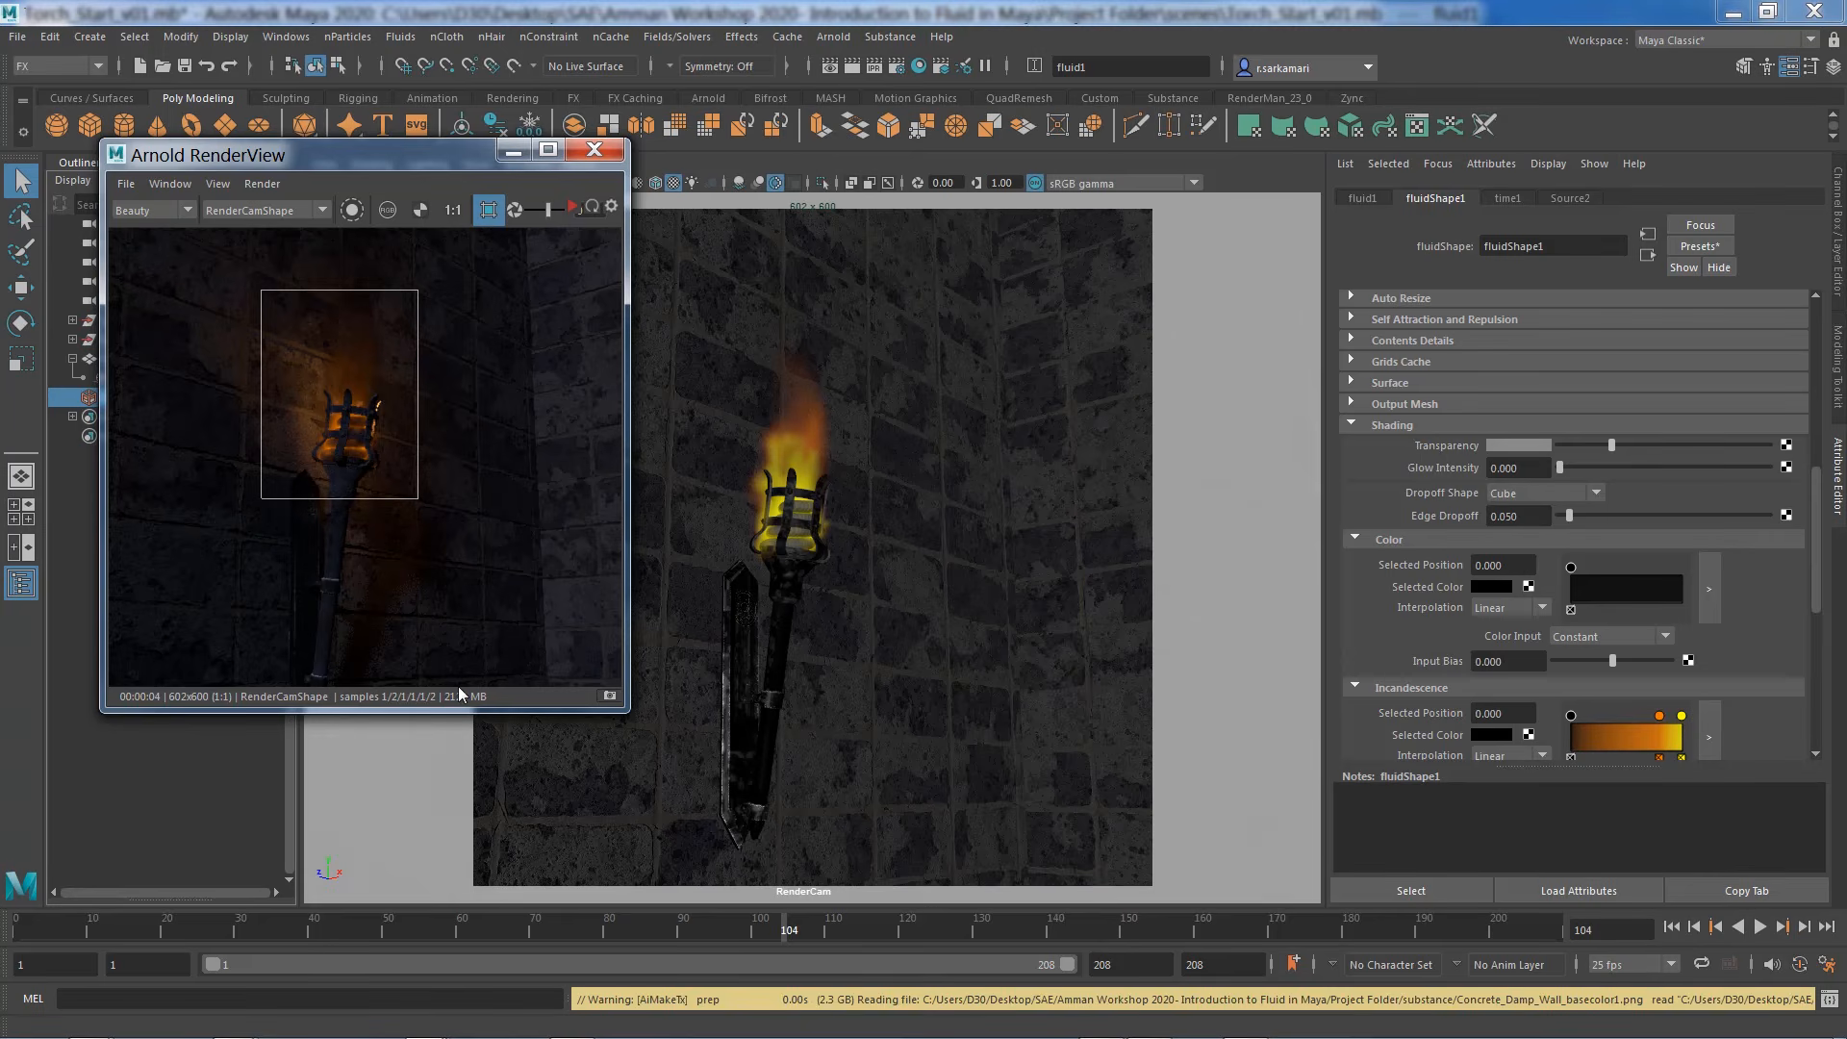
{"action": "left_click_drag", "start_coordinate": [366, 154], "coordinate": [314, 343]}
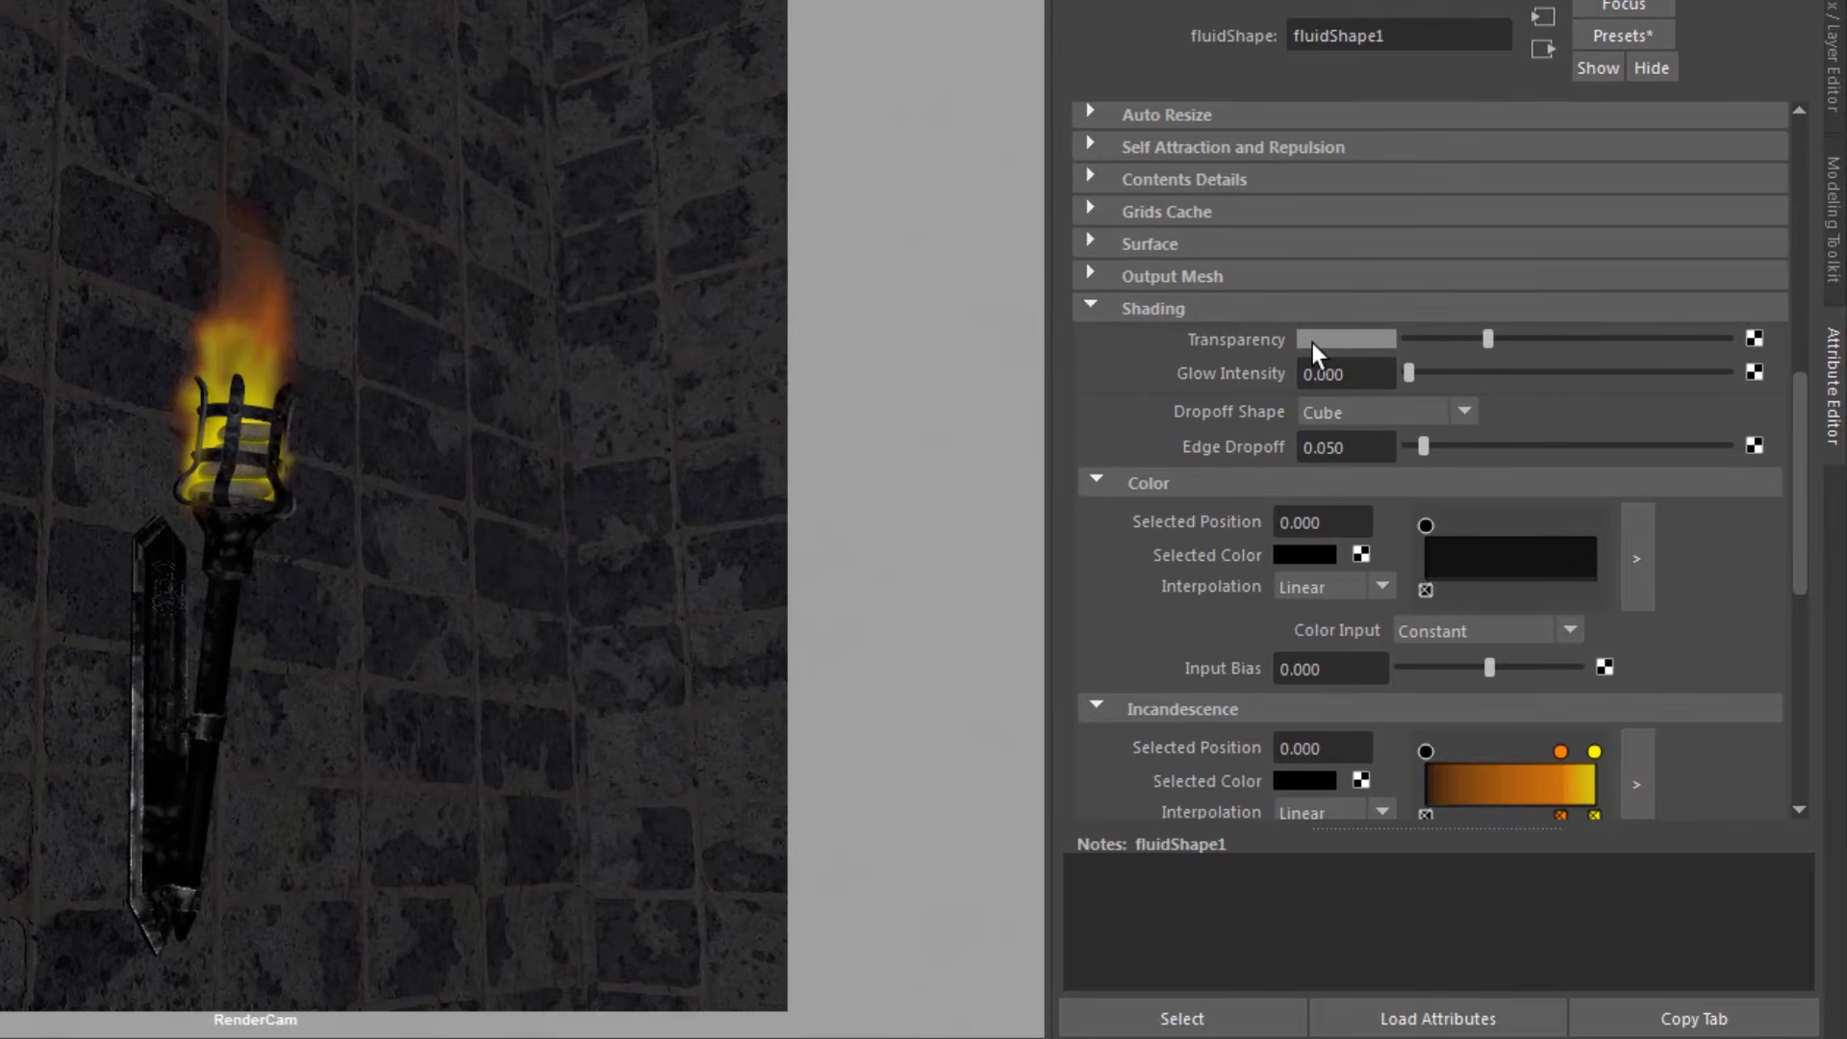
Step: Darken fluidShape1's Transparency colour in Shading to a V value of 0.2
{"action": "left_click", "coordinate": [1312, 340]}
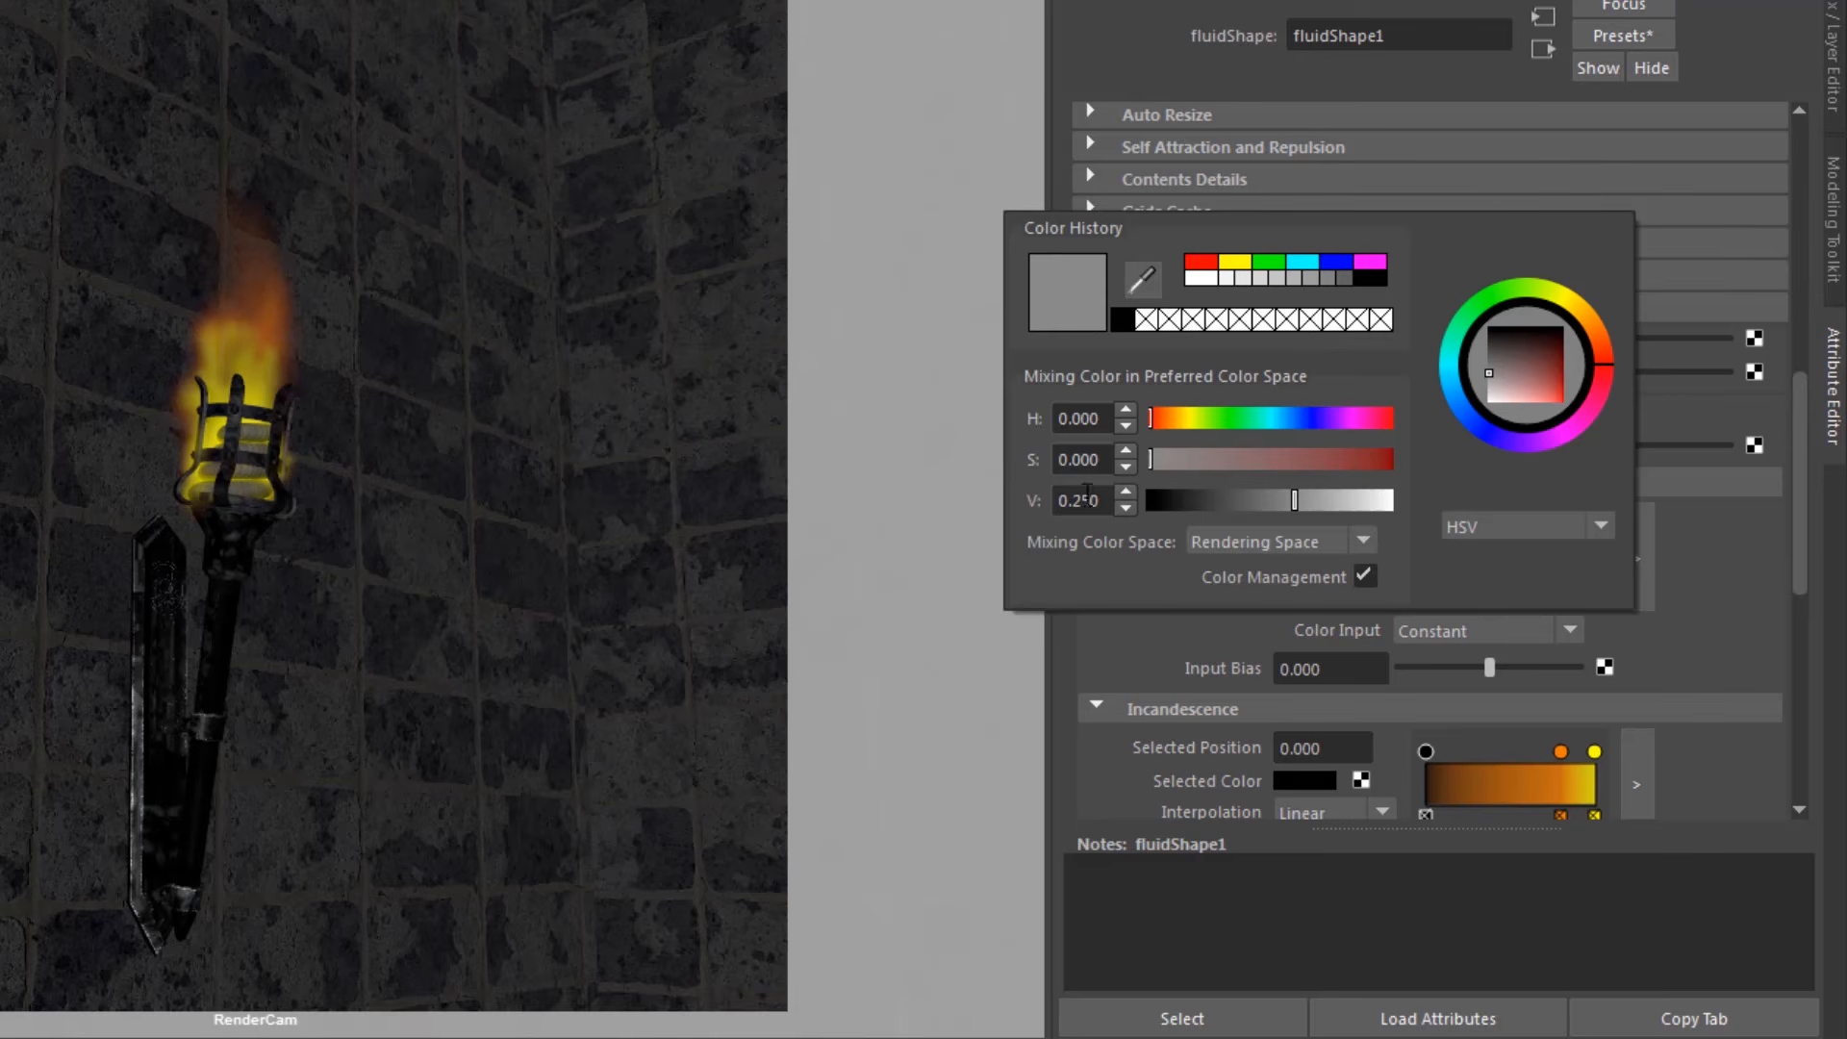
{"action": "left_click_drag", "start_coordinate": [1084, 493], "coordinate": [1098, 491]}
{"action": "type", "text": "0"}
{"action": "key", "text": "Return"}
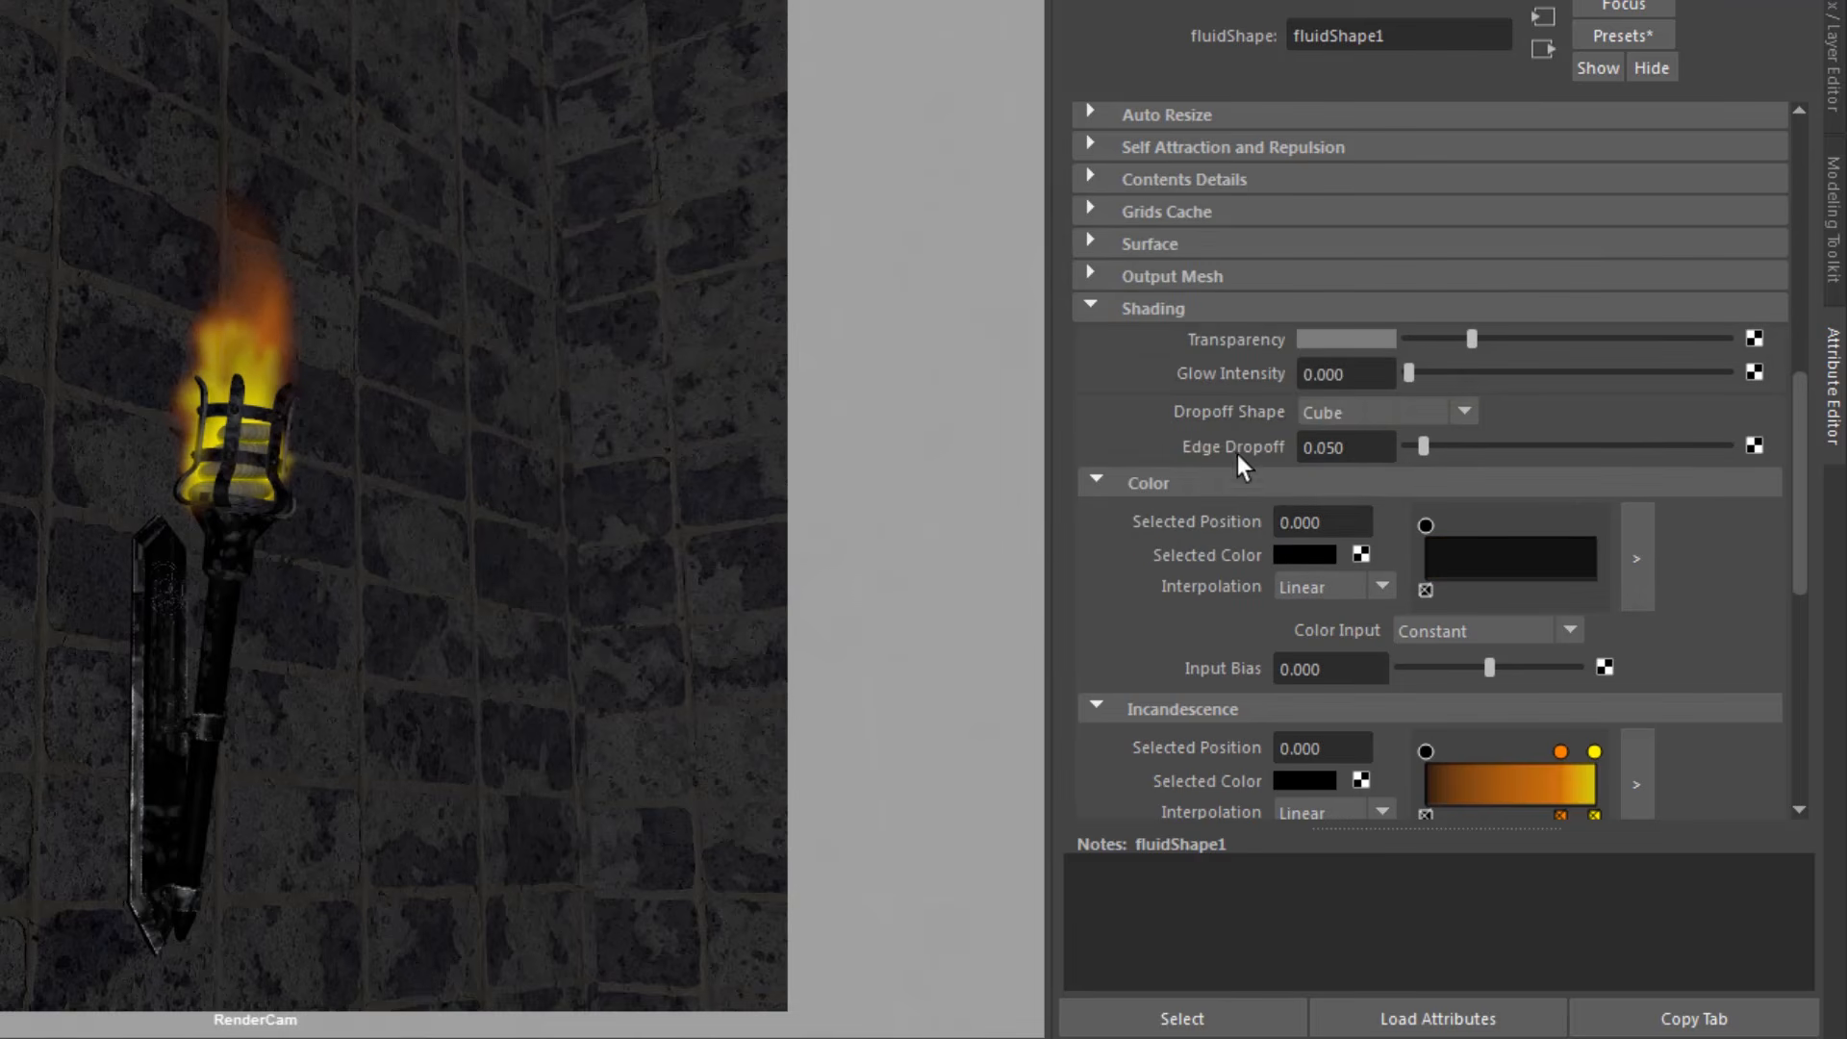
Step: Keep the Cube Dropoff Shape and set fluidShape1's Edge Dropoff to 0.7, trying 0.8 first
{"action": "left_click", "coordinate": [1326, 415]}
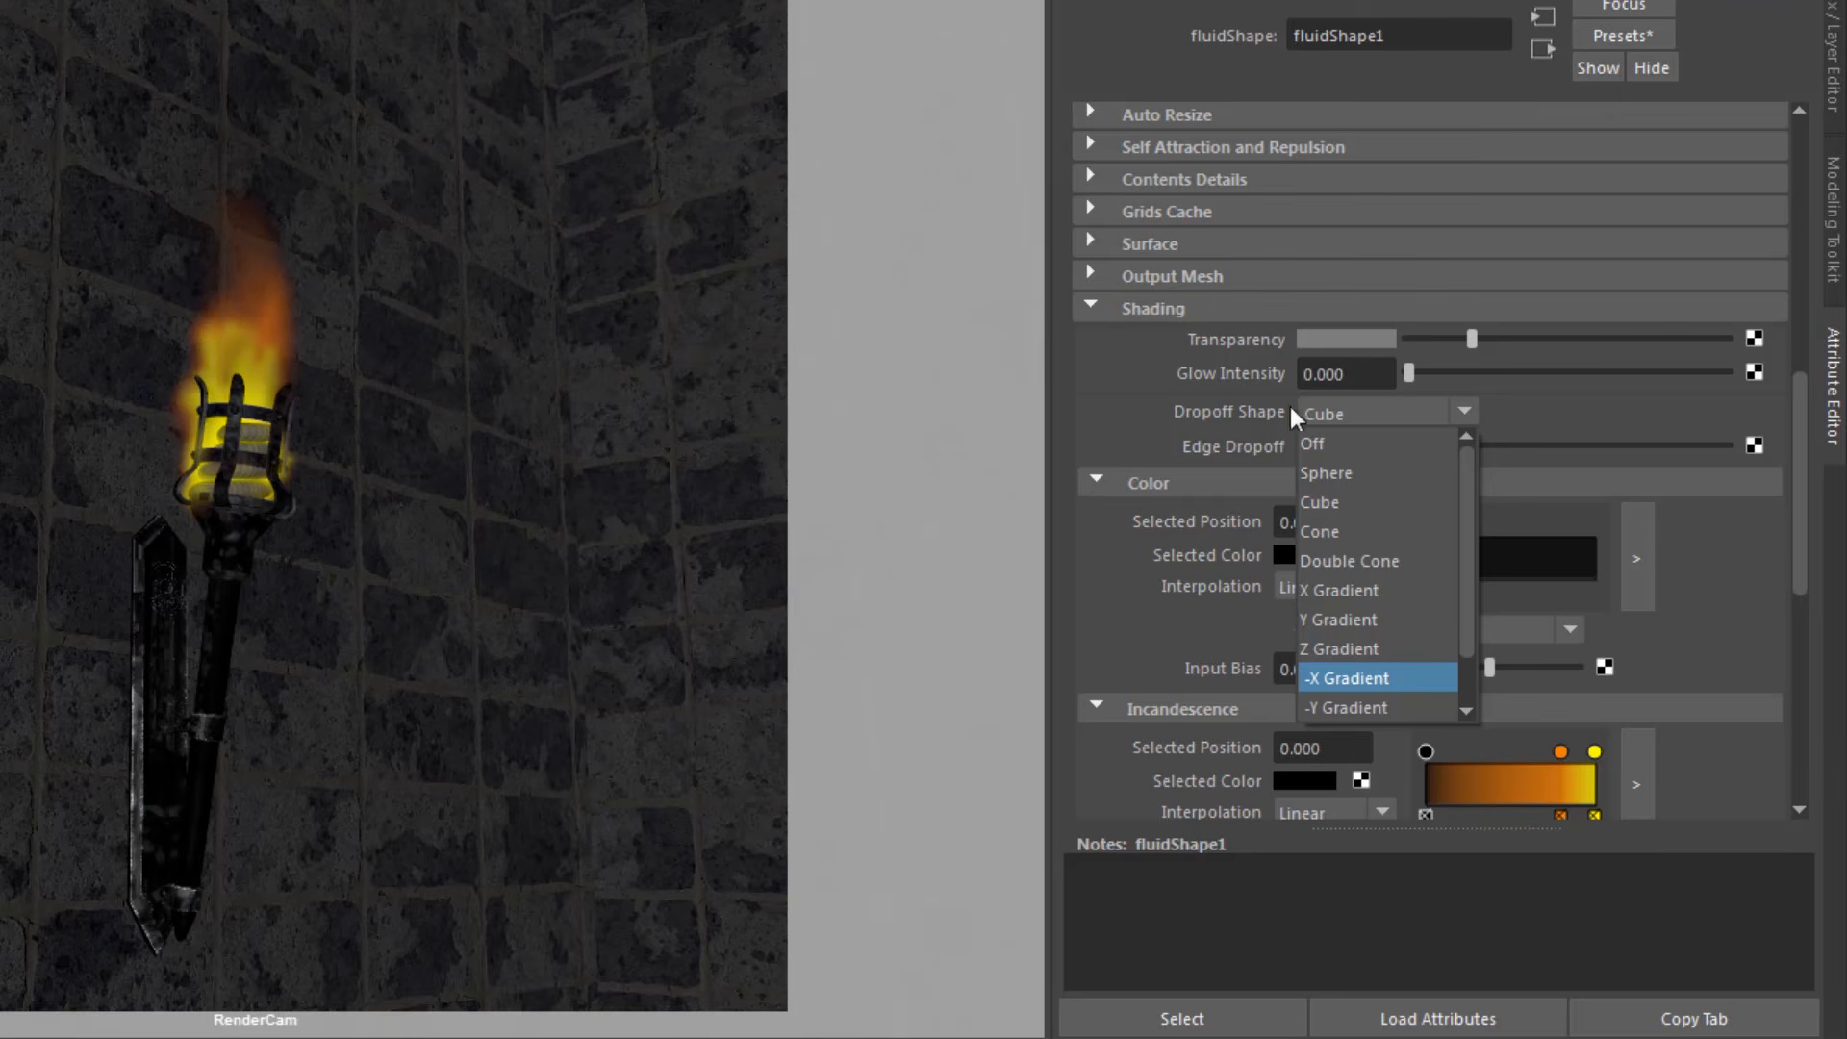
{"action": "left_click", "coordinate": [1105, 417]}
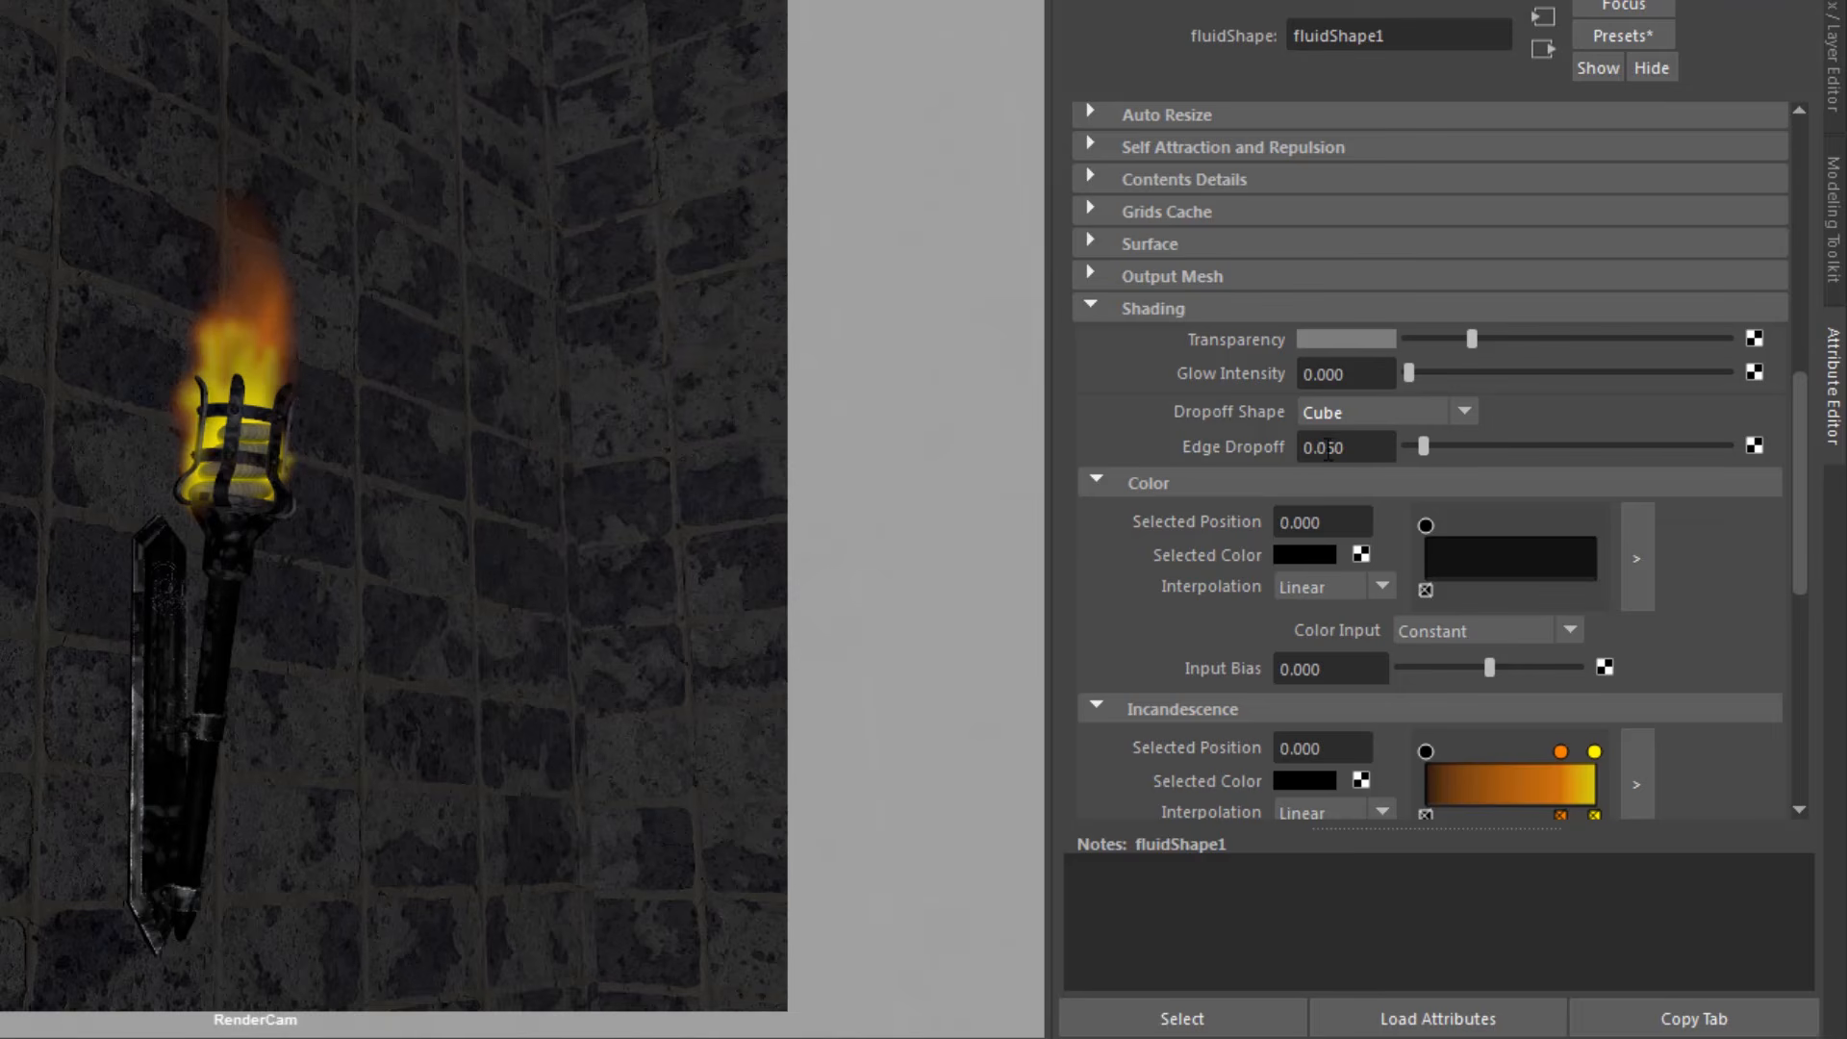
{"action": "key", "text": "Tab"}
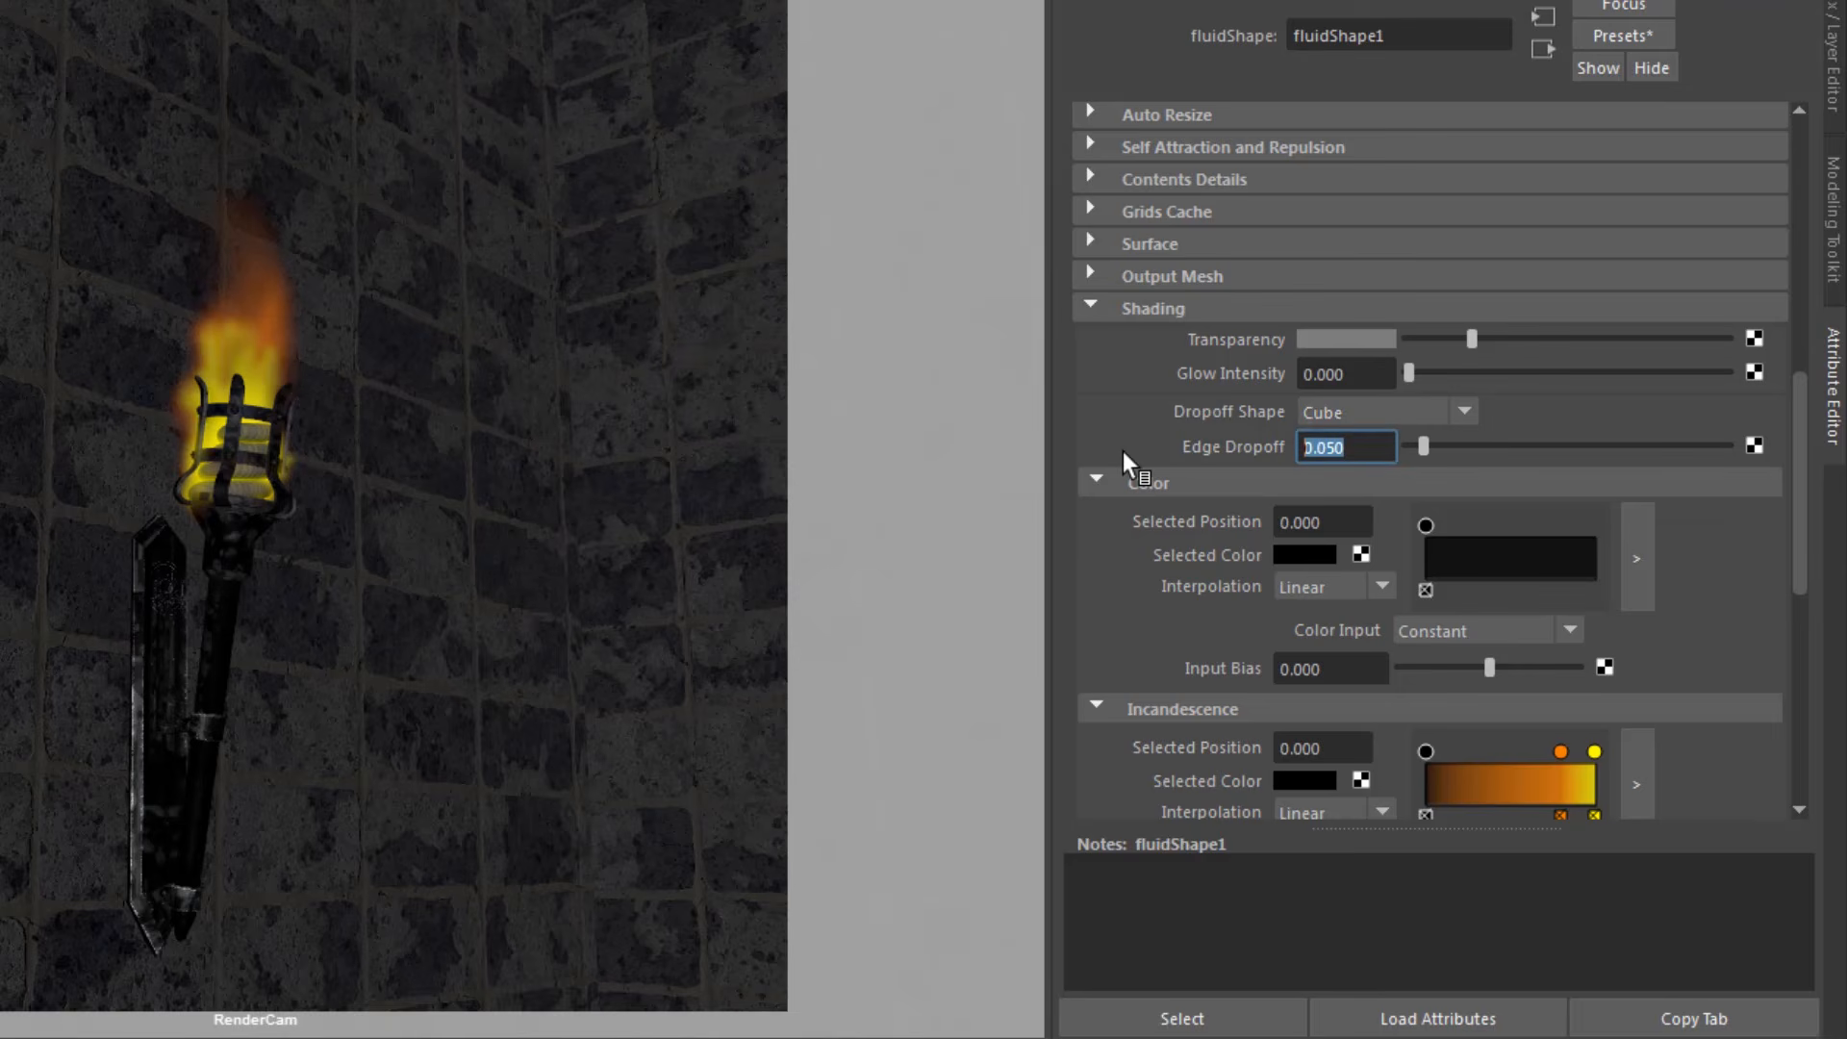
{"action": "type", "text": "0.8"}
{"action": "key", "text": "Return"}
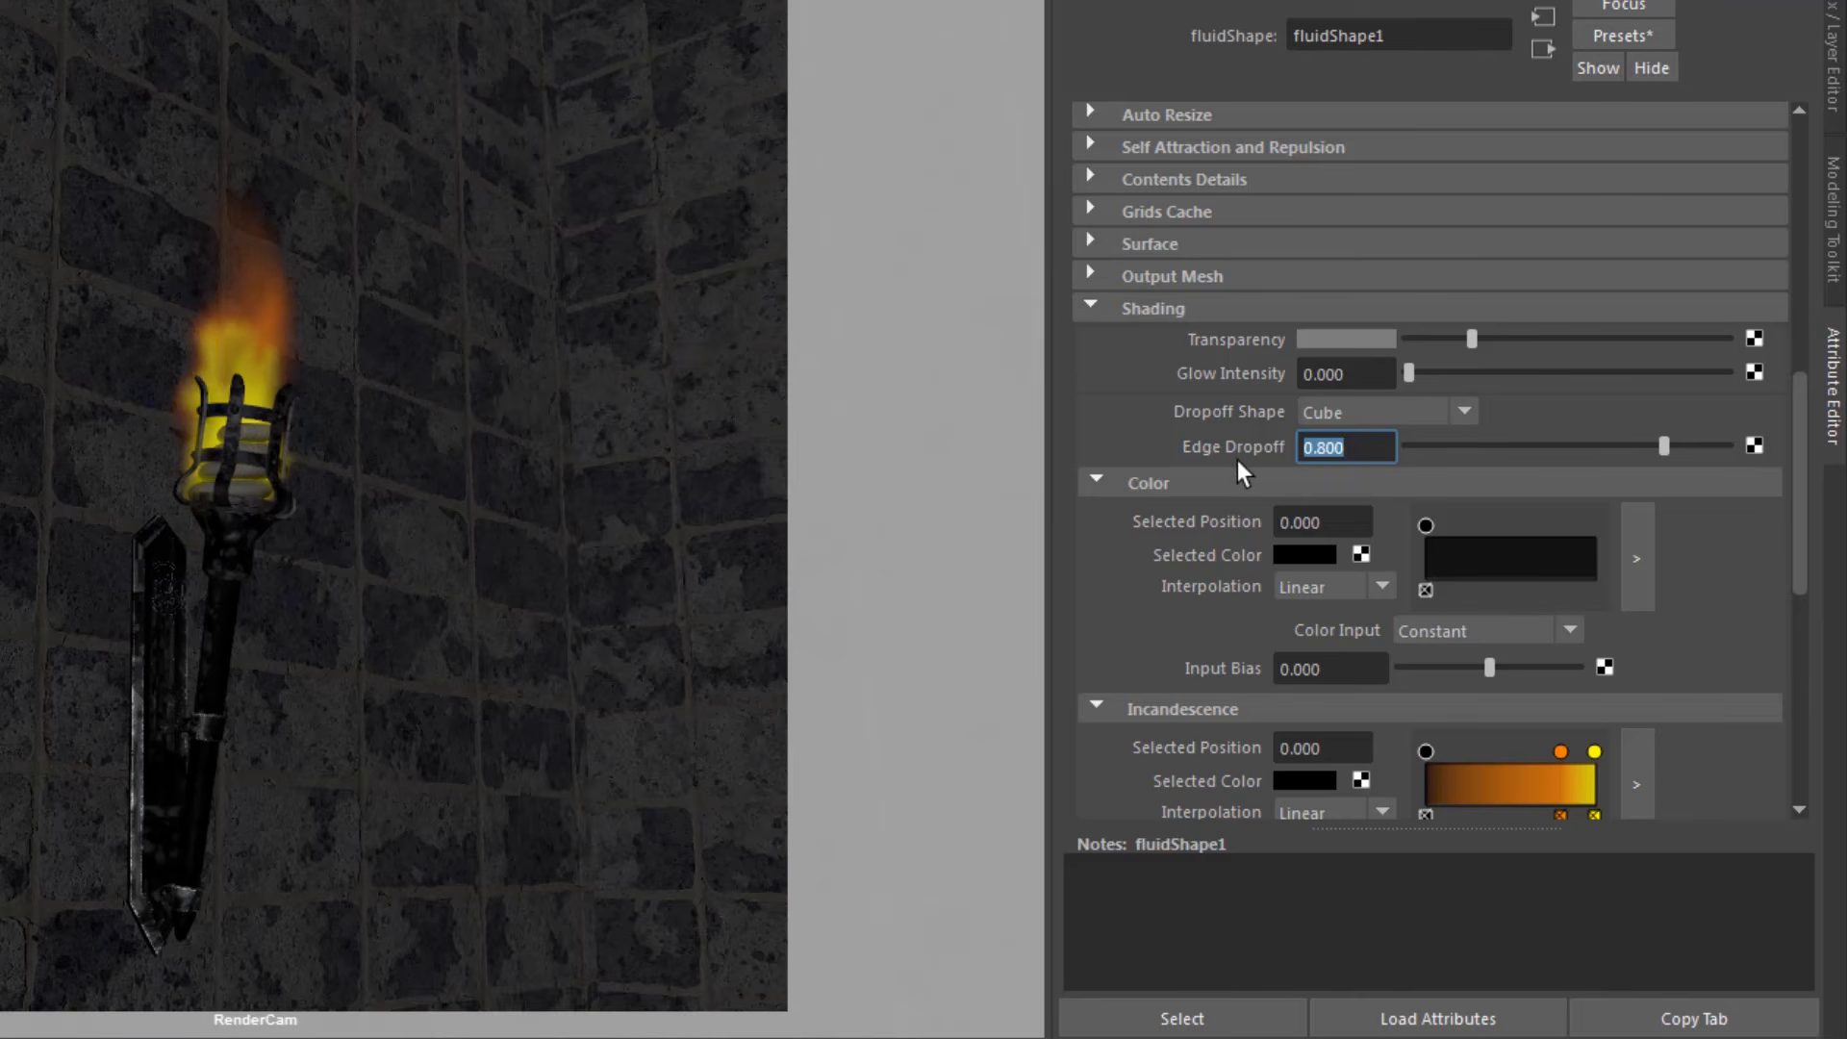
{"action": "type", "text": "0.7"}
{"action": "key", "text": "Return"}
Step: Rework fluidShape1's Incandescence ramp in its enlarged editor with orange near the start, yellow at about 0.17, and orange keys up to 0.5113
{"action": "scroll", "coordinate": [1799, 568], "scroll_direction": "down", "scroll_amount": 5}
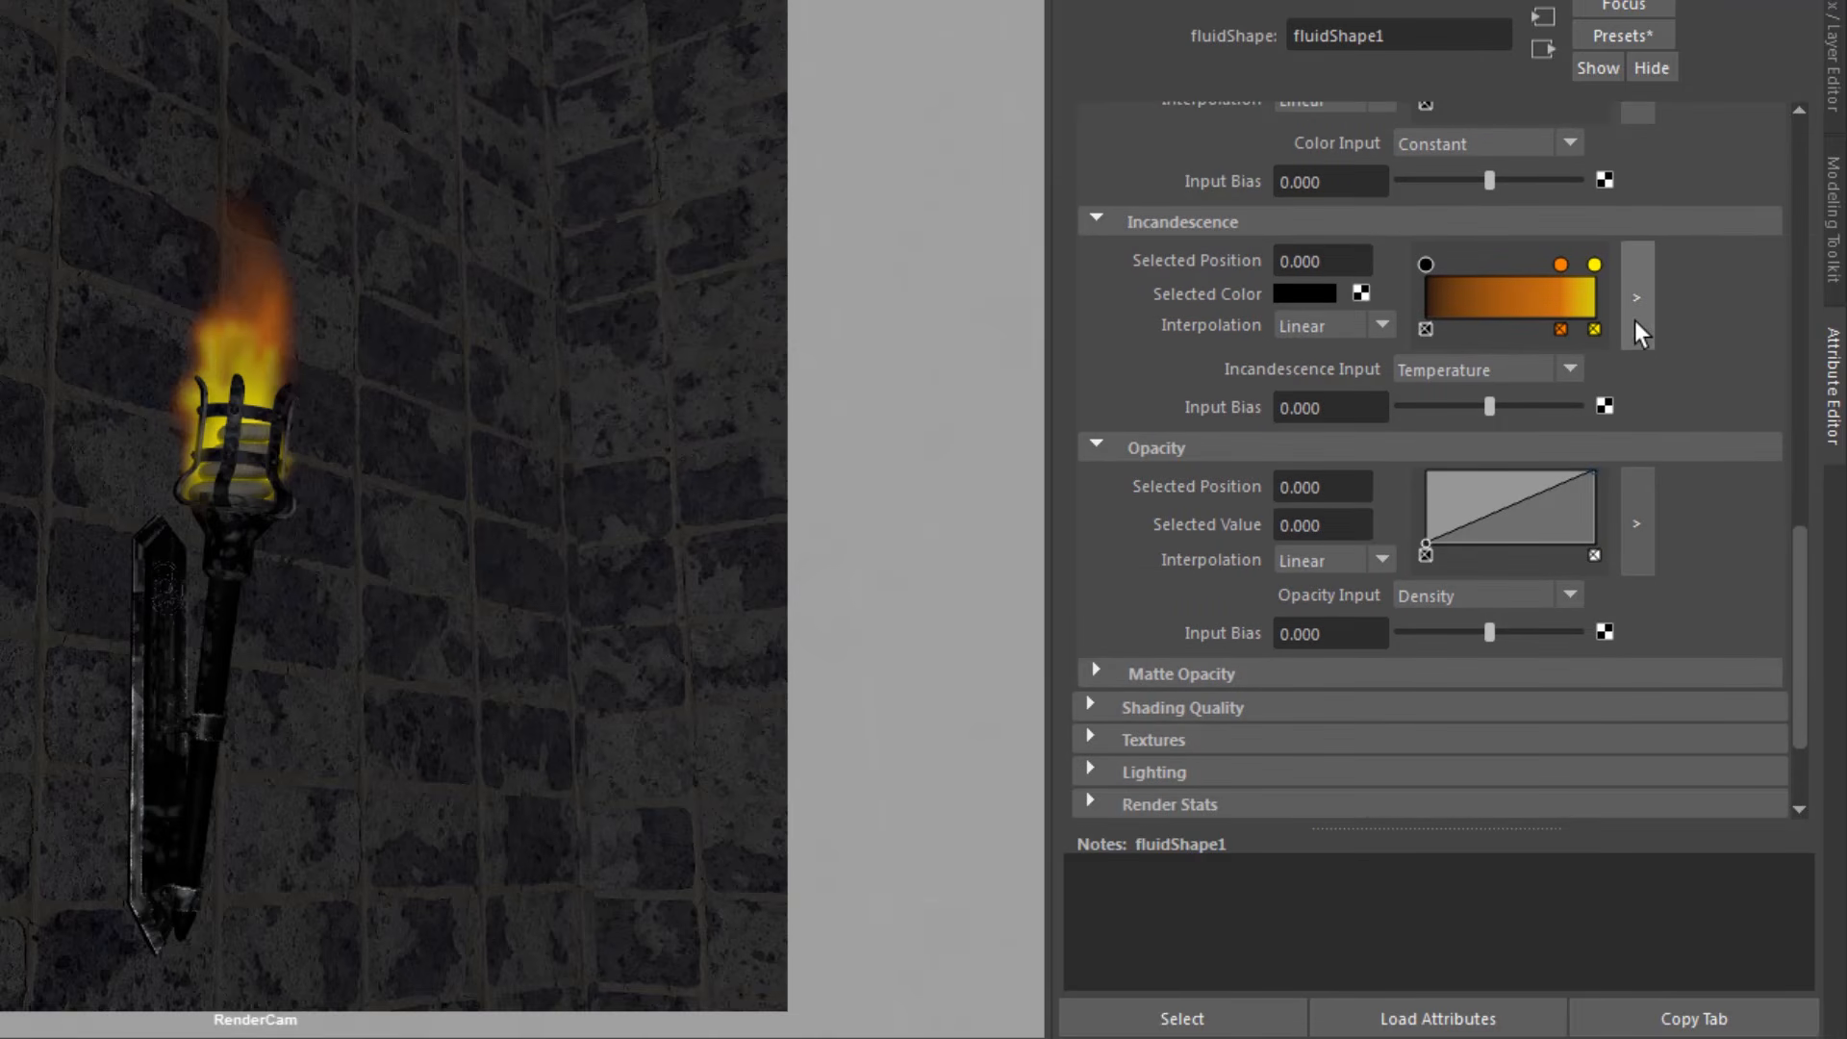
{"action": "left_click", "coordinate": [1635, 320]}
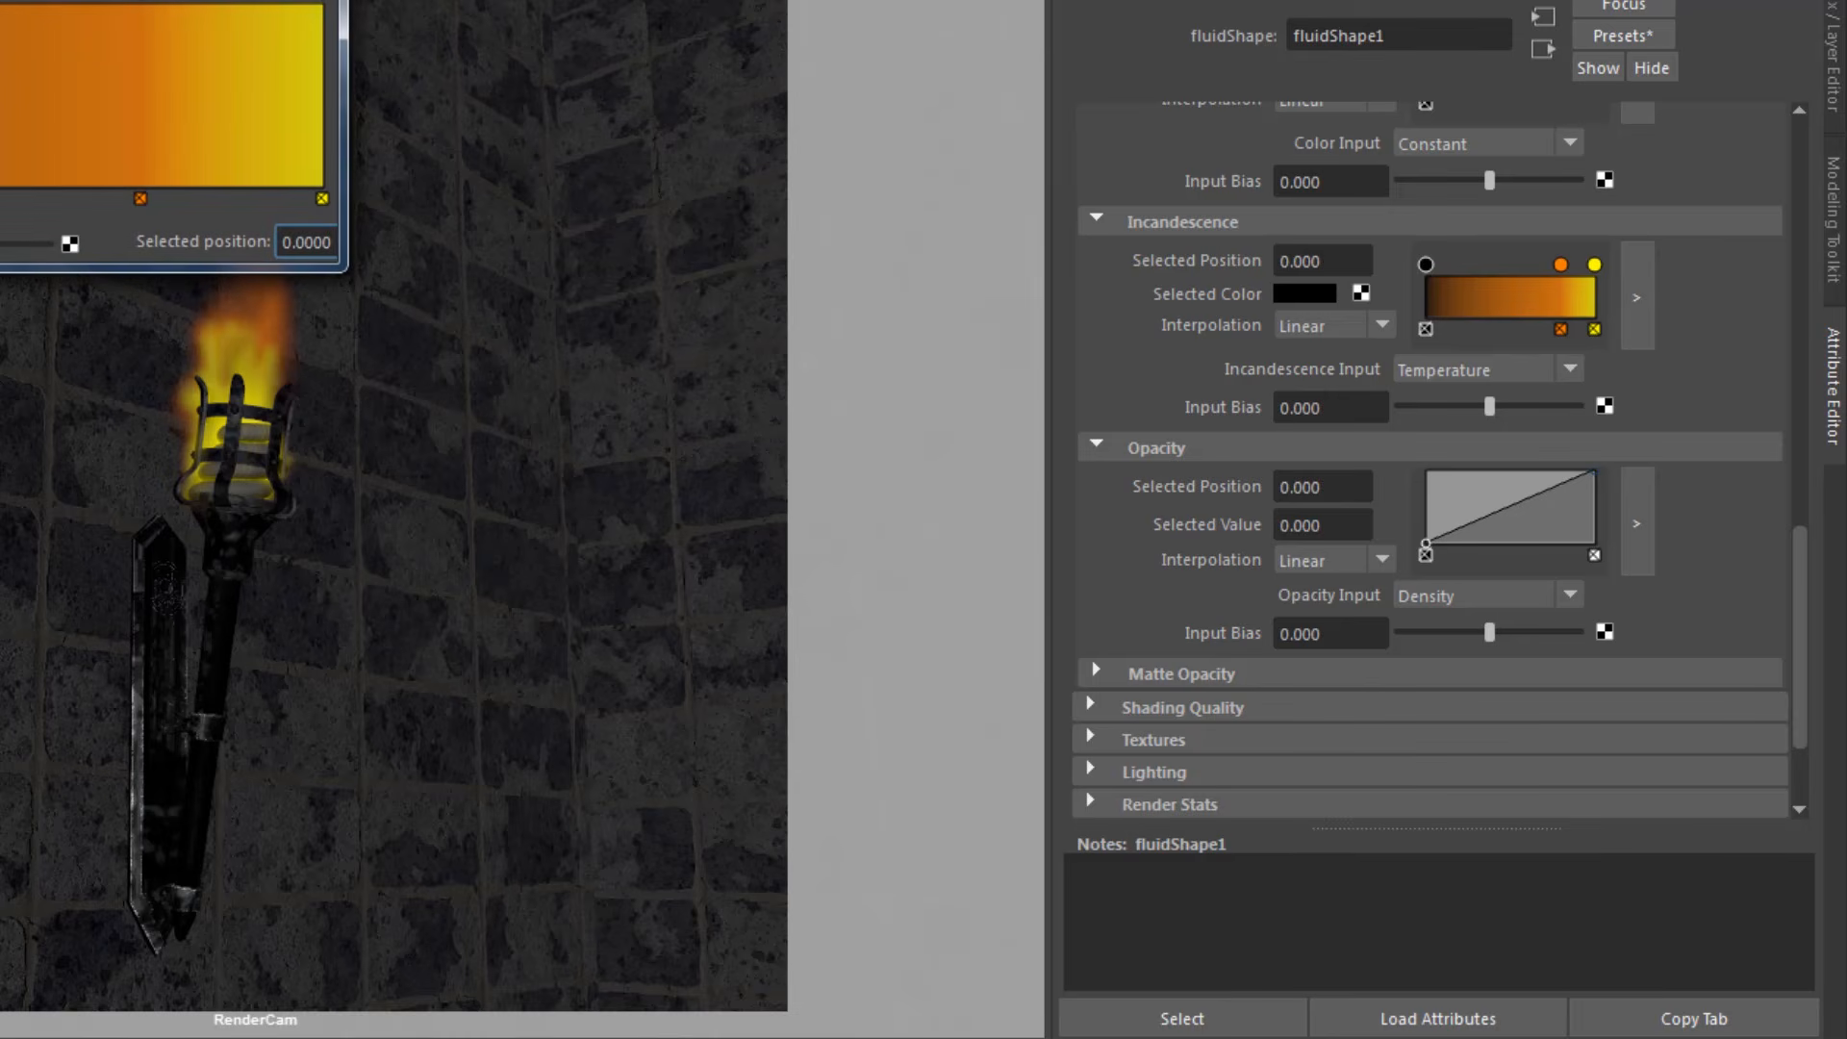
{"action": "left_click_drag", "start_coordinate": [66, 185], "coordinate": [530, 620]}
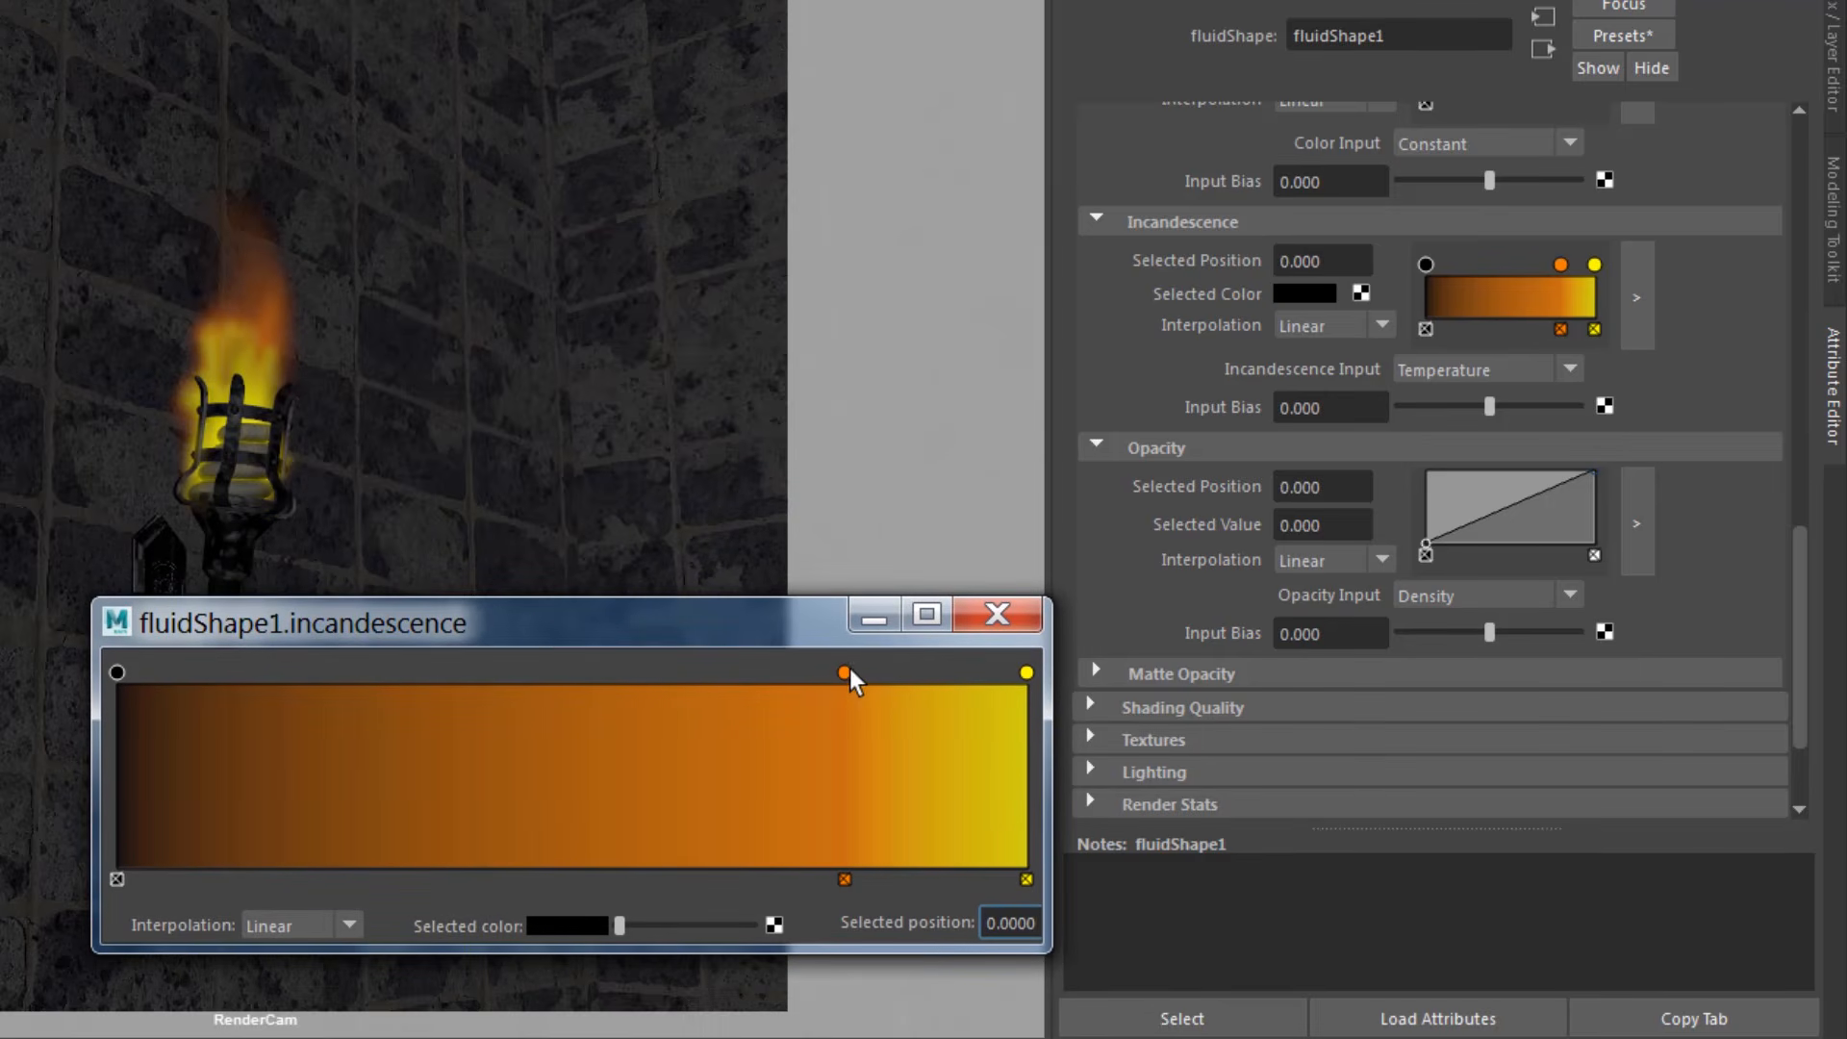
{"action": "mouse_move", "coordinate": [846, 673]}
{"action": "left_mouse_down"}
{"action": "mouse_move", "coordinate": [346, 683]}
{"action": "mouse_move", "coordinate": [186, 693]}
{"action": "mouse_move", "coordinate": [171, 710]}
{"action": "left_mouse_up"}
{"action": "mouse_move", "coordinate": [1024, 673]}
{"action": "left_mouse_down"}
{"action": "mouse_move", "coordinate": [199, 703]}
{"action": "mouse_move", "coordinate": [582, 688]}
{"action": "left_mouse_up"}
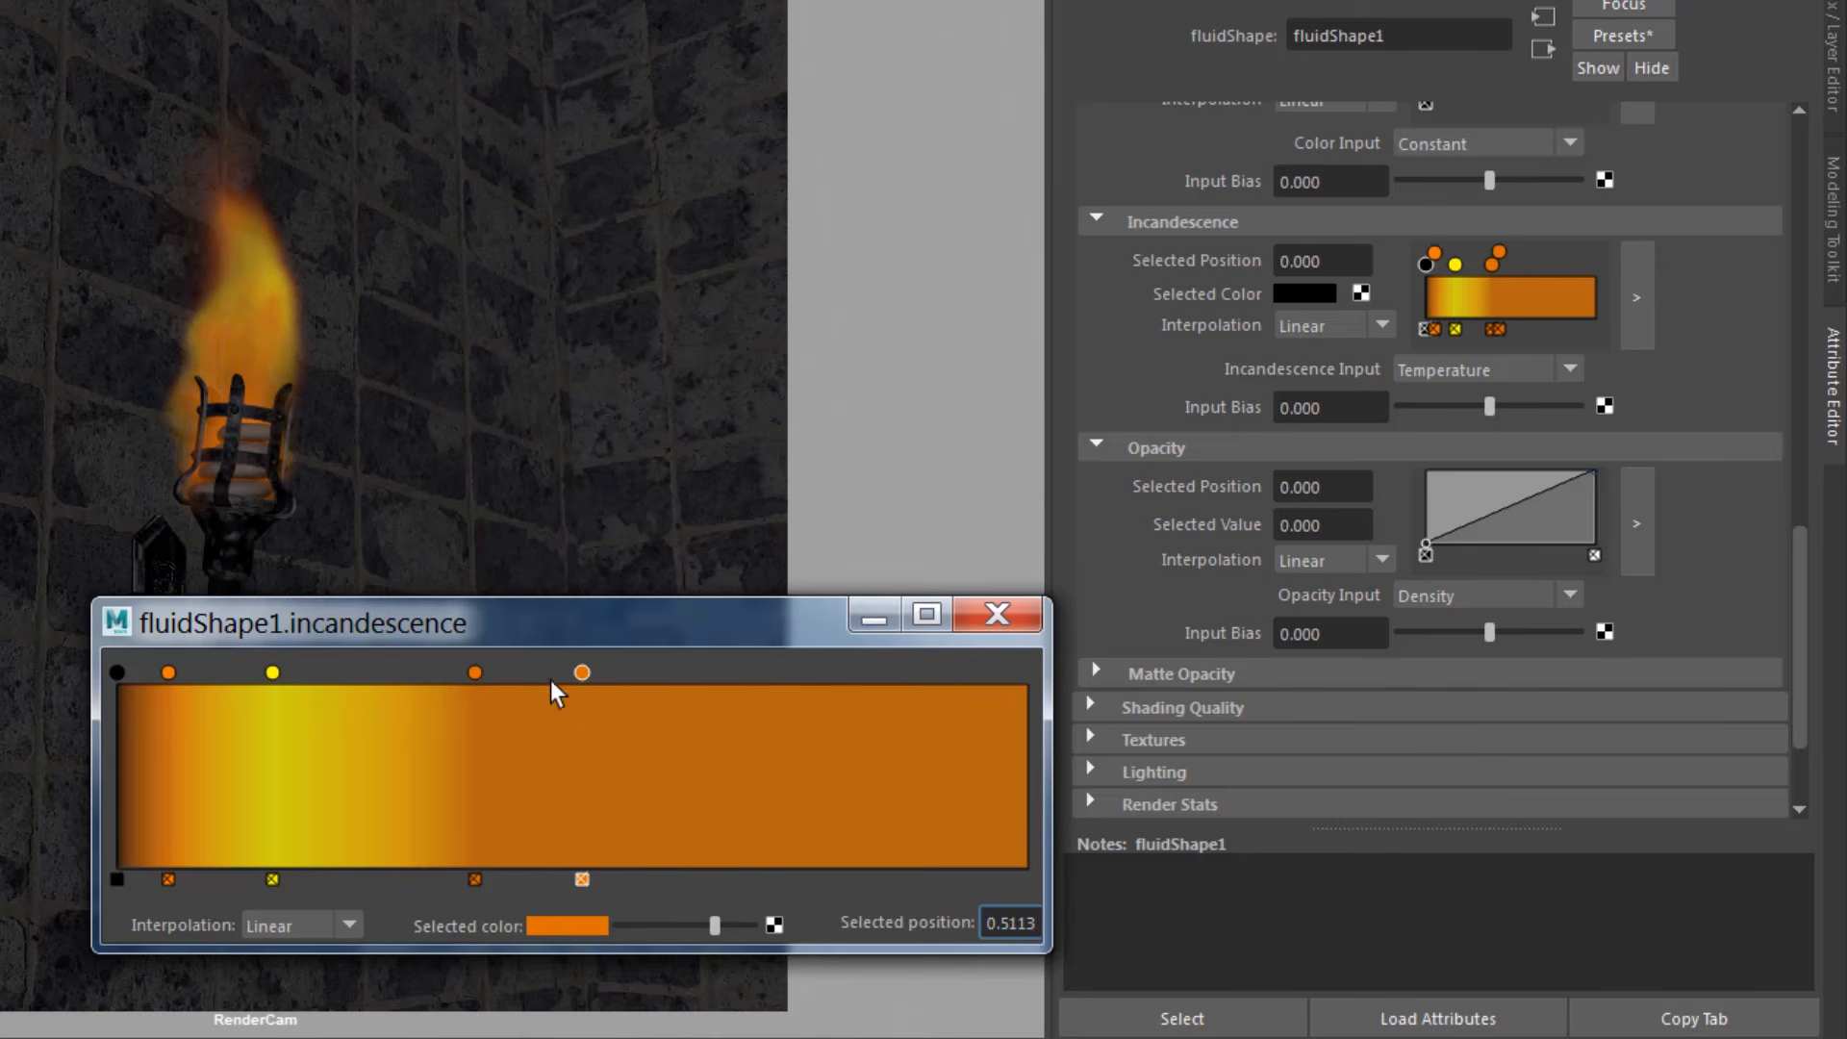
Step: Place a yellow key at 0.5548 on the Incandescence ramp and two yellow keys near its start, at about 0.10 and 0.14
{"action": "left_click_drag", "start_coordinate": [273, 672], "coordinate": [621, 675]}
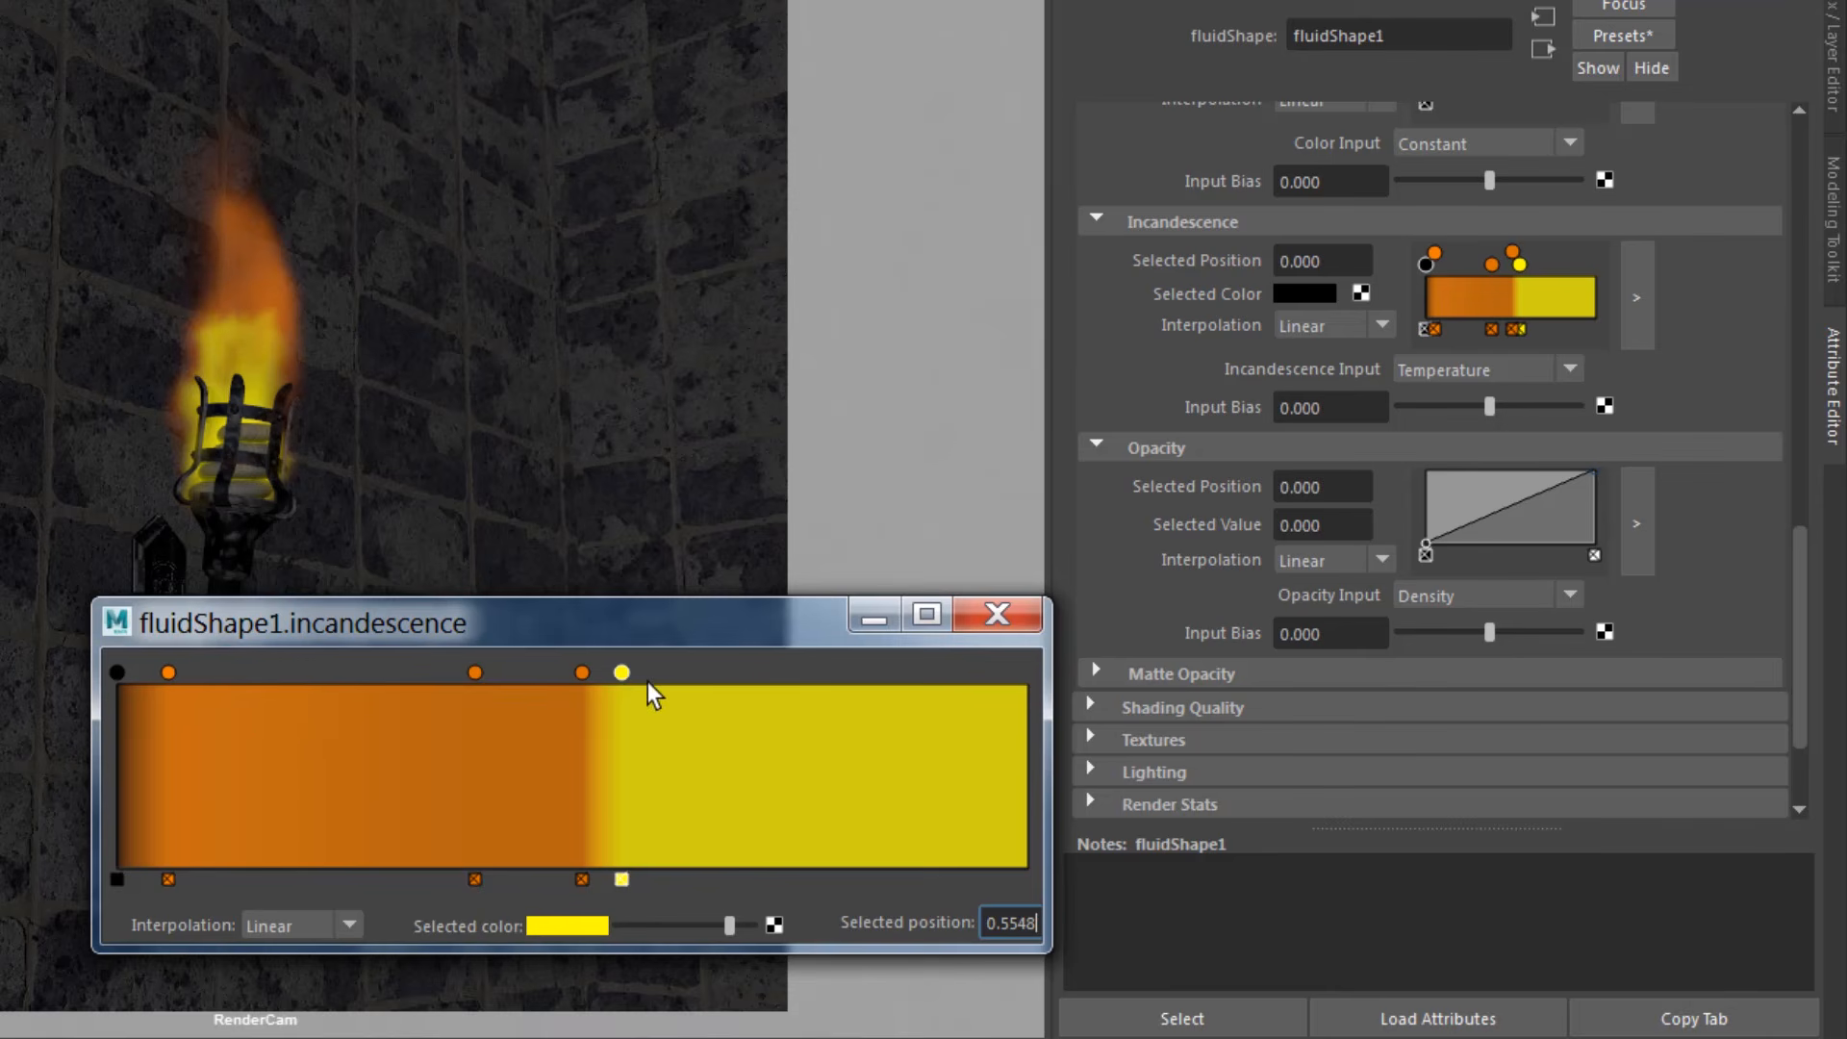
{"action": "left_click_drag", "start_coordinate": [670, 700], "coordinate": [227, 709]}
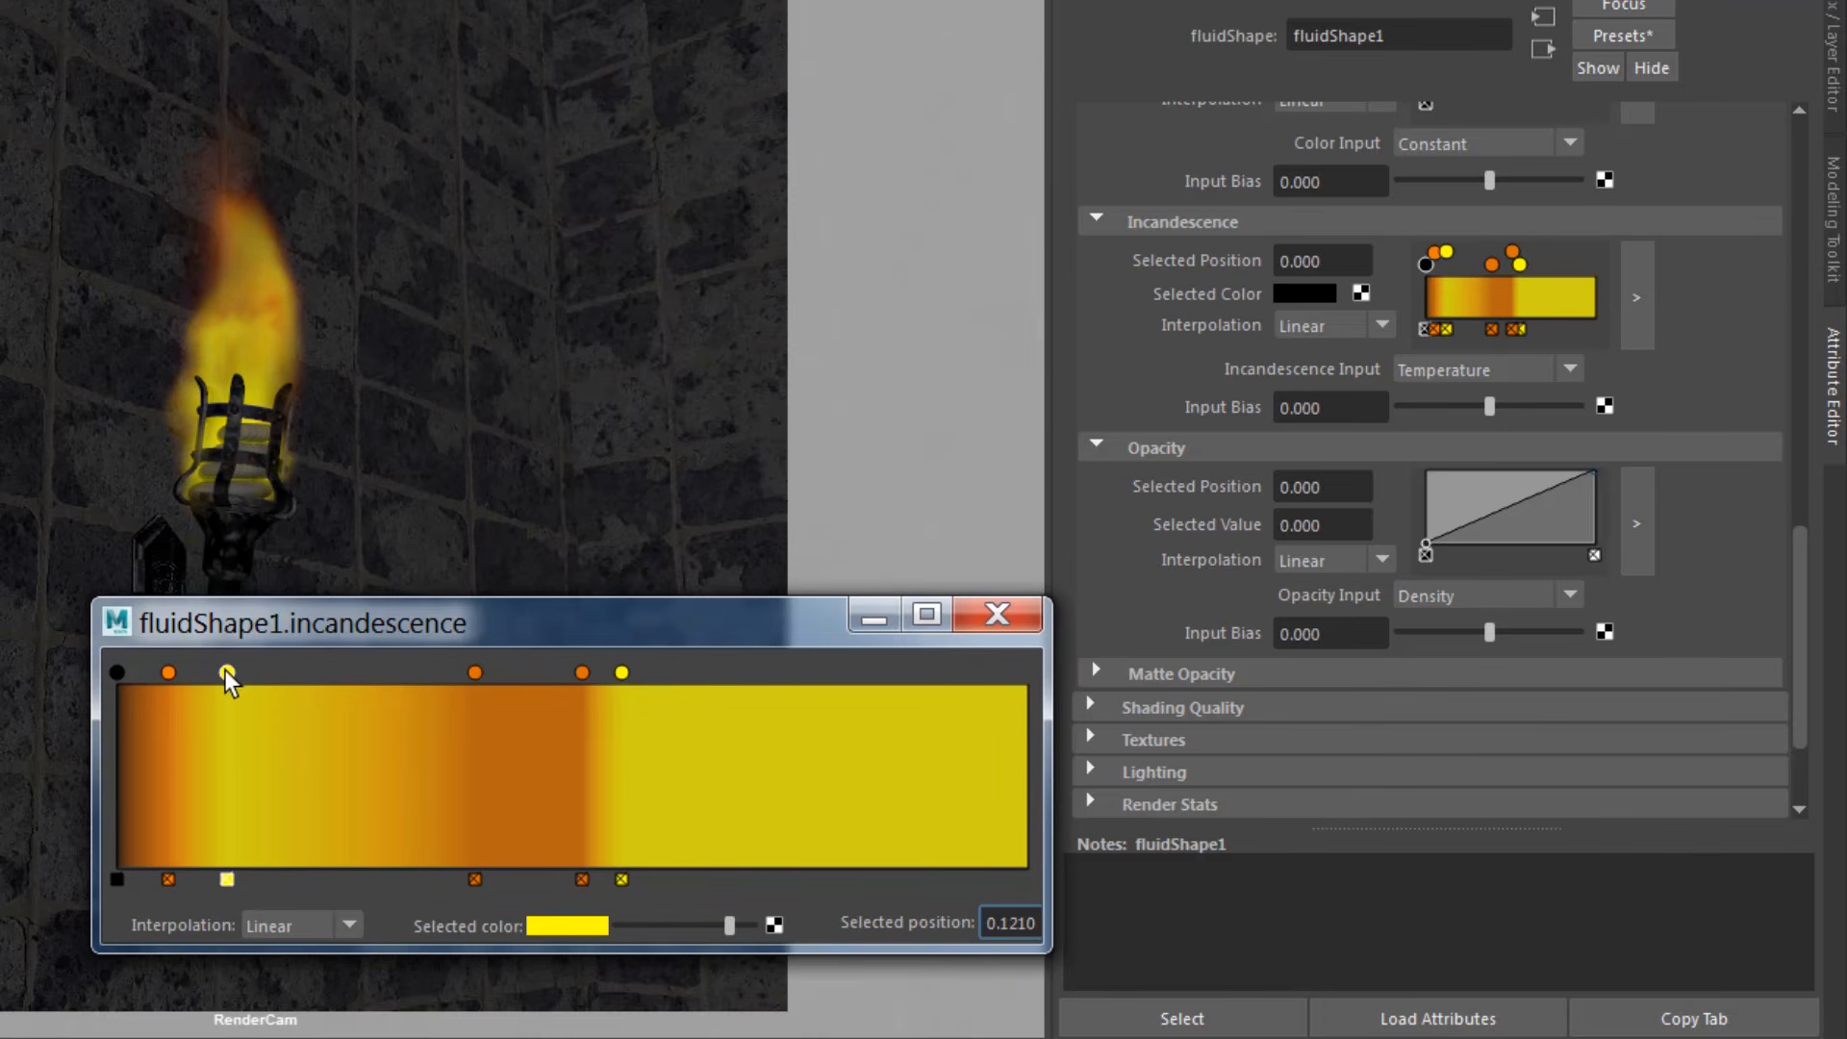
{"action": "mouse_move", "coordinate": [228, 673]}
{"action": "left_mouse_down"}
{"action": "mouse_move", "coordinate": [211, 674]}
{"action": "mouse_move", "coordinate": [245, 695]}
{"action": "left_mouse_up"}
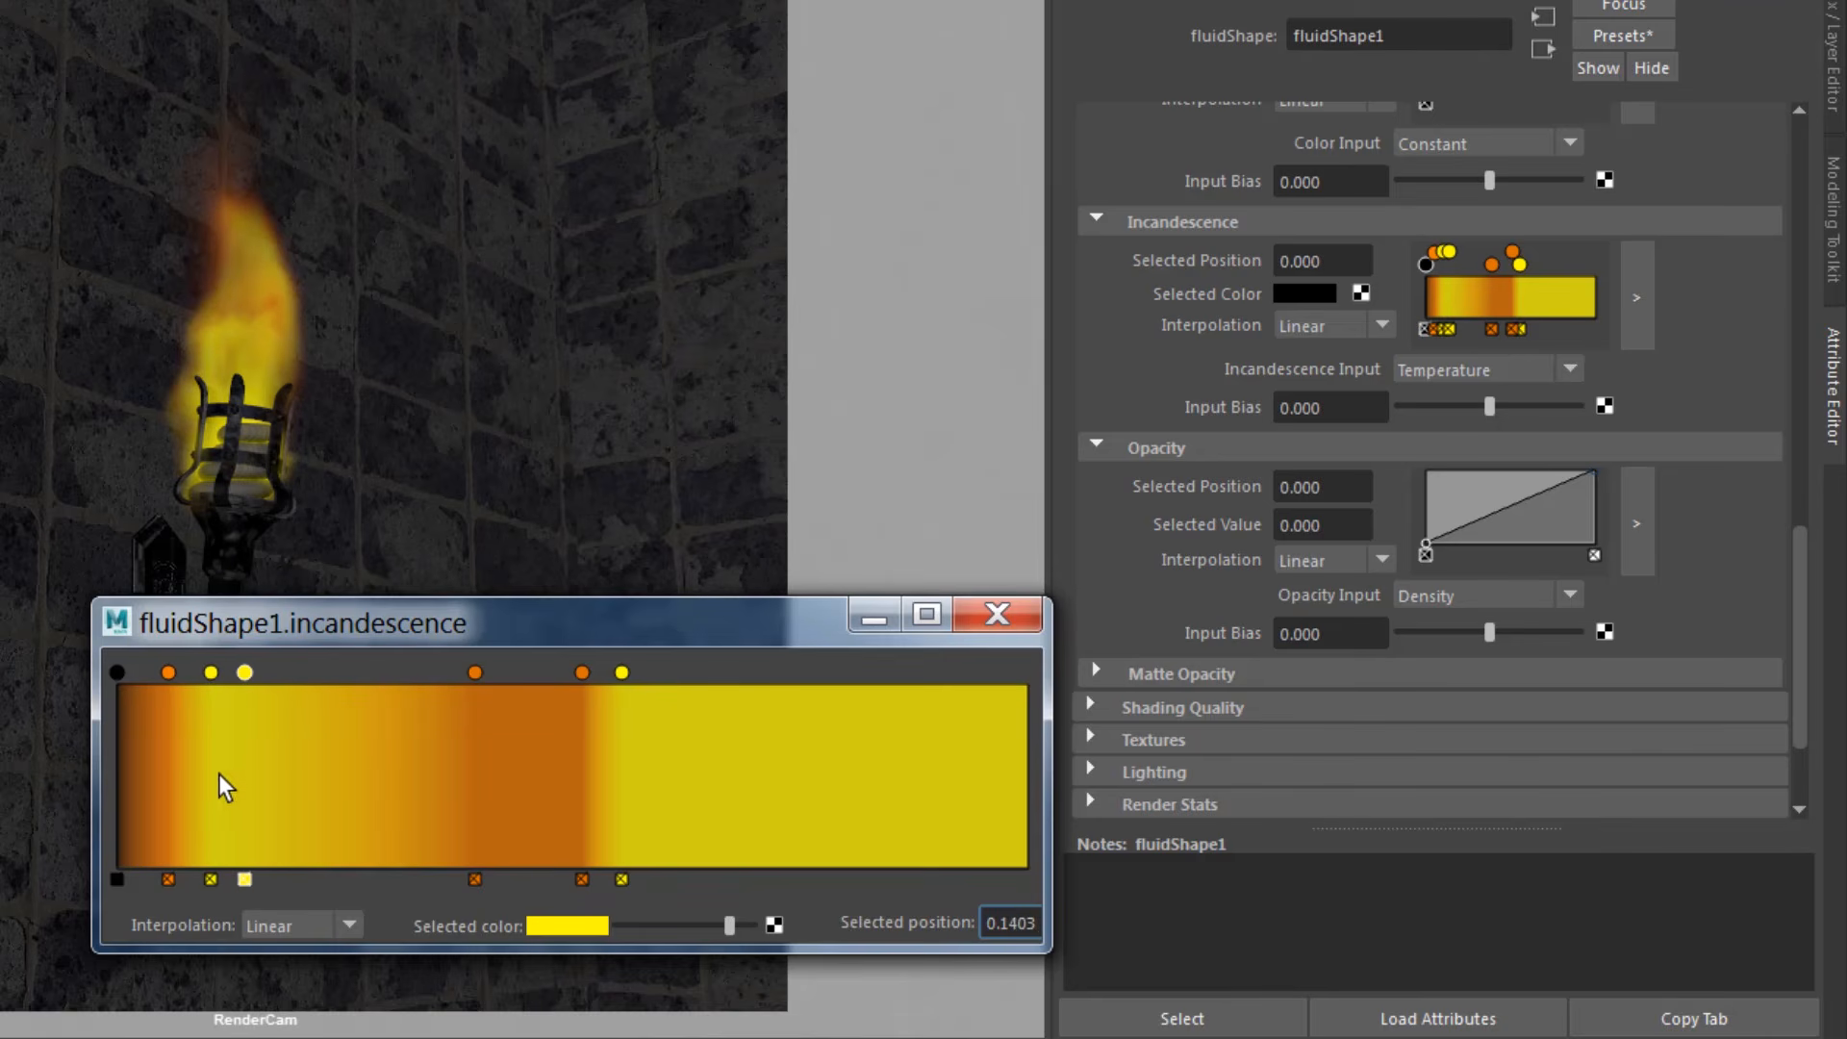
Step: Move the Incandescence ramp's first orange key closer to the 0.1016 yellow key and the middle orange key to 0.2661
{"action": "left_click", "coordinate": [210, 673]}
{"action": "left_click", "coordinate": [581, 931]}
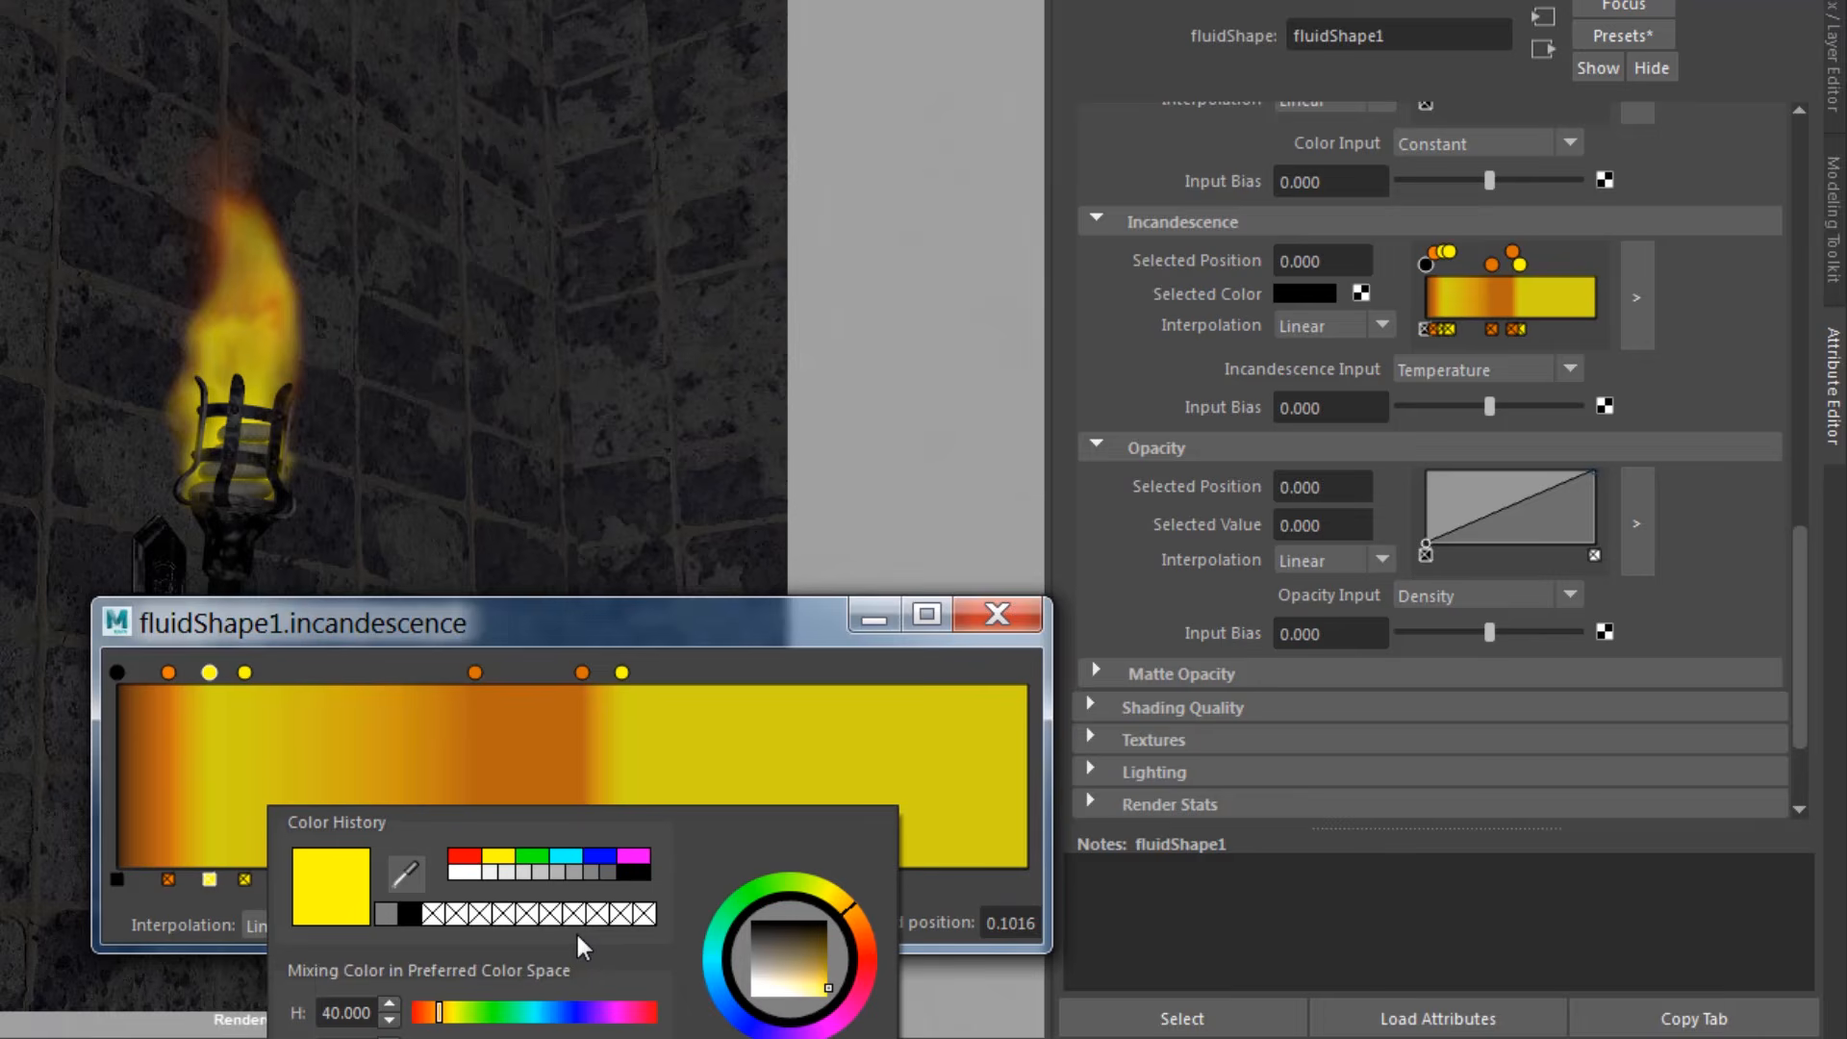
{"action": "left_click", "coordinate": [545, 925]}
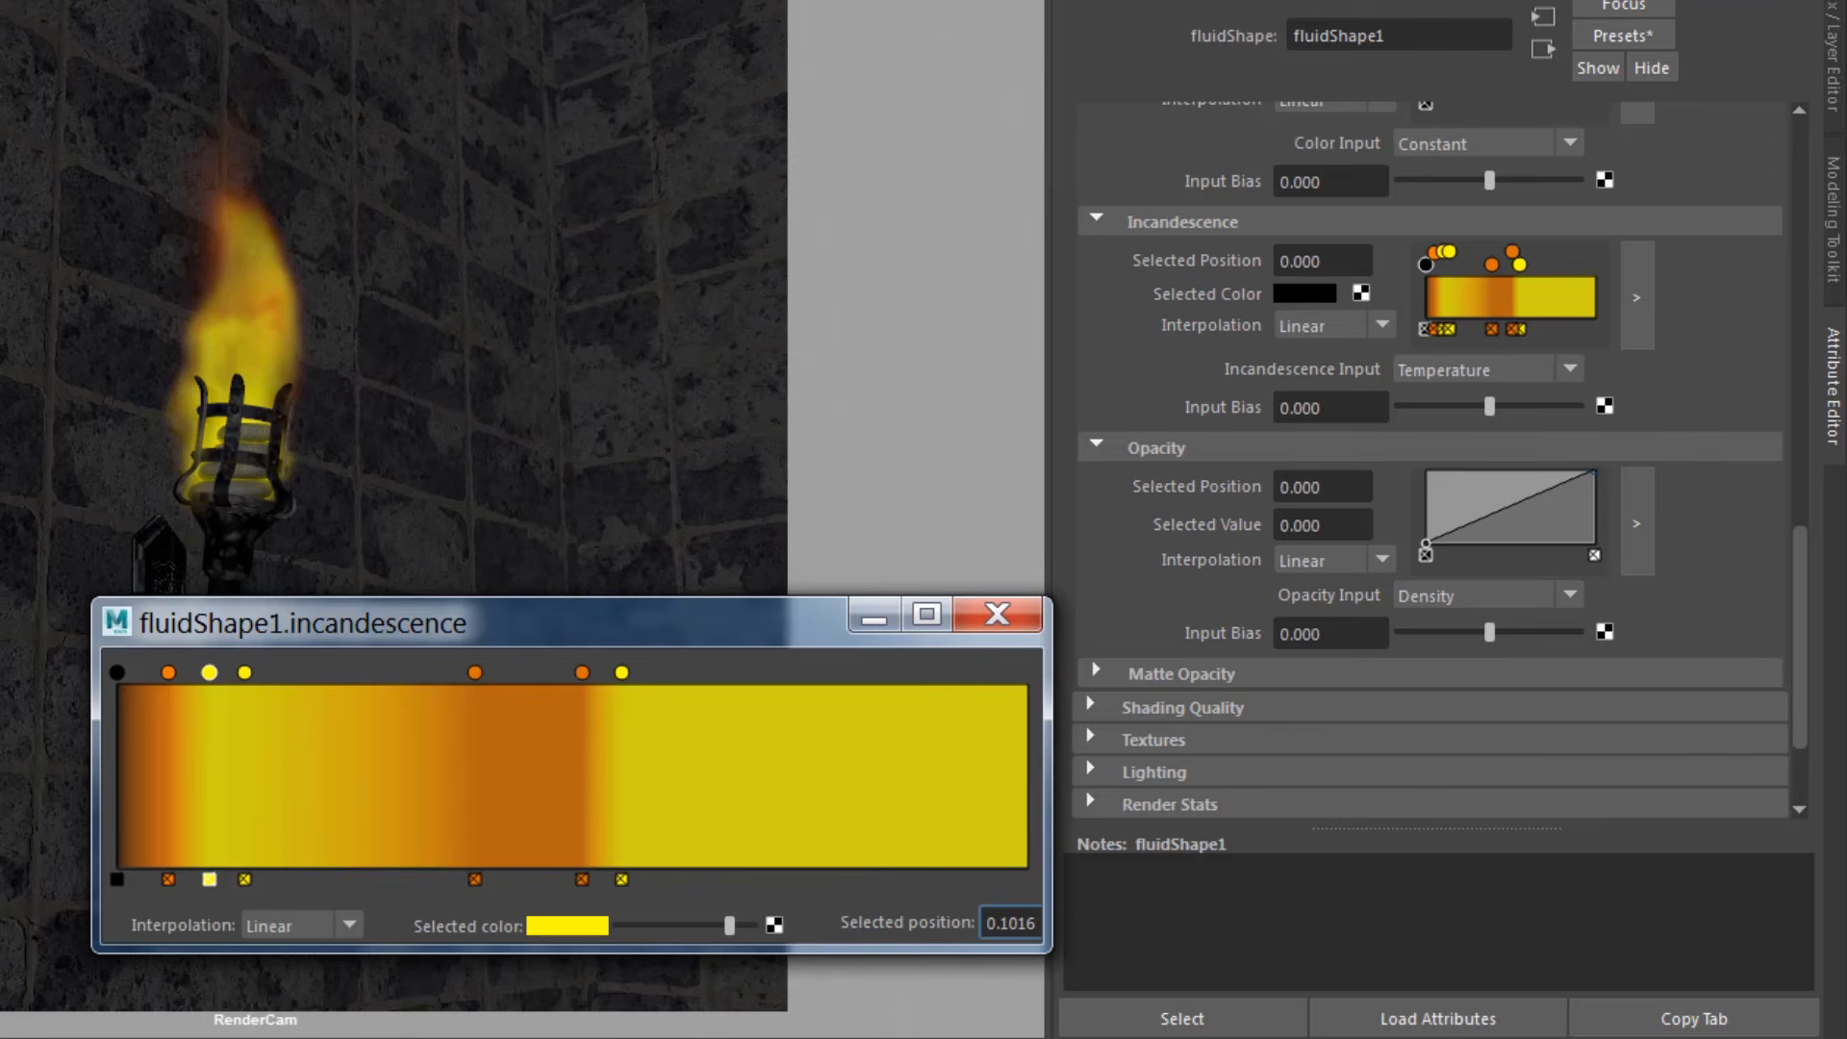
{"action": "double_click", "coordinate": [1011, 923]}
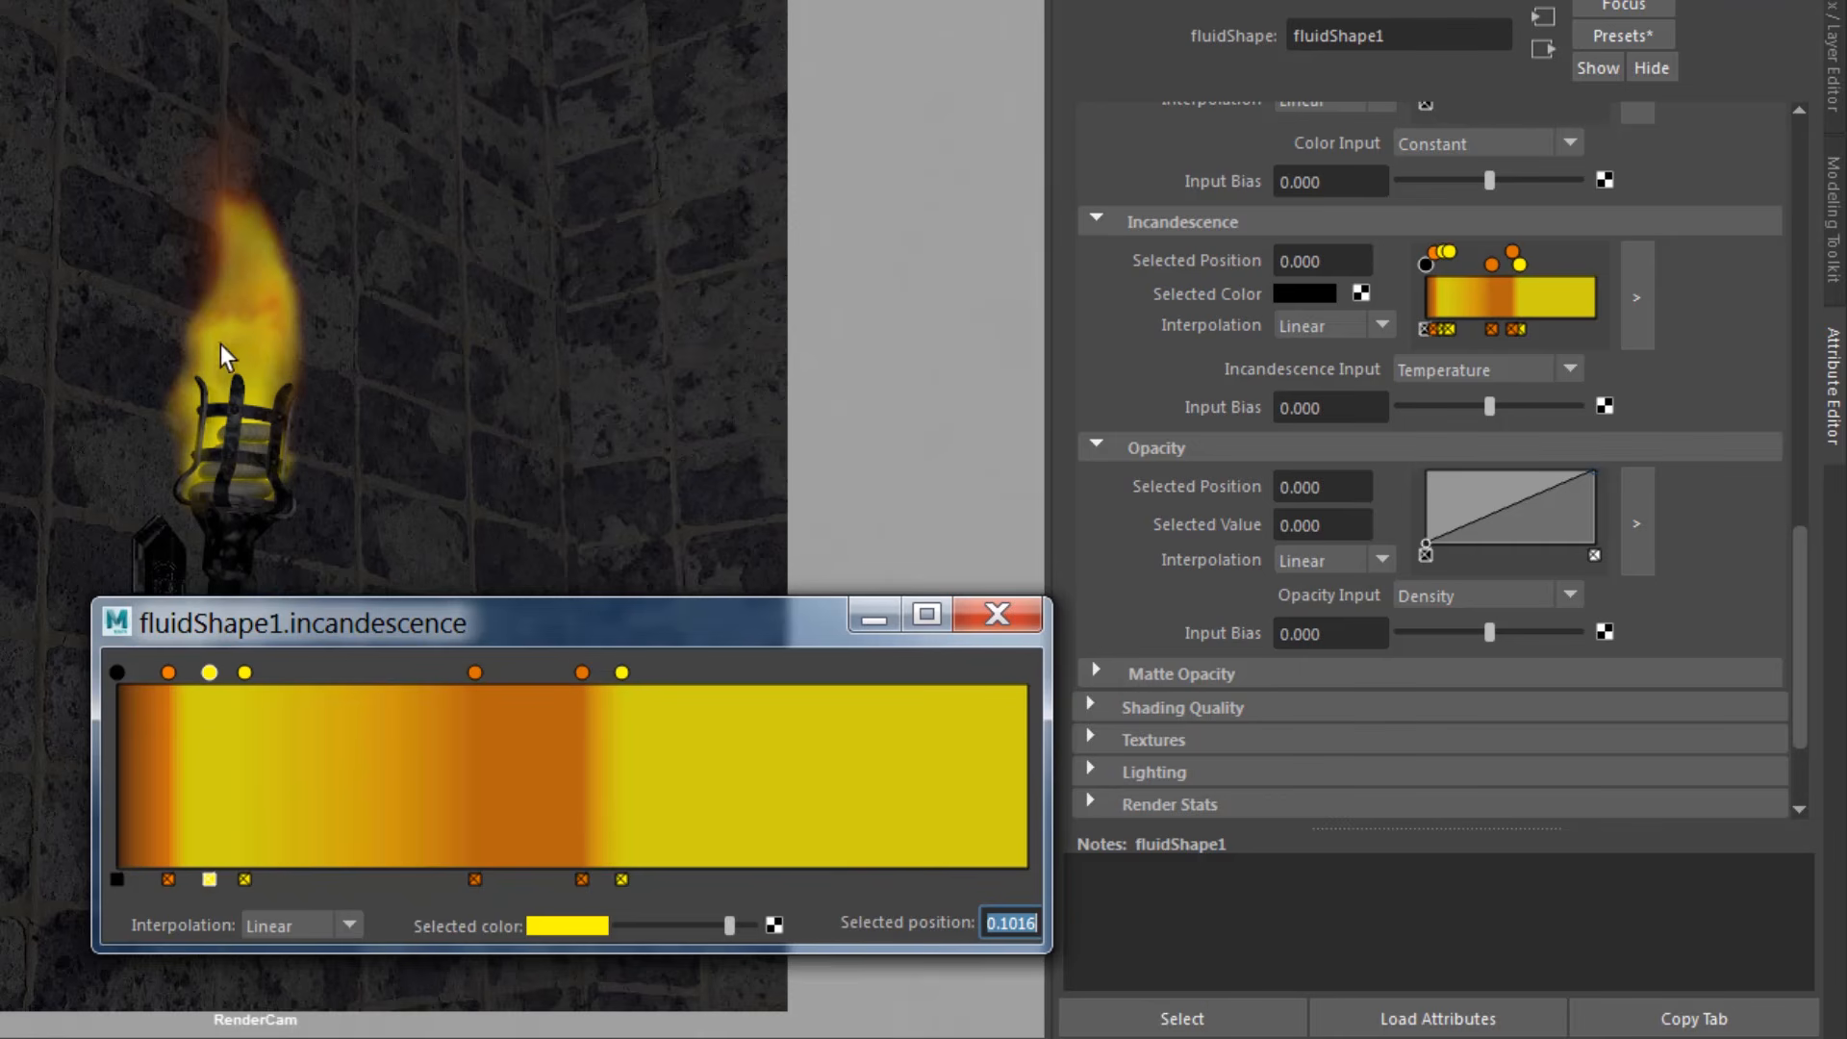
{"action": "left_click_drag", "start_coordinate": [169, 673], "coordinate": [208, 673]}
{"action": "left_click_drag", "start_coordinate": [476, 673], "coordinate": [359, 674]}
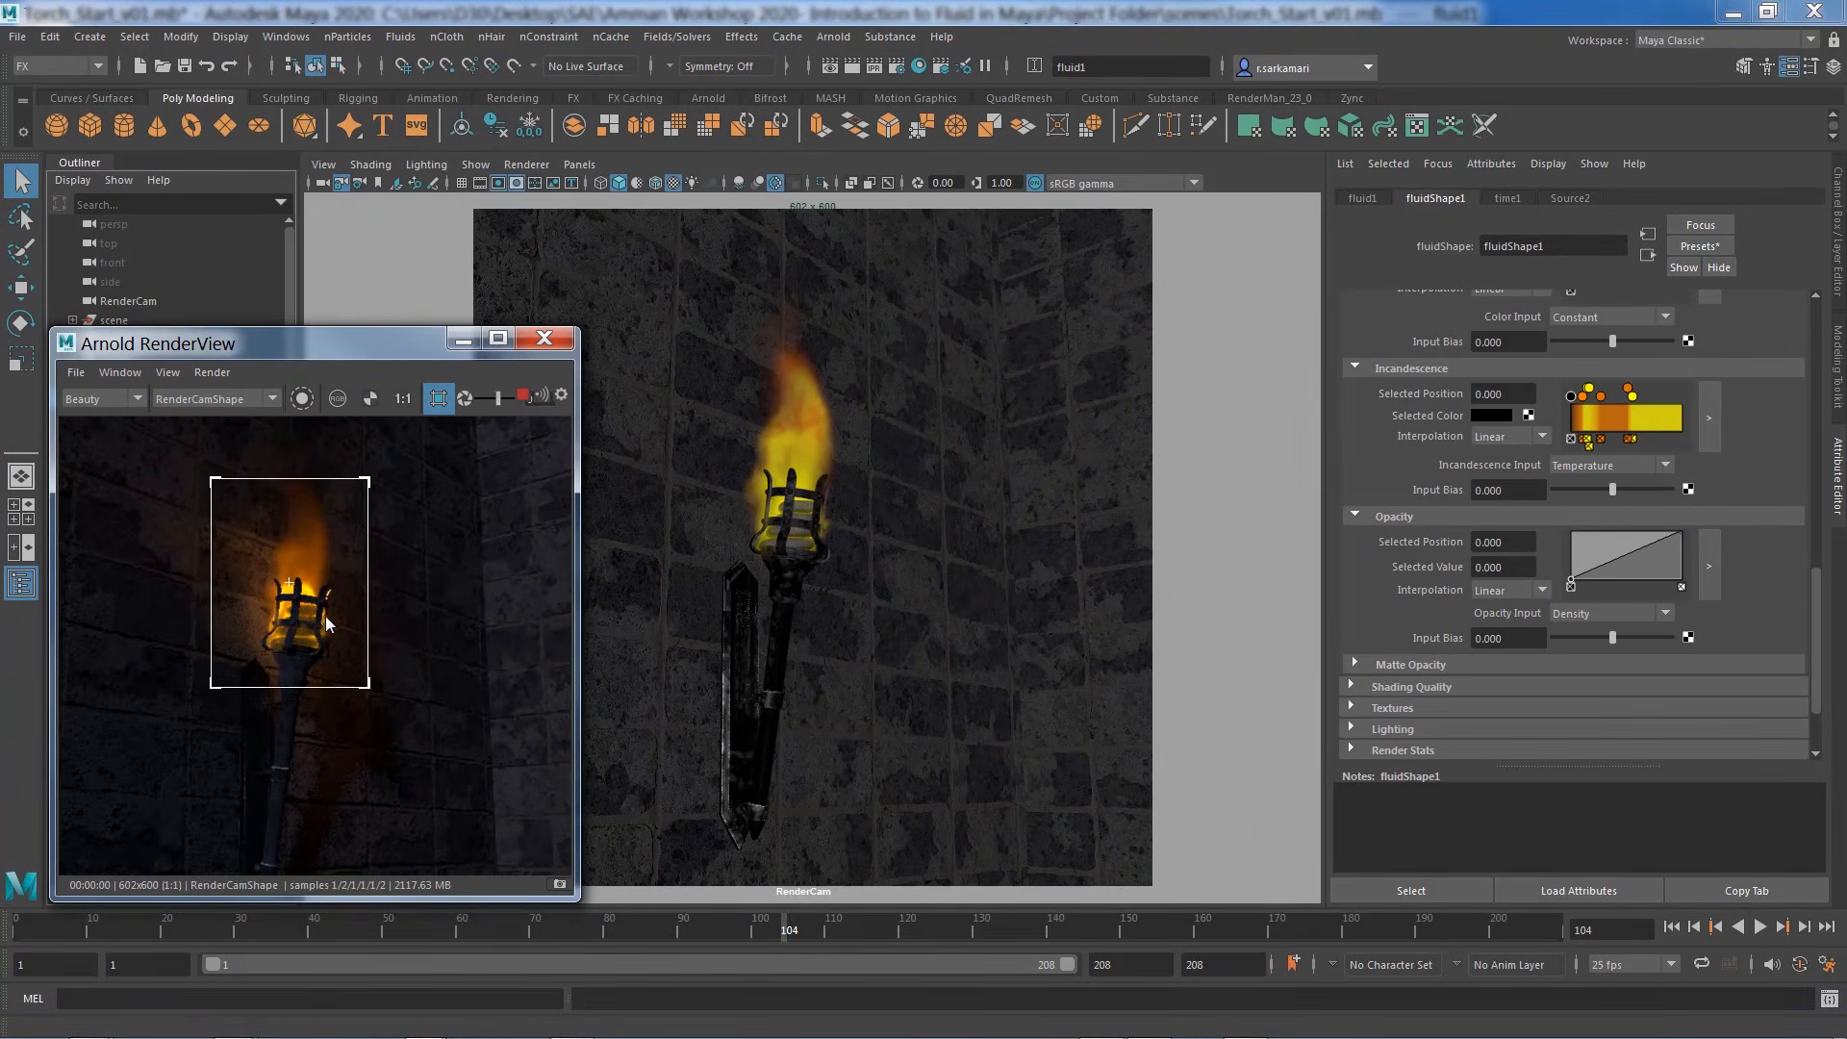
Step: Shift the ramp's last yellow key to 0.5274, the first orange to about 0.05, and early yellows to about 0.08 and 0.1613, checking the rendered flame
{"action": "scroll", "coordinate": [326, 621], "scroll_direction": "up", "scroll_amount": 5}
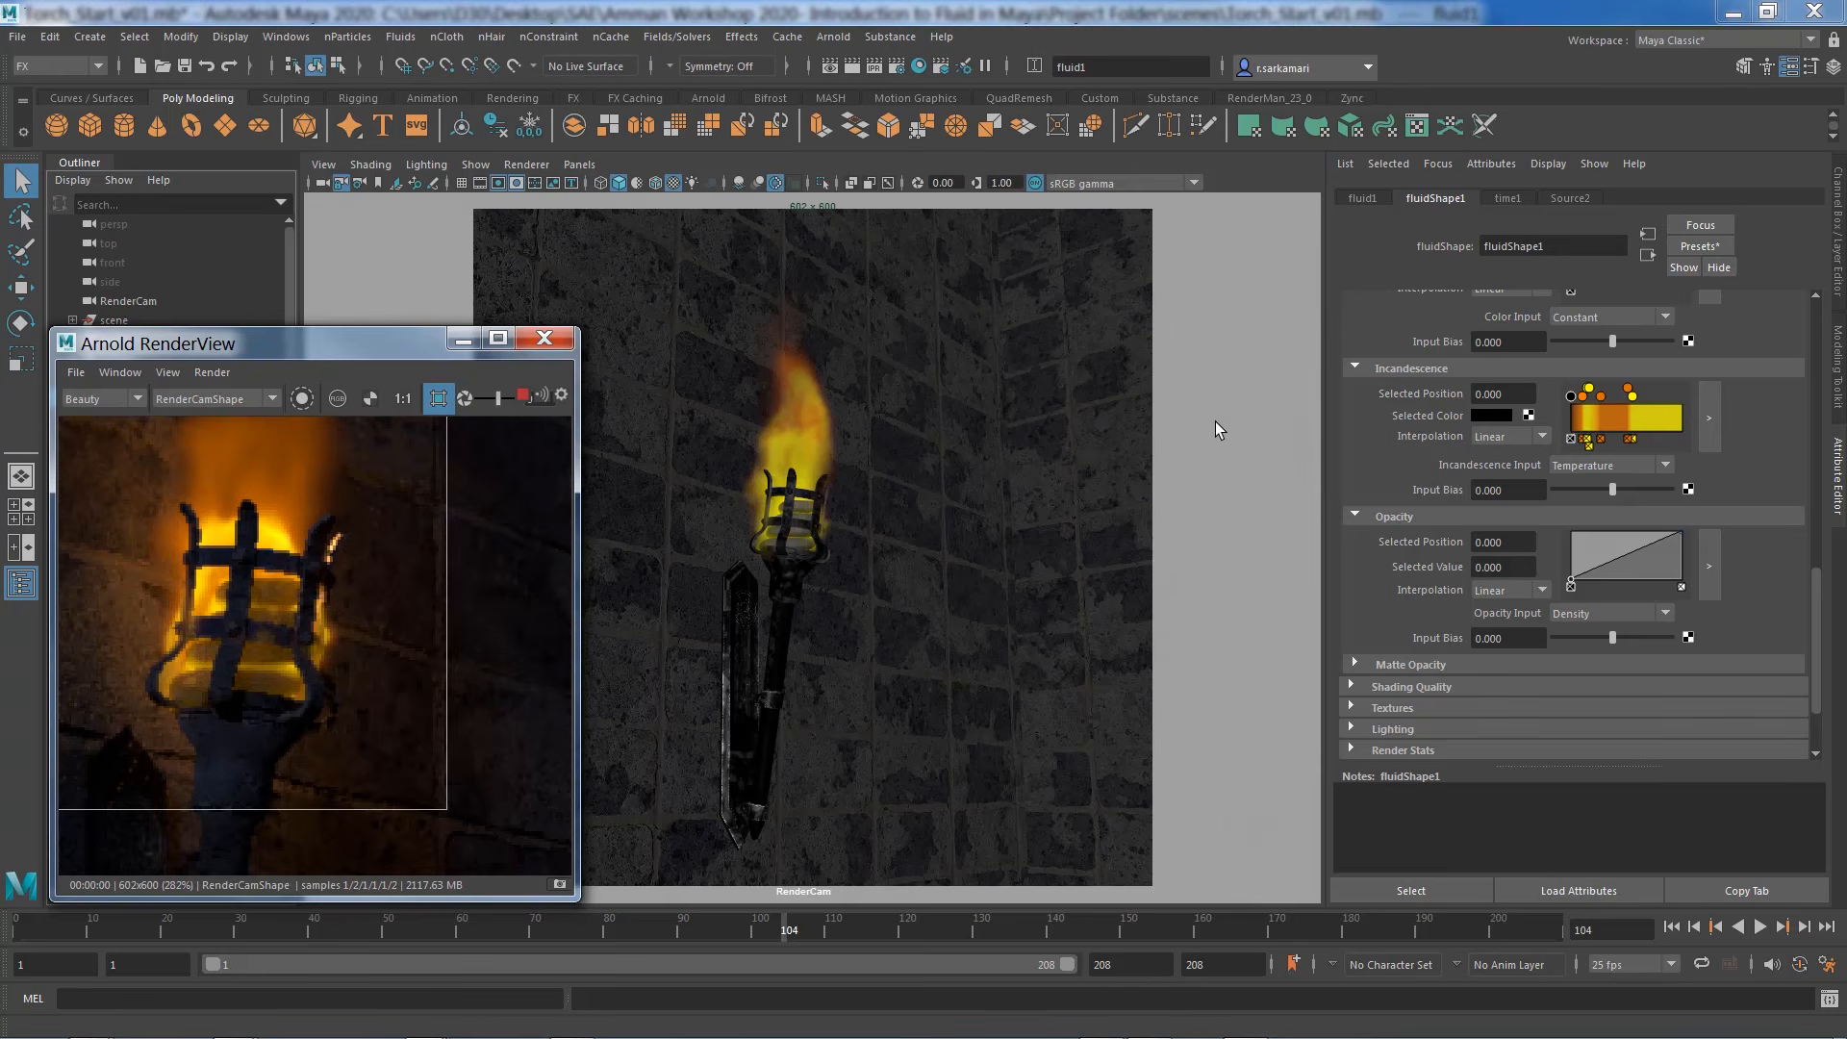
{"action": "left_click", "coordinate": [1709, 418]}
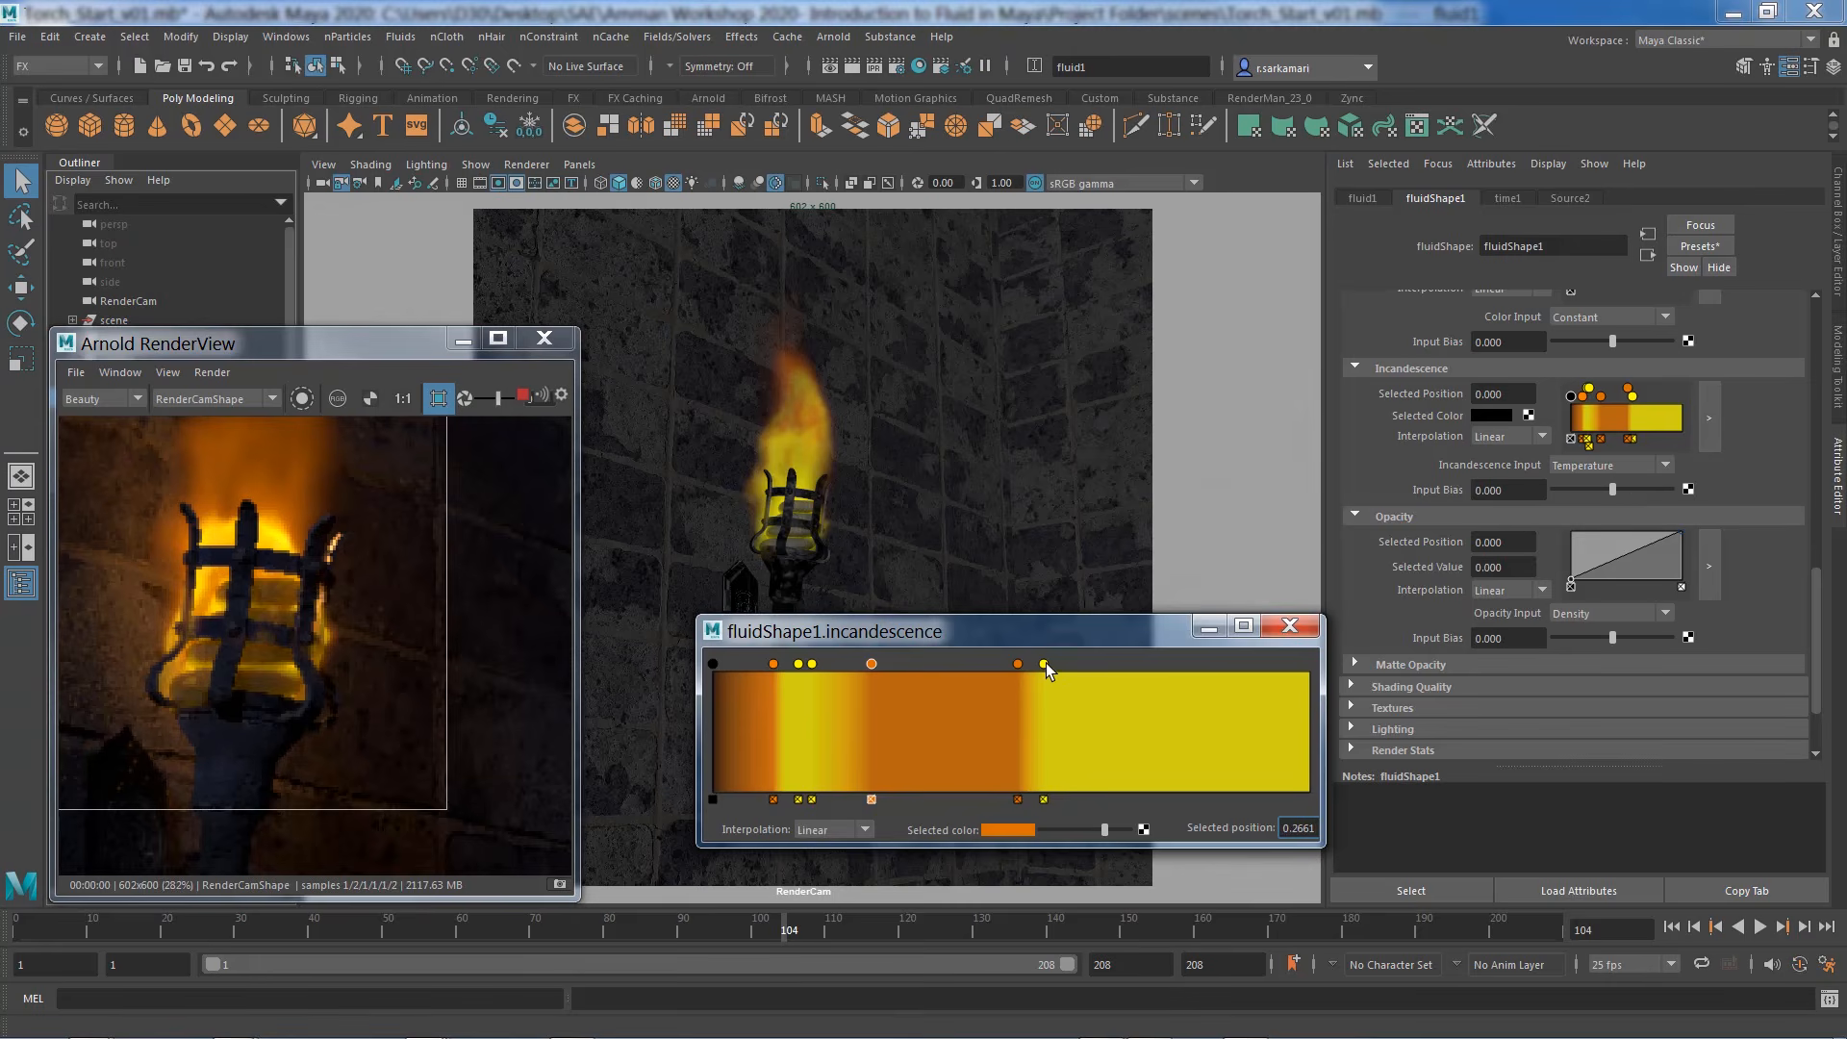
{"action": "mouse_move", "coordinate": [1045, 663]}
{"action": "left_mouse_down"}
{"action": "mouse_move", "coordinate": [1218, 668]}
{"action": "mouse_move", "coordinate": [1027, 665]}
{"action": "left_mouse_up"}
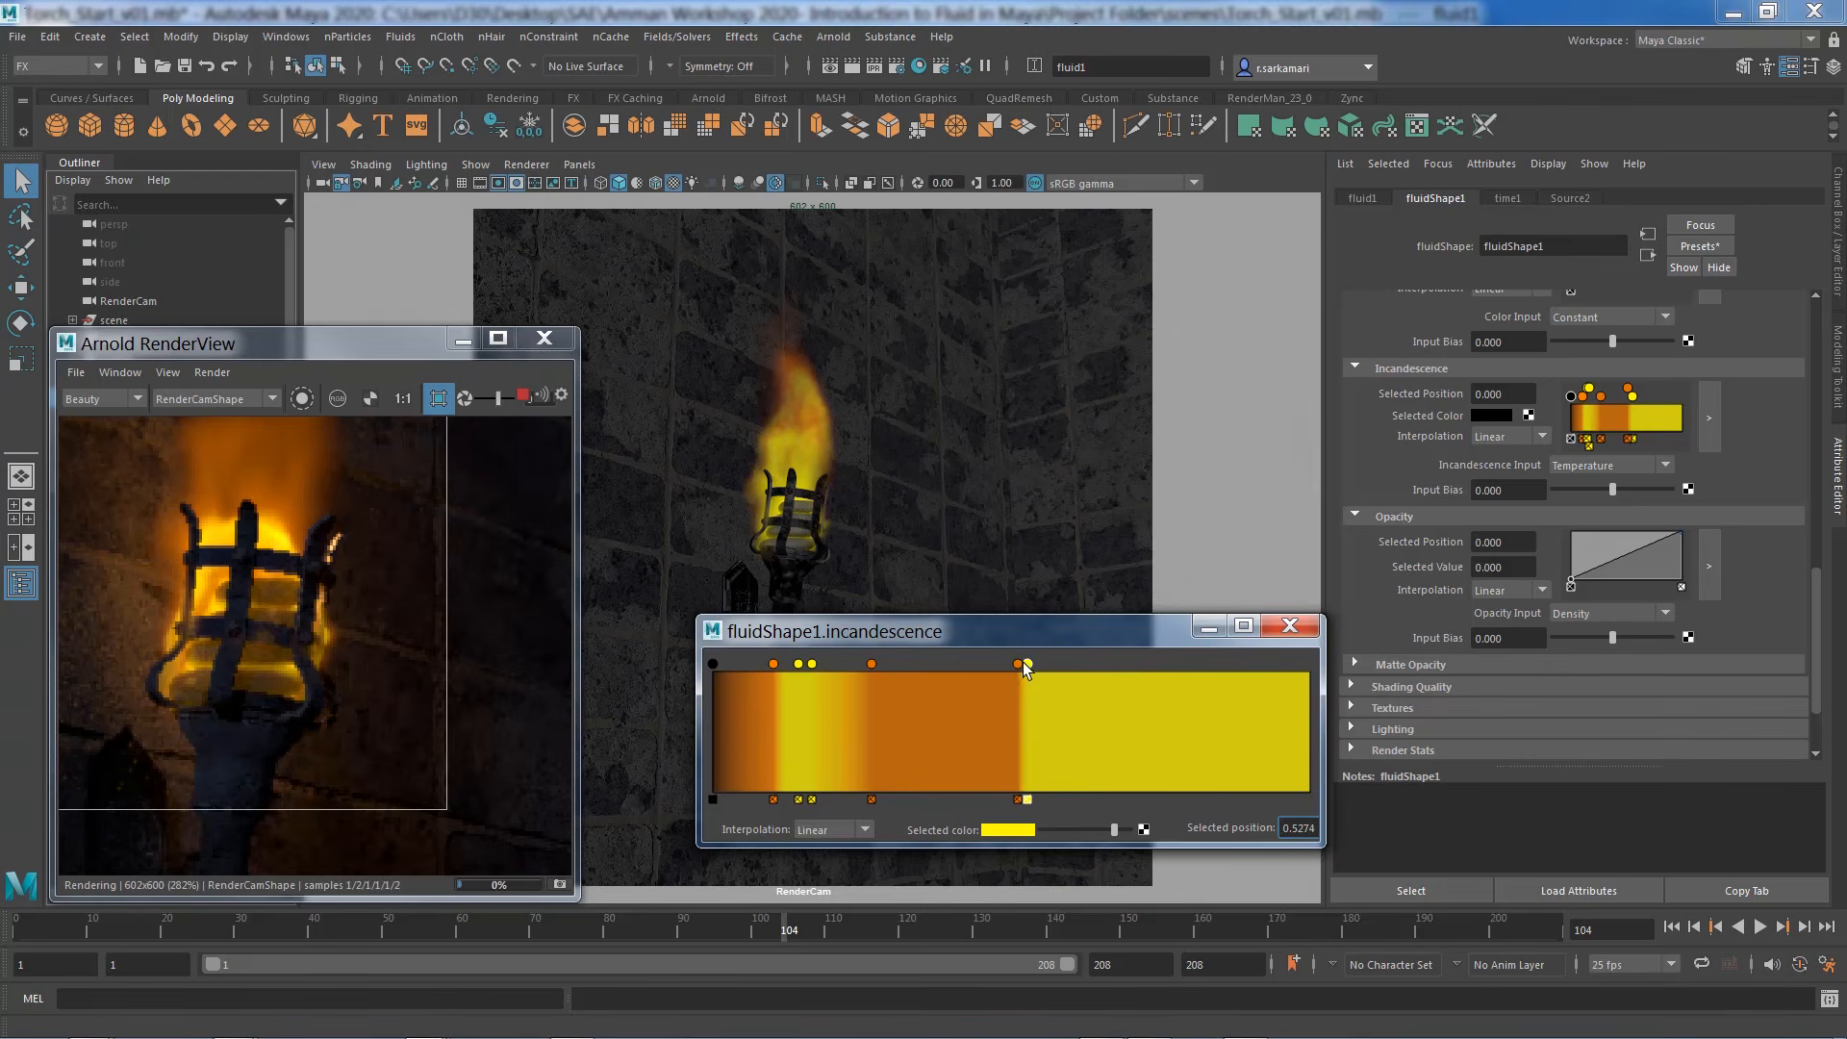
{"action": "left_click_drag", "start_coordinate": [713, 664], "coordinate": [809, 665]}
{"action": "left_click", "coordinate": [772, 665]}
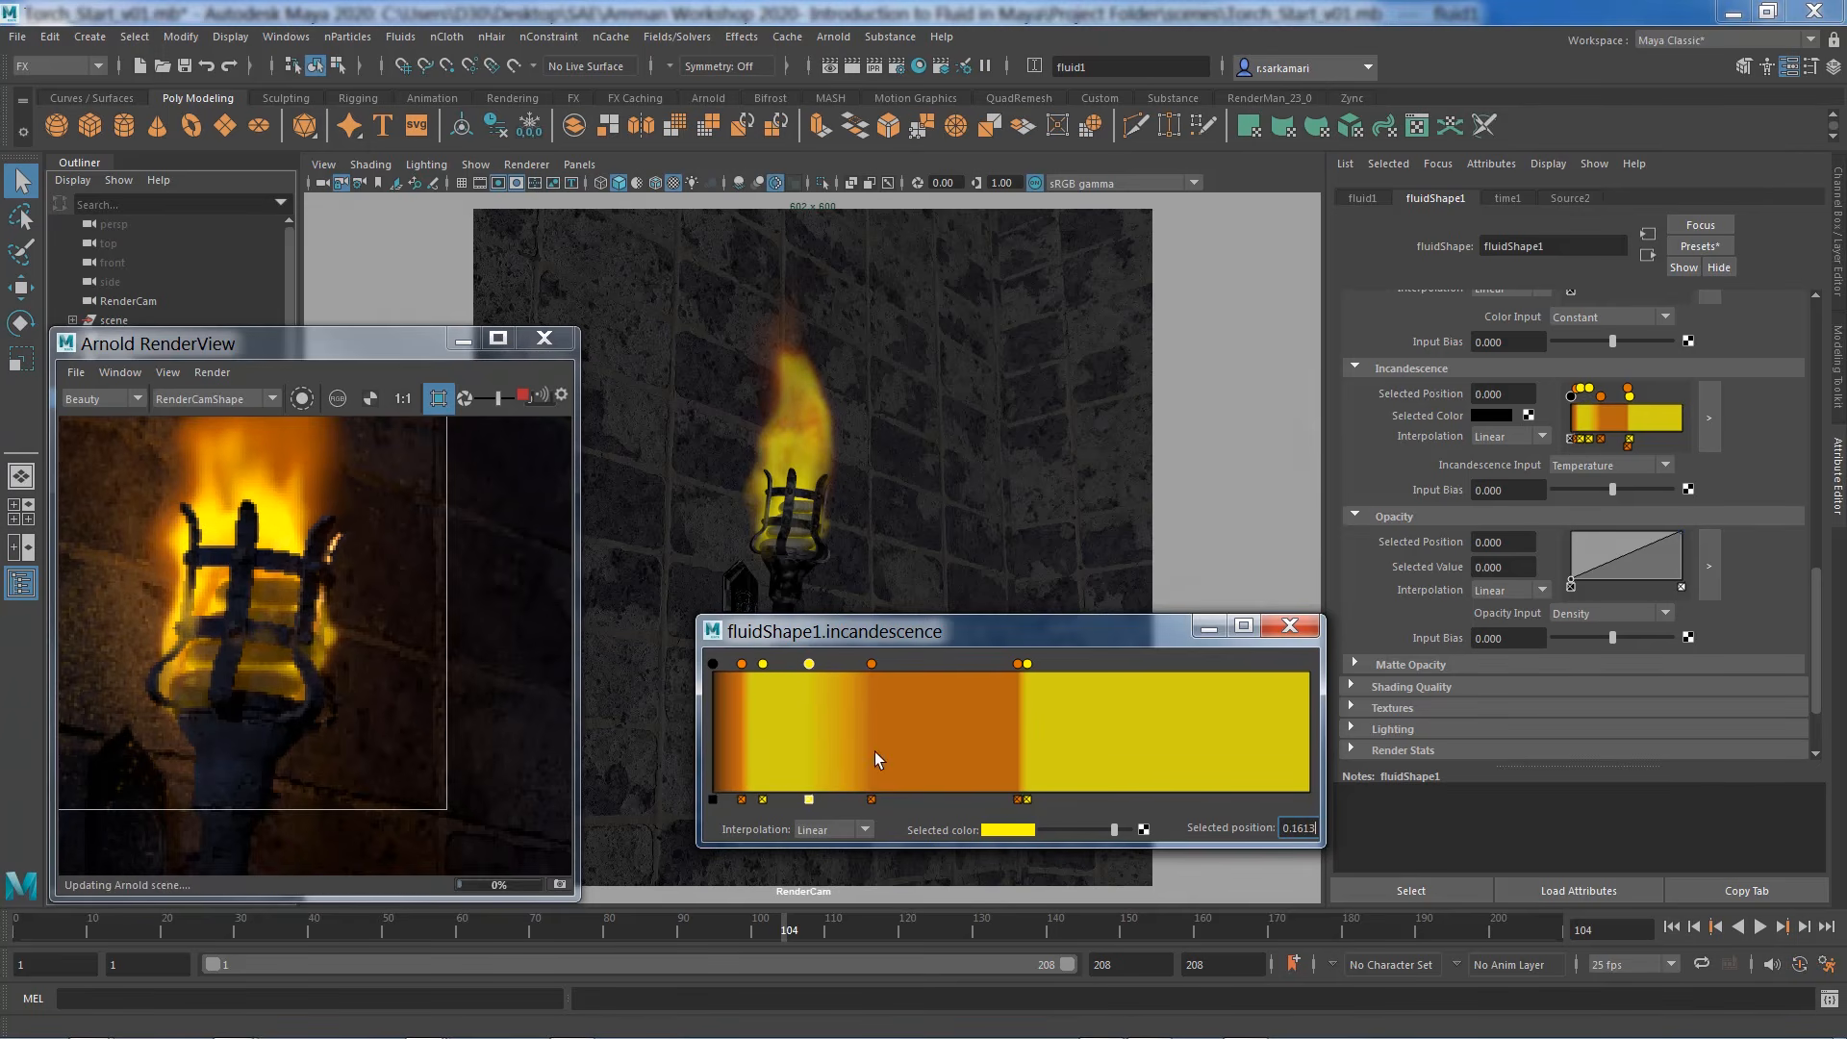
{"action": "scroll", "coordinate": [200, 534], "scroll_direction": "down", "scroll_amount": 1}
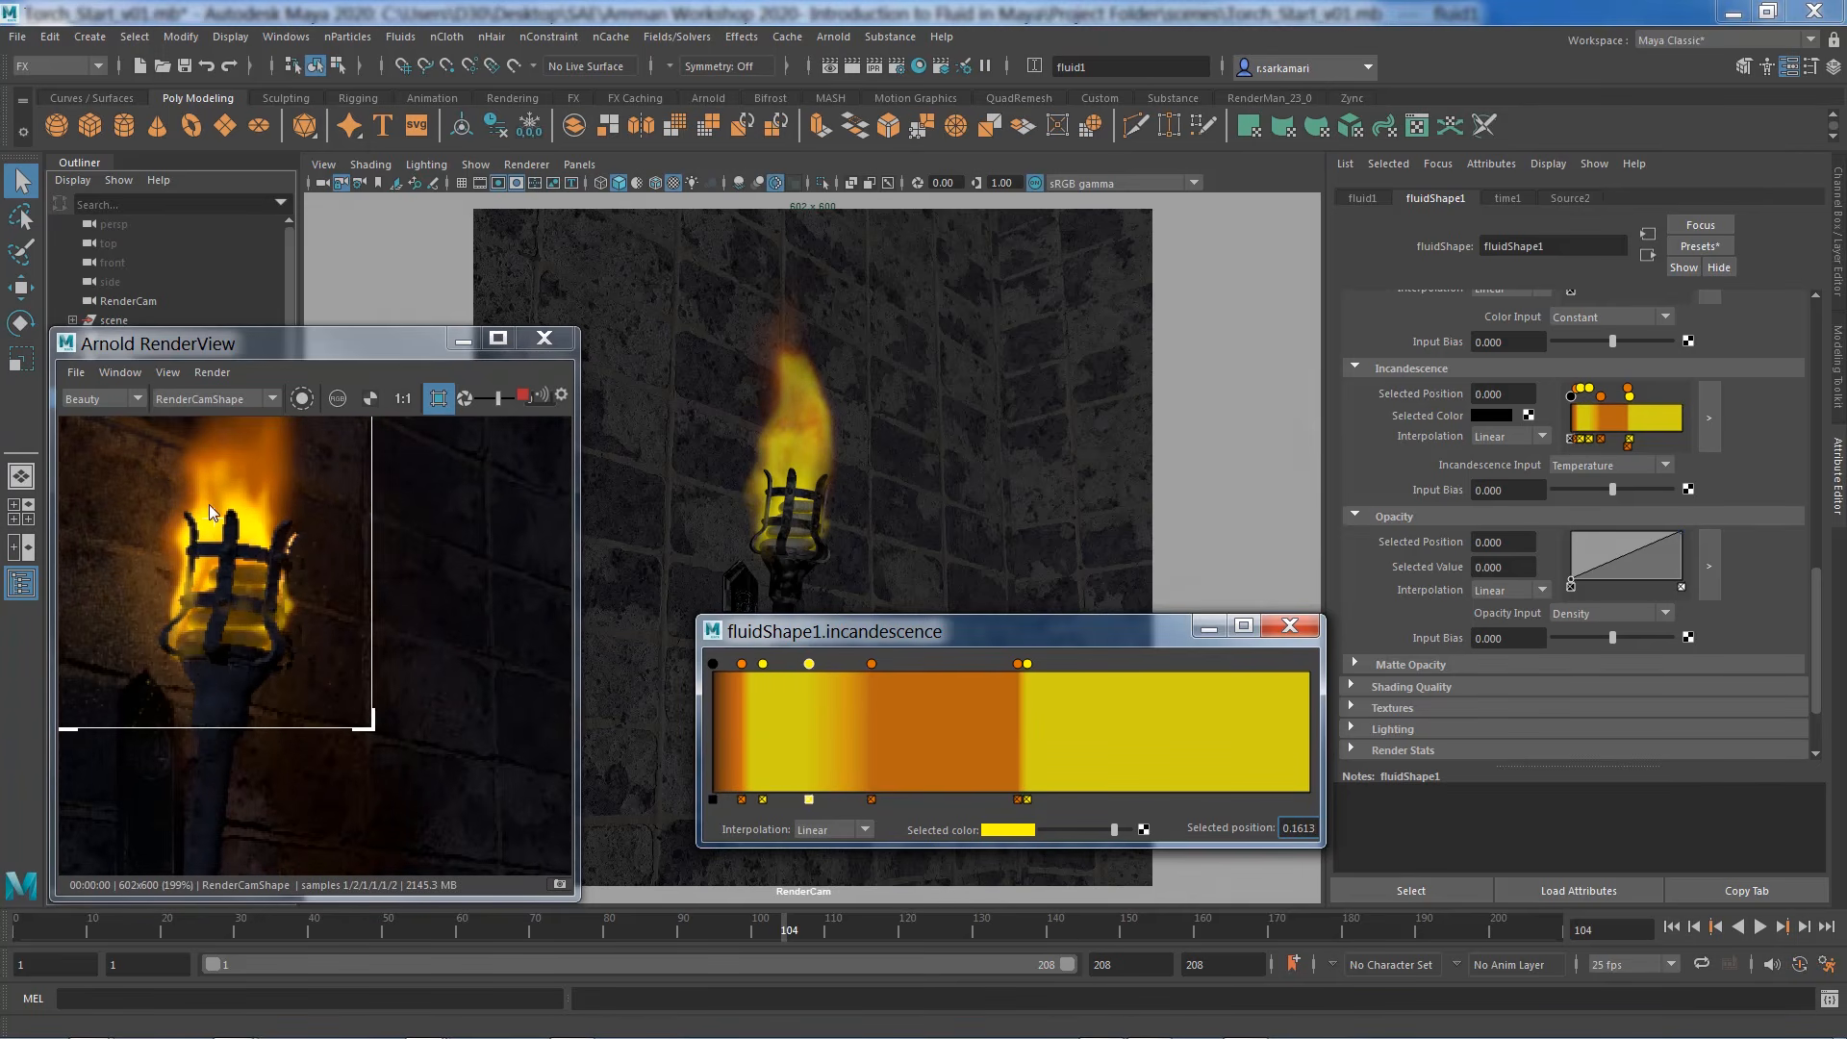
{"action": "middle_click_drag", "start_coordinate": [200, 544], "coordinate": [374, 695]}
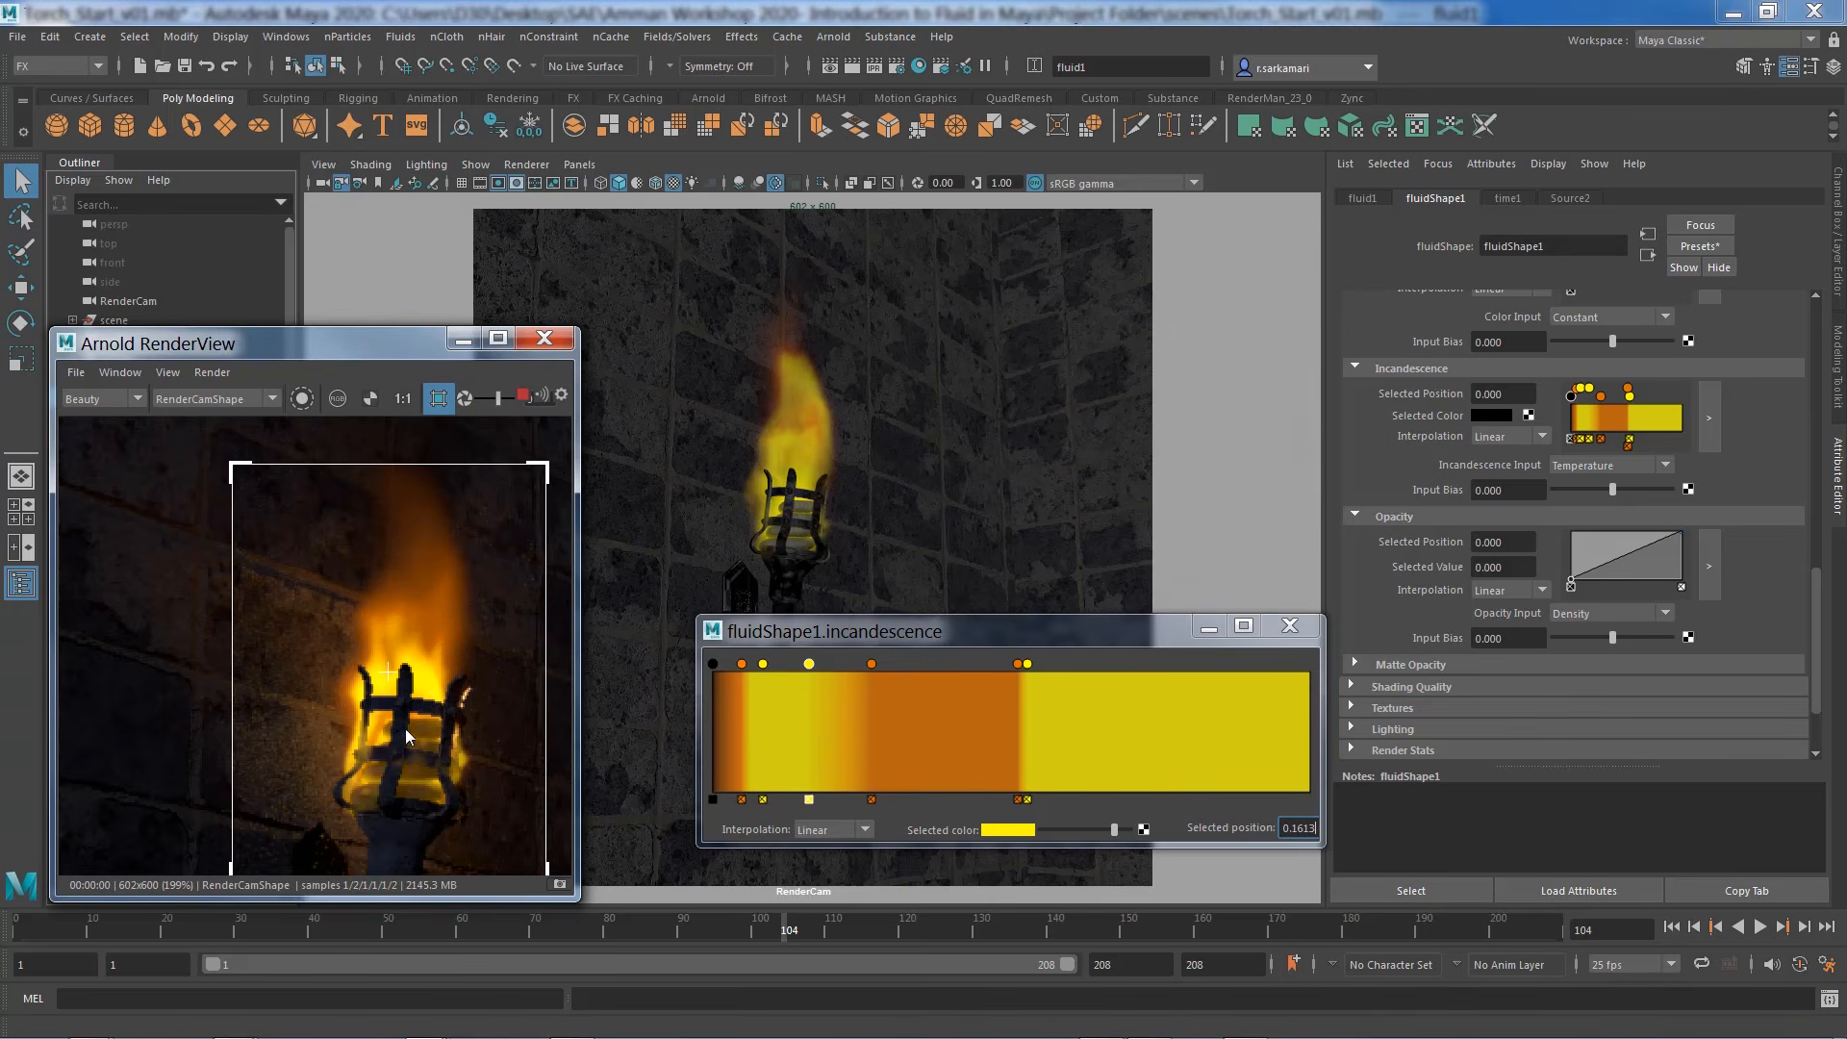
{"action": "scroll", "coordinate": [406, 730], "scroll_direction": "up", "scroll_amount": 6}
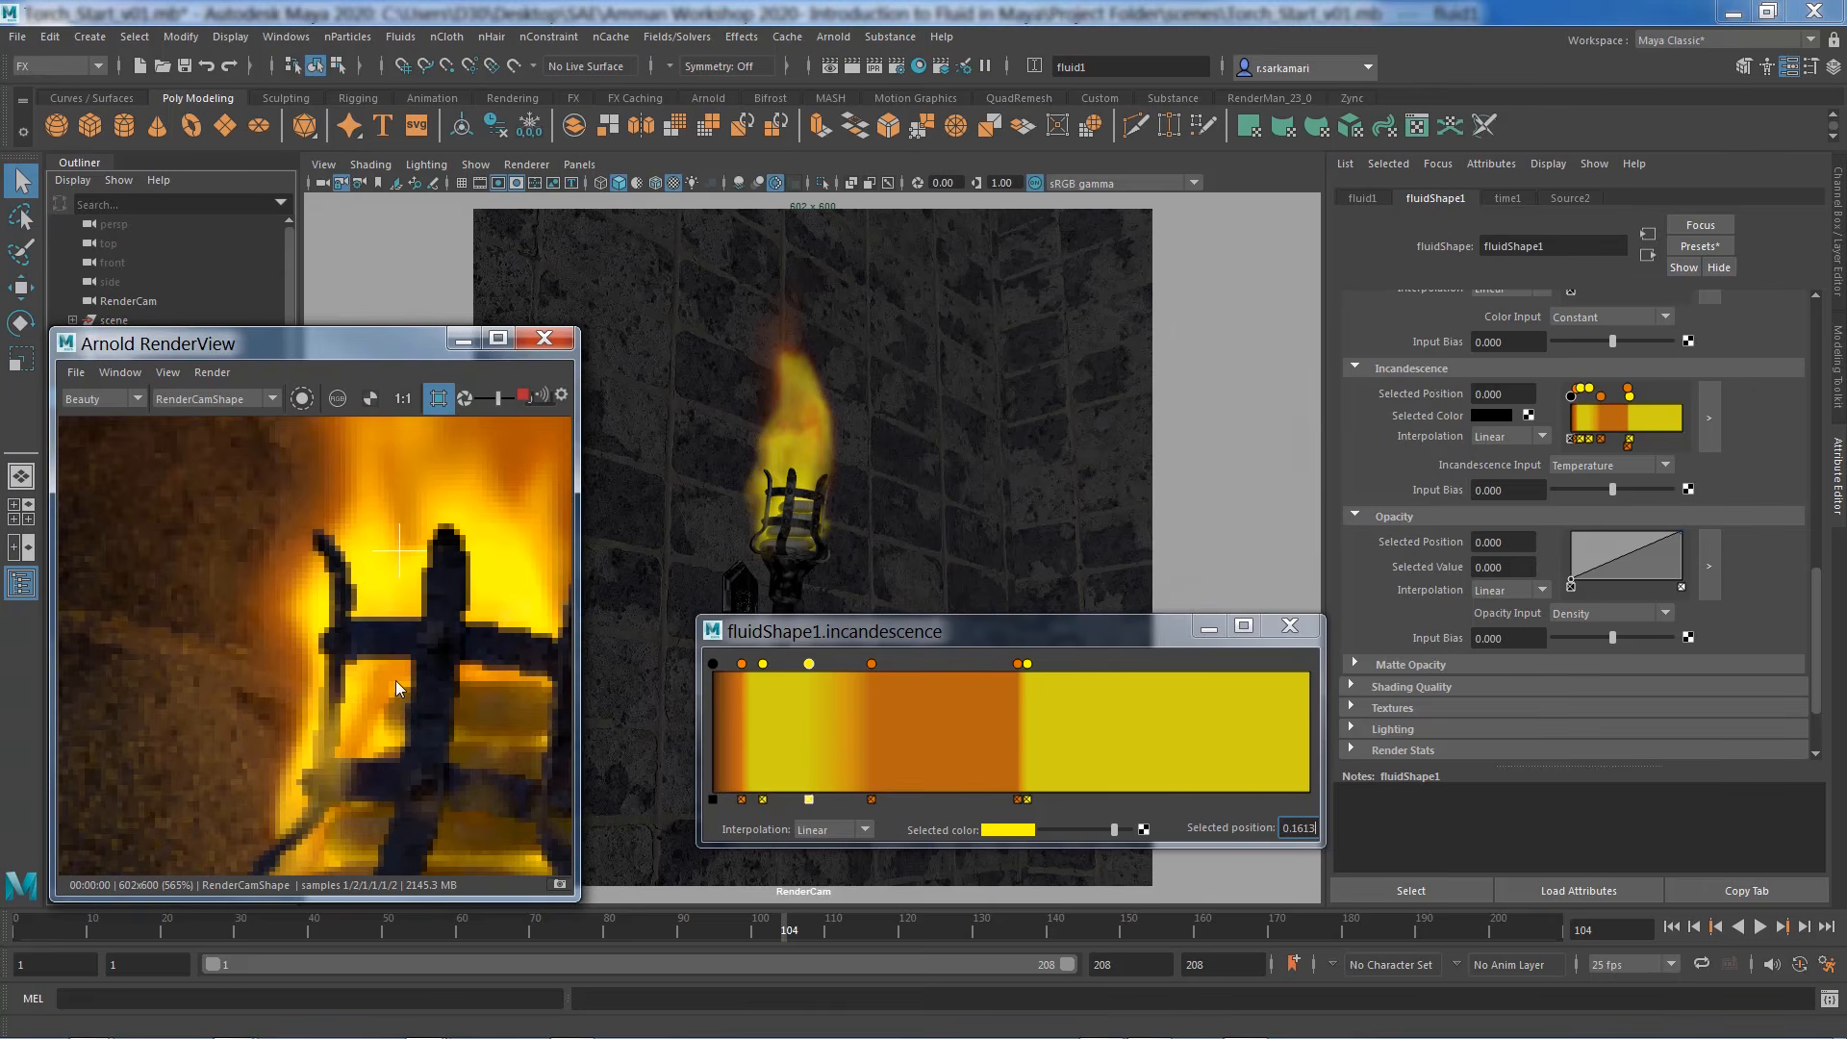
{"action": "scroll", "coordinate": [289, 695], "scroll_direction": "down", "scroll_amount": 4}
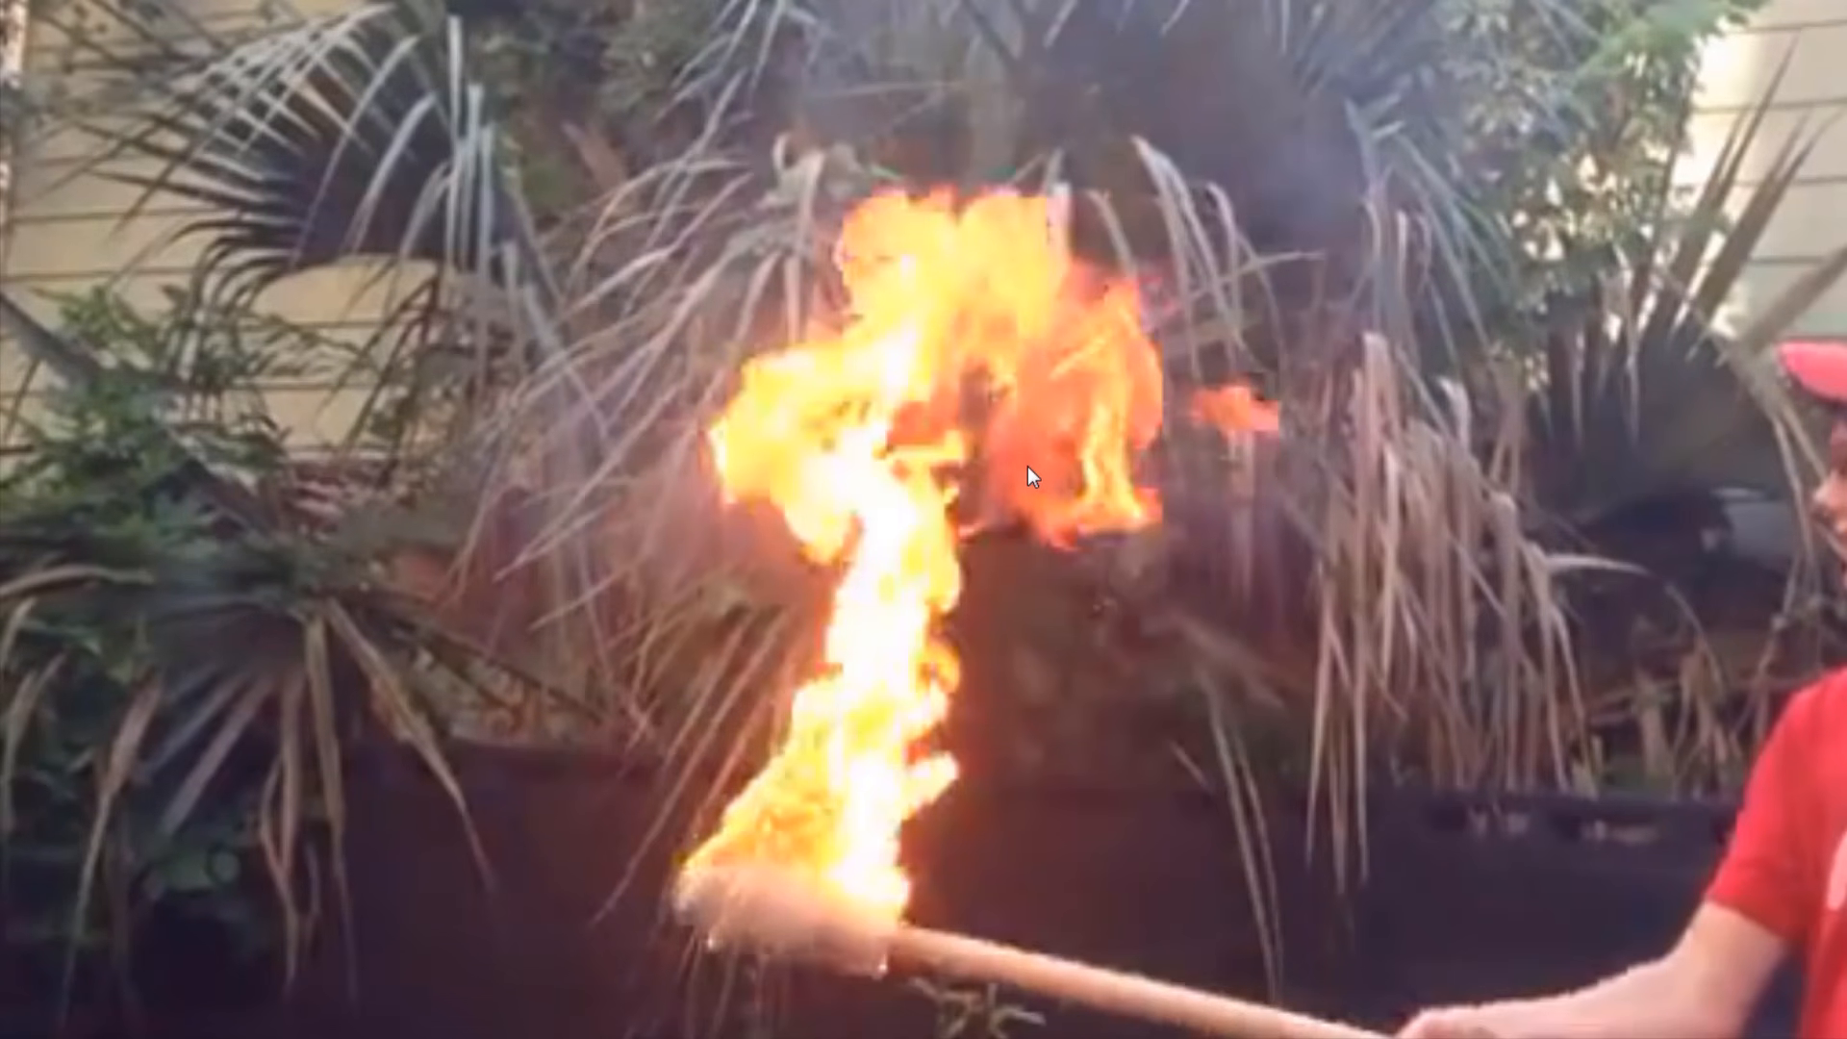
Step: Close the fire reference video and open fluidShape1's Opacity ramp in its enlarged editor
{"action": "double_click", "coordinate": [1008, 500]}
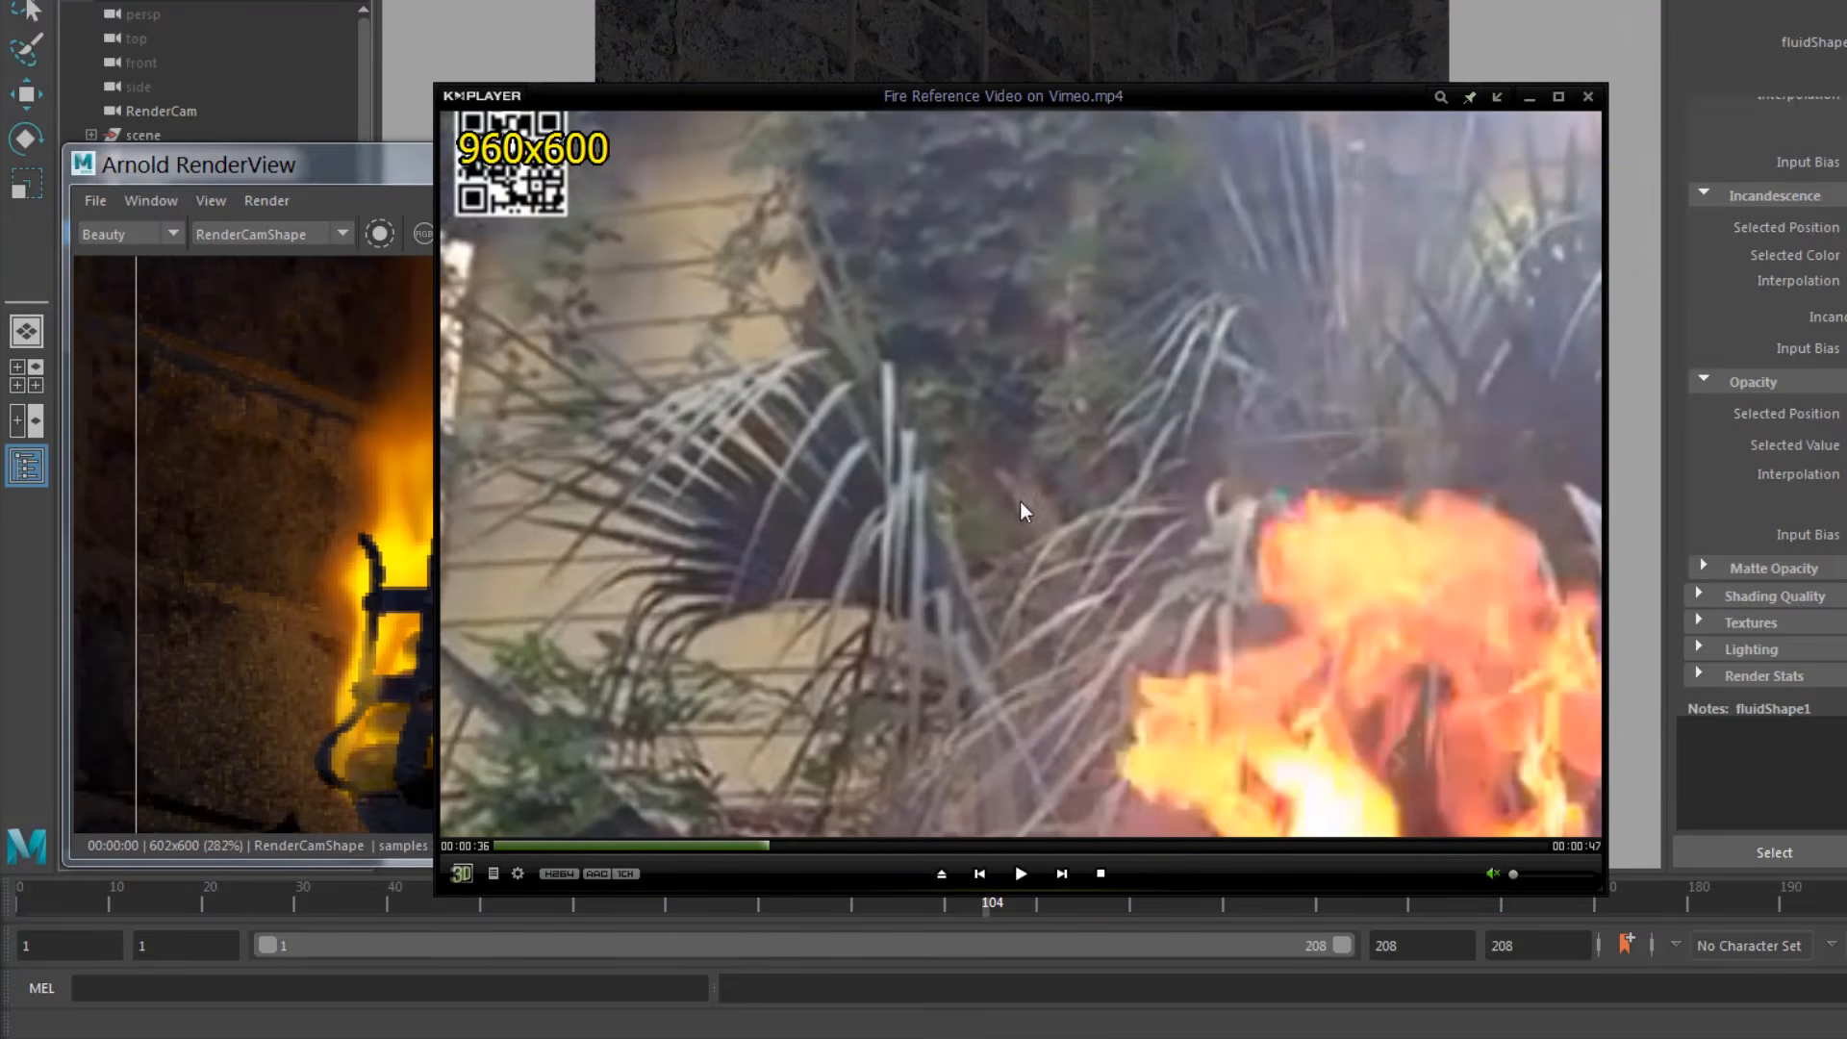
{"action": "left_click", "coordinate": [1586, 100]}
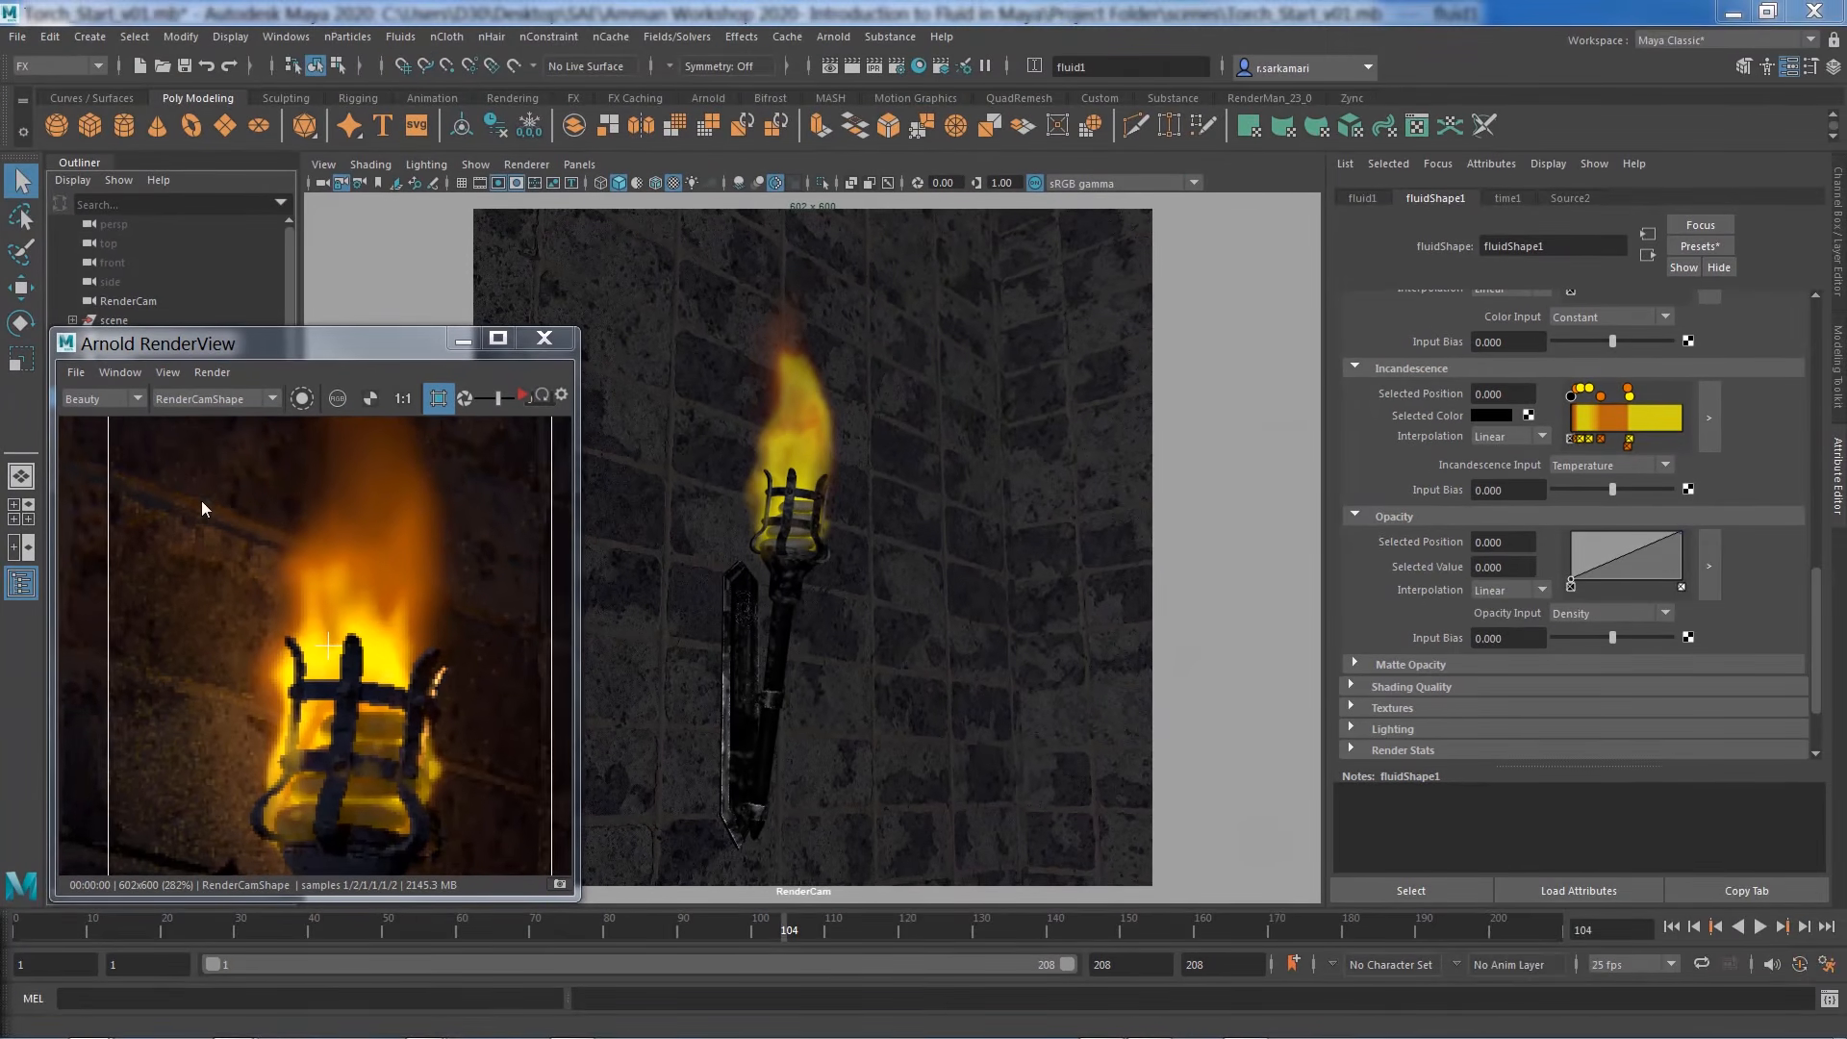
{"action": "left_click", "coordinate": [1711, 567]}
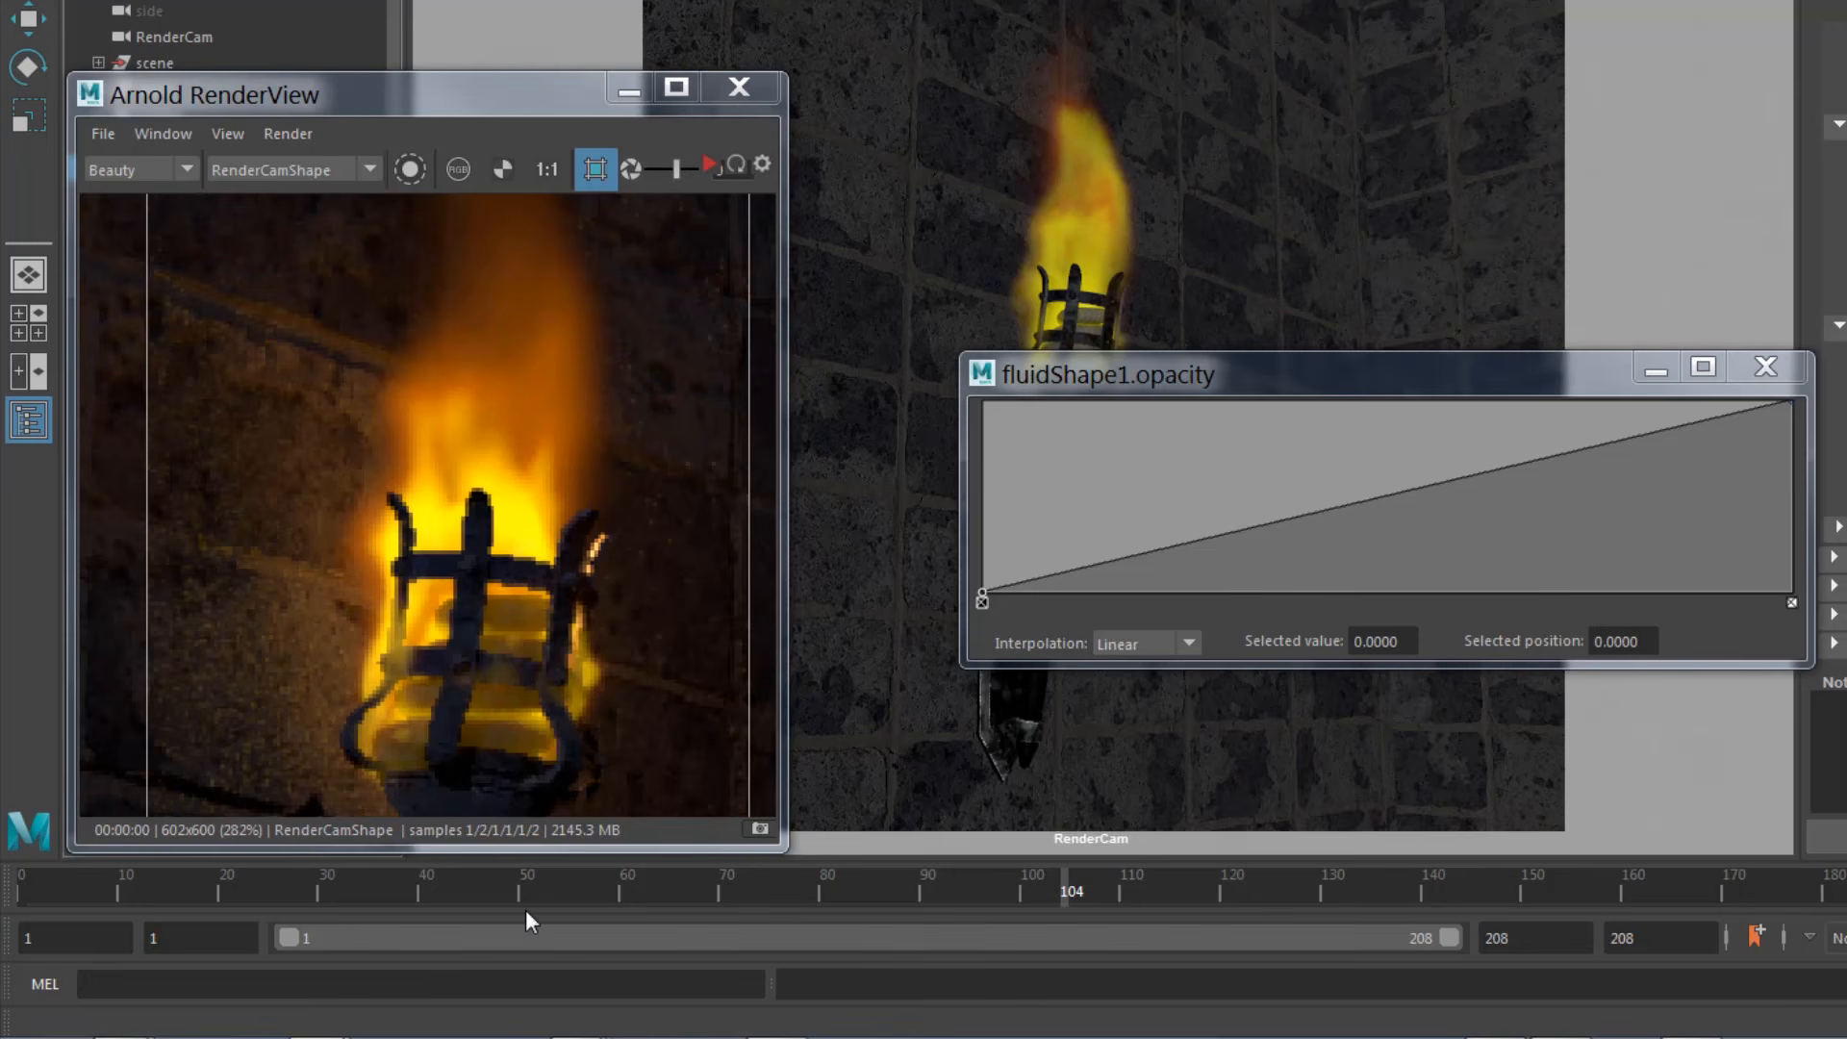
Step: Shape the start of the Opacity ramp with a full-height peak at about 0.14, a zero key at 0.2323, and a 0.1701 key at 0.2274
{"action": "left_click_drag", "start_coordinate": [1018, 579], "coordinate": [1170, 594]}
{"action": "left_click", "coordinate": [1090, 567]}
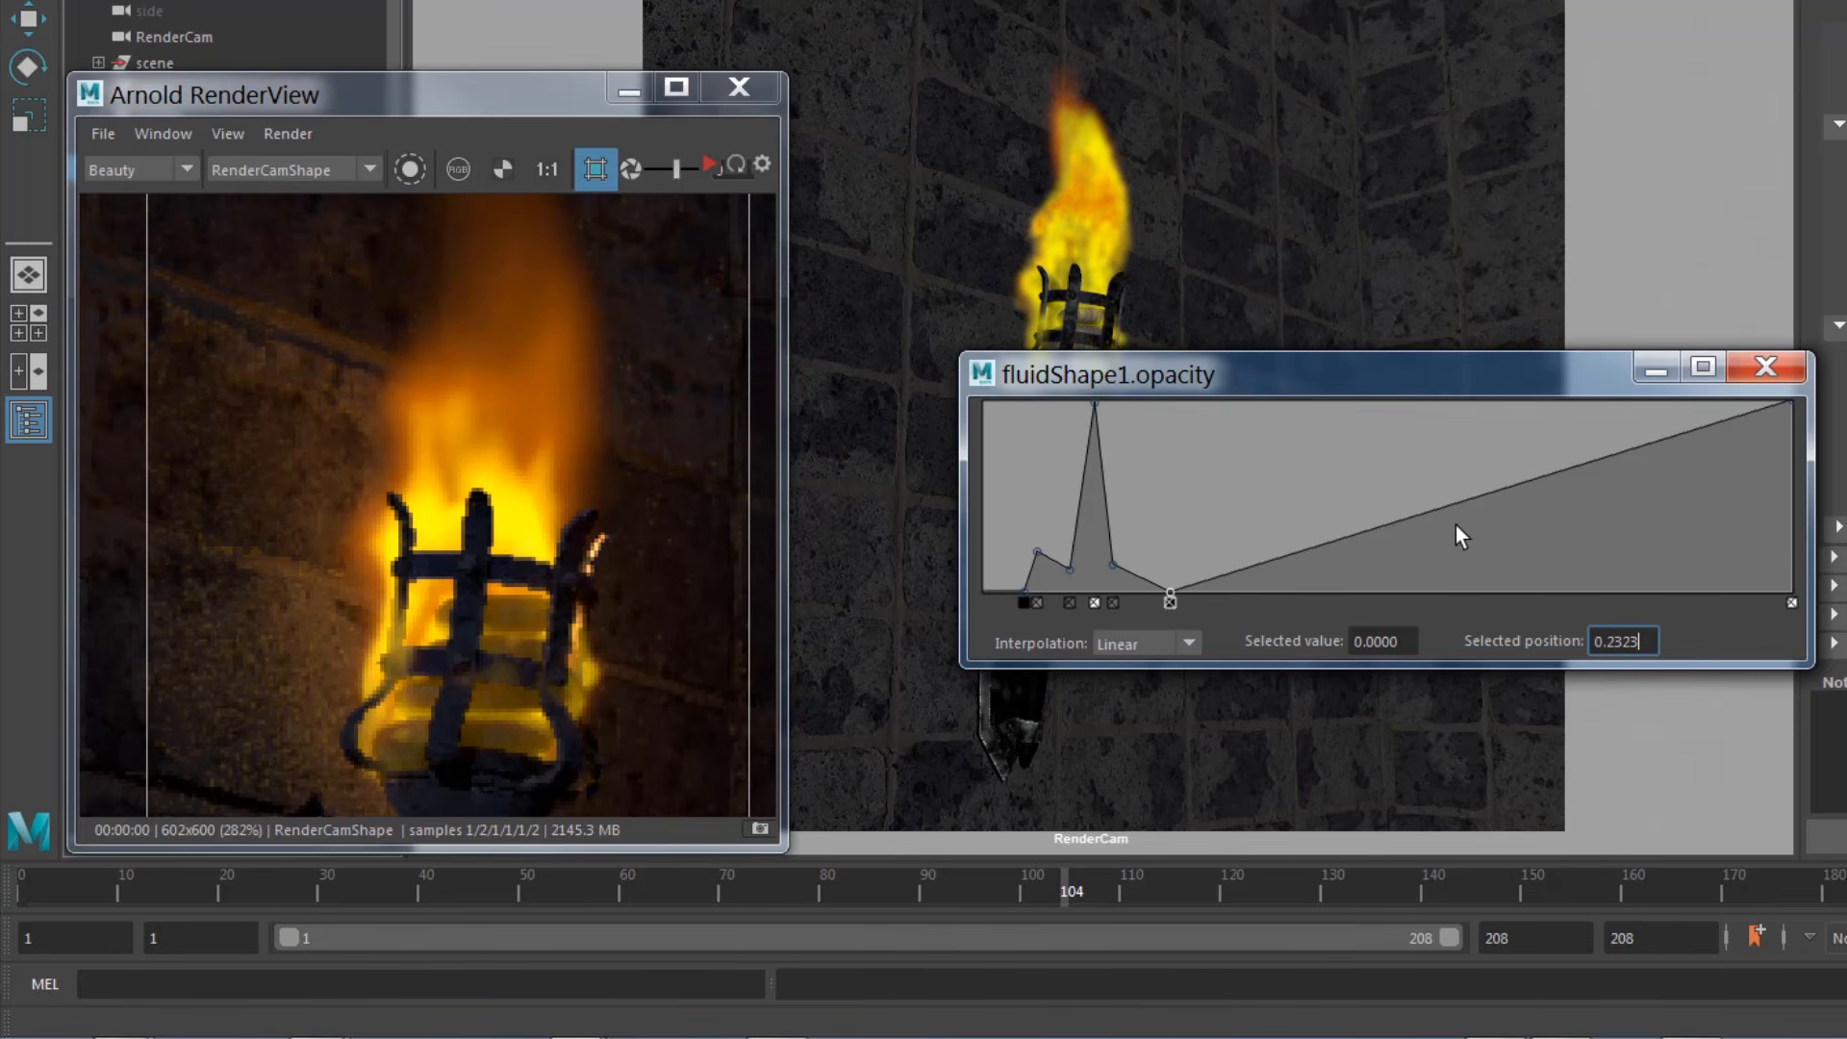
{"action": "left_click", "coordinate": [1166, 559]}
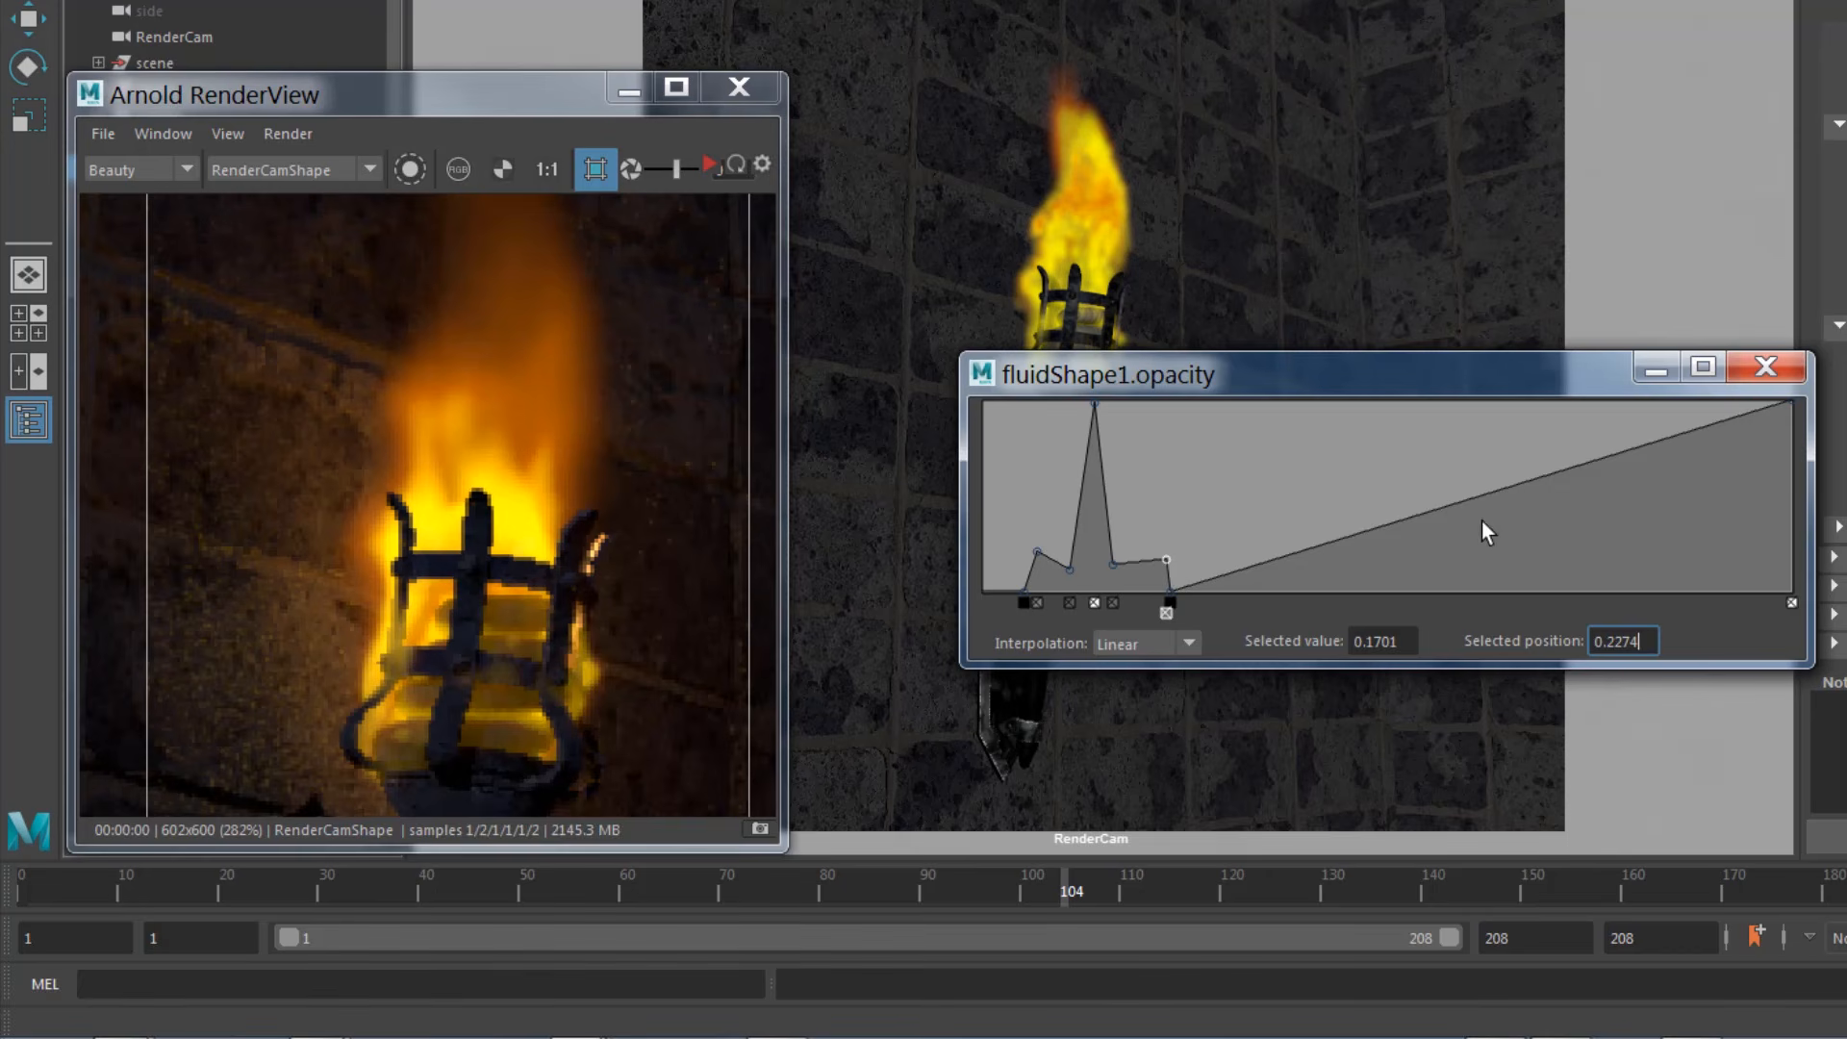
Step: Add a full-height Opacity peak at about 0.55 between zero keys at about 0.50 and 0.5806, and lower the end key to 0
{"action": "left_click_drag", "start_coordinate": [1442, 499], "coordinate": [1387, 590]}
{"action": "left_click", "coordinate": [1434, 407]}
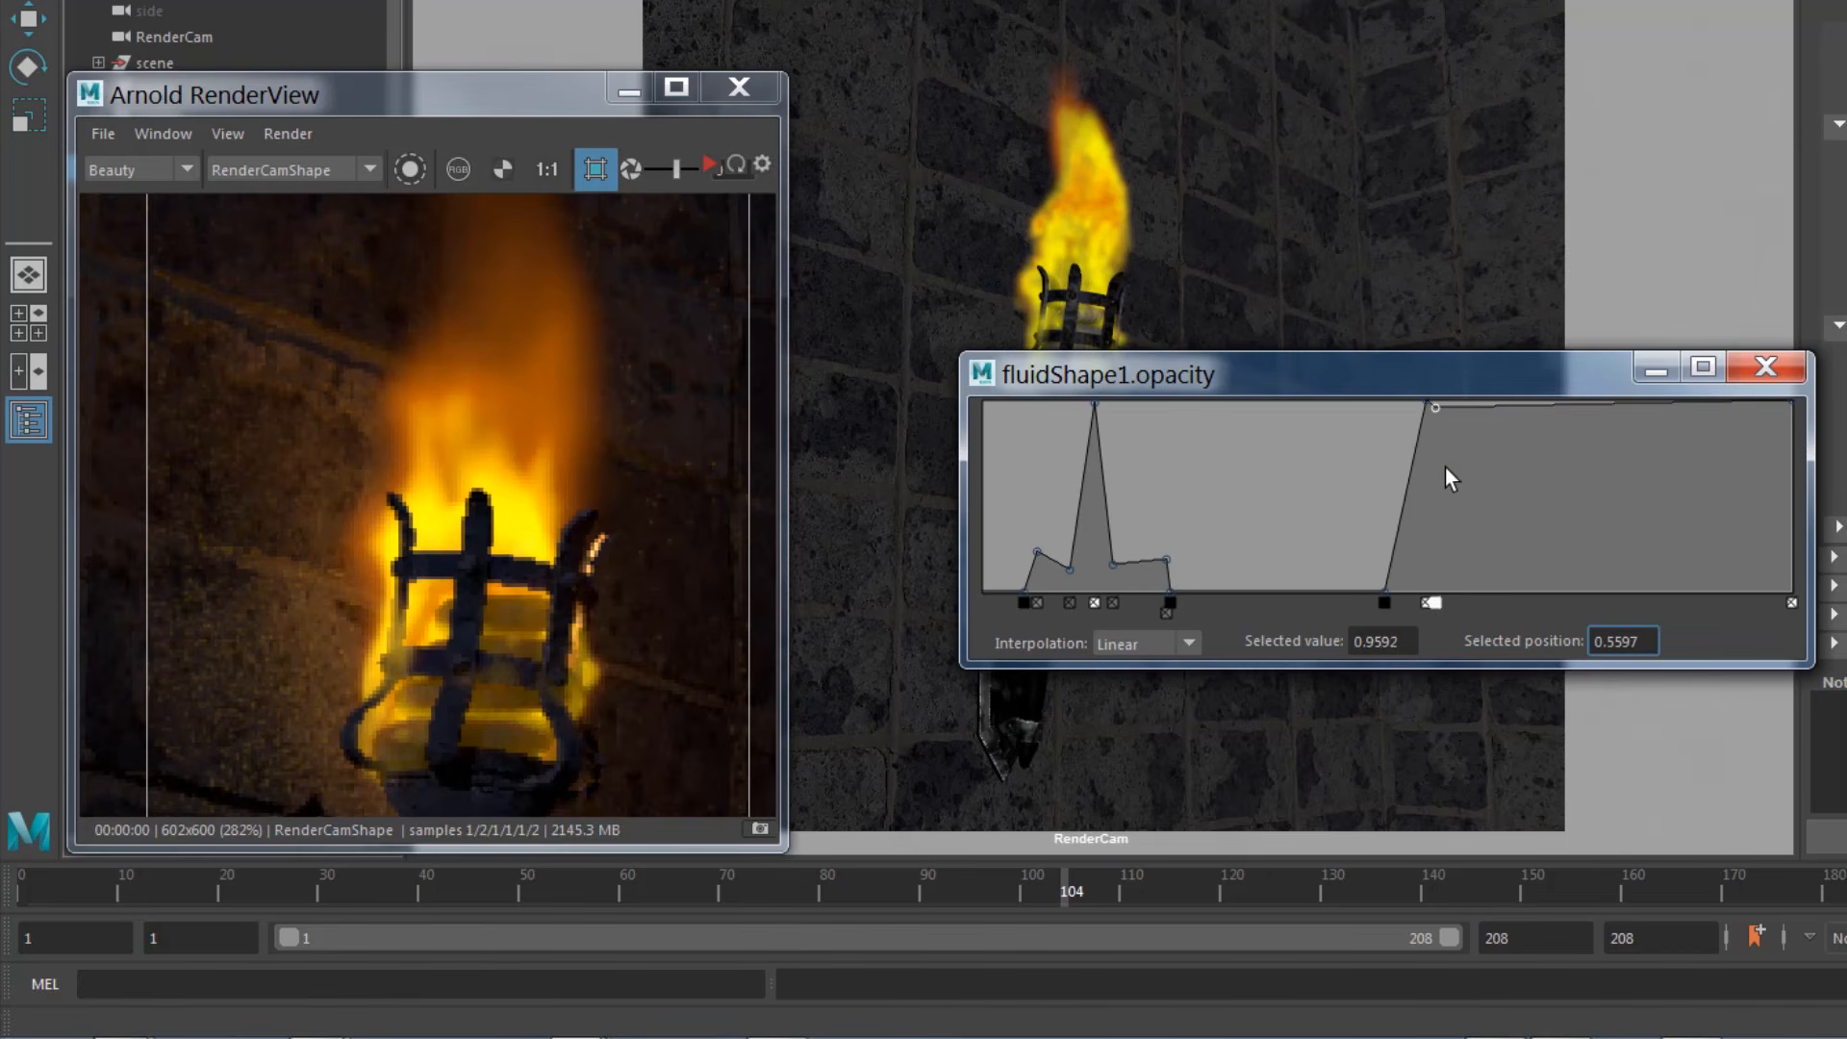
{"action": "left_click_drag", "start_coordinate": [1446, 468], "coordinate": [1435, 606]}
{"action": "left_click_drag", "start_coordinate": [1792, 406], "coordinate": [1809, 606]}
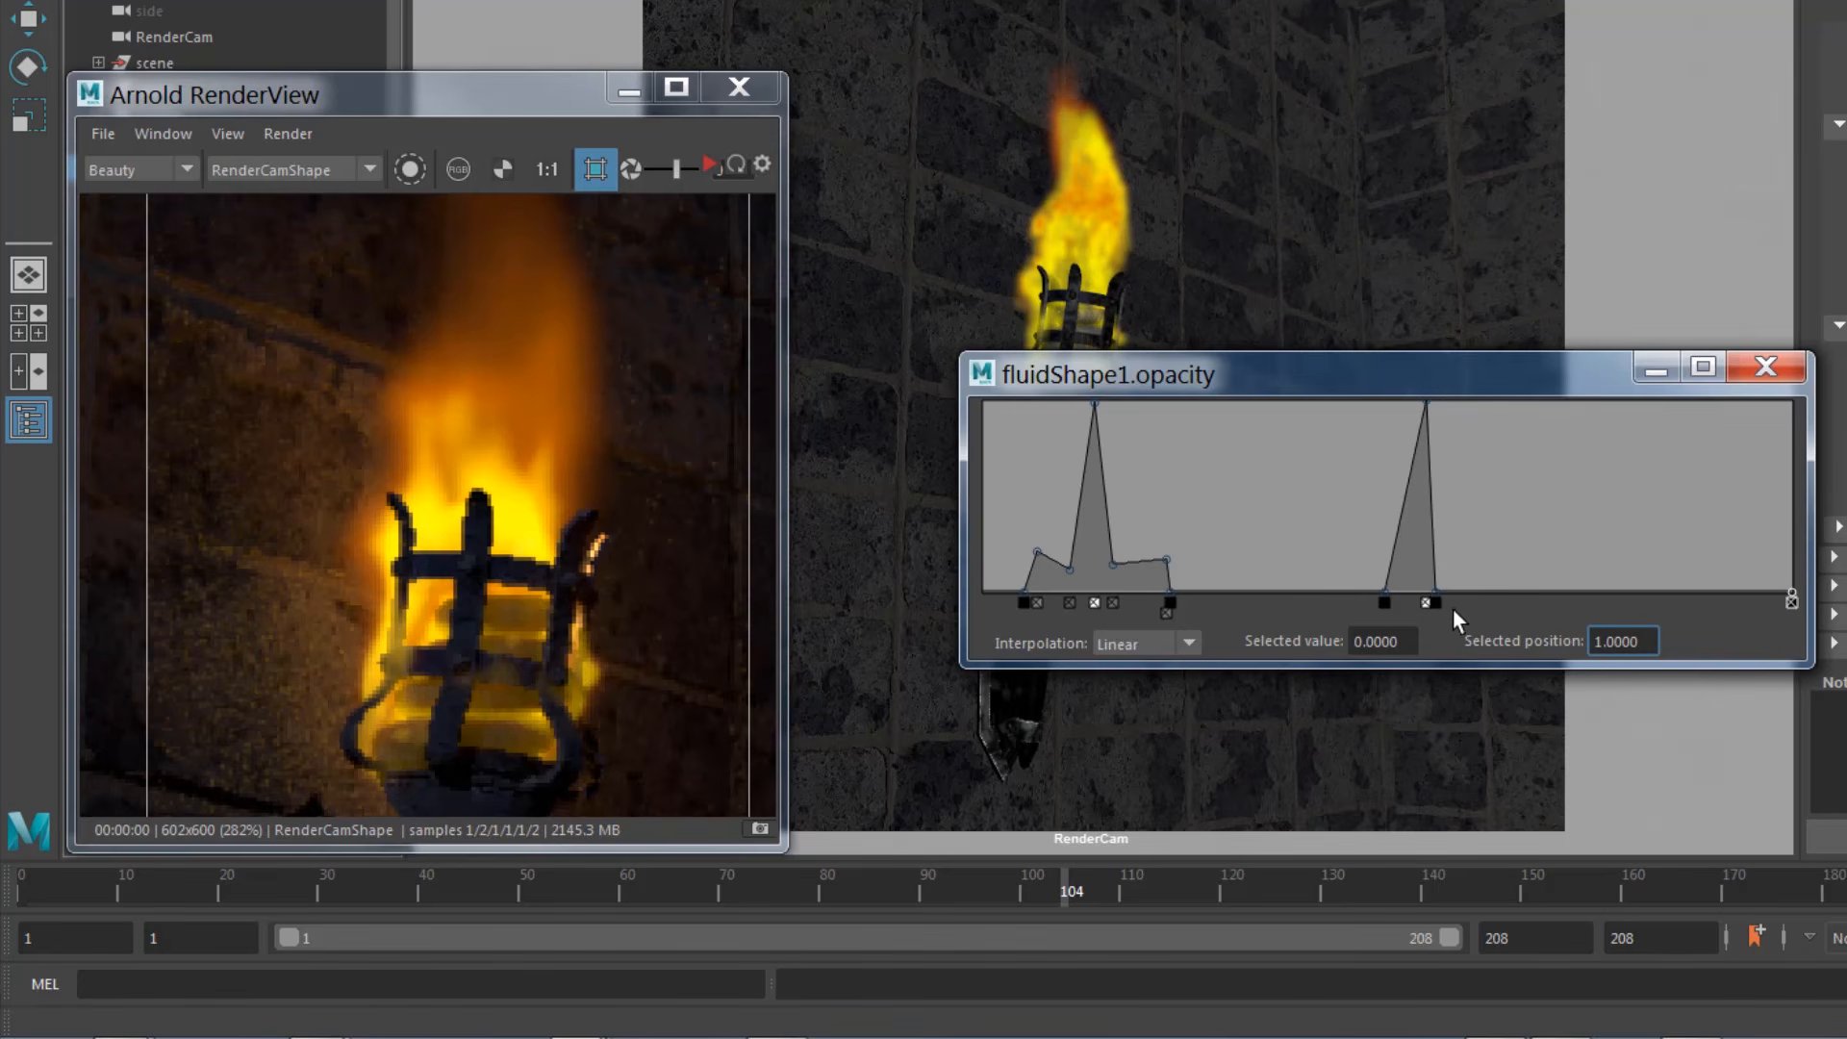
{"action": "left_click_drag", "start_coordinate": [1438, 593], "coordinate": [1452, 593]}
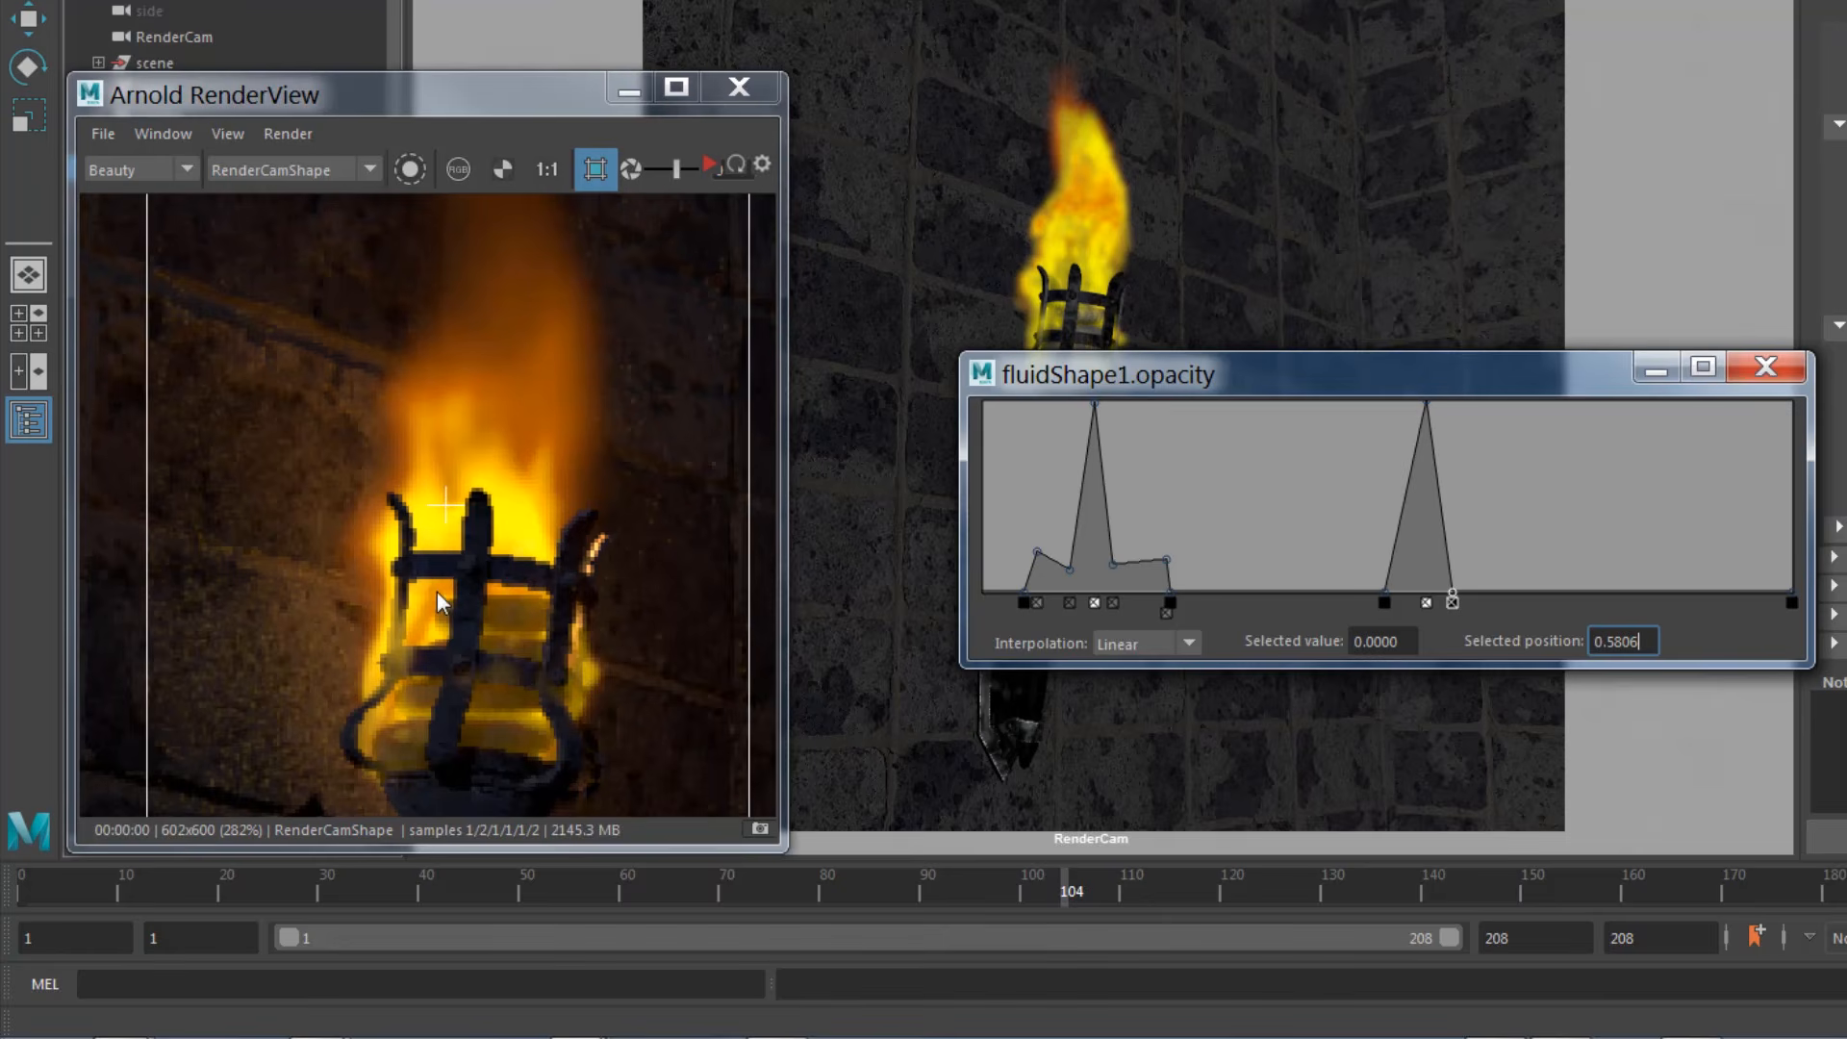
Step: Store a snapshot of the current Arnold render and restart the live render to check the new opacity on the flame
{"action": "scroll", "coordinate": [436, 589], "scroll_direction": "down", "scroll_amount": 1}
{"action": "left_click", "coordinate": [760, 829]}
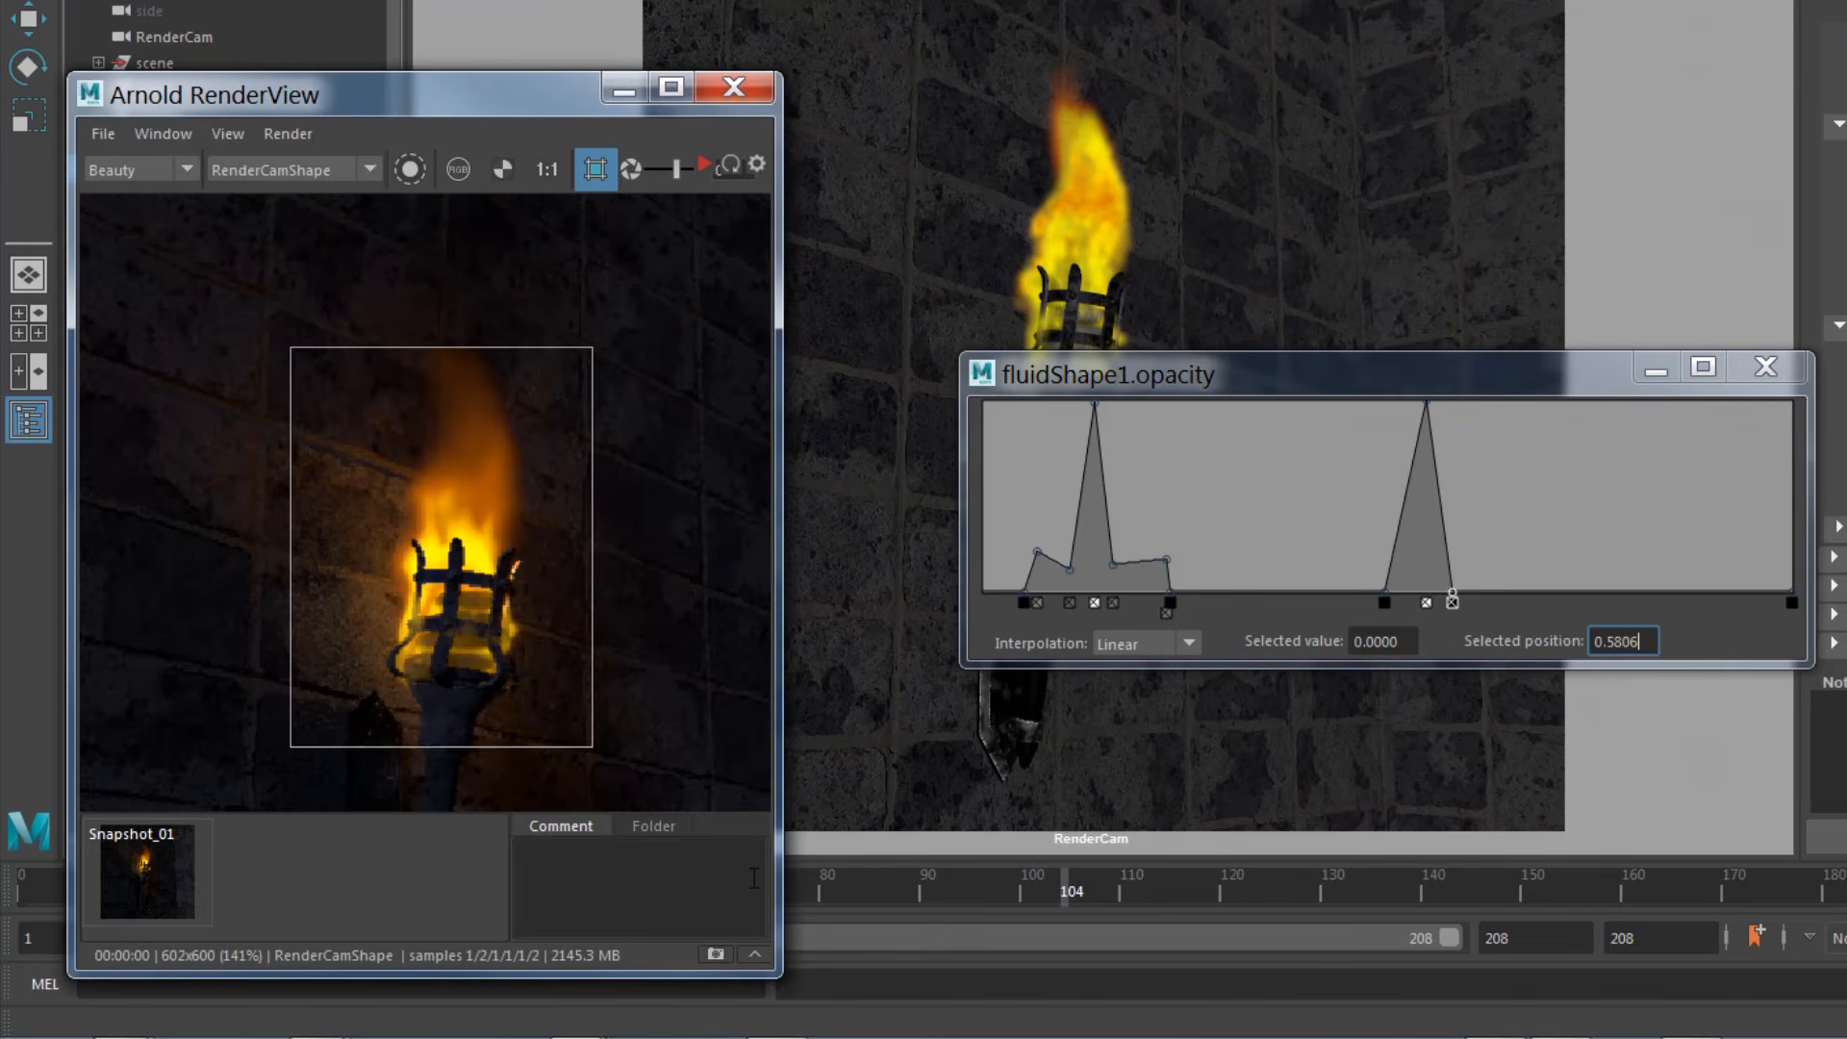
{"action": "left_click", "coordinate": [706, 162]}
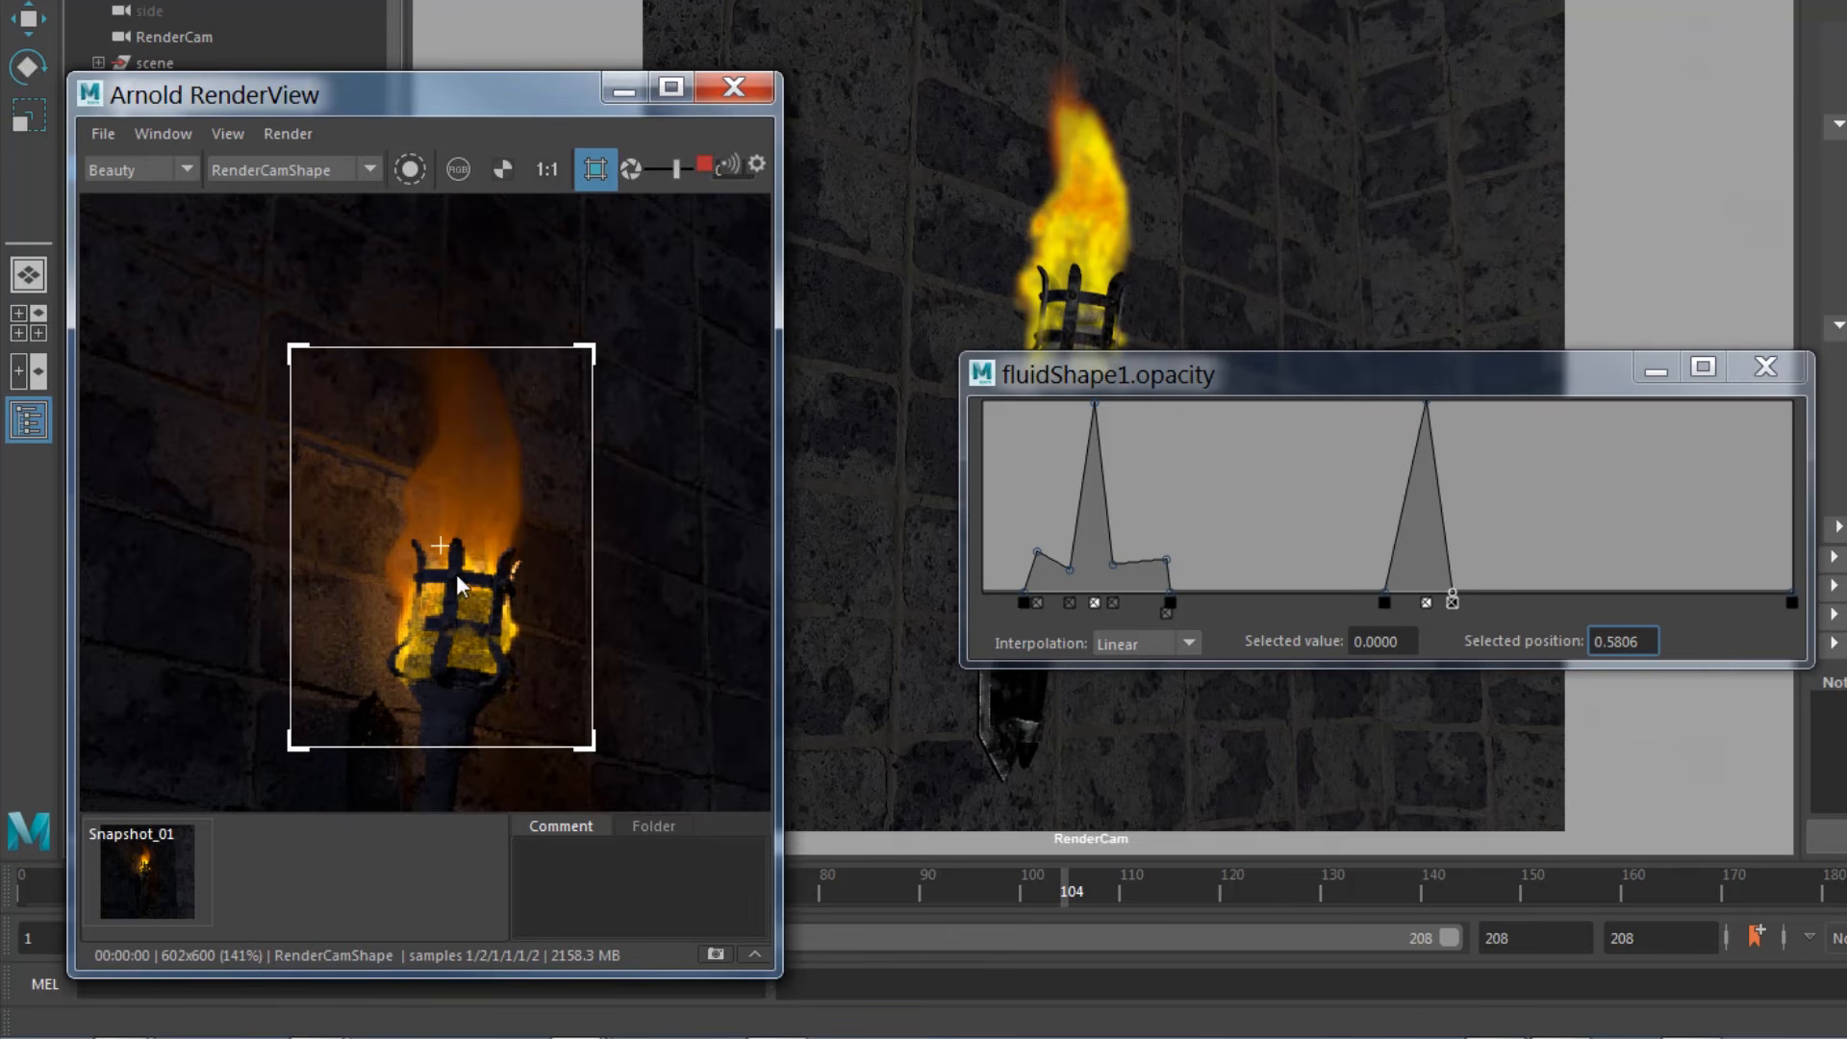
{"action": "scroll", "coordinate": [425, 598], "scroll_direction": "up", "scroll_amount": 2}
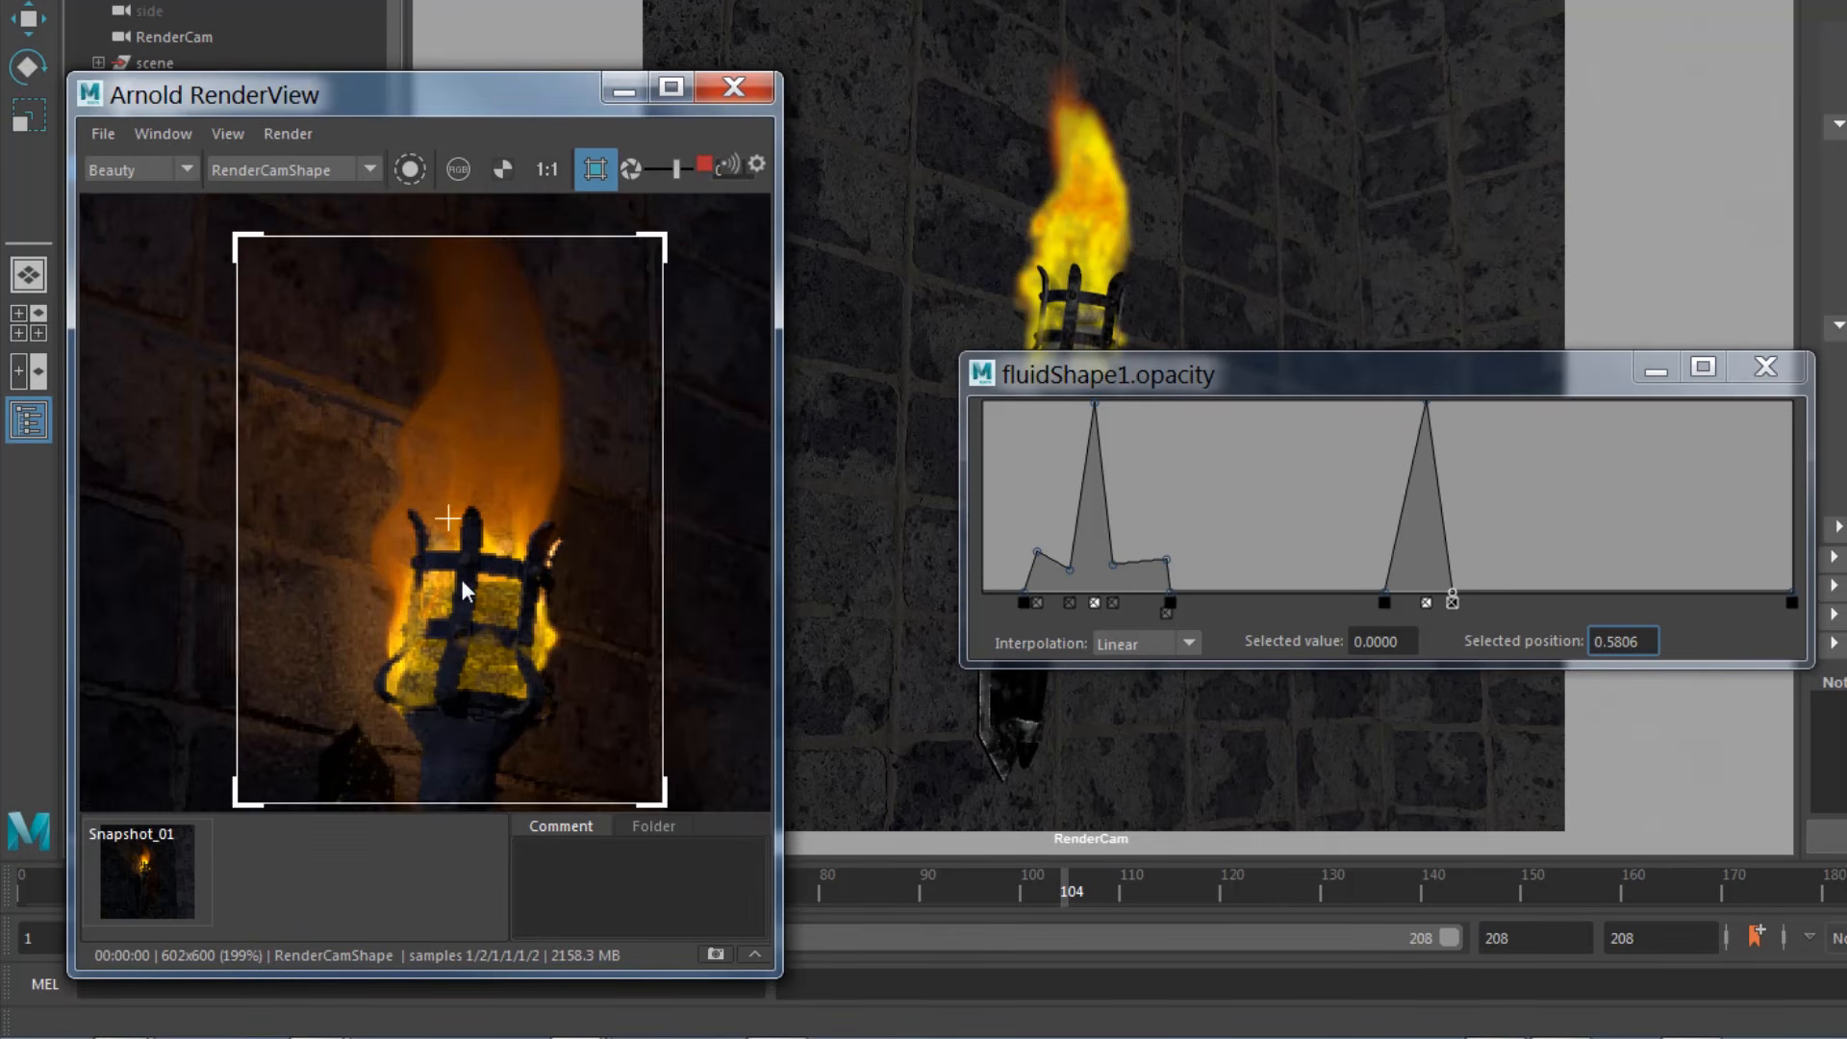
Step: Add a low Opacity key at about 0.19, shift the dip before the first peak to about 0.12, and set the first key to 0.2585 at 0.0629
{"action": "left_click", "coordinate": [1135, 571]}
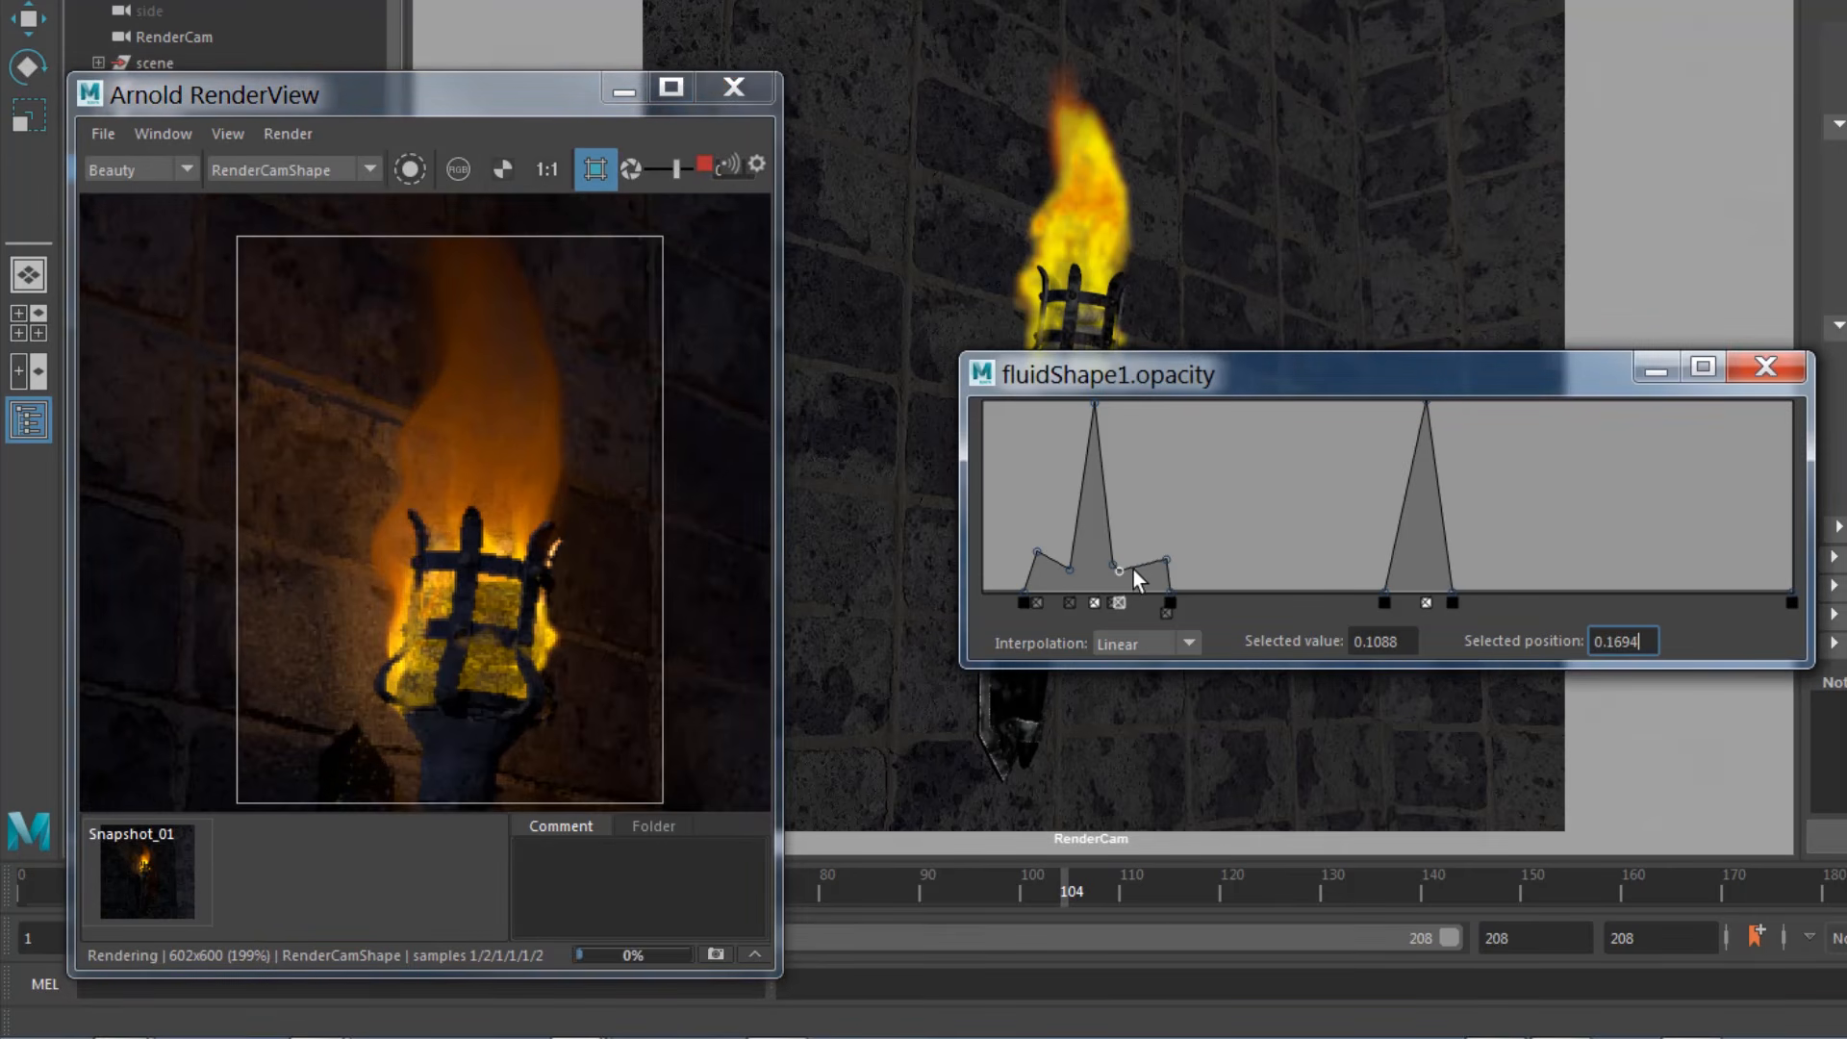
{"action": "left_click_drag", "start_coordinate": [1068, 565], "coordinate": [1059, 552]}
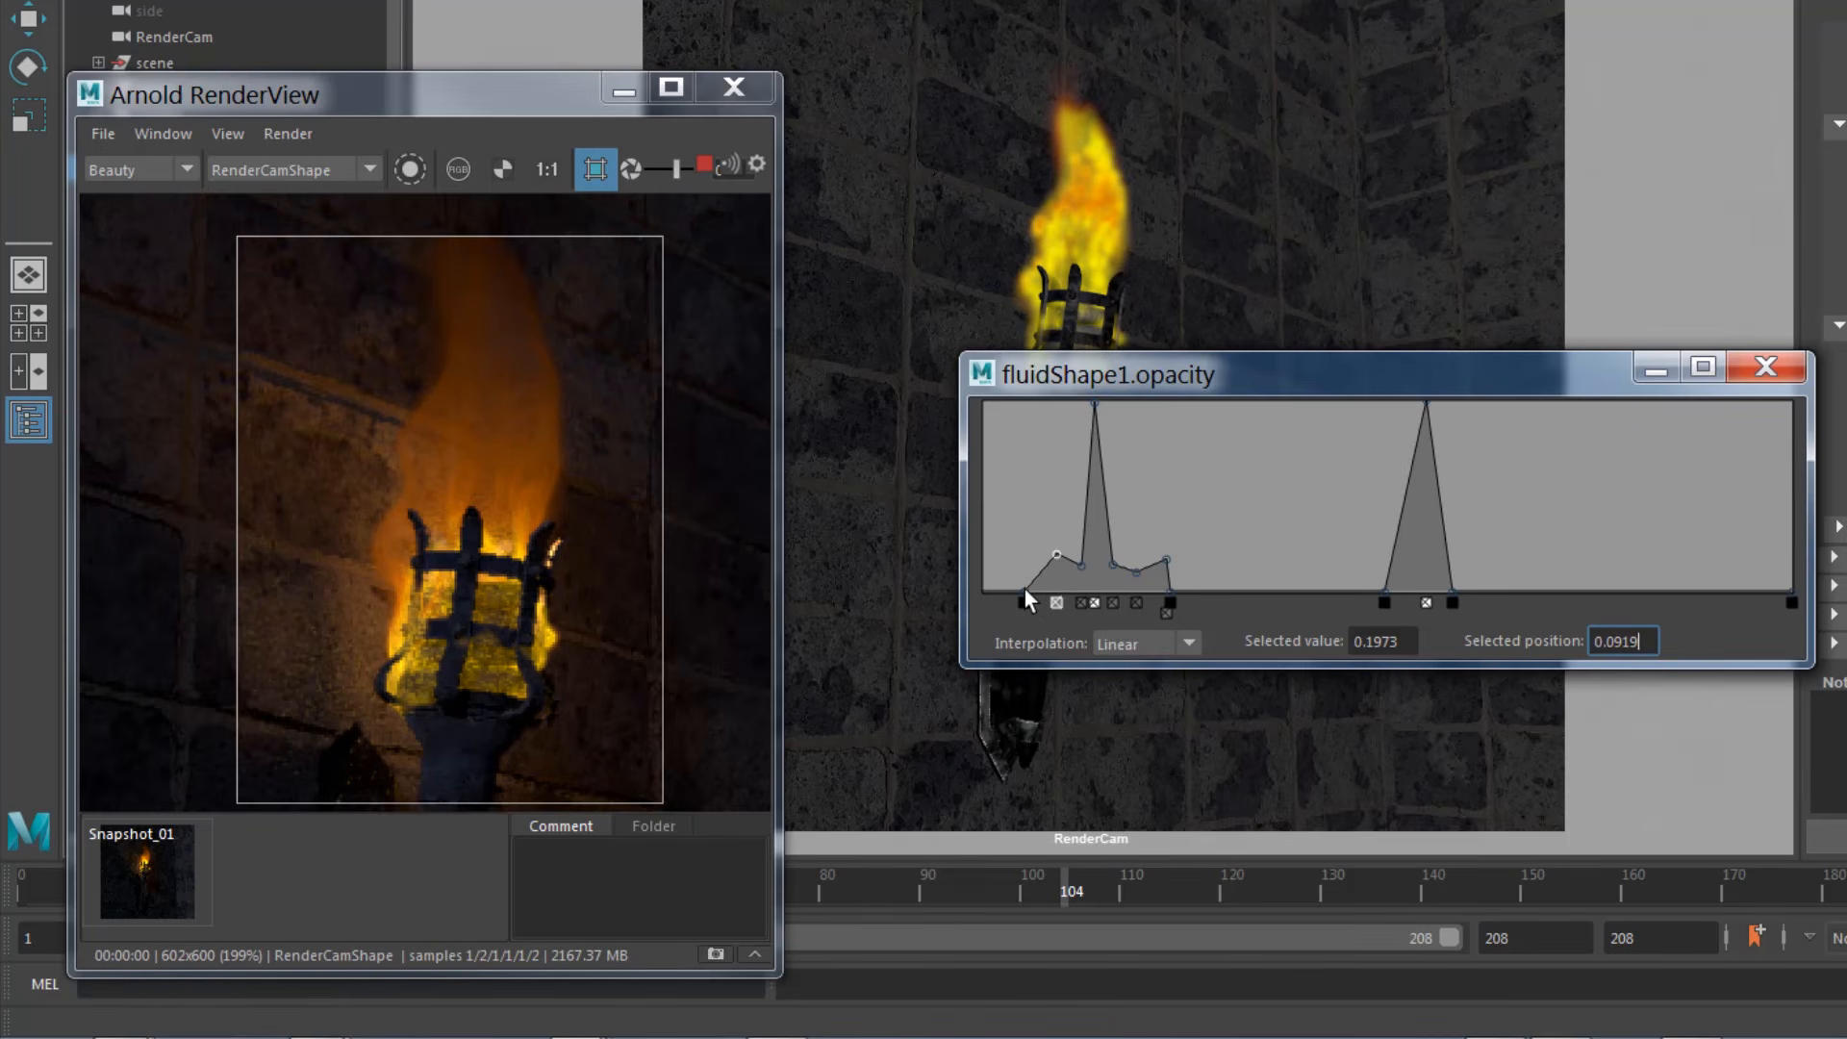
{"action": "mouse_move", "coordinate": [1048, 553]}
{"action": "left_mouse_down"}
{"action": "mouse_move", "coordinate": [1038, 504]}
{"action": "mouse_move", "coordinate": [1031, 540]}
{"action": "left_mouse_up"}
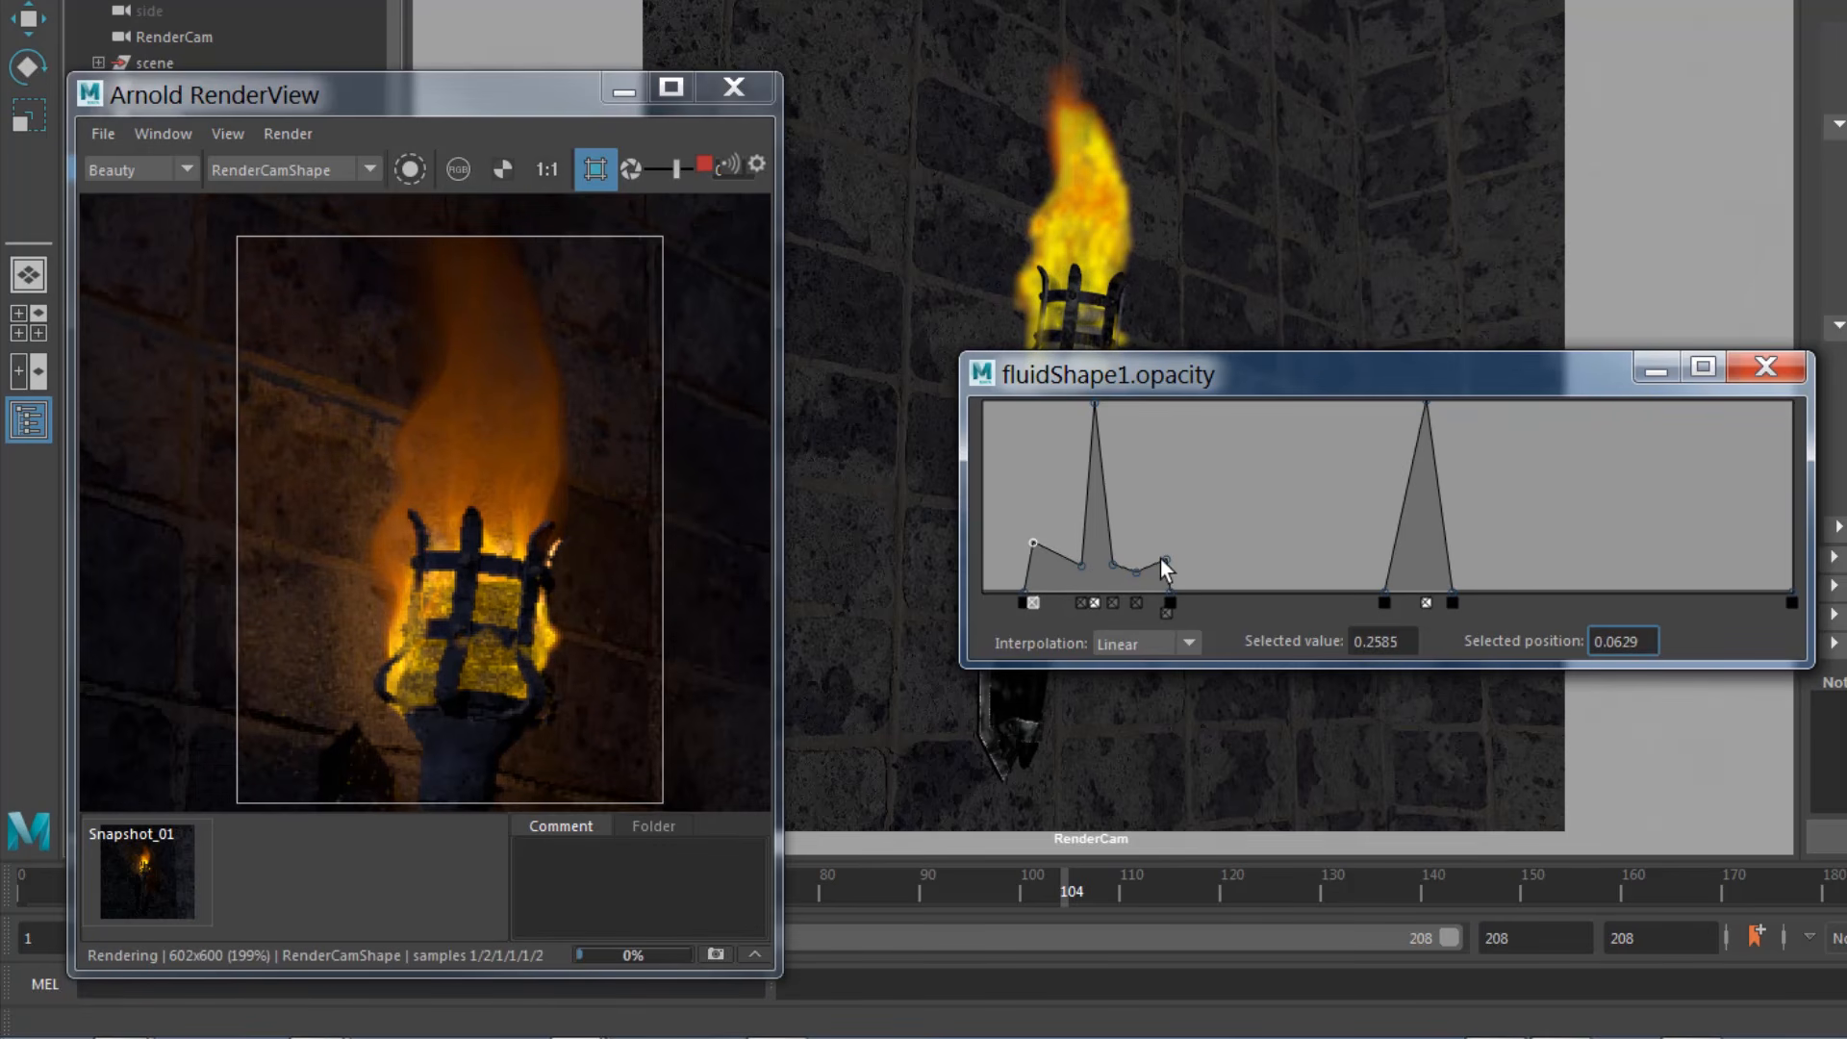
Step: Move the Opacity key near 0.23 to 0.2694 with value 0.4490, add a low key just after it, and inspect the rendered flame
{"action": "left_click_drag", "start_coordinate": [1160, 558], "coordinate": [1174, 523]}
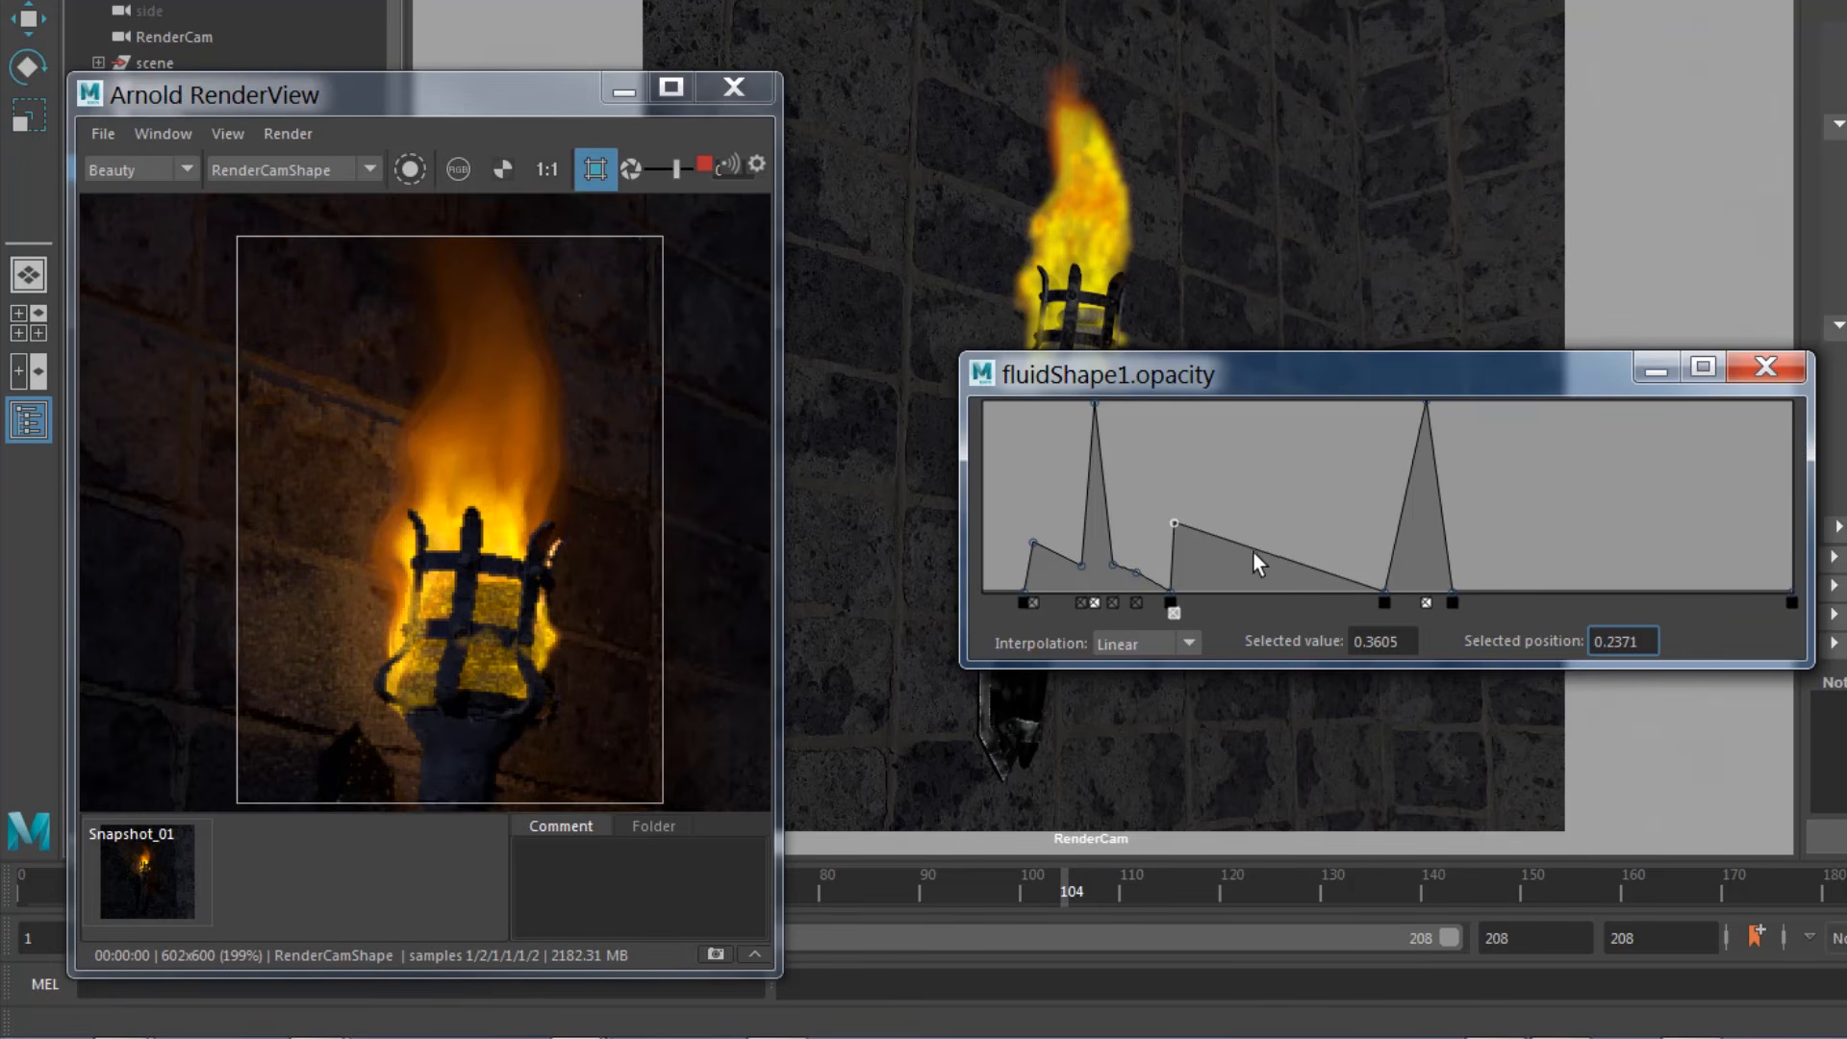
{"action": "left_click", "coordinate": [1206, 604]}
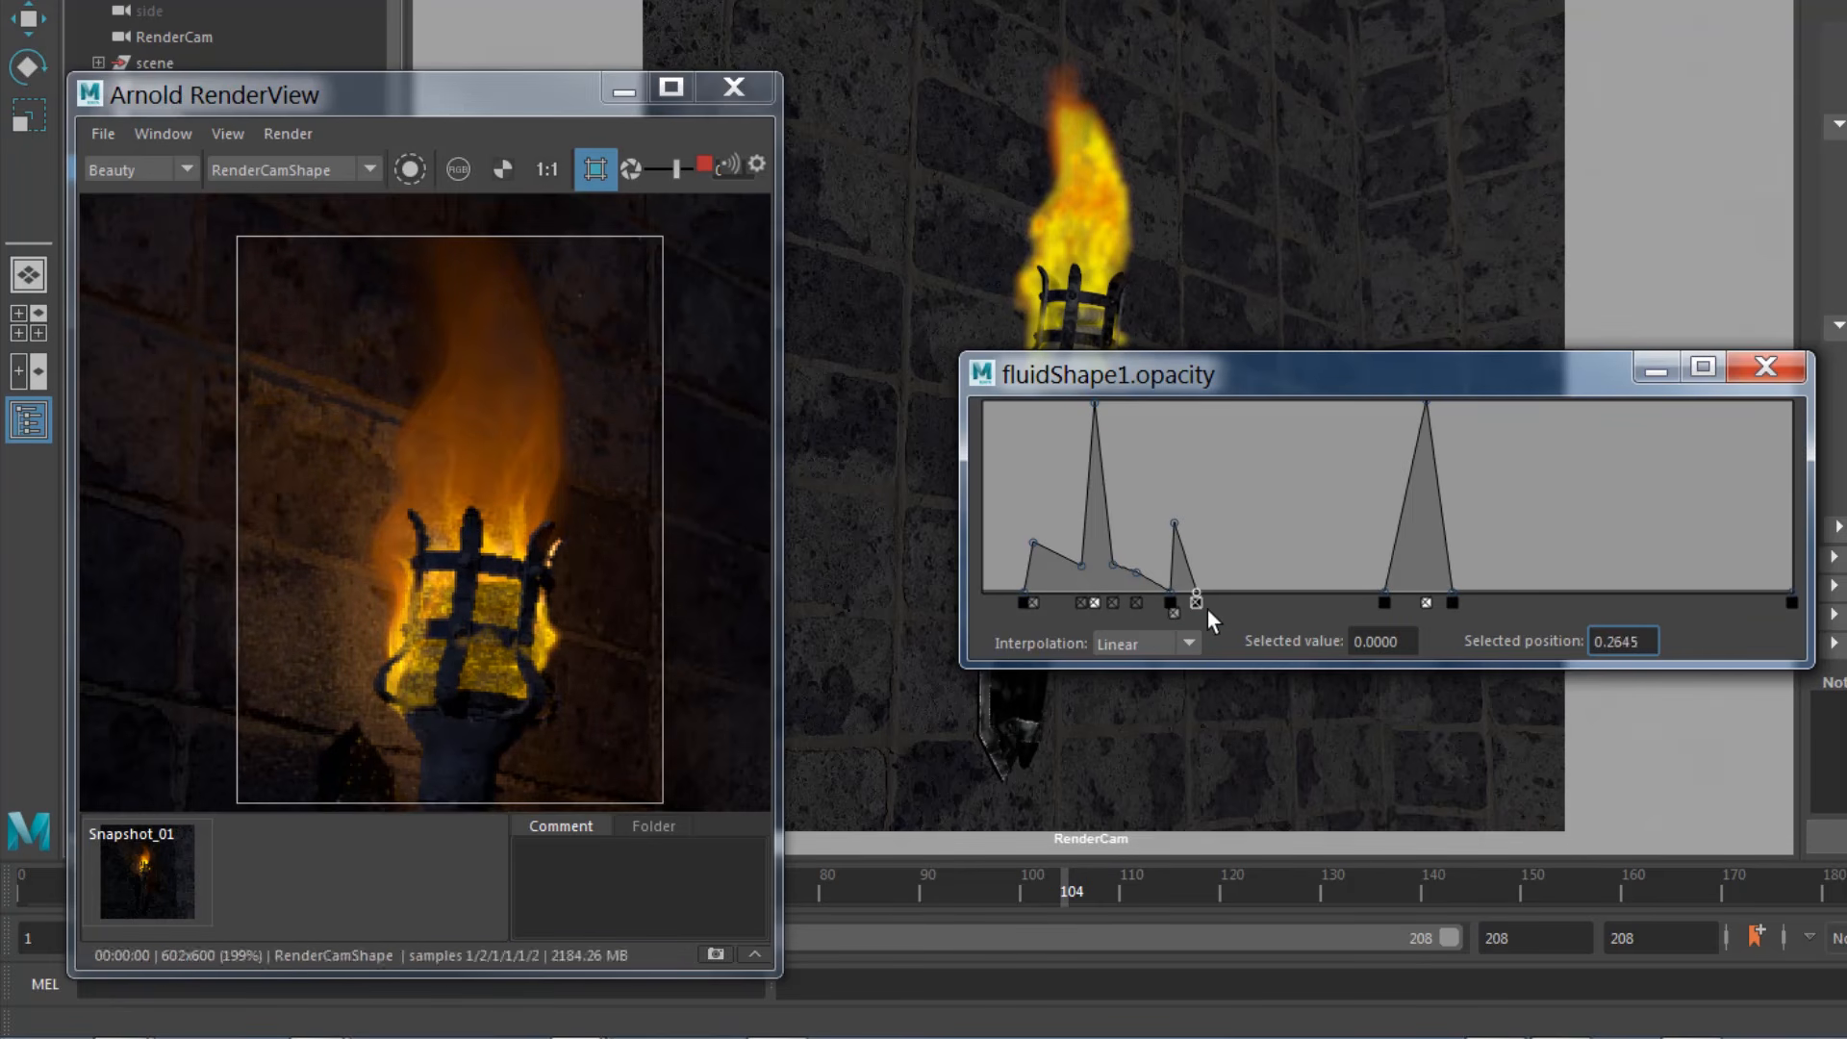
{"action": "left_click_drag", "start_coordinate": [1208, 591], "coordinate": [1201, 506]}
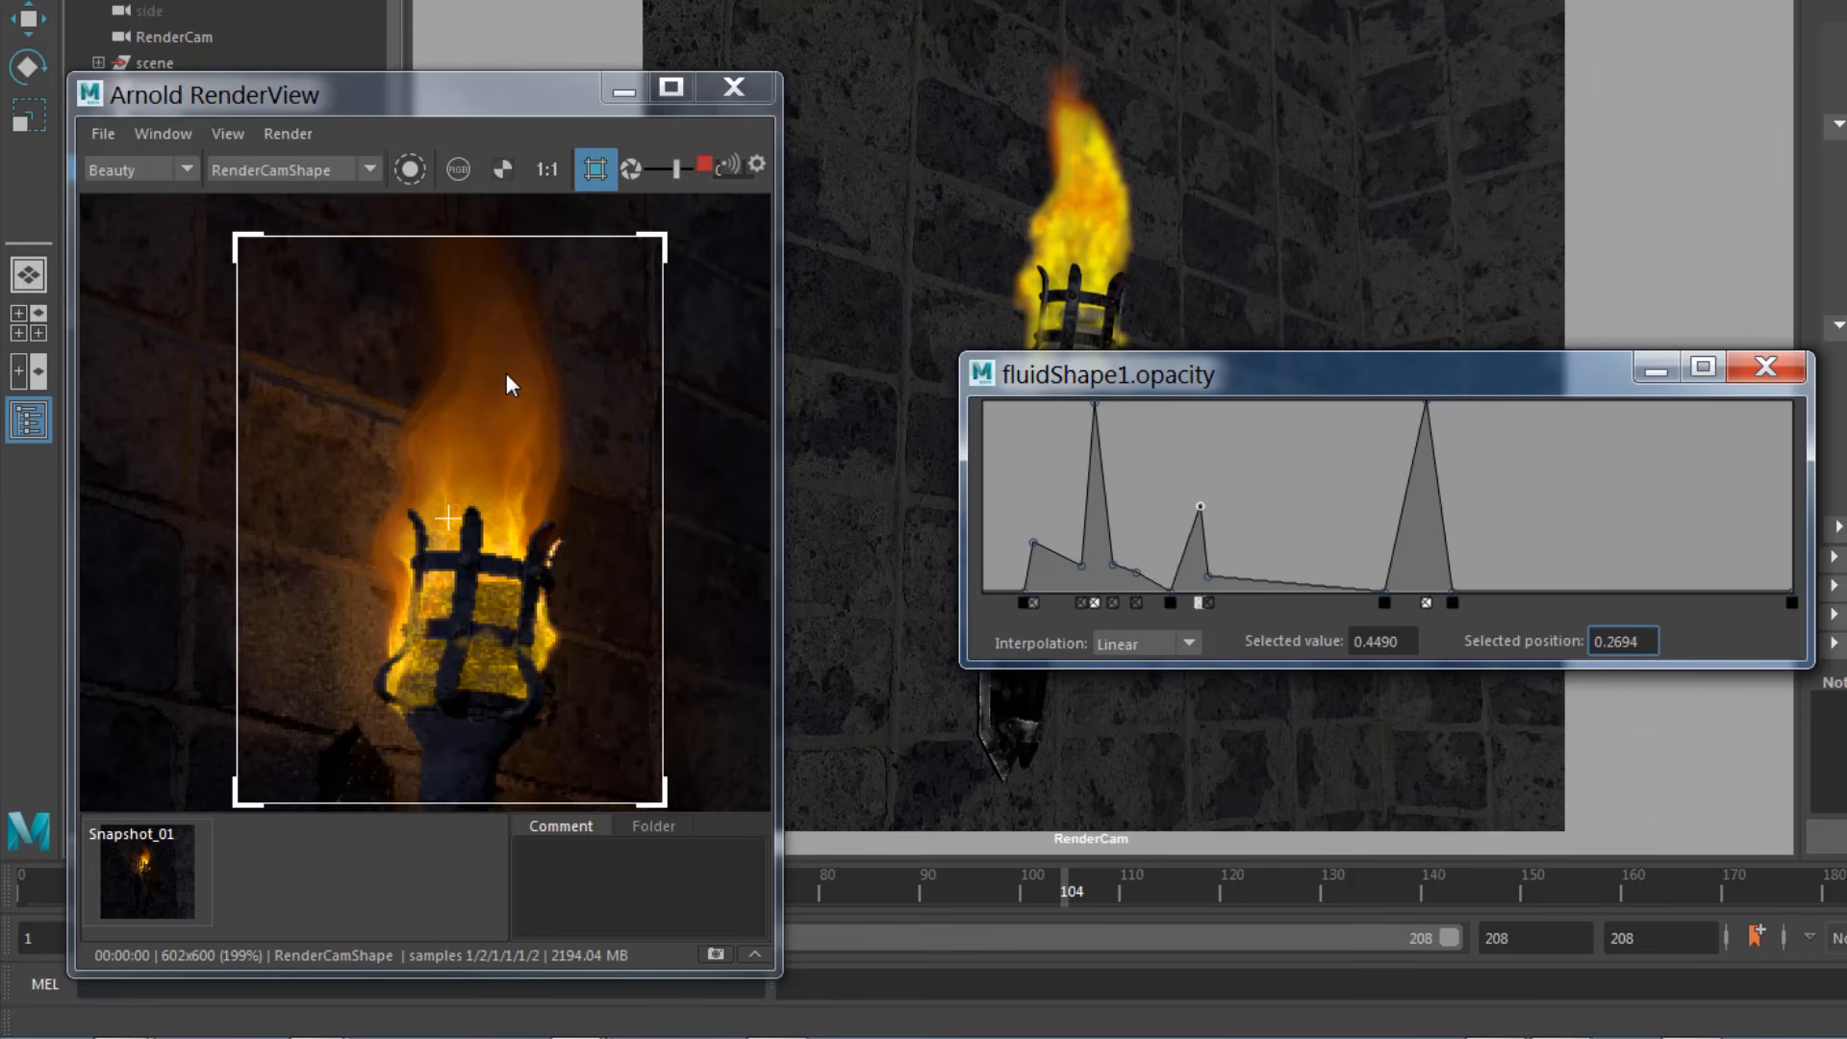
{"action": "scroll", "coordinate": [466, 606], "scroll_direction": "down", "scroll_amount": 2}
{"action": "scroll", "coordinate": [457, 601], "scroll_direction": "up", "scroll_amount": 1}
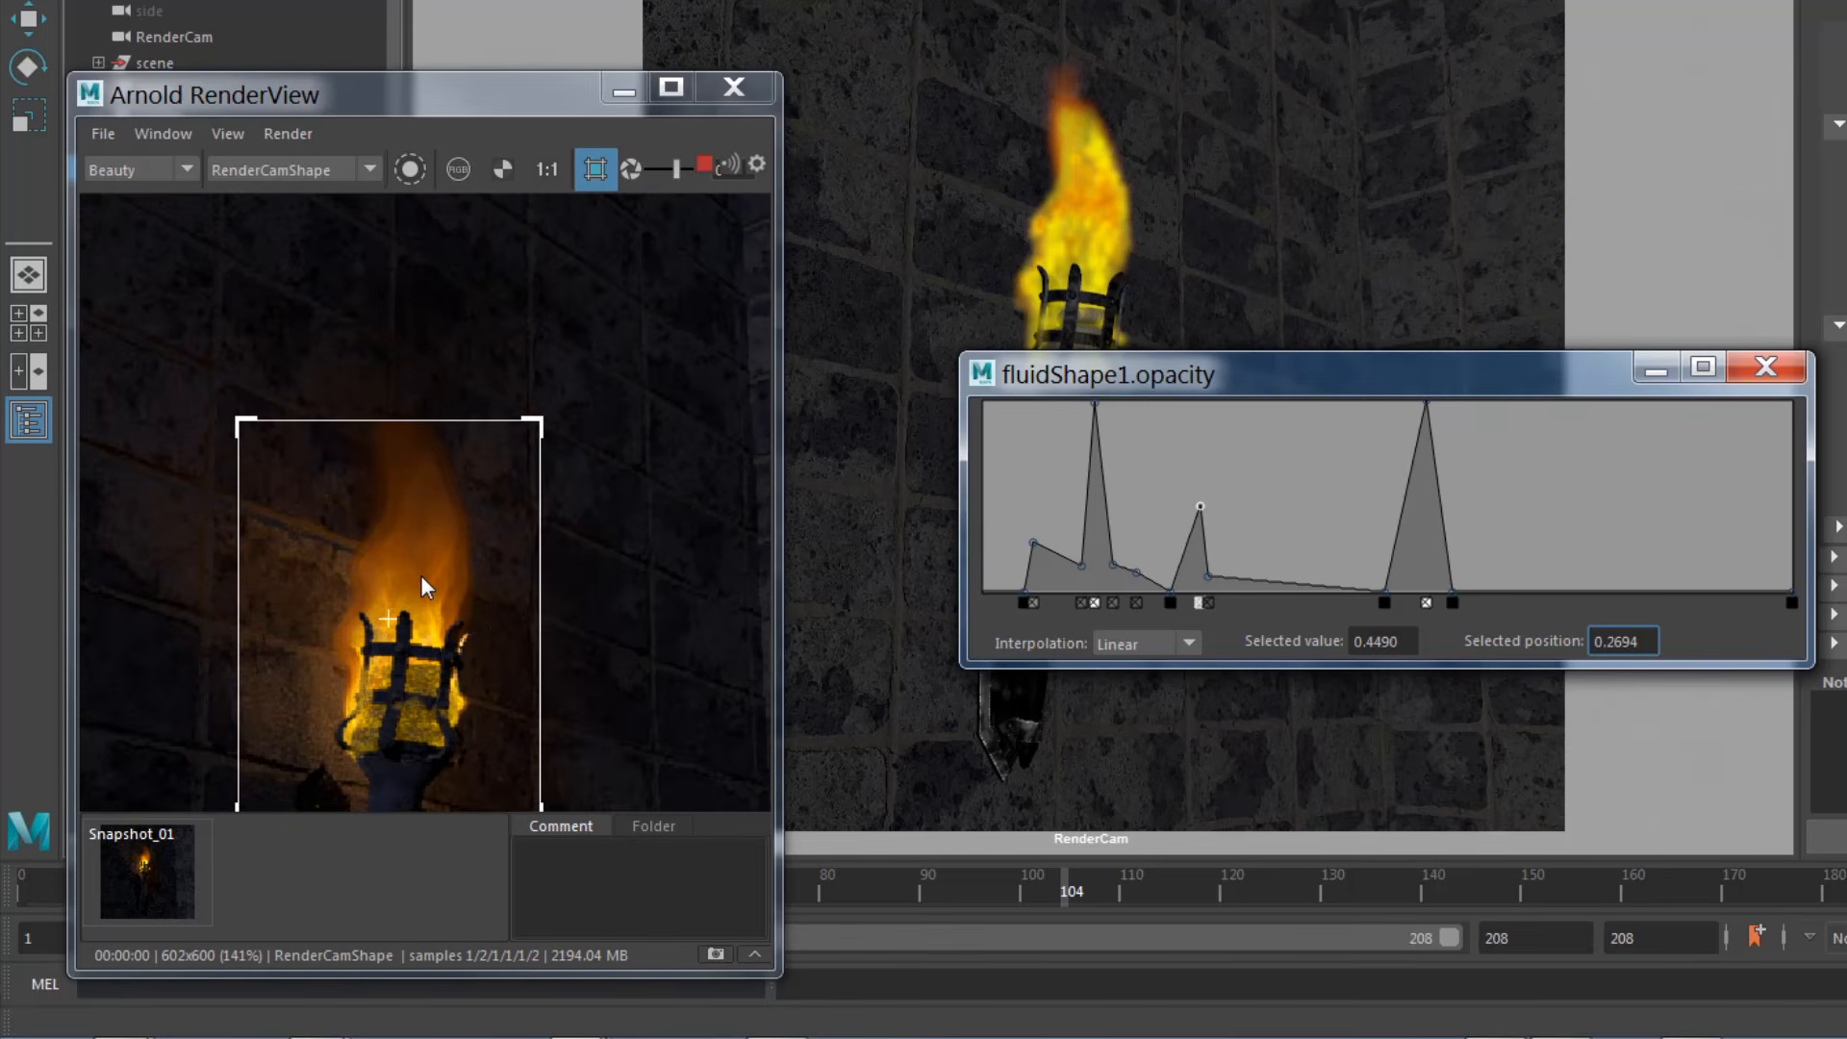
{"action": "middle_click_drag", "start_coordinate": [298, 616], "coordinate": [386, 415]}
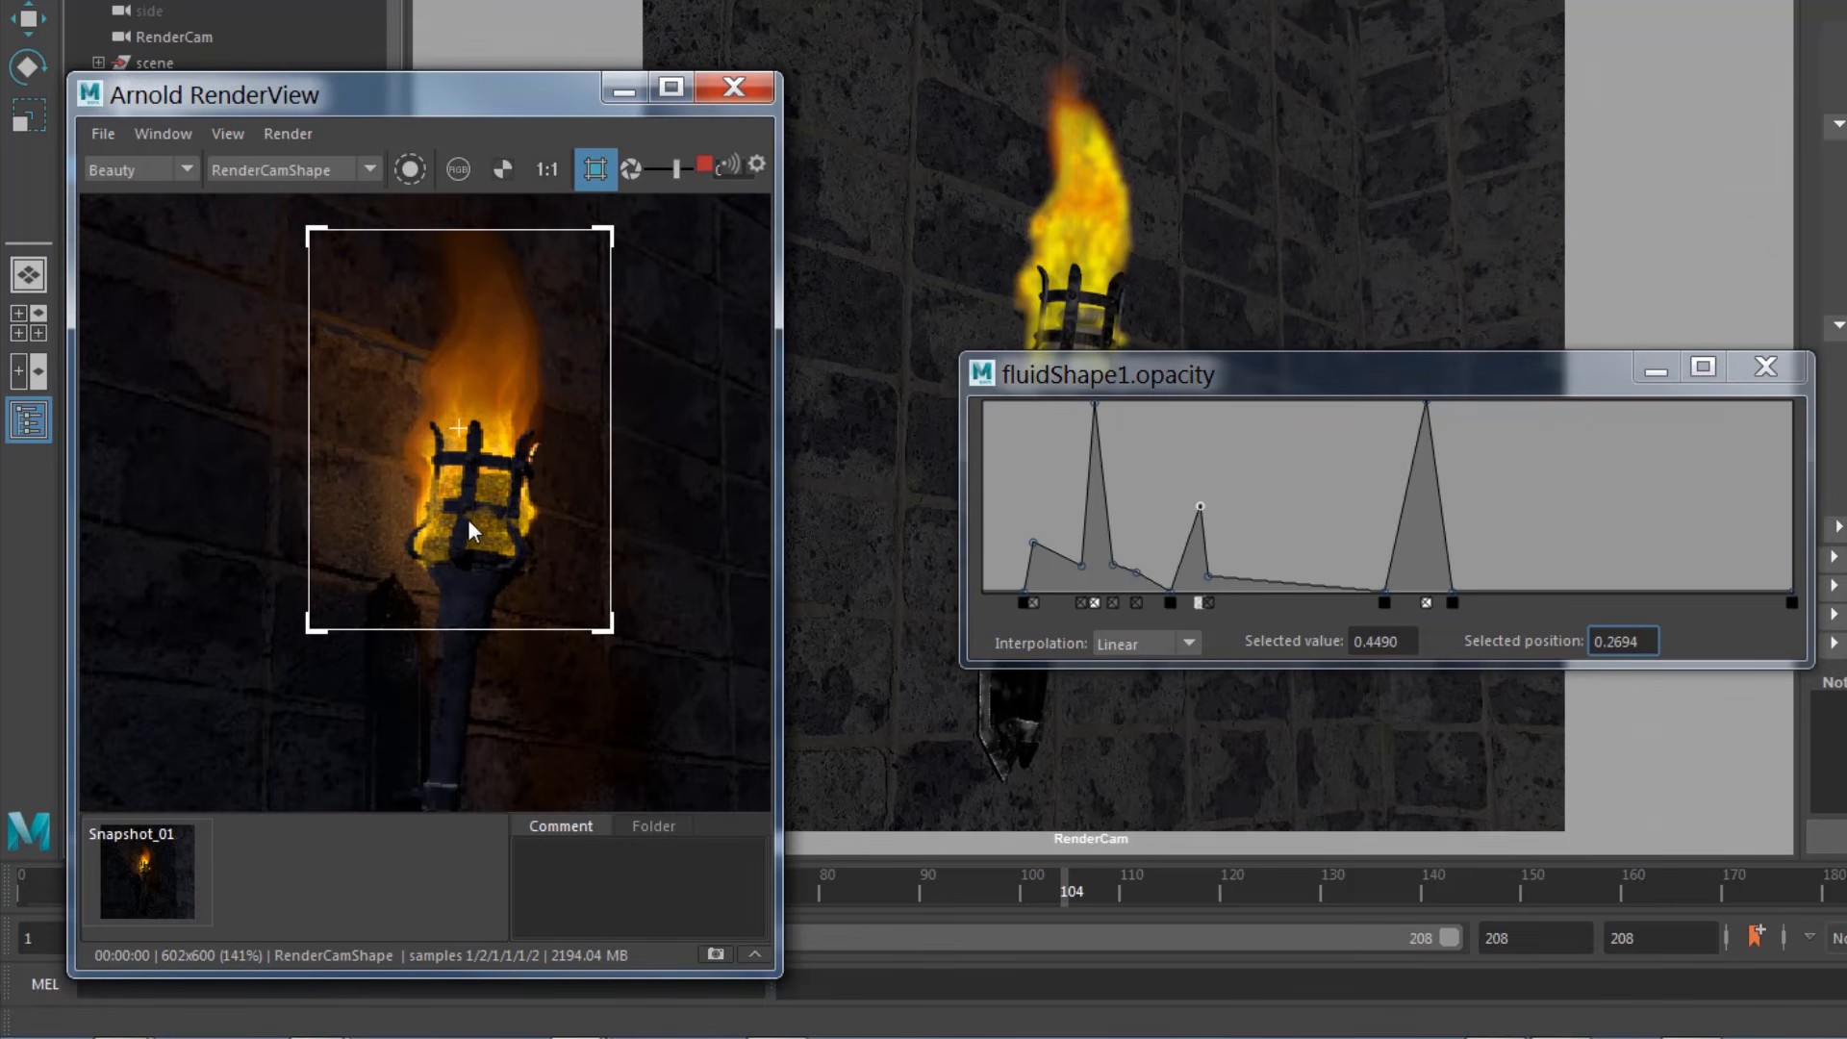
{"action": "middle_click_drag", "start_coordinate": [469, 530], "coordinate": [440, 610]}
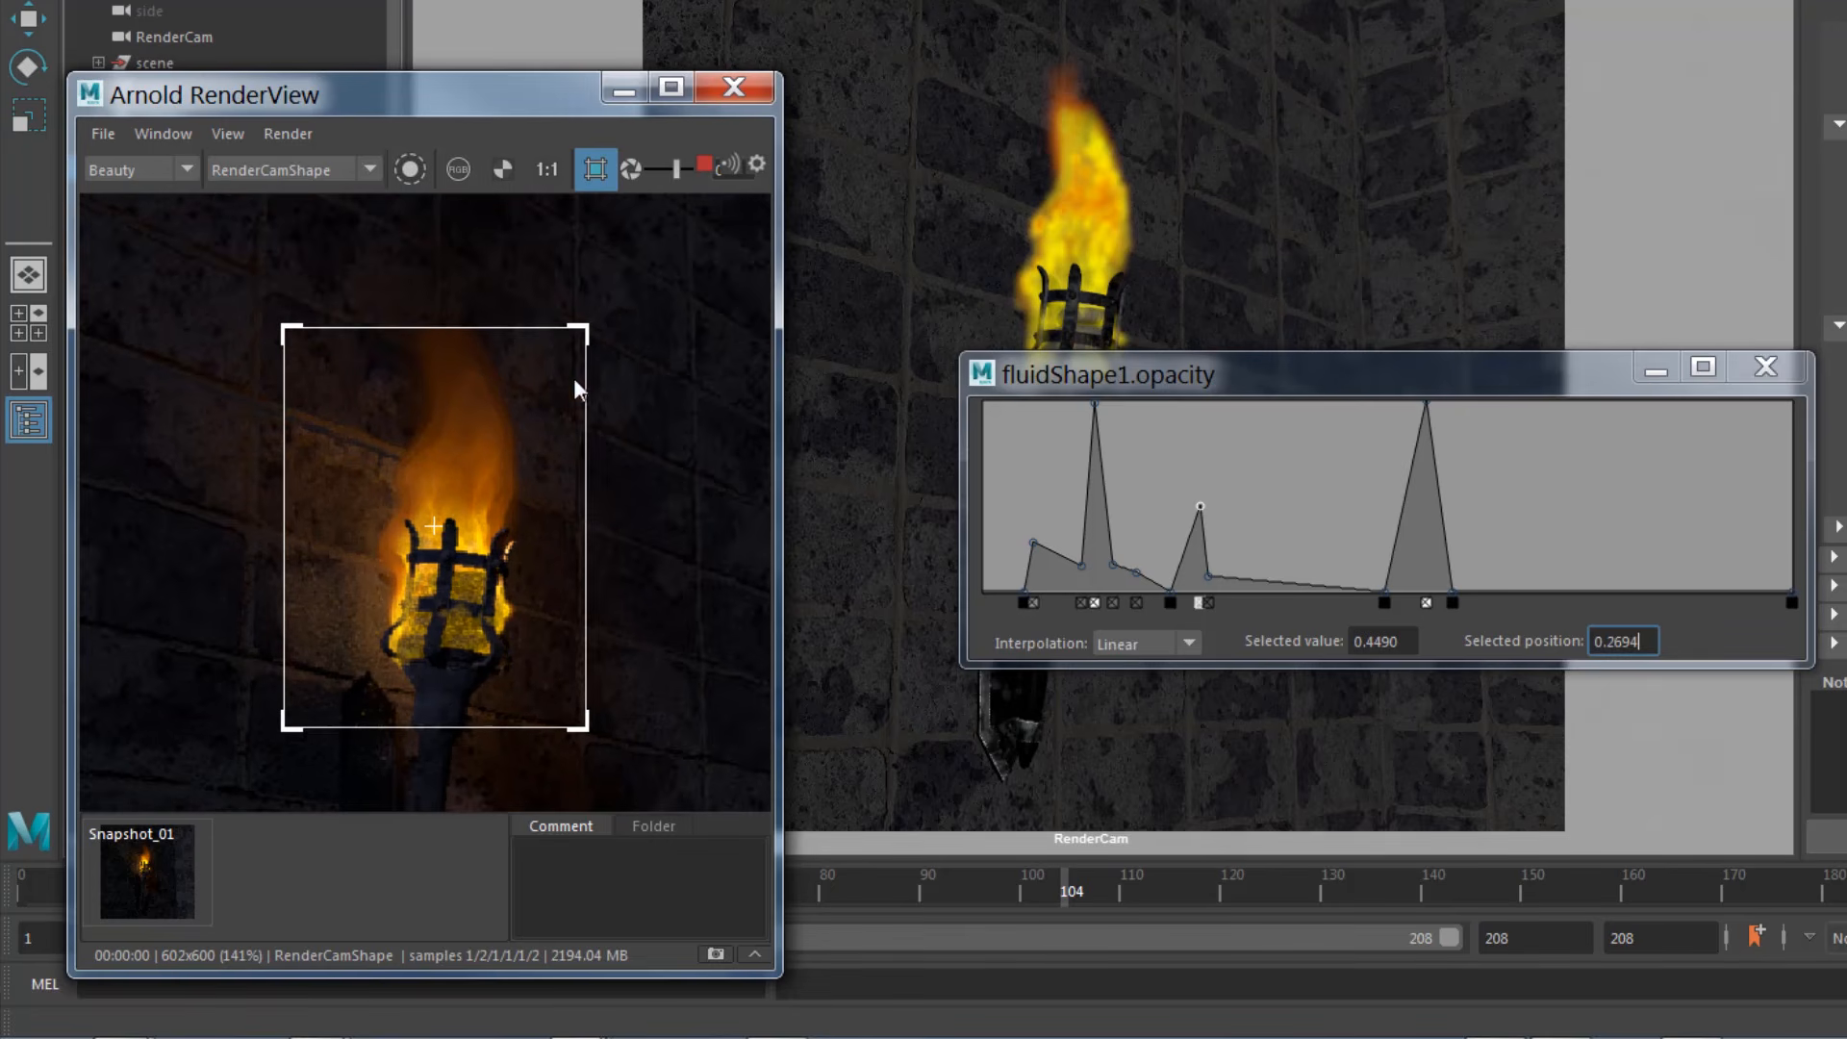
Step: Close the enlarged Opacity ramp editor and replay the fluid simulation from the first frame
{"action": "left_click", "coordinate": [1766, 367]}
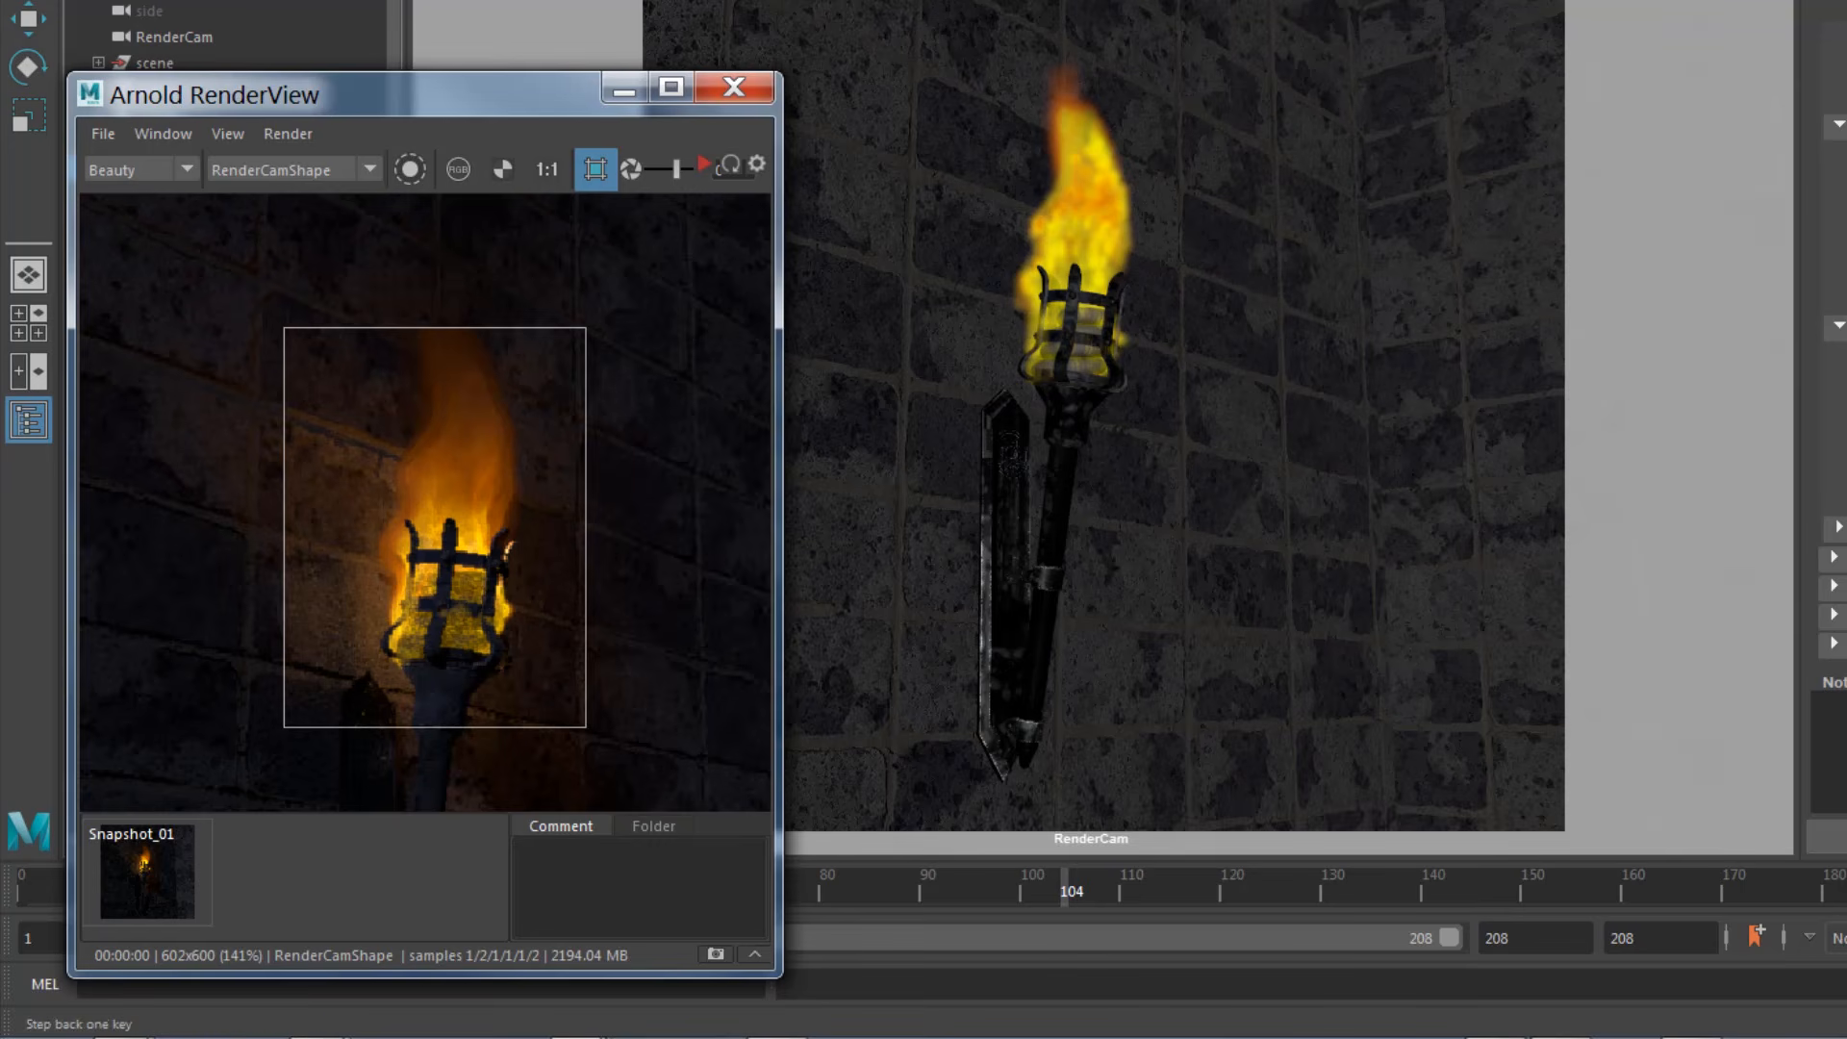
{"action": "key", "text": "alt+shift+v"}
{"action": "key", "text": "alt+v"}
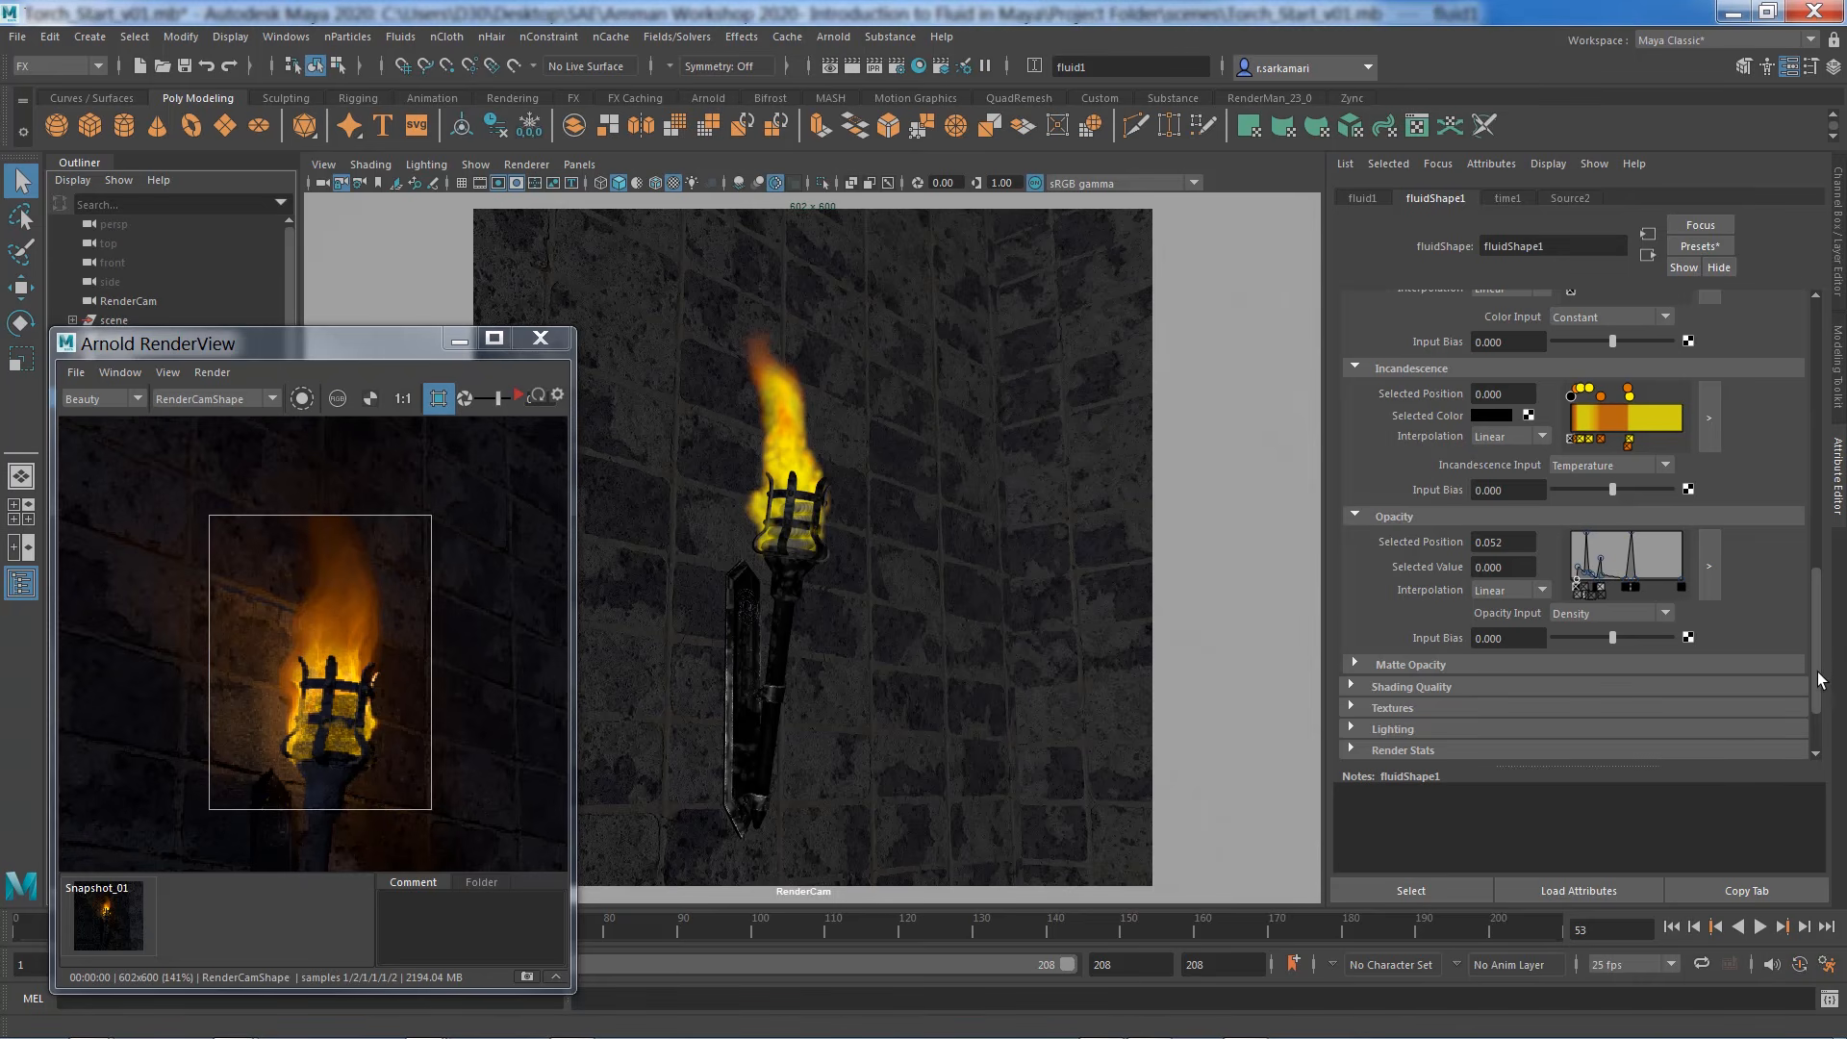
Step: Set High Detail Solve to All Grids in fluidShape1's Dynamic Simulation settings
{"action": "scroll", "coordinate": [1821, 680], "scroll_direction": "up", "scroll_amount": 10}
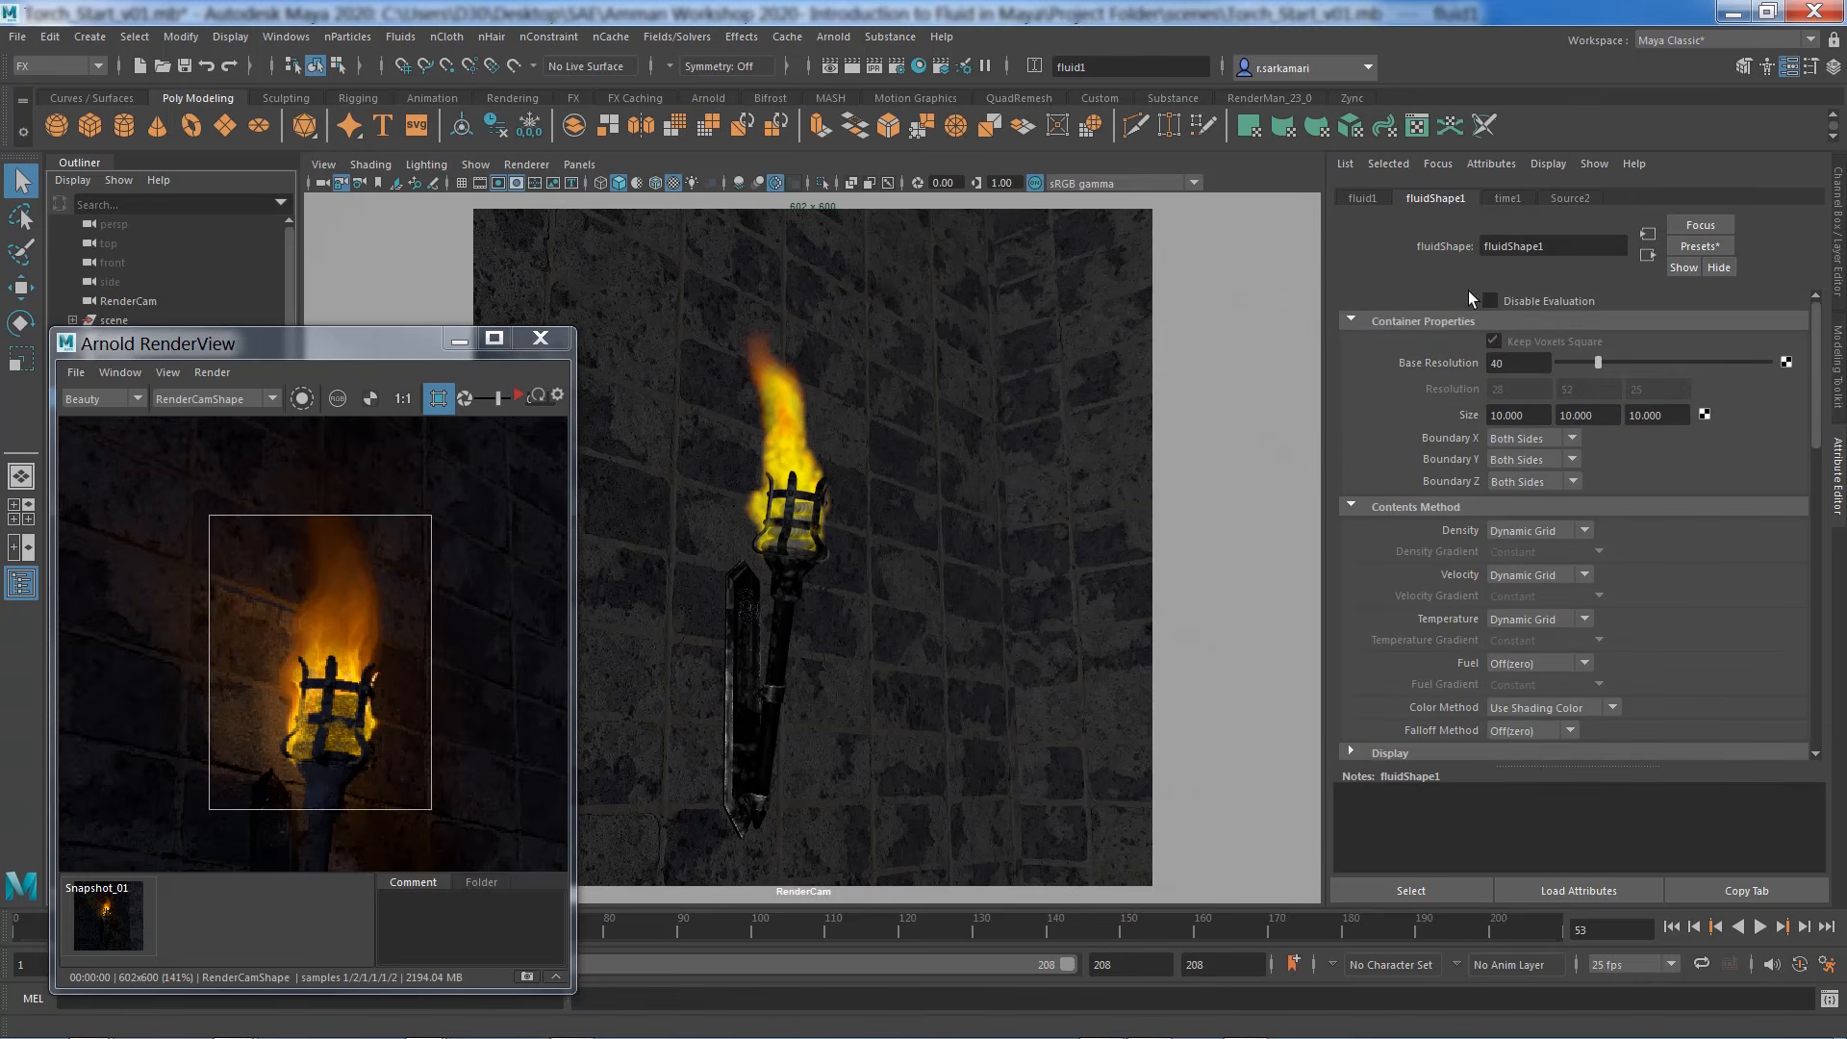
{"action": "left_click", "coordinate": [1364, 199]}
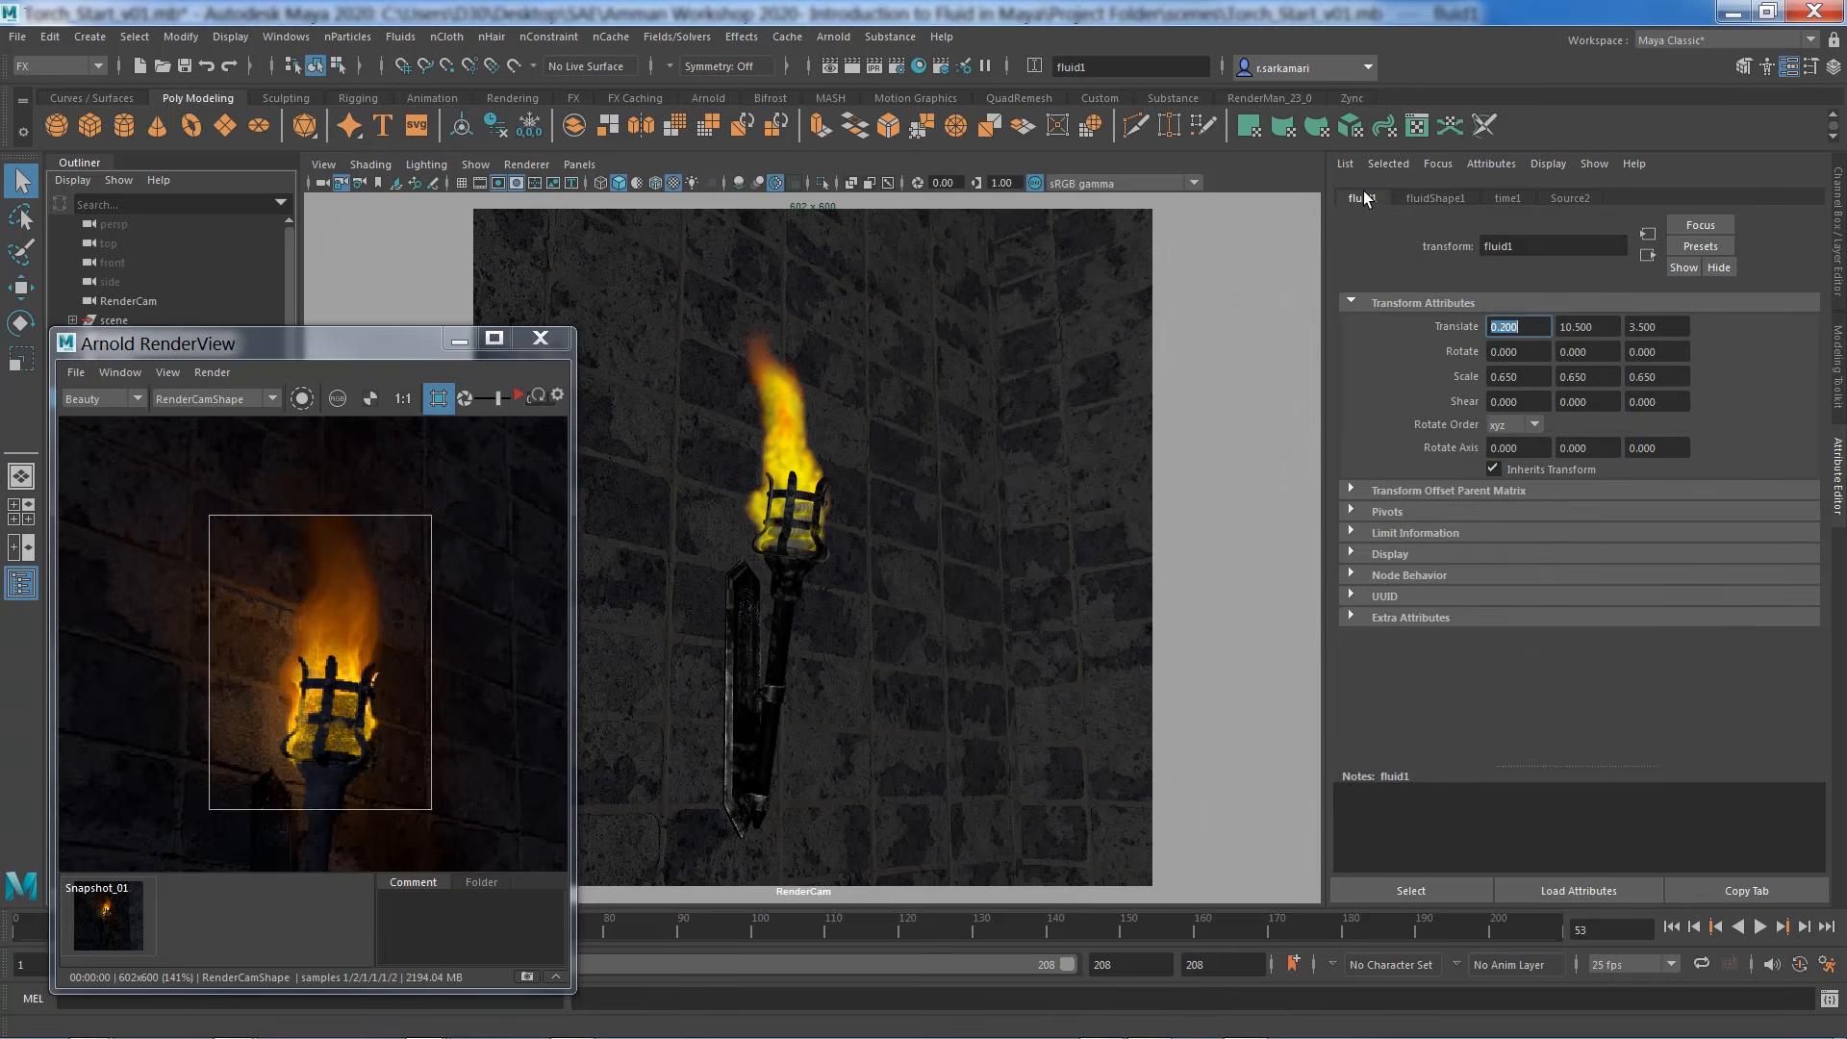
{"action": "left_click_drag", "start_coordinate": [289, 344], "coordinate": [256, 455]}
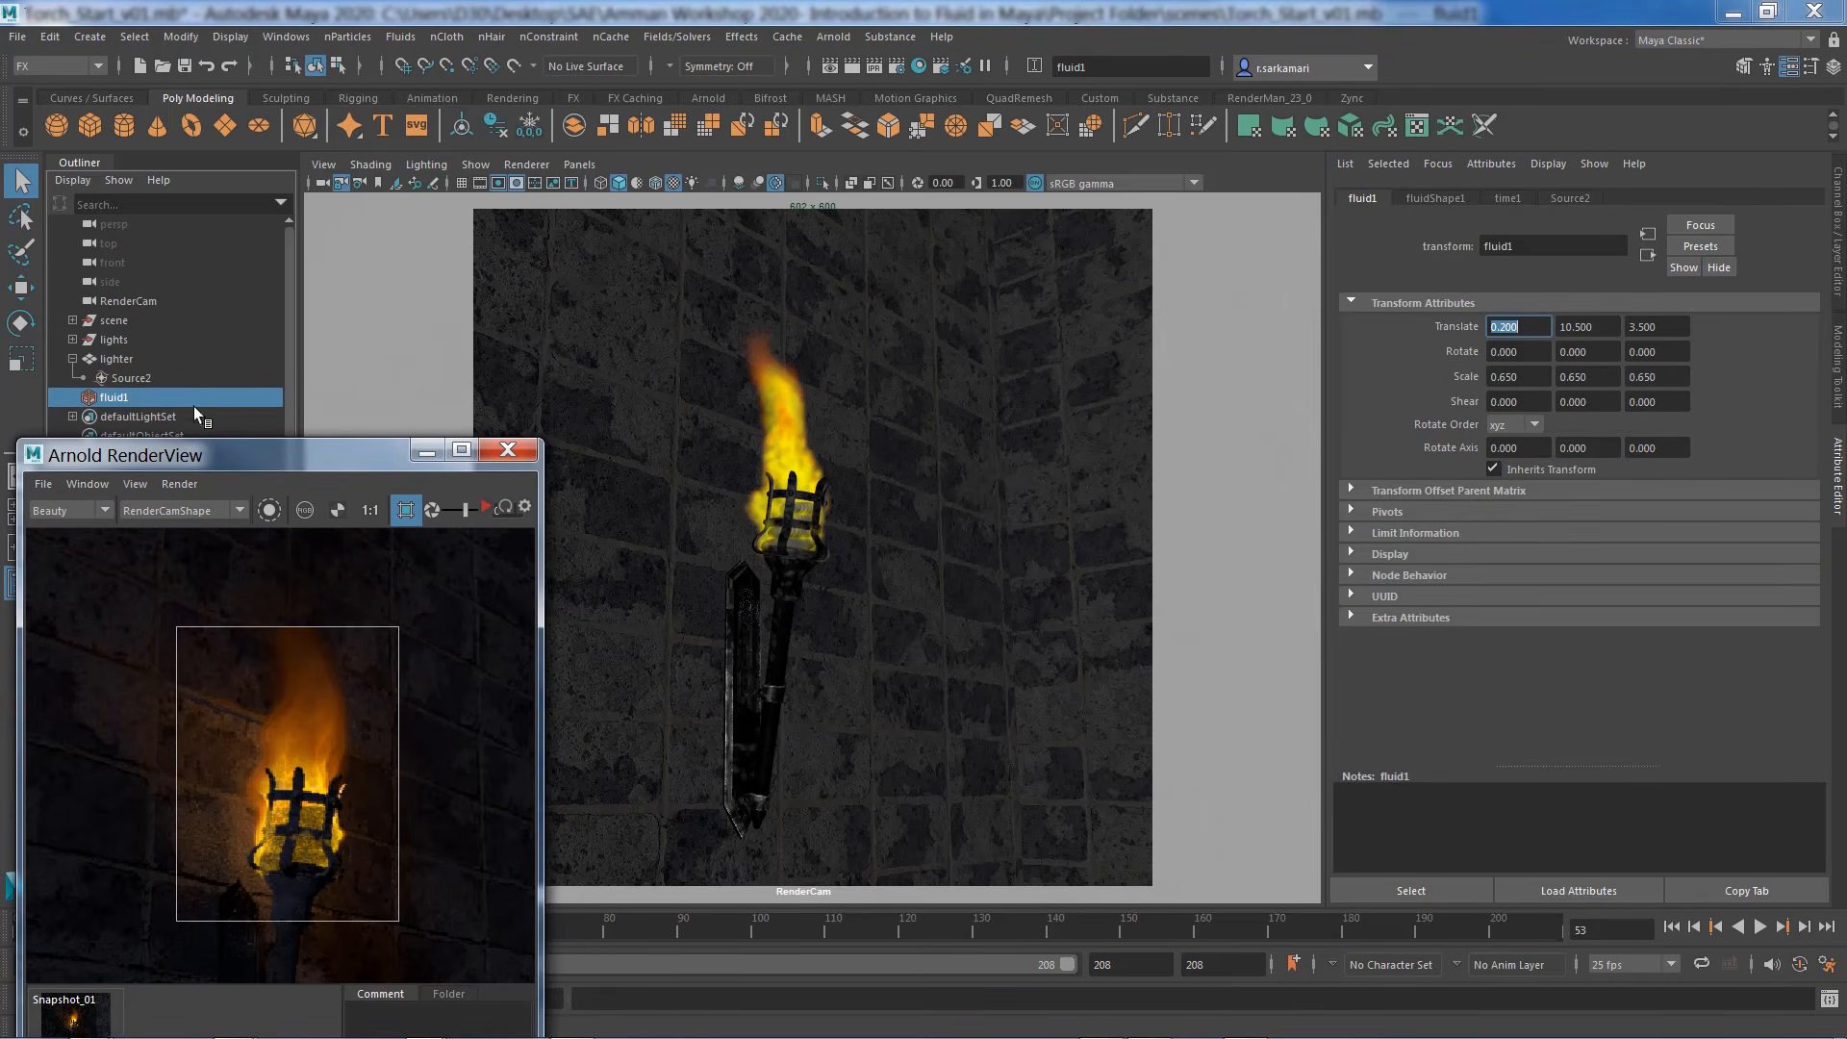
{"action": "left_click", "coordinate": [128, 404]}
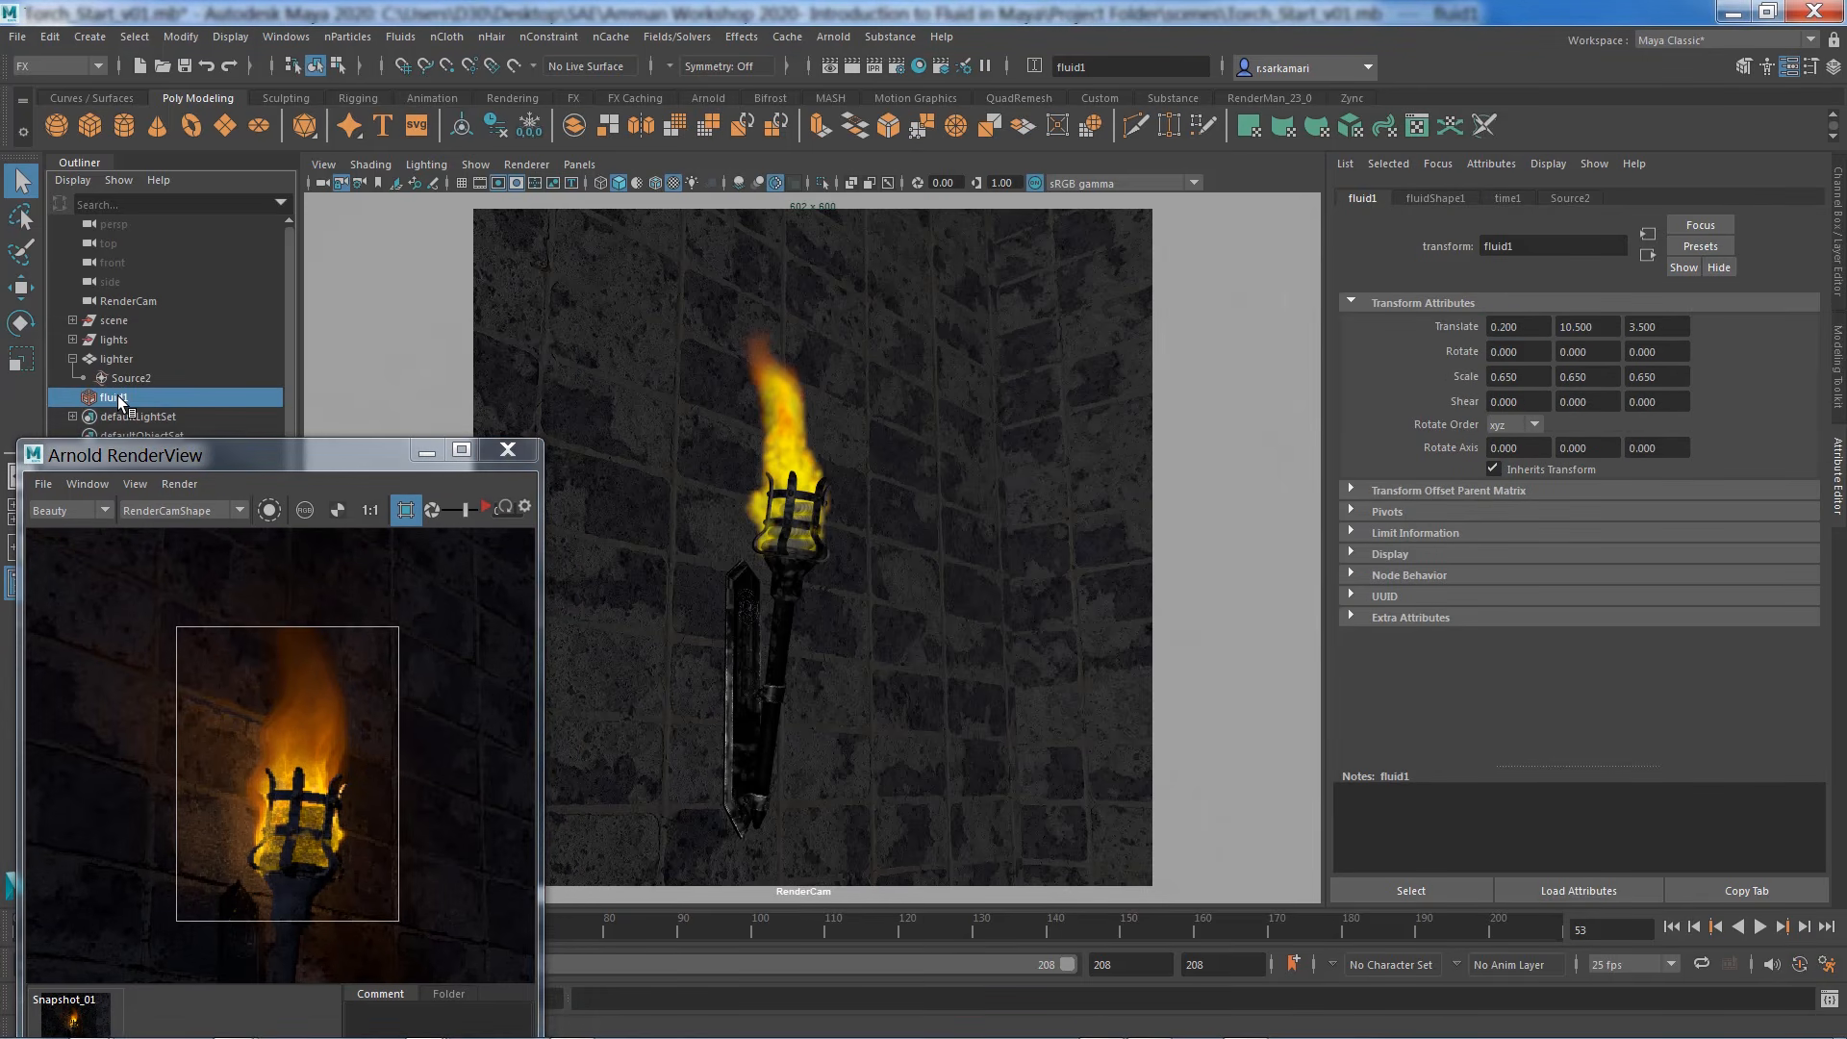
{"action": "left_click", "coordinate": [1430, 196]}
{"action": "left_click", "coordinate": [1475, 500]}
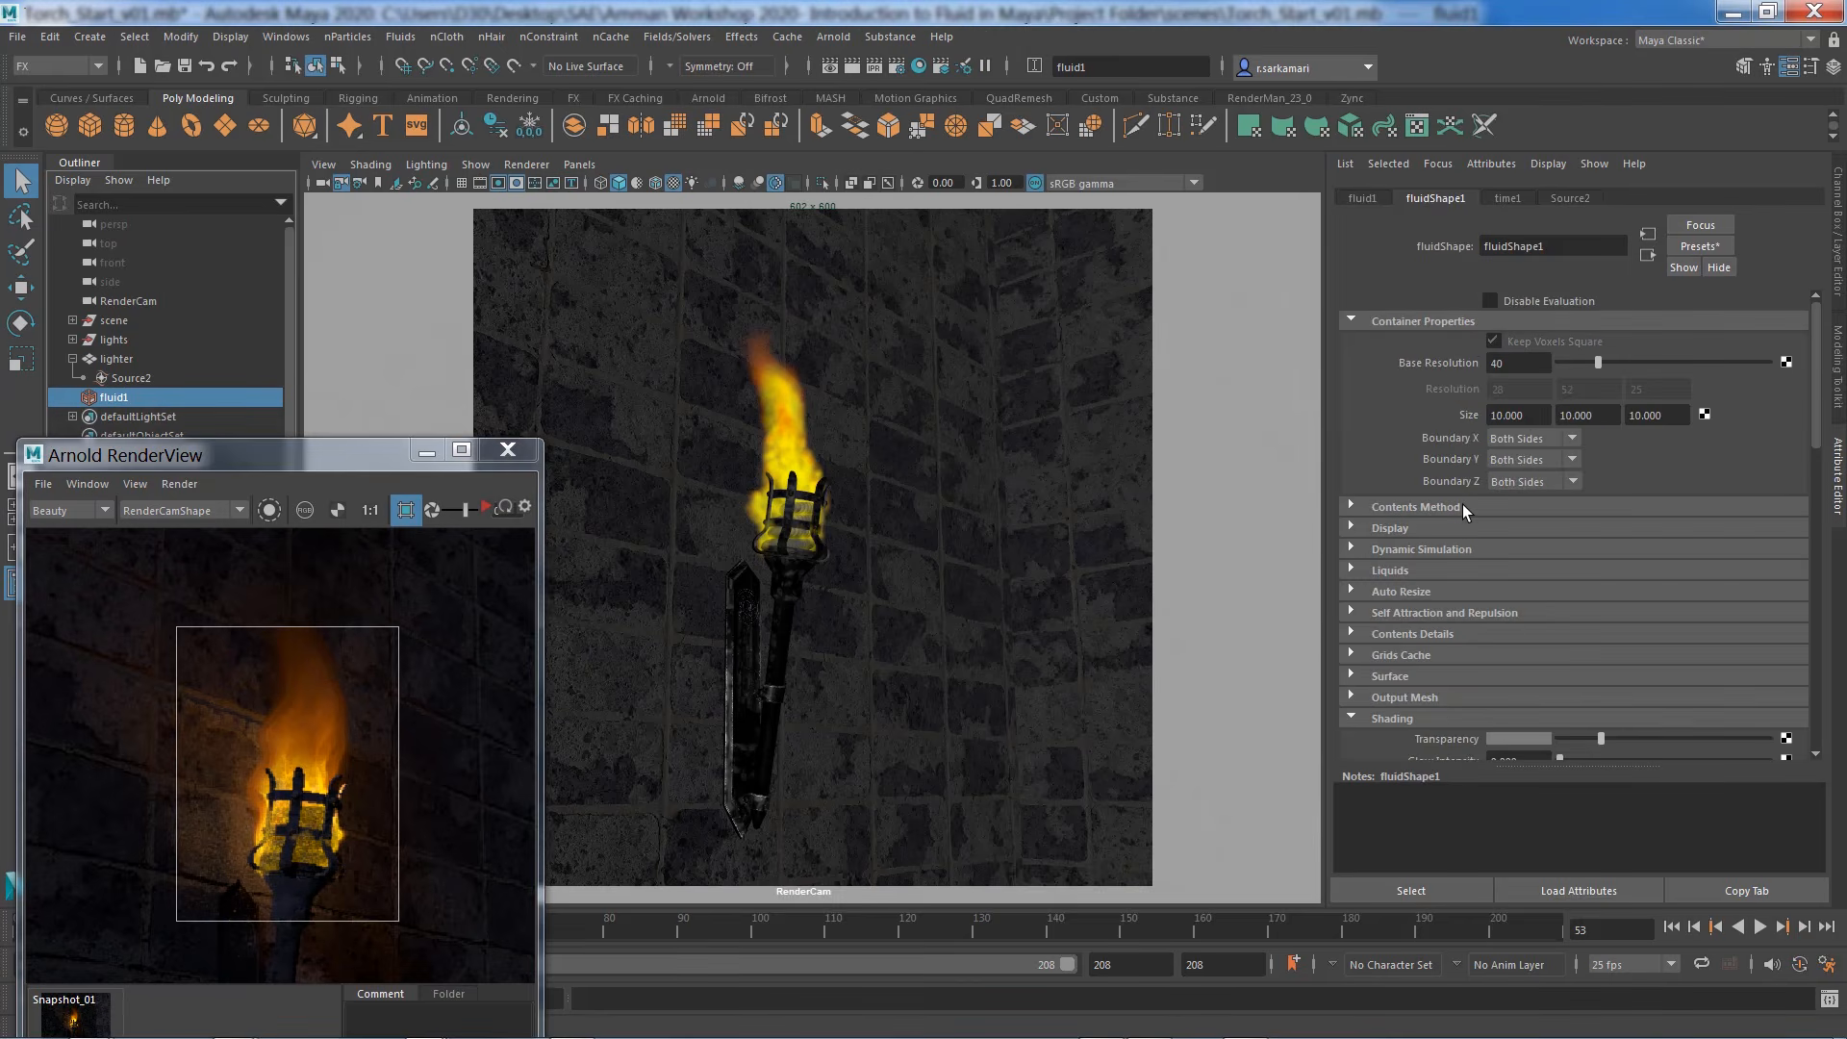
{"action": "left_click", "coordinate": [1441, 551]}
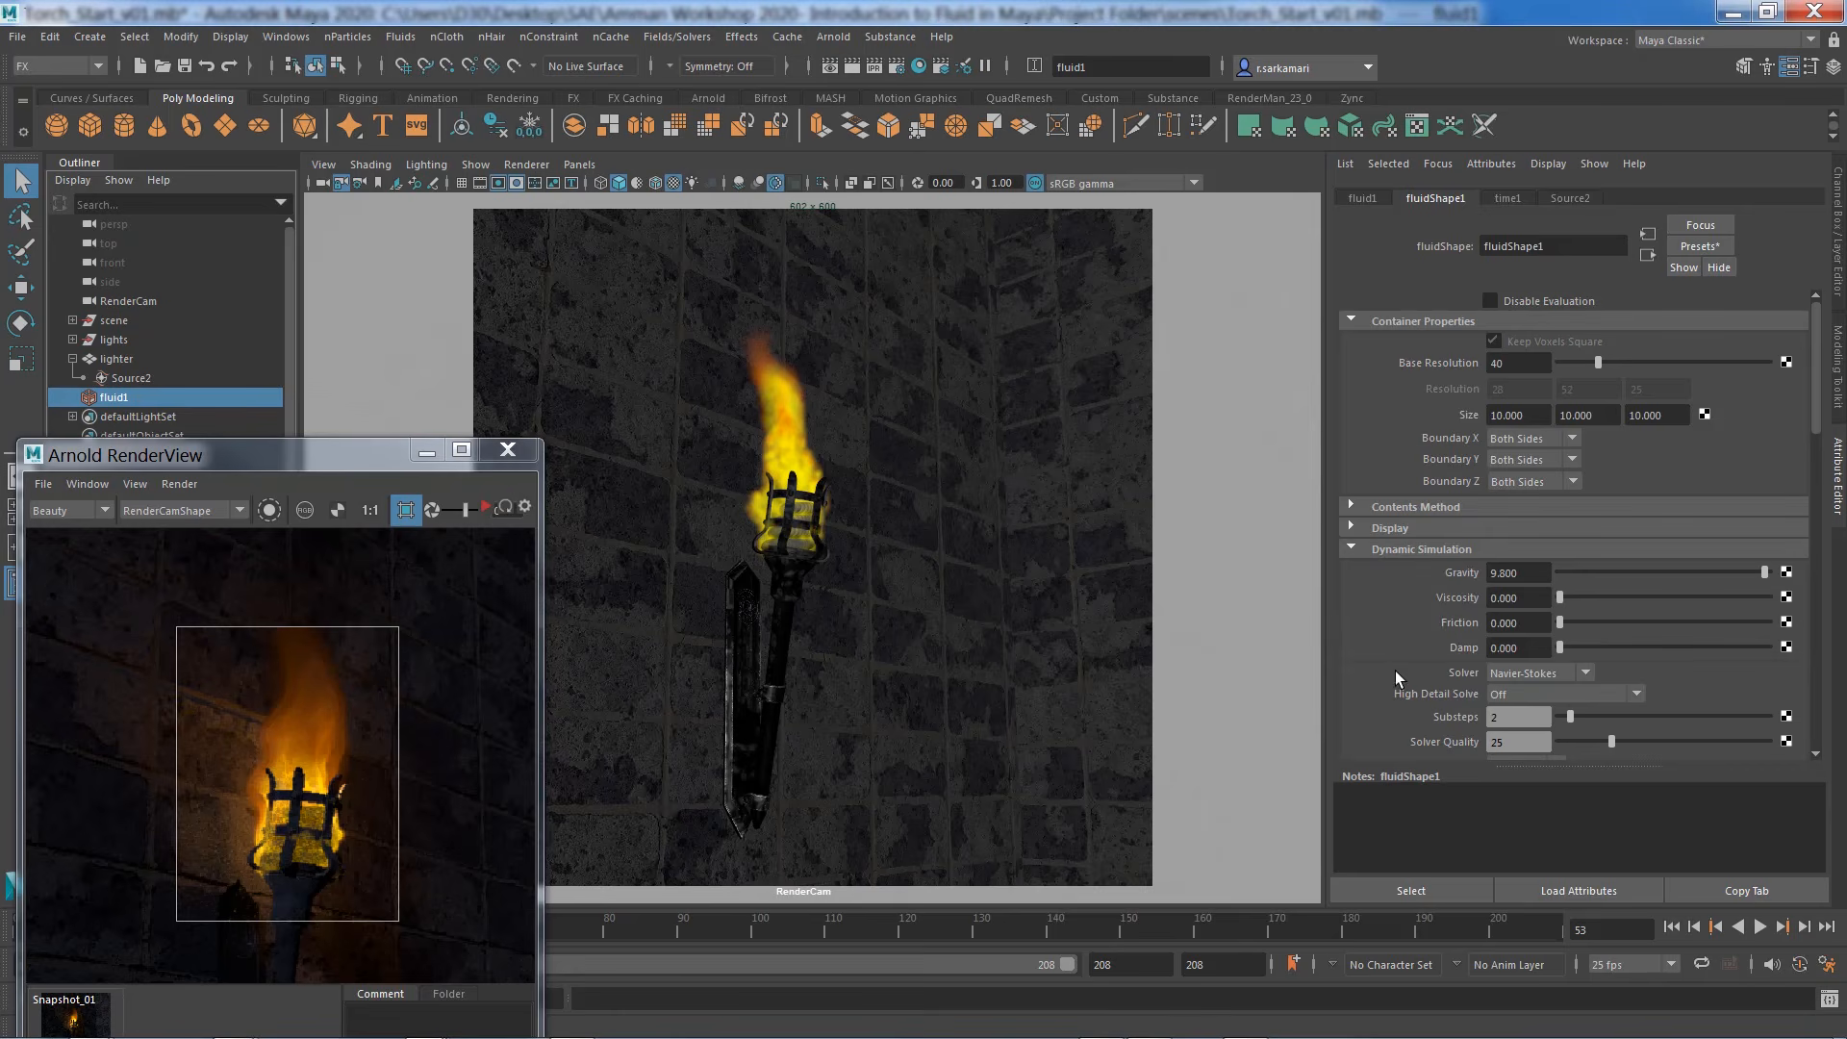
{"action": "left_click", "coordinate": [1516, 695]}
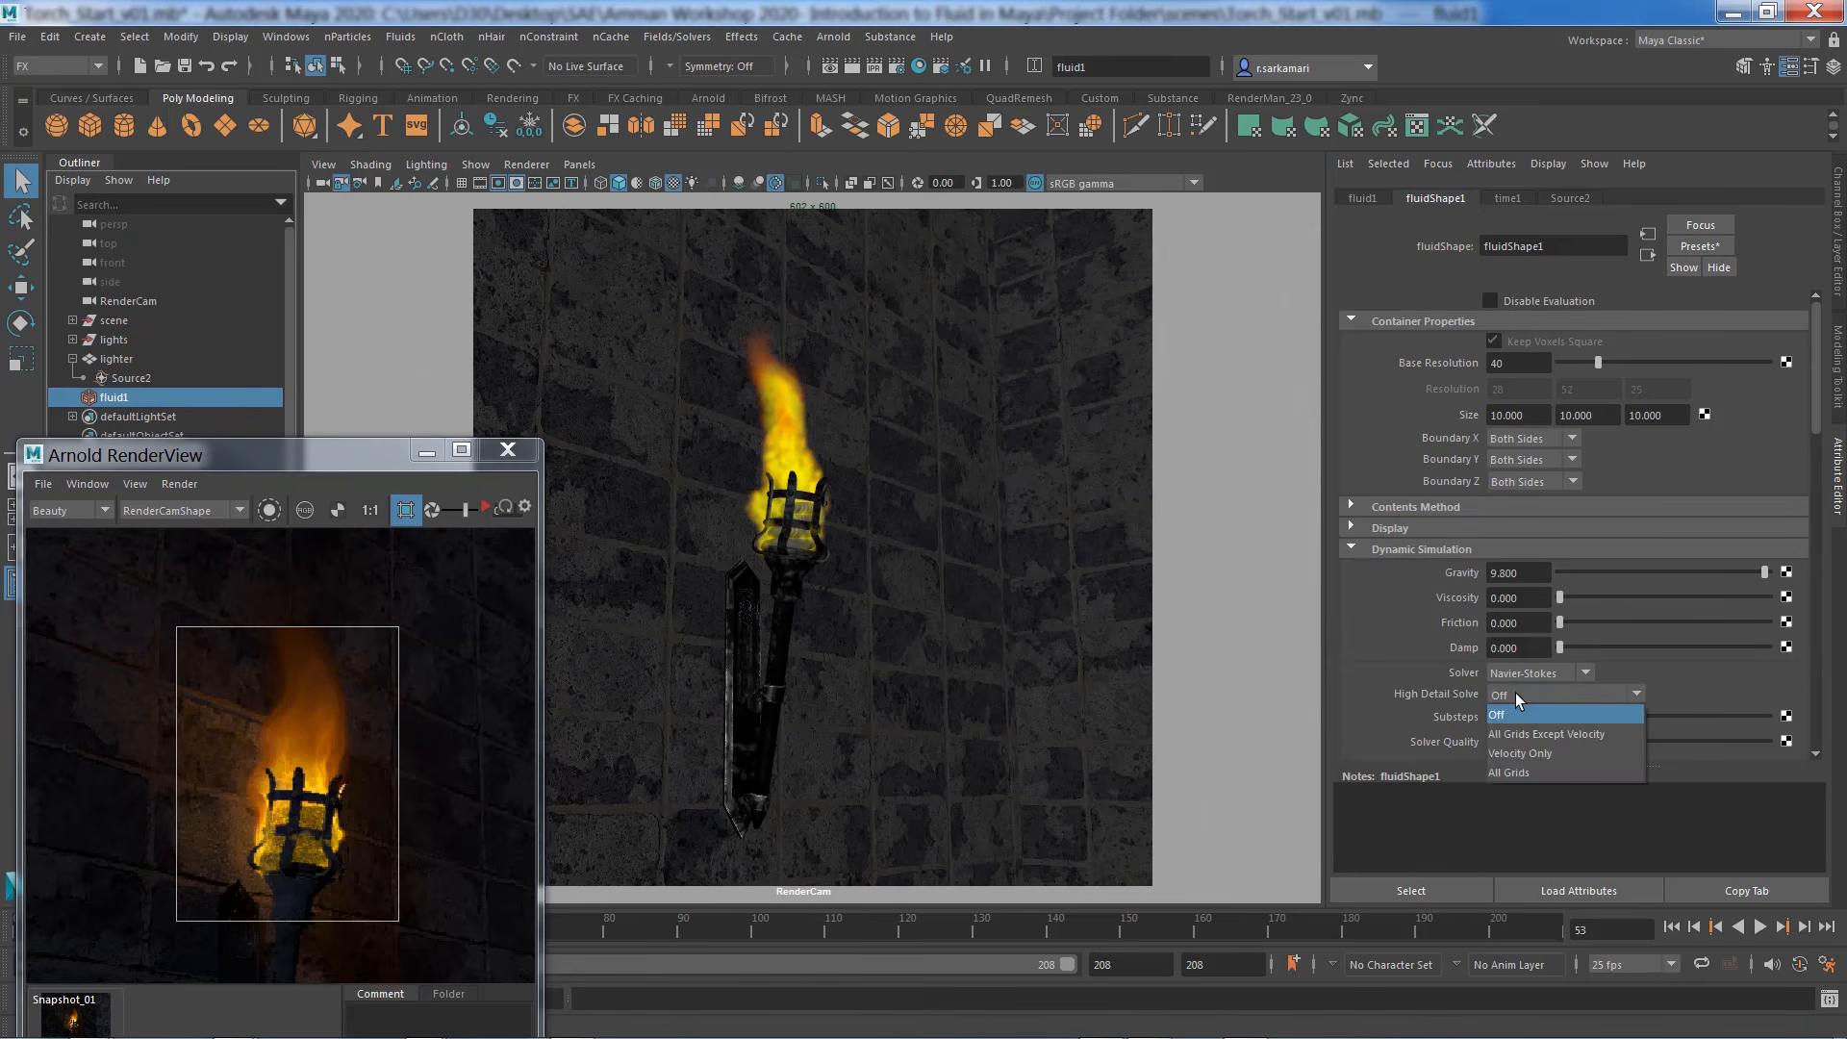
{"action": "left_click", "coordinate": [1505, 775]}
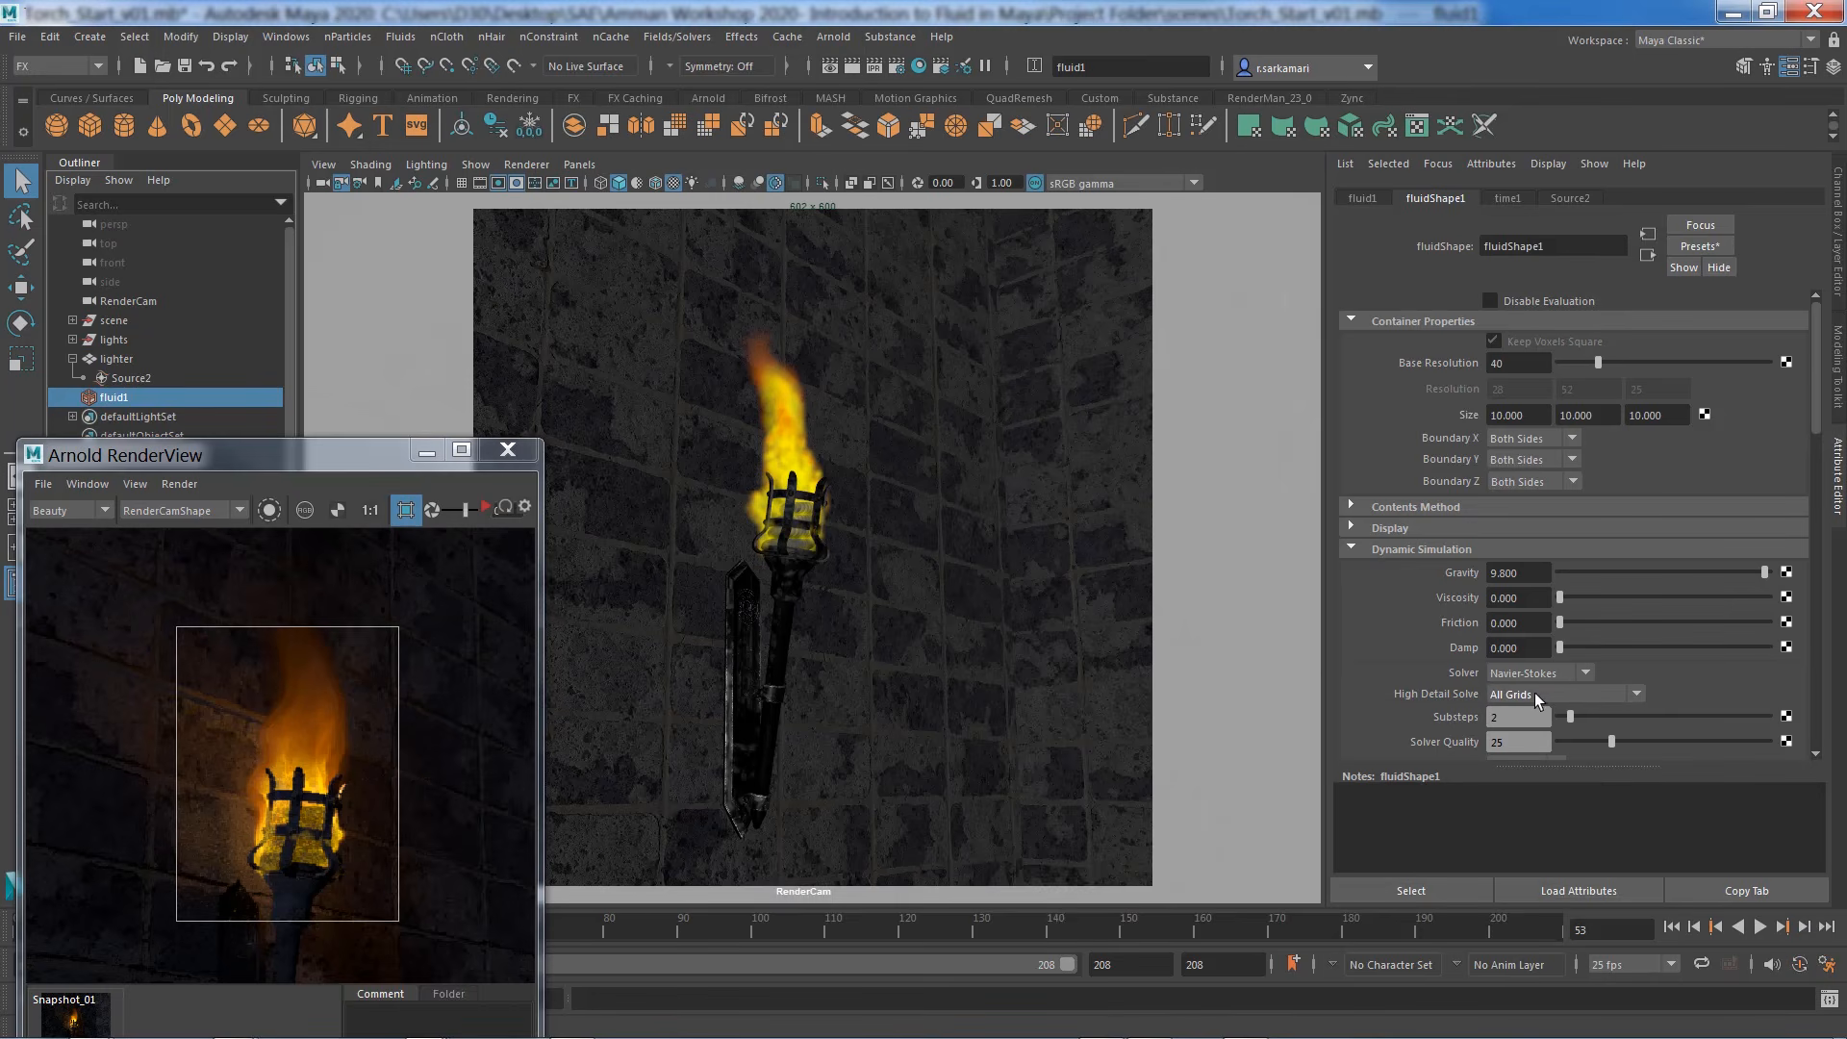
Step: Rerun the simulation from the first frame and stop it at frame 47 to check the flame's detail
{"action": "left_click", "coordinate": [1671, 927]}
{"action": "left_click", "coordinate": [1763, 928]}
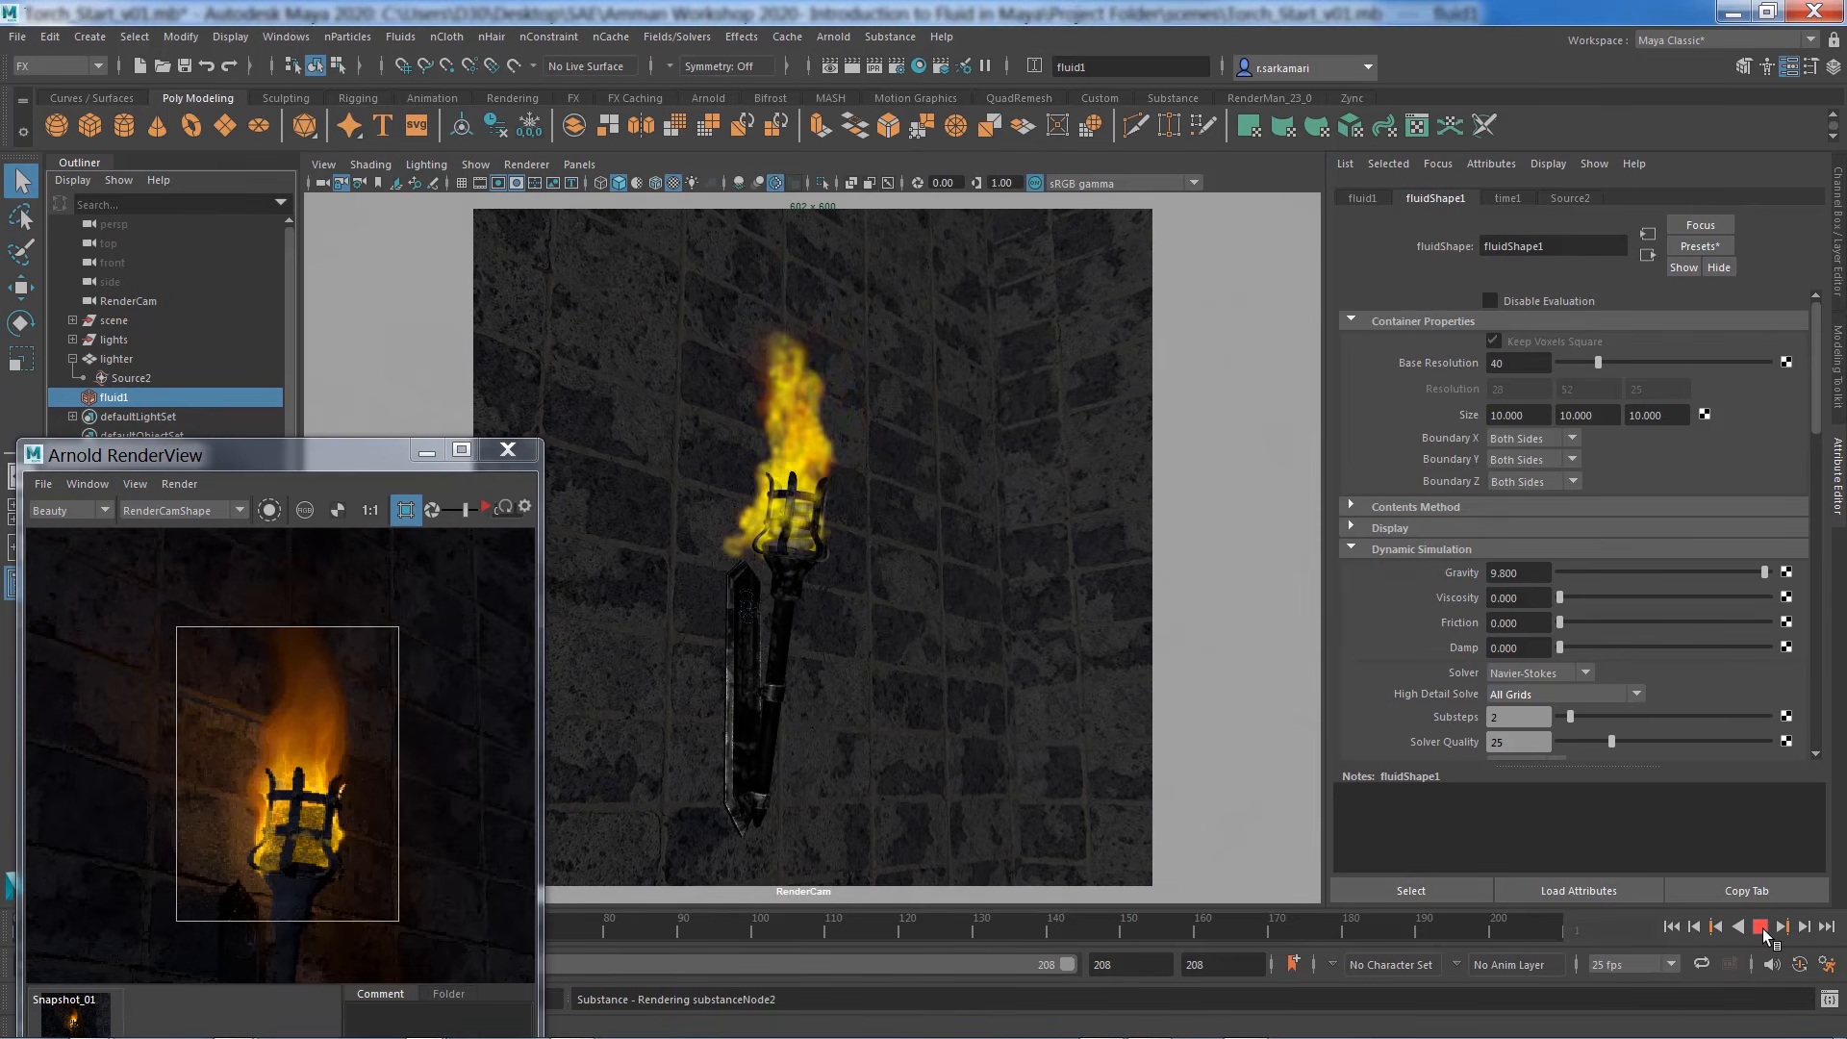
{"action": "key", "text": "Escape"}
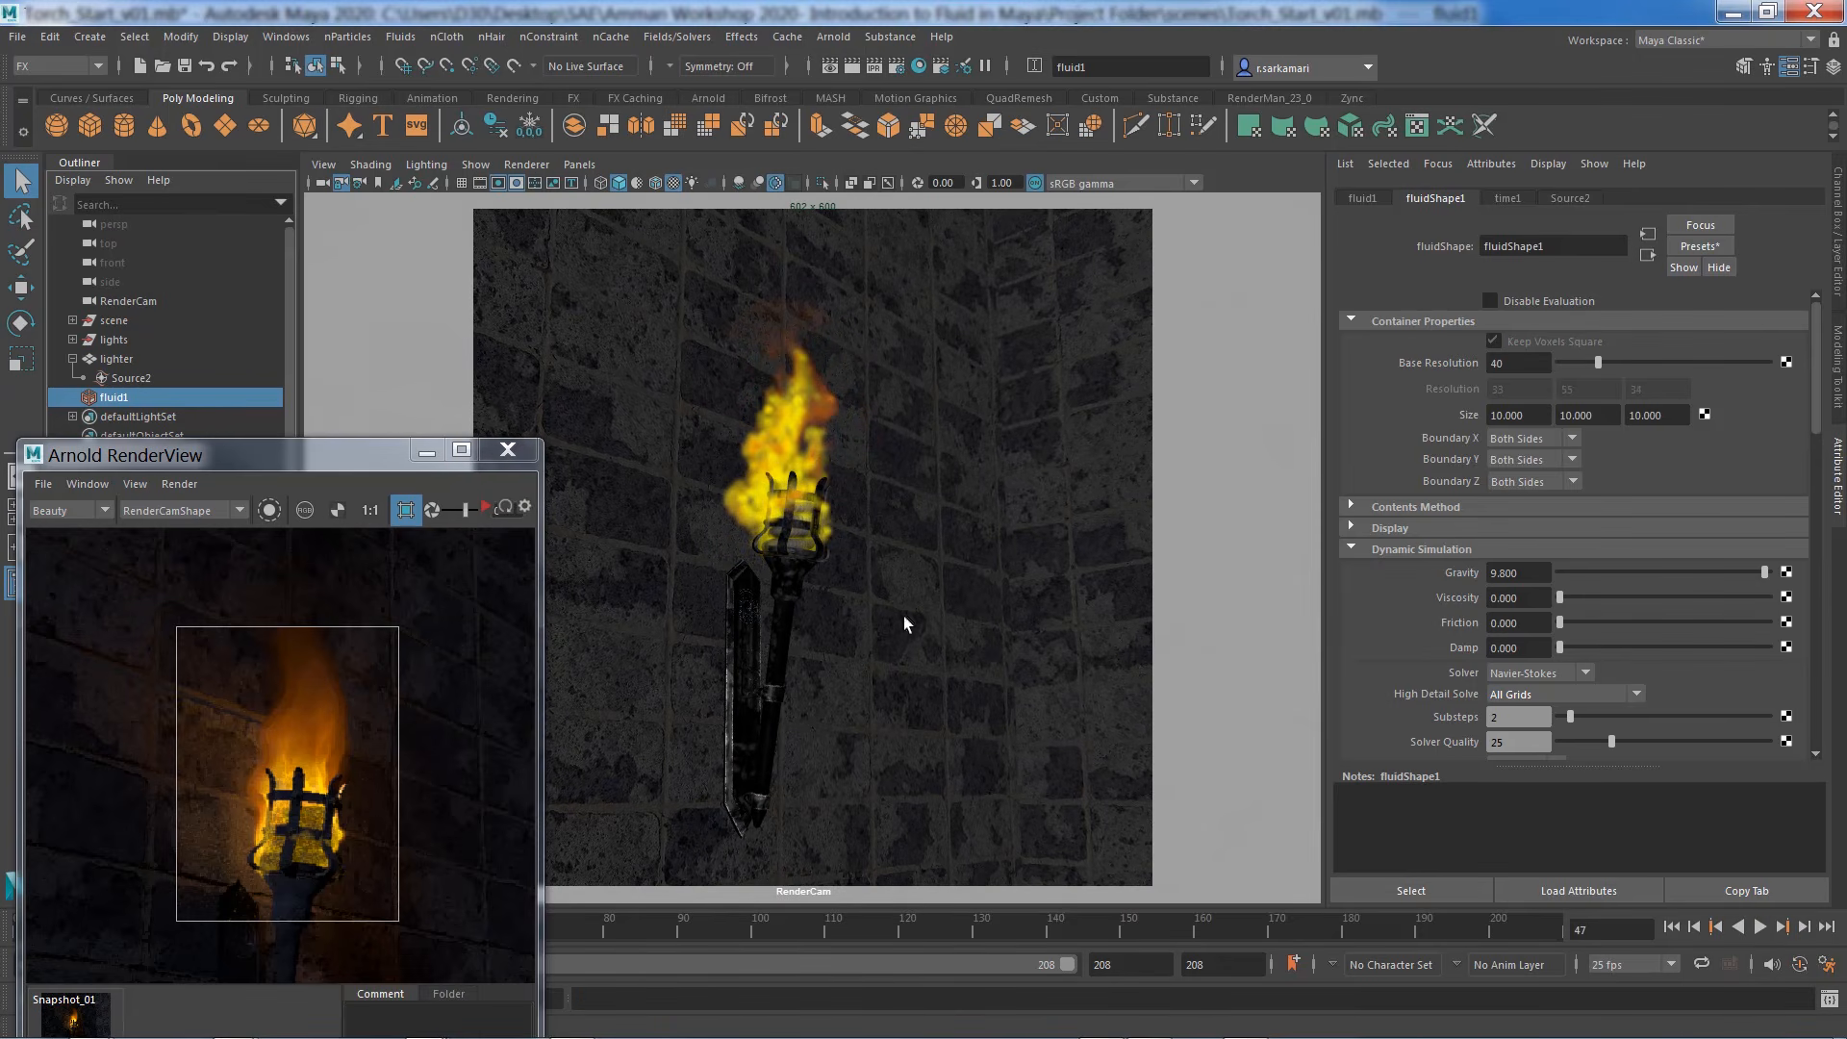
Step: Render the flame at frame 47 in Arnold, continue the simulation to frame 60, and render that frame too
{"action": "left_click", "coordinate": [487, 512]}
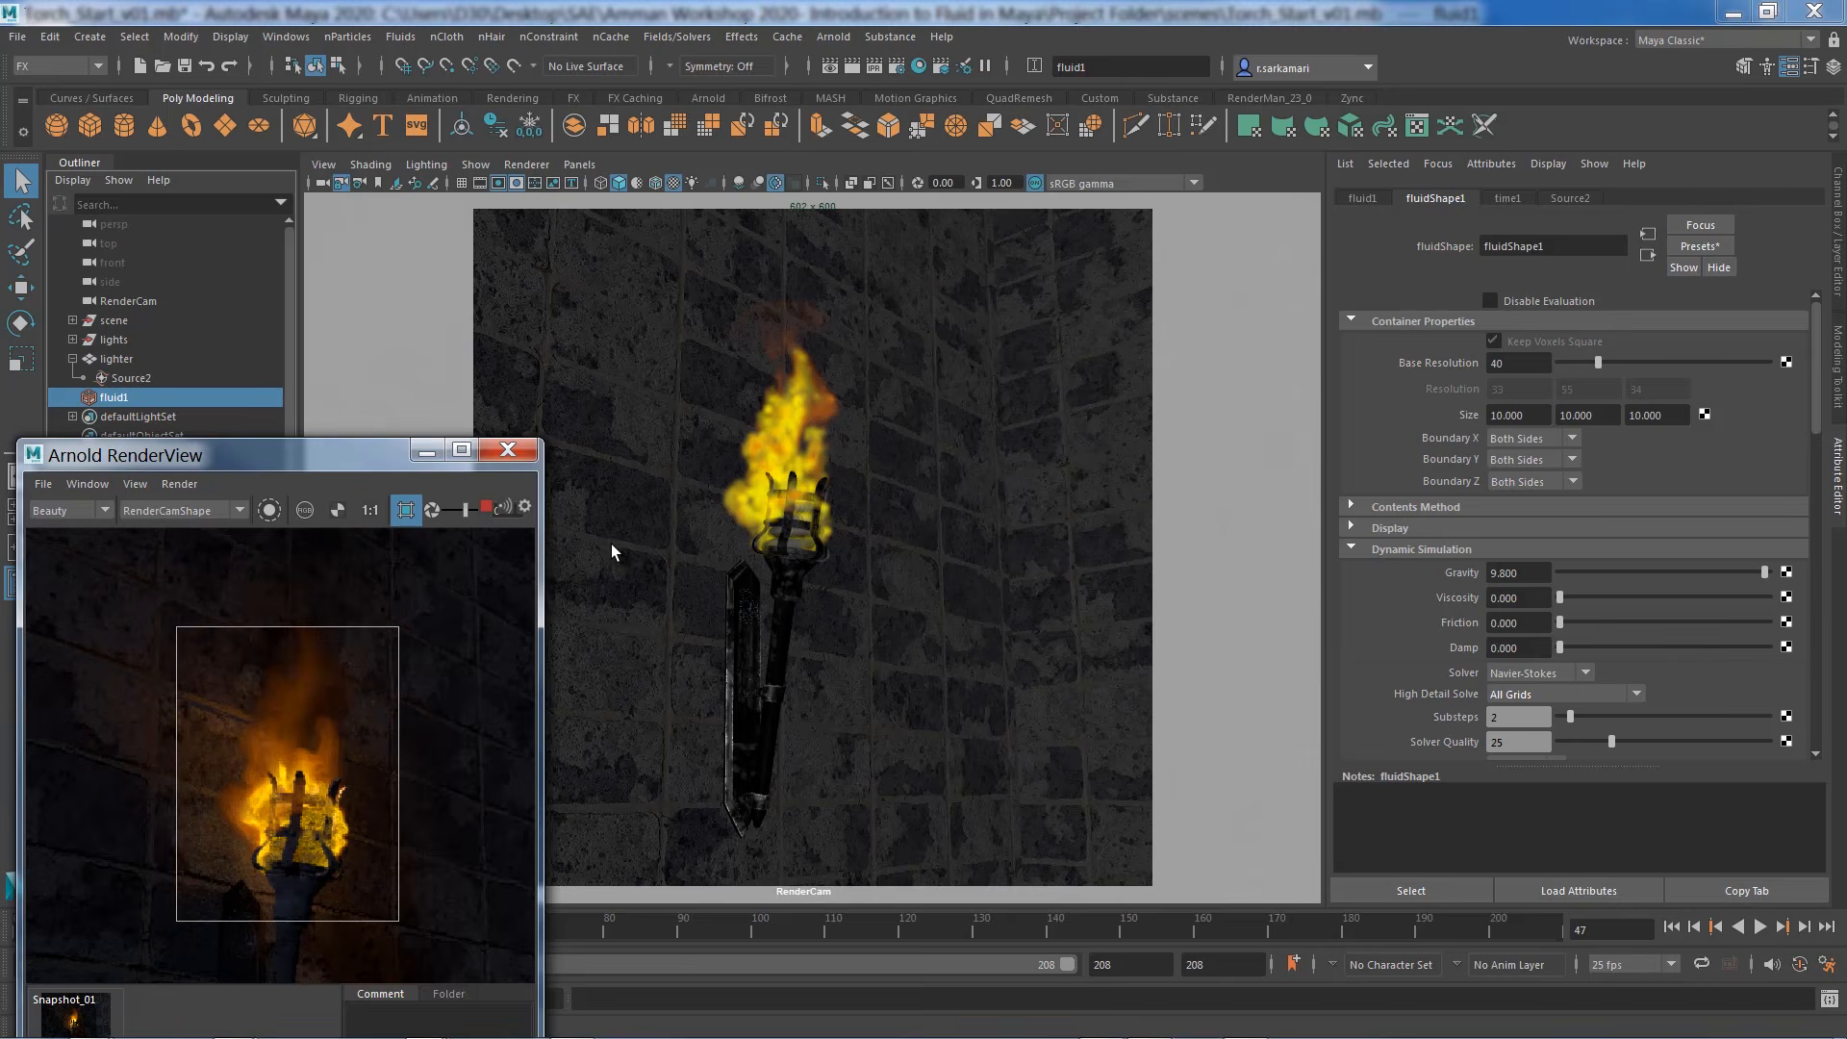
{"action": "left_click", "coordinate": [486, 508]}
{"action": "left_click", "coordinate": [1759, 927]}
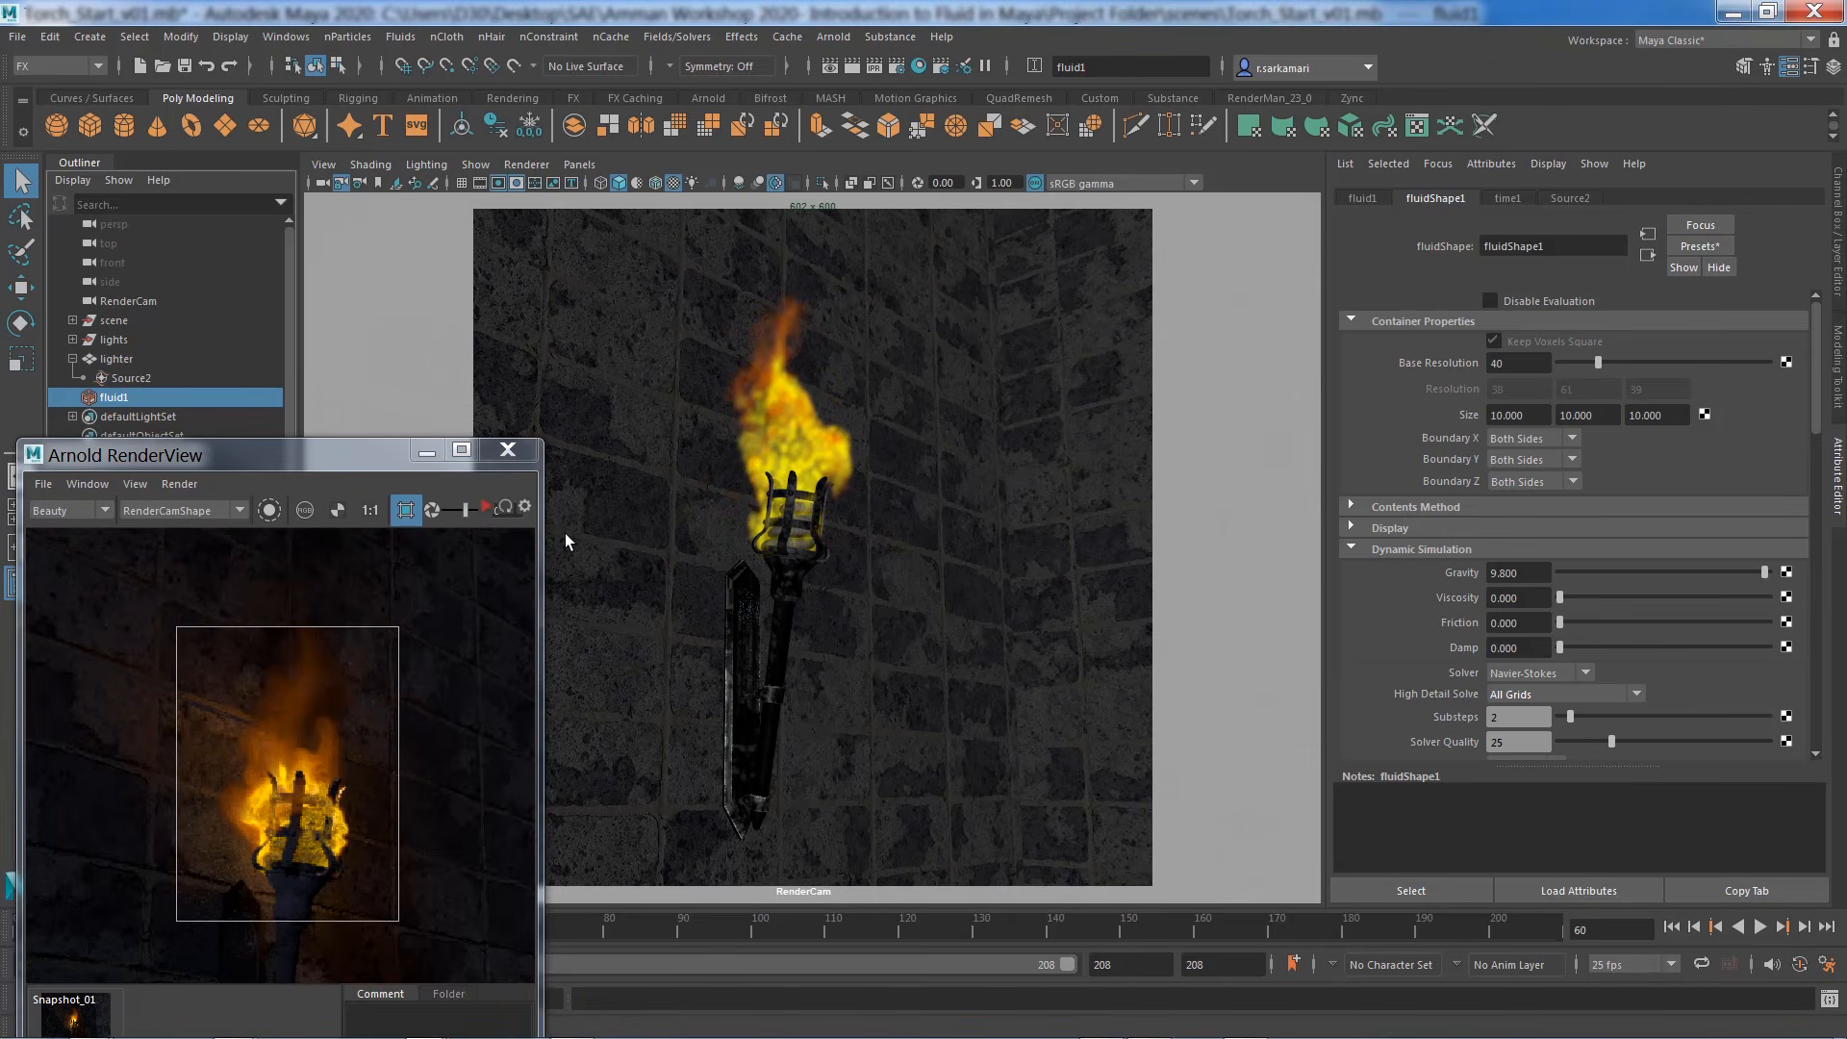
{"action": "left_click", "coordinate": [486, 510]}
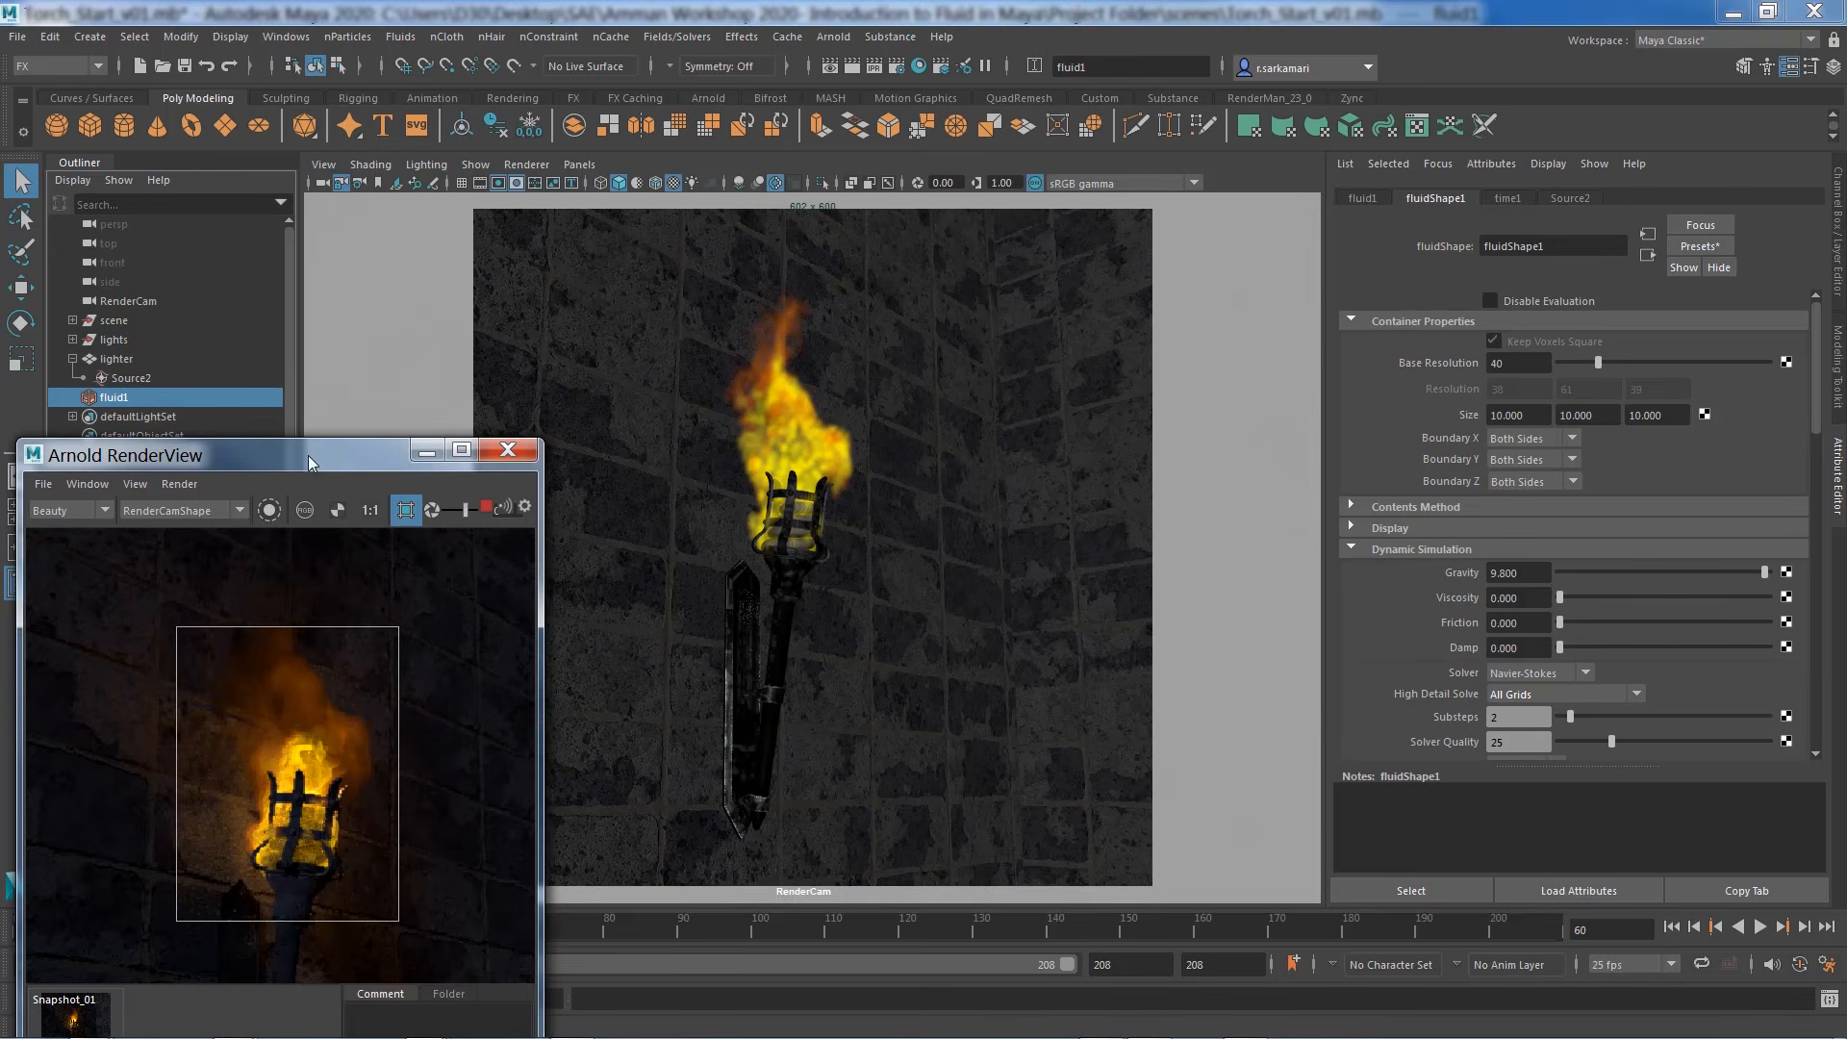
Step: Move the Arnold RenderView fully into sight and stop its live render of the flame
{"action": "left_click_drag", "start_coordinate": [308, 454], "coordinate": [351, 325]}
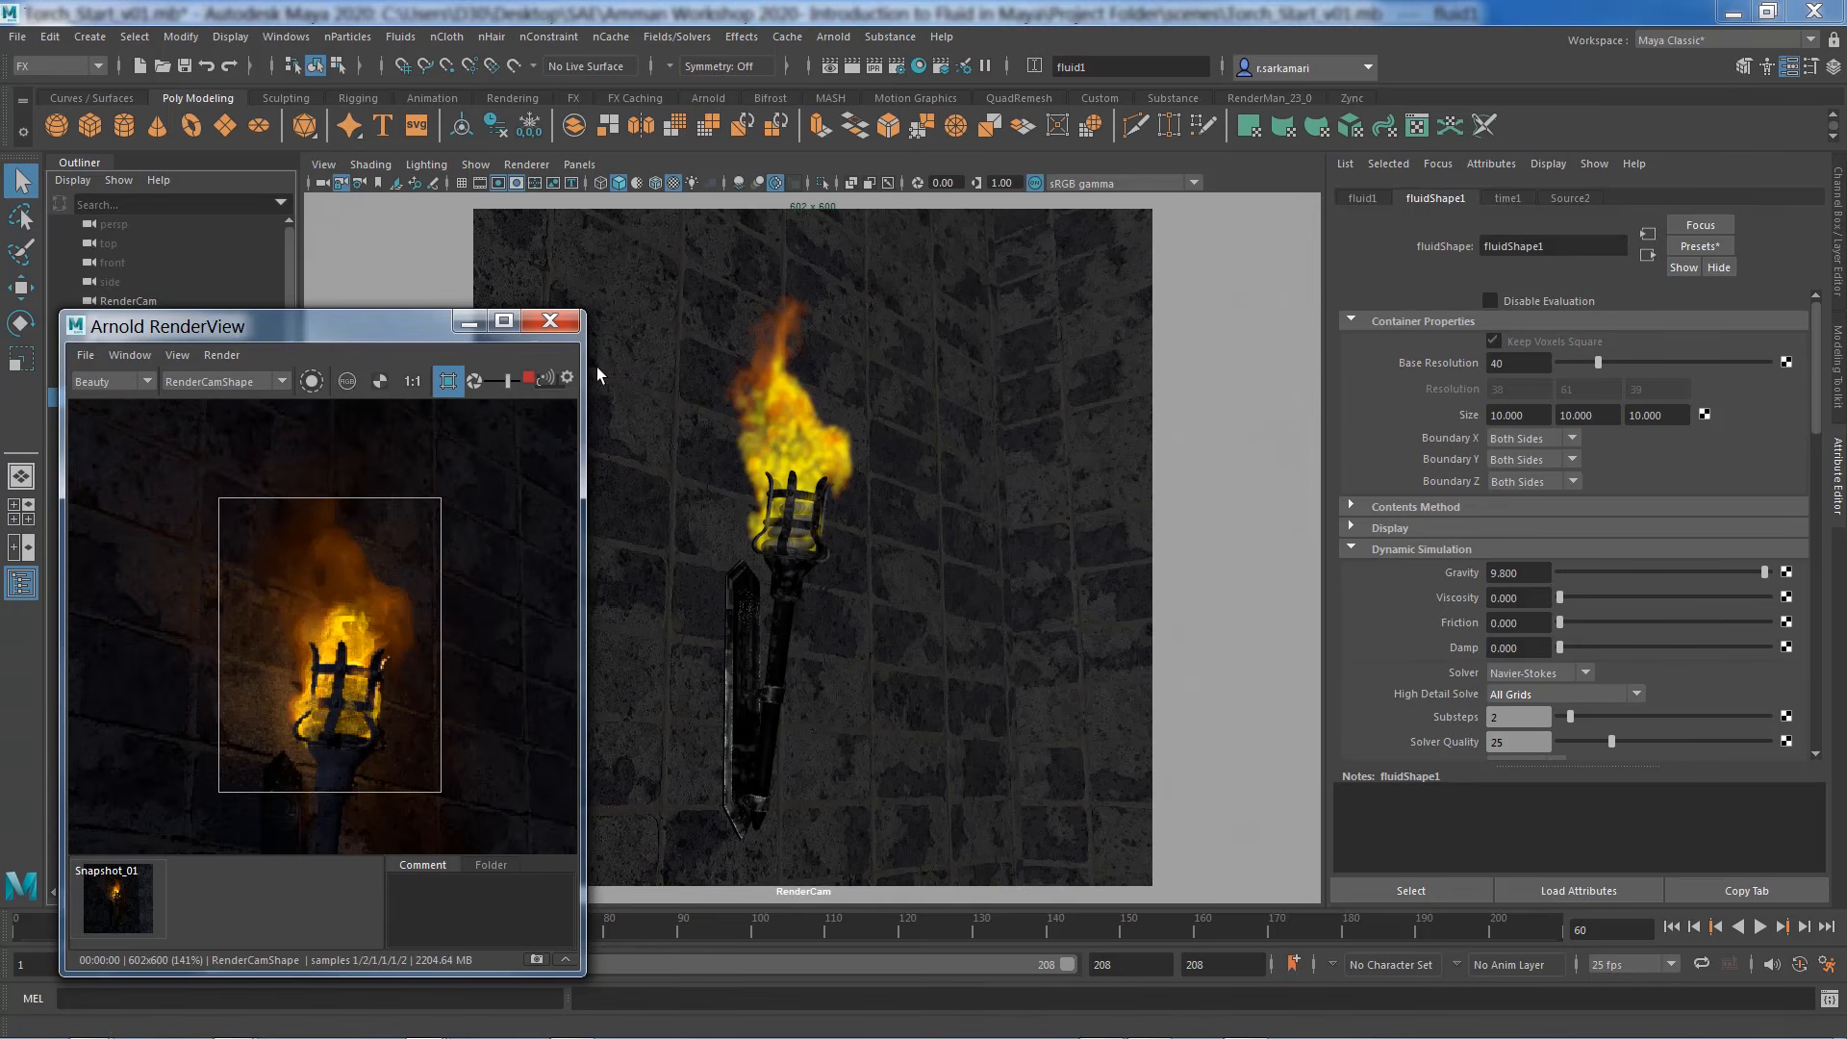
{"action": "left_click", "coordinate": [528, 379]}
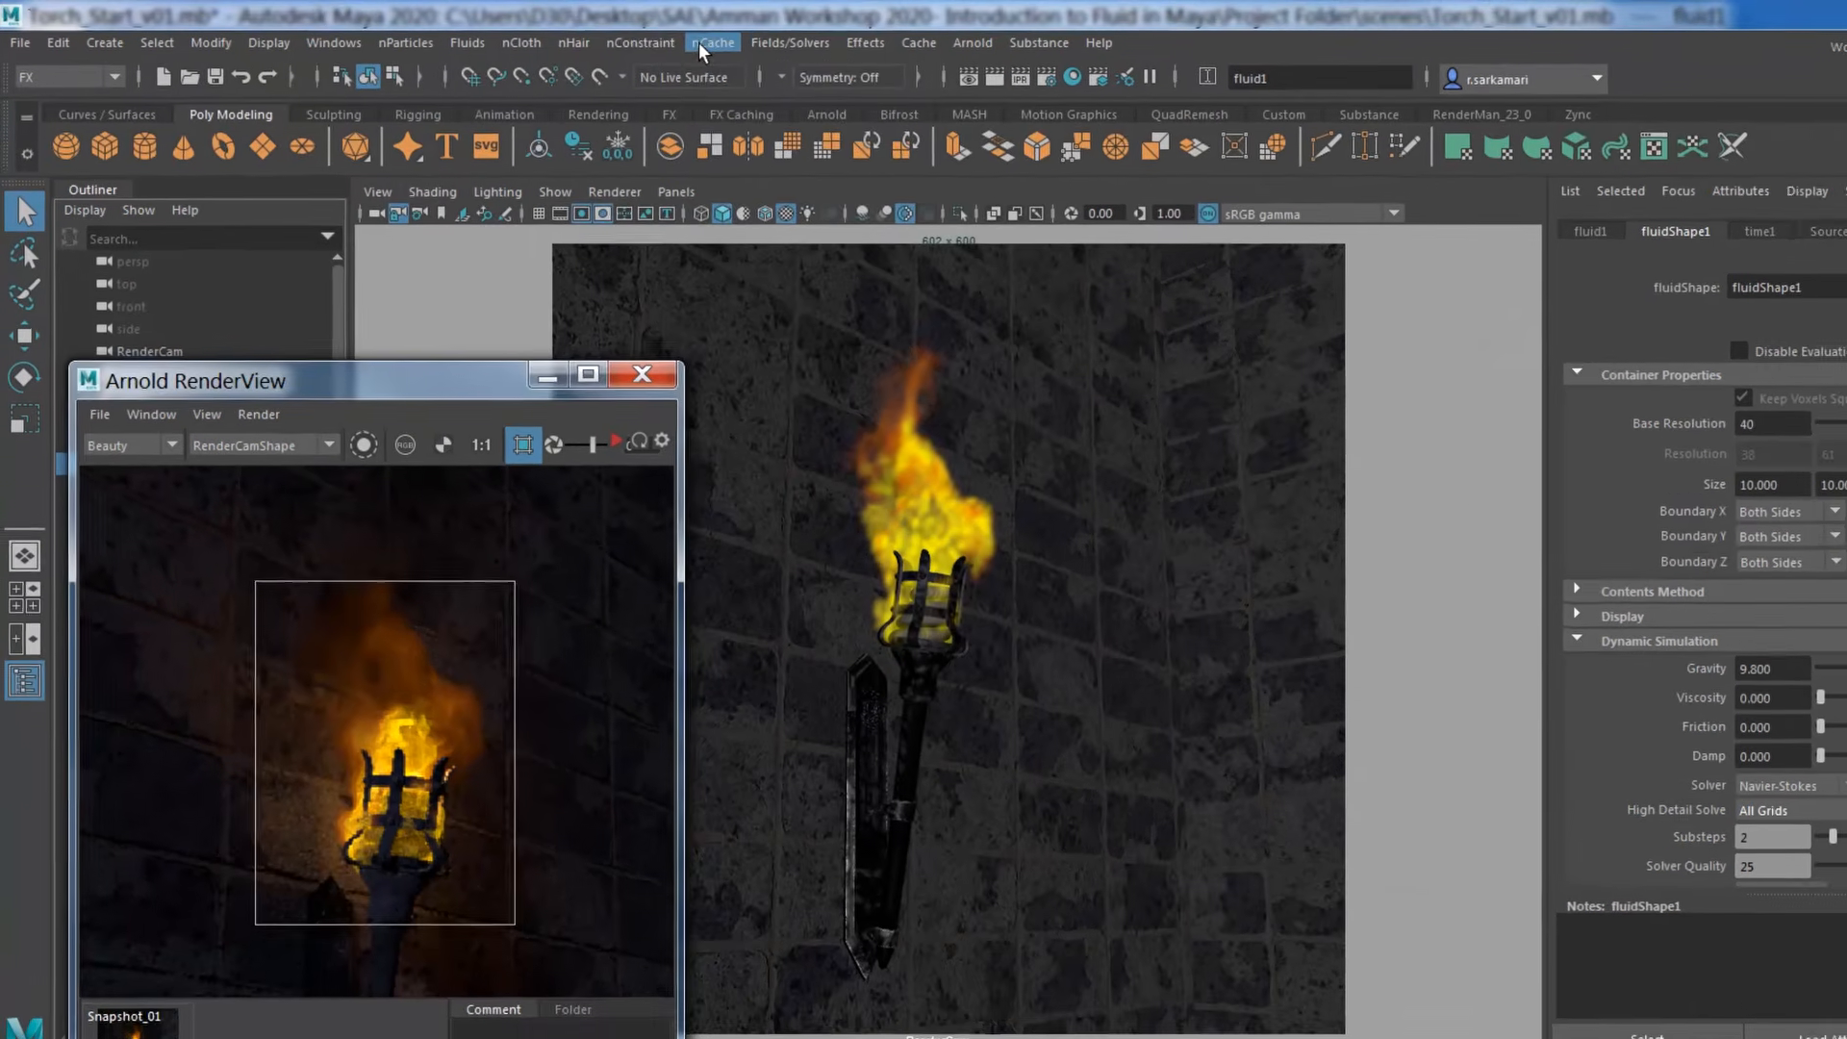
Step: Review the Create Fluid nCache options for fluid1, including cache directory, name and format, and close them without creating a cache
{"action": "left_click", "coordinate": [604, 37]}
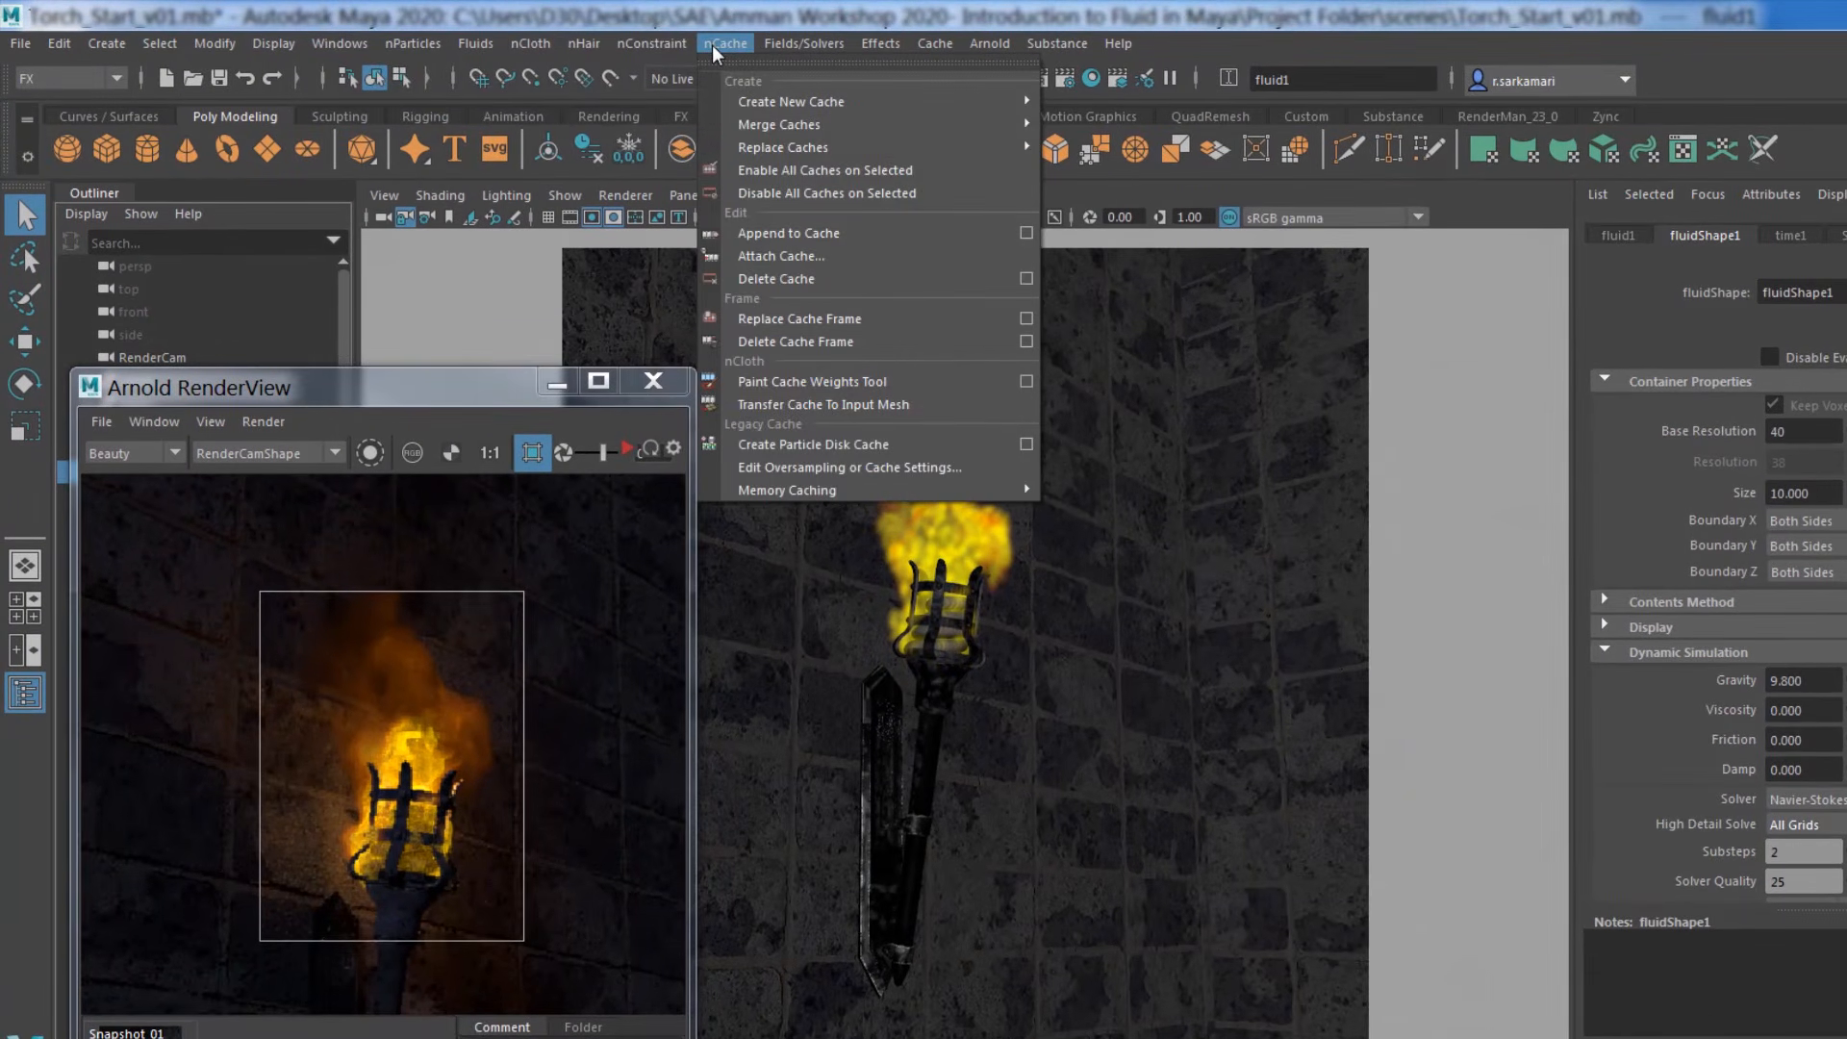
{"action": "mouse_move", "coordinate": [845, 100]}
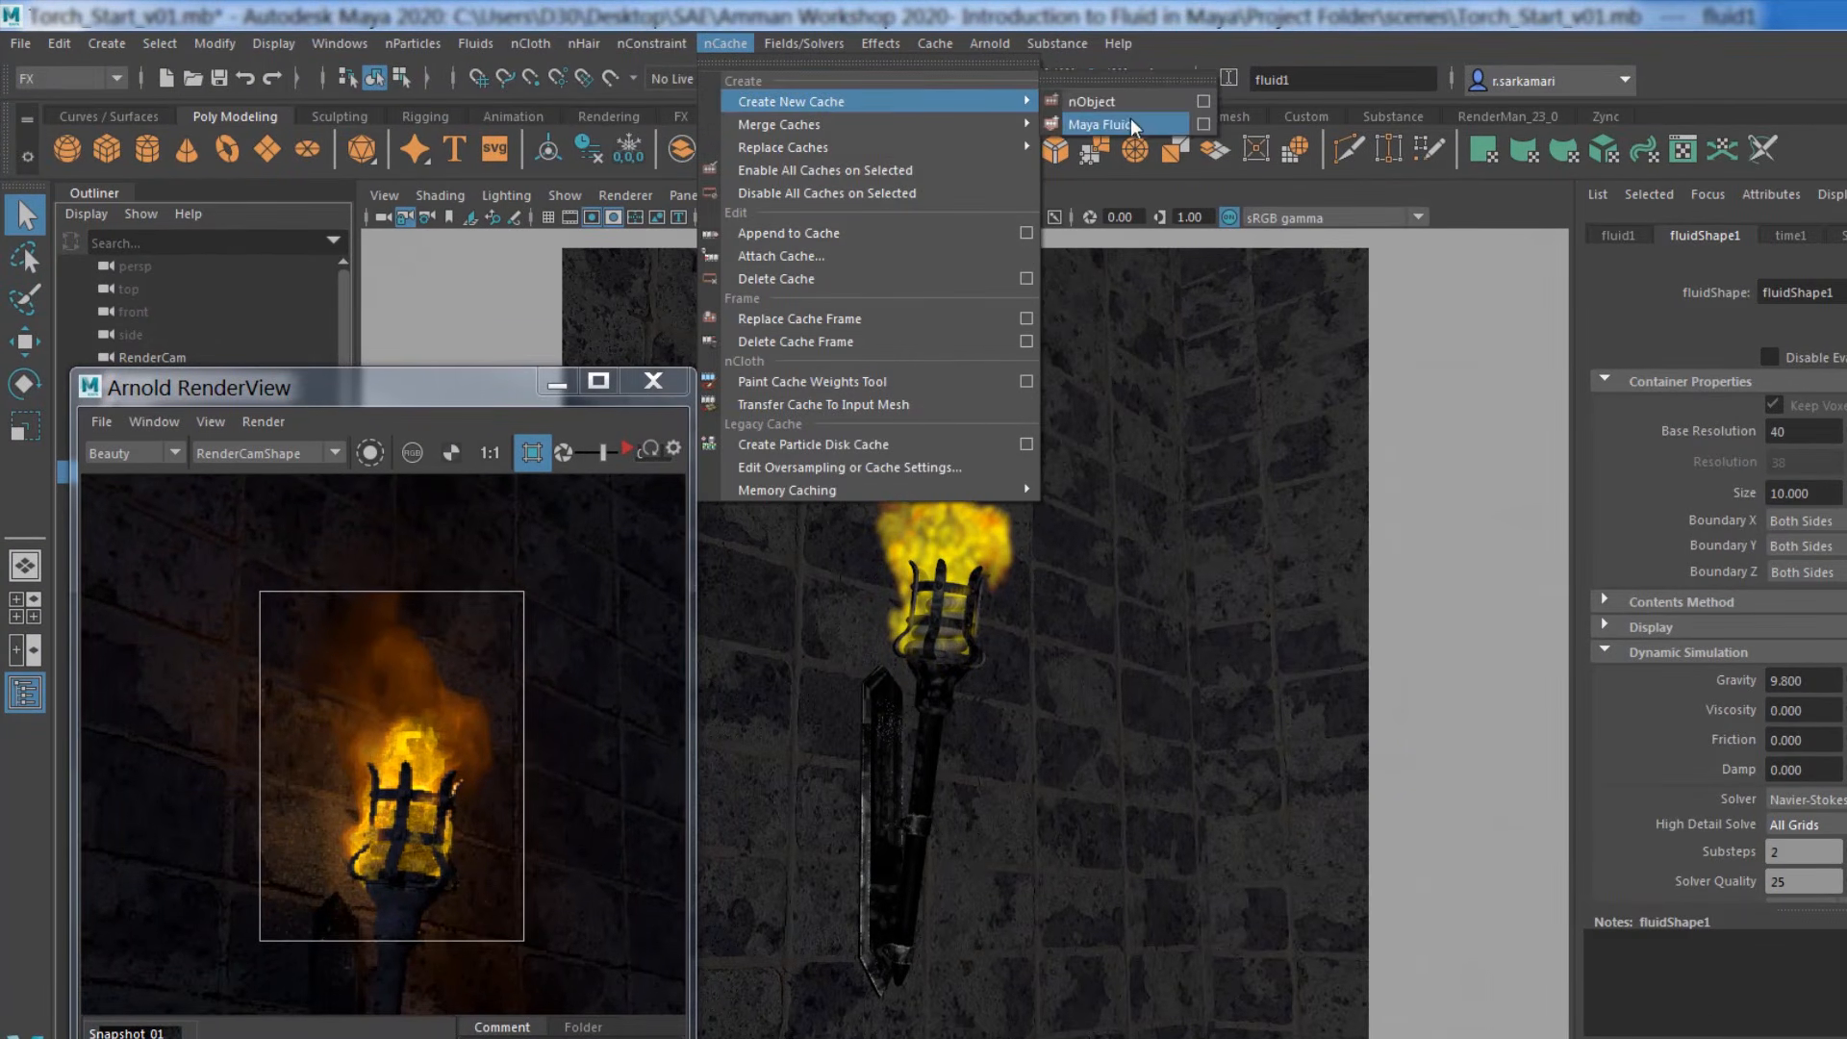
{"action": "left_click", "coordinate": [1204, 125]}
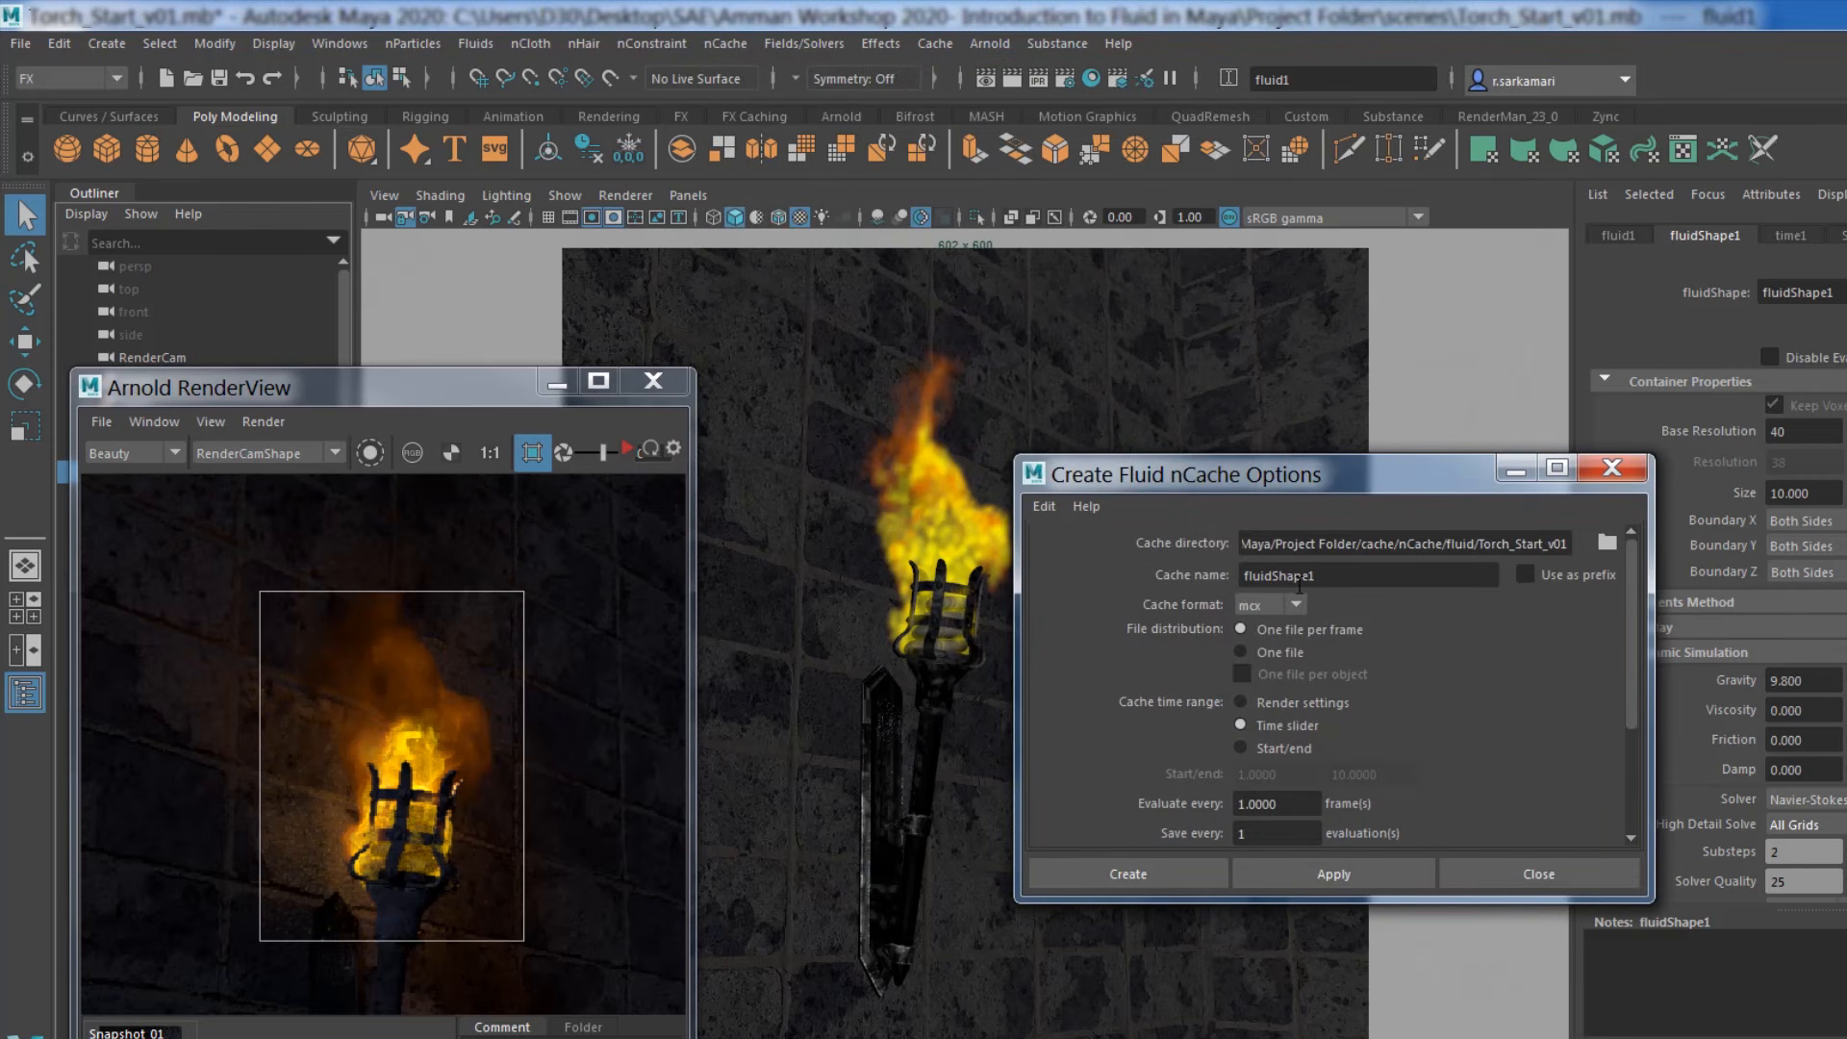
{"action": "left_click", "coordinate": [1537, 874]}
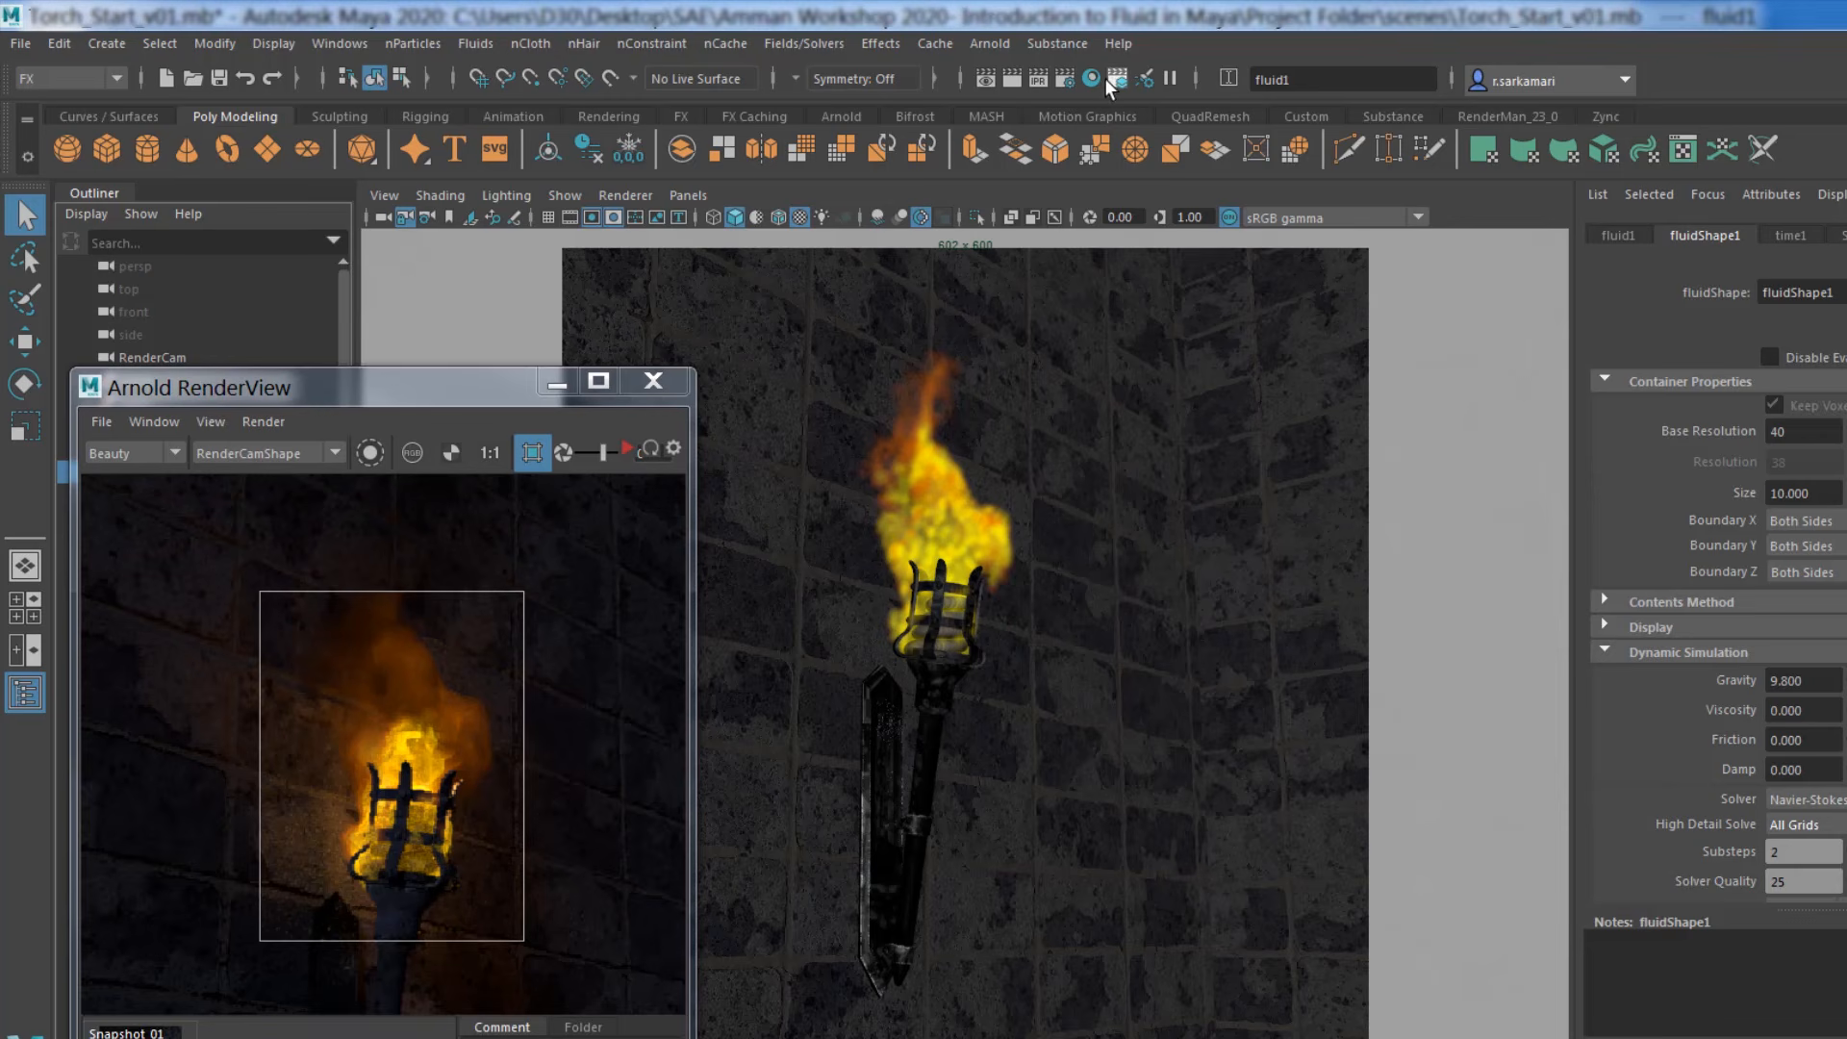
Step: Switch to the Rendering menu set and set Camera (AA) samples to 5 in the Arnold render settings
{"action": "left_click", "coordinate": [29, 79]}
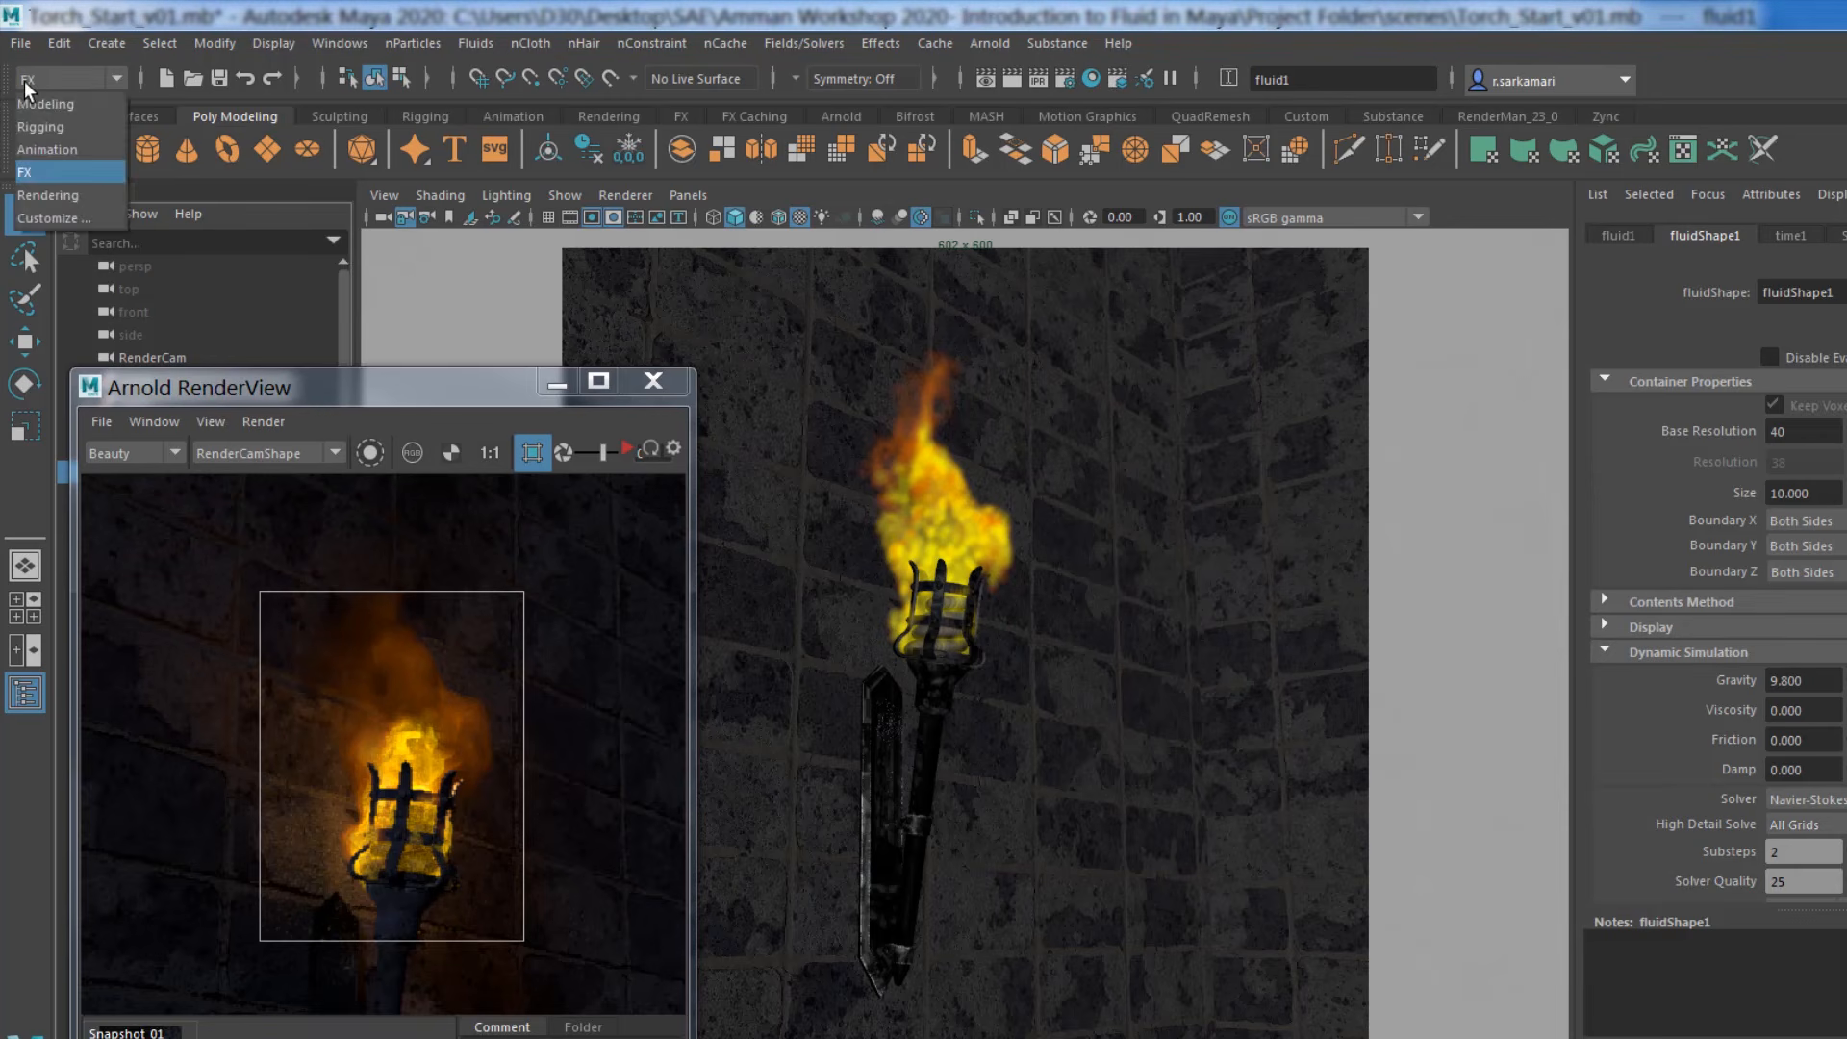
{"action": "left_click", "coordinate": [34, 192]}
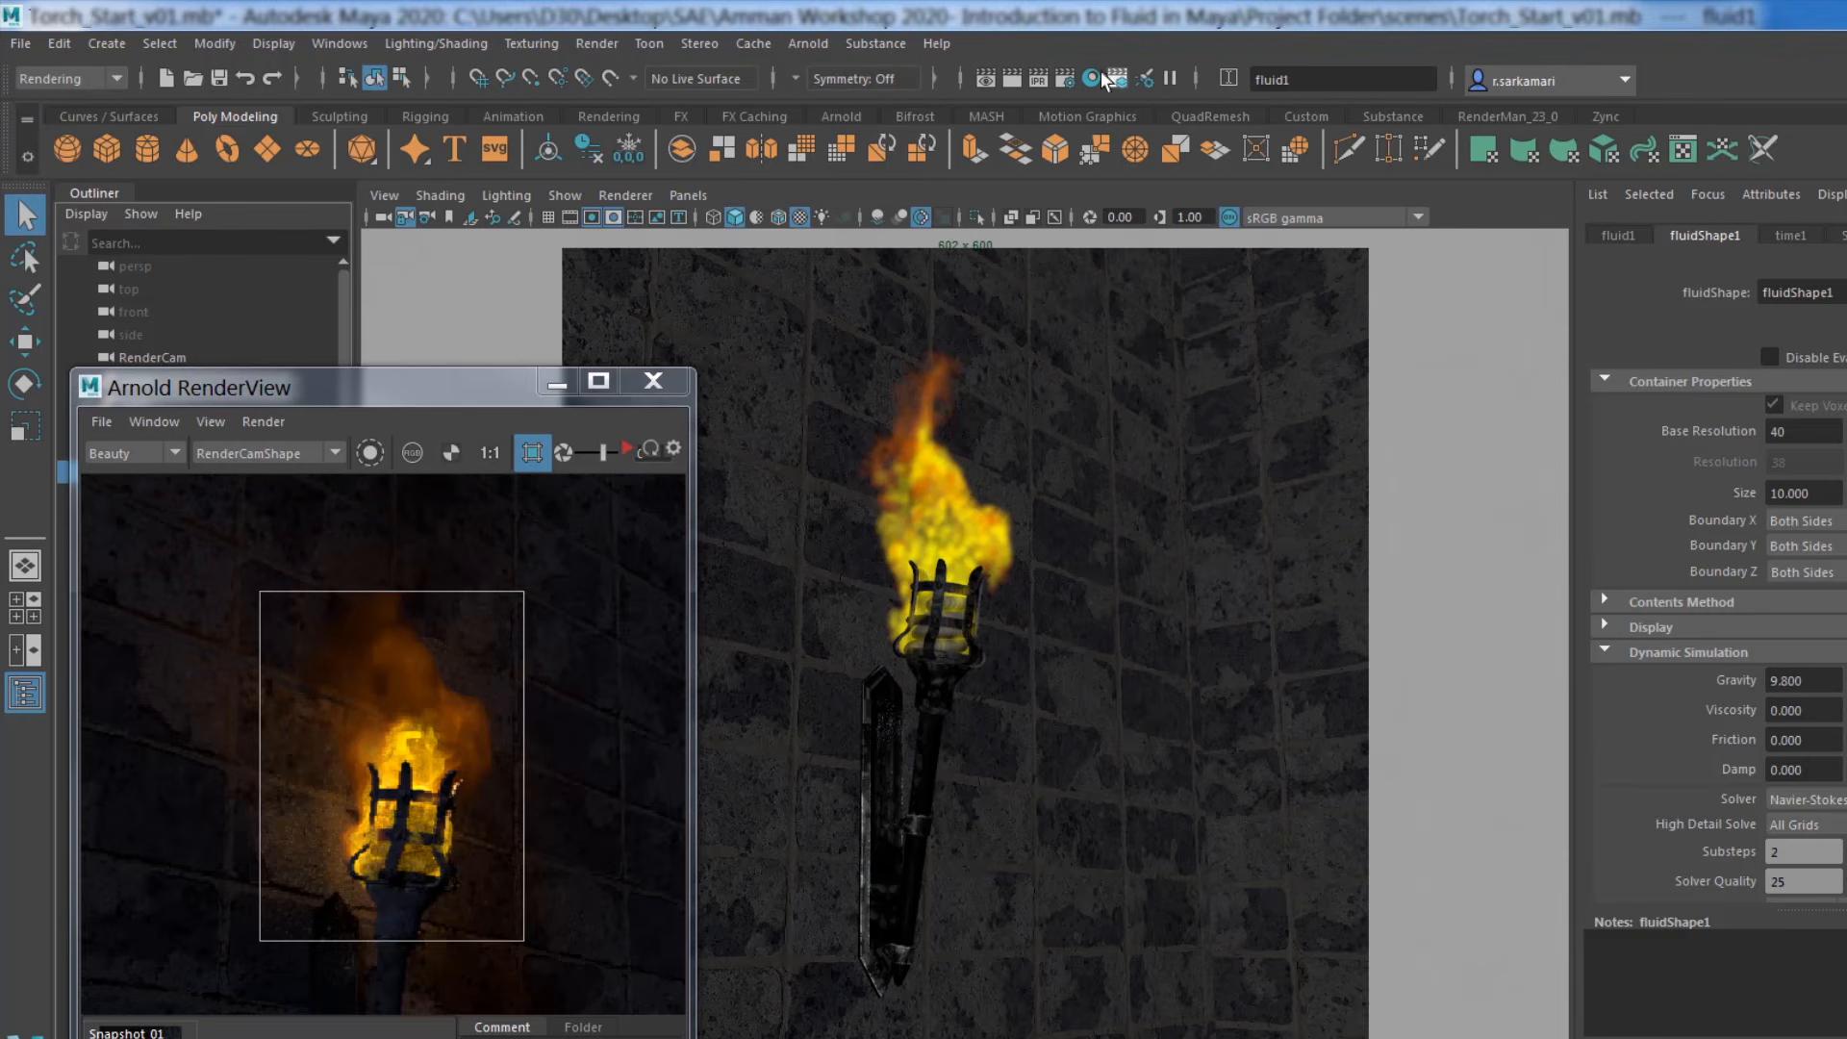
{"action": "left_click", "coordinate": [1065, 79]}
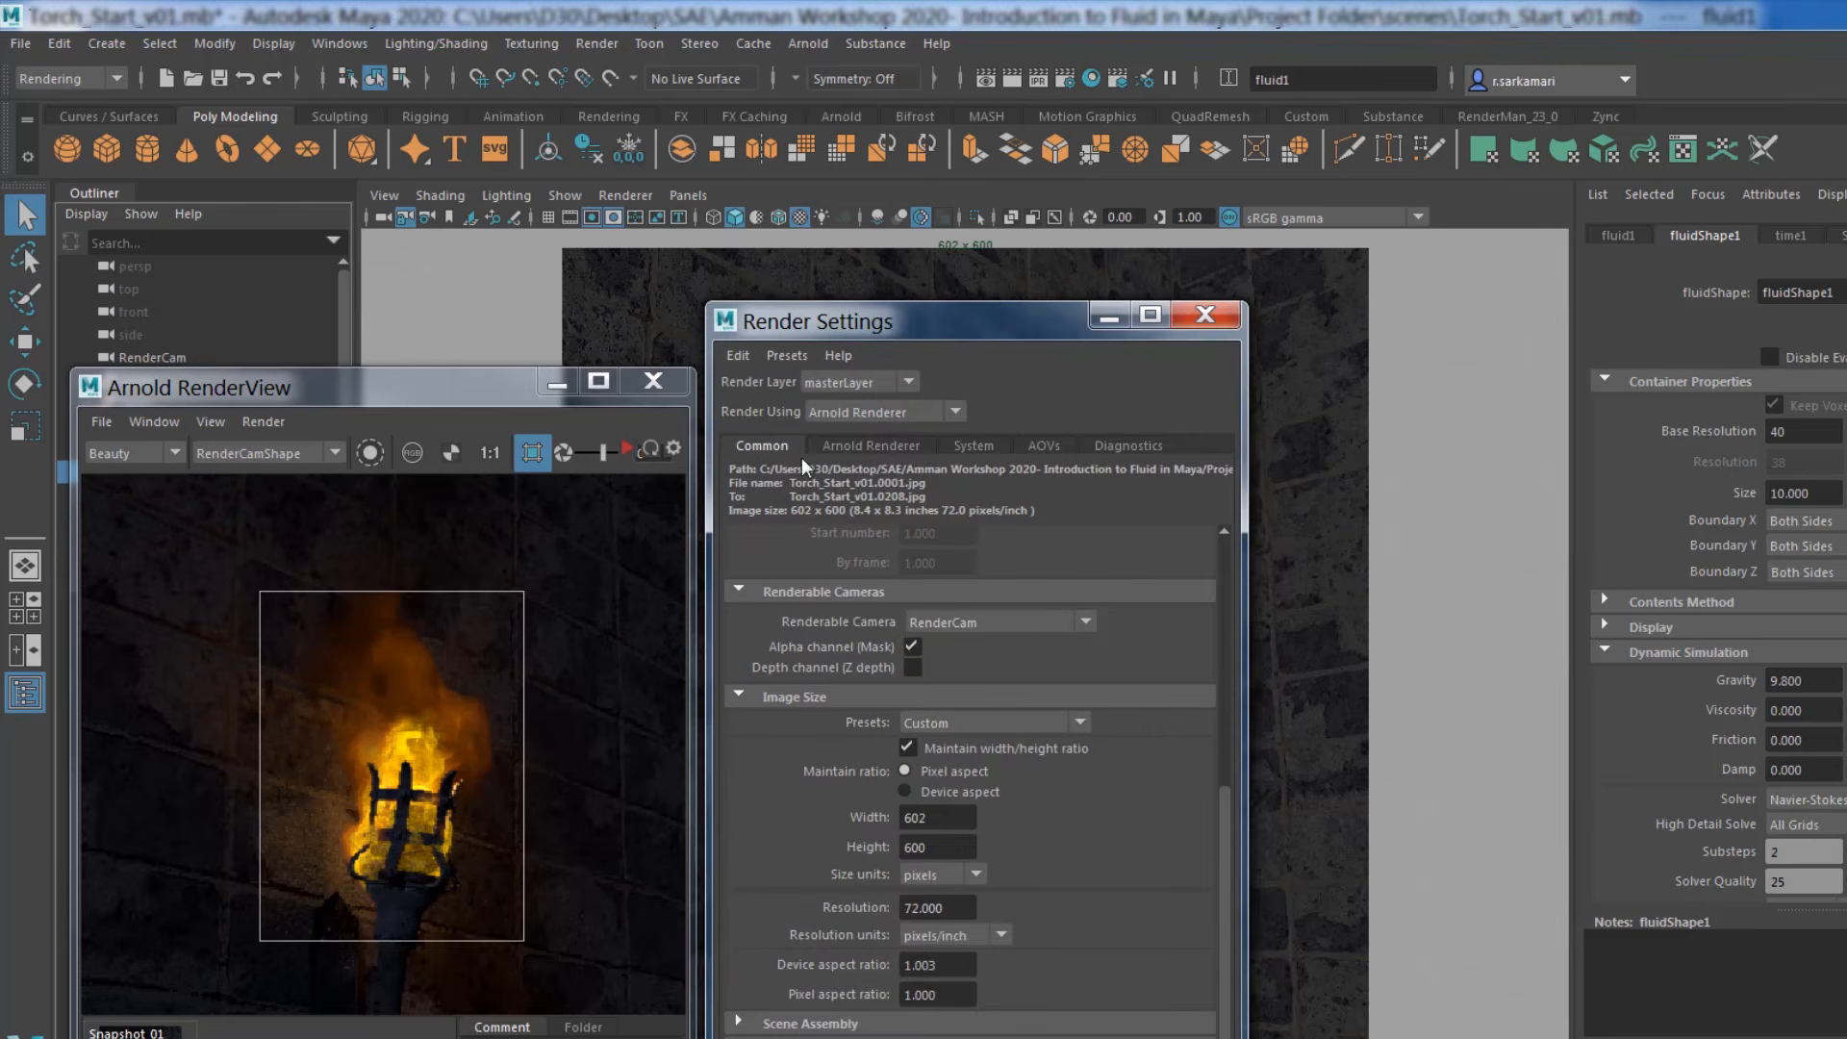
{"action": "left_click", "coordinate": [869, 445]}
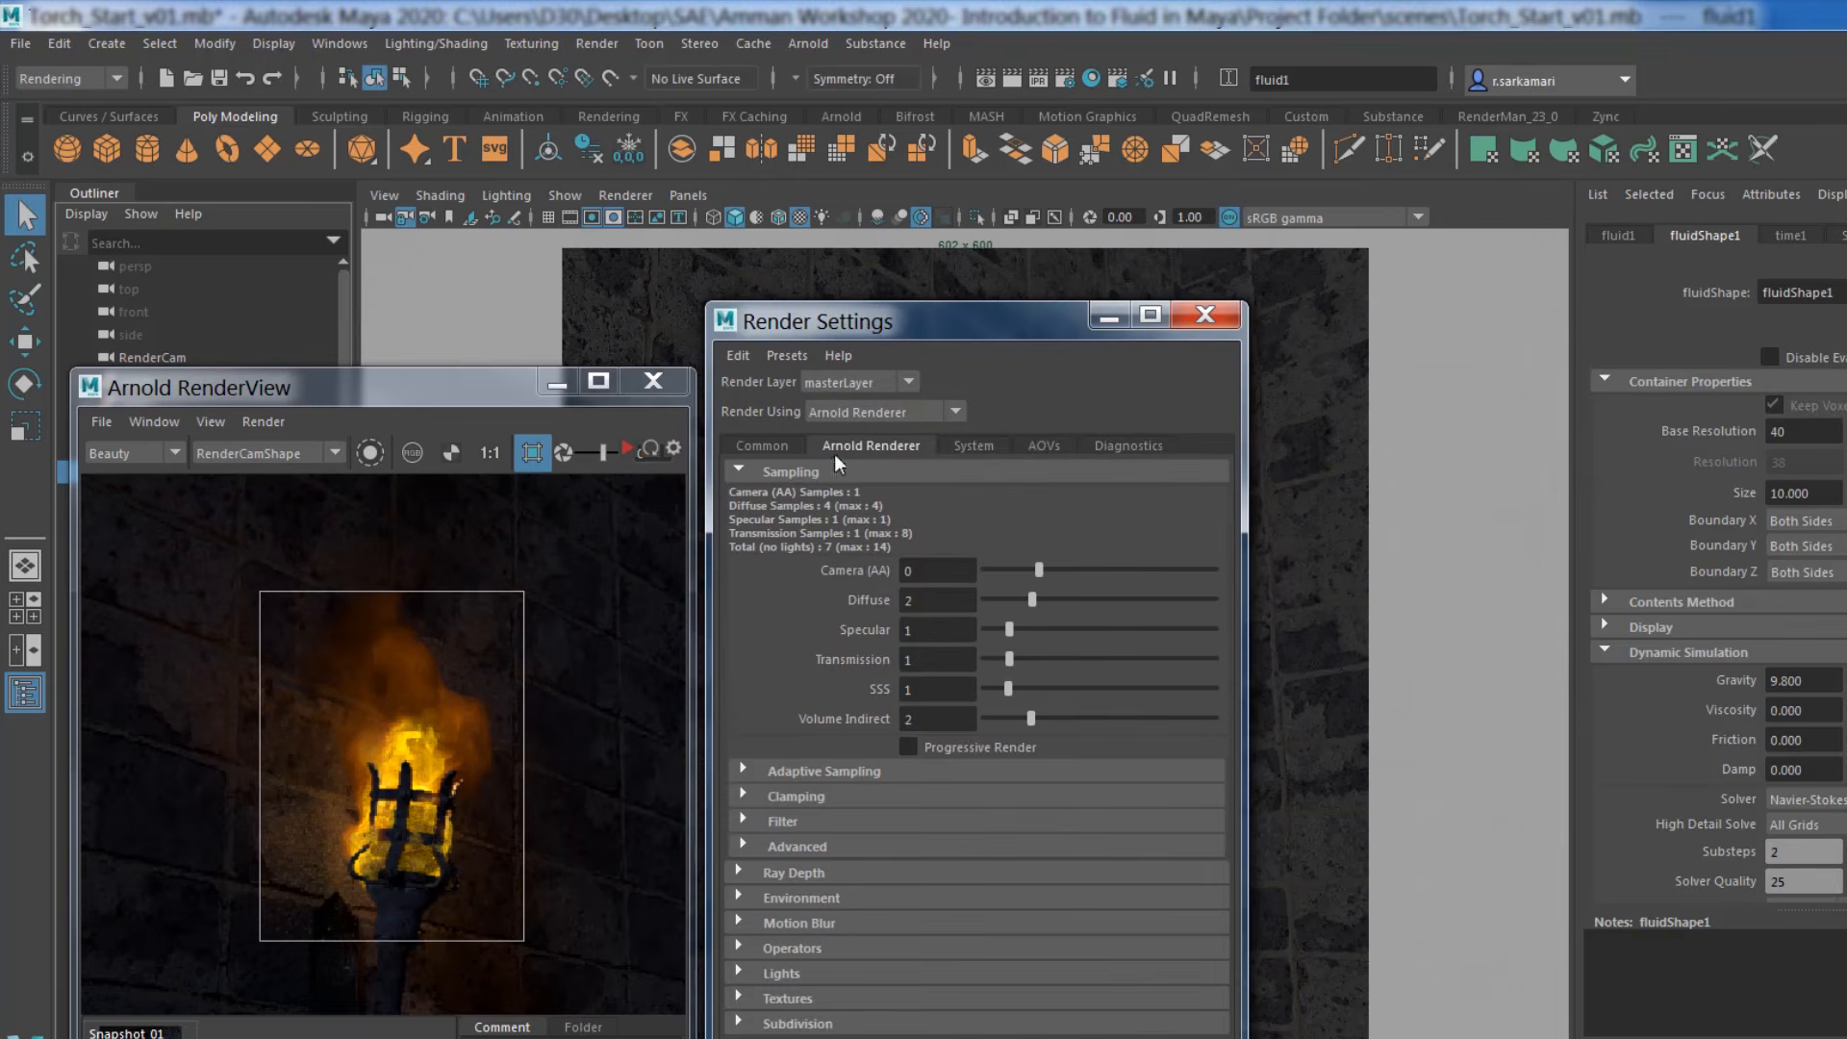
{"action": "left_click", "coordinate": [926, 571]}
{"action": "type", "text": "5"}
{"action": "key", "text": "Return"}
Step: Review the Common render settings, from the image size and renderable camera up to the file output options
{"action": "left_click", "coordinate": [759, 444]}
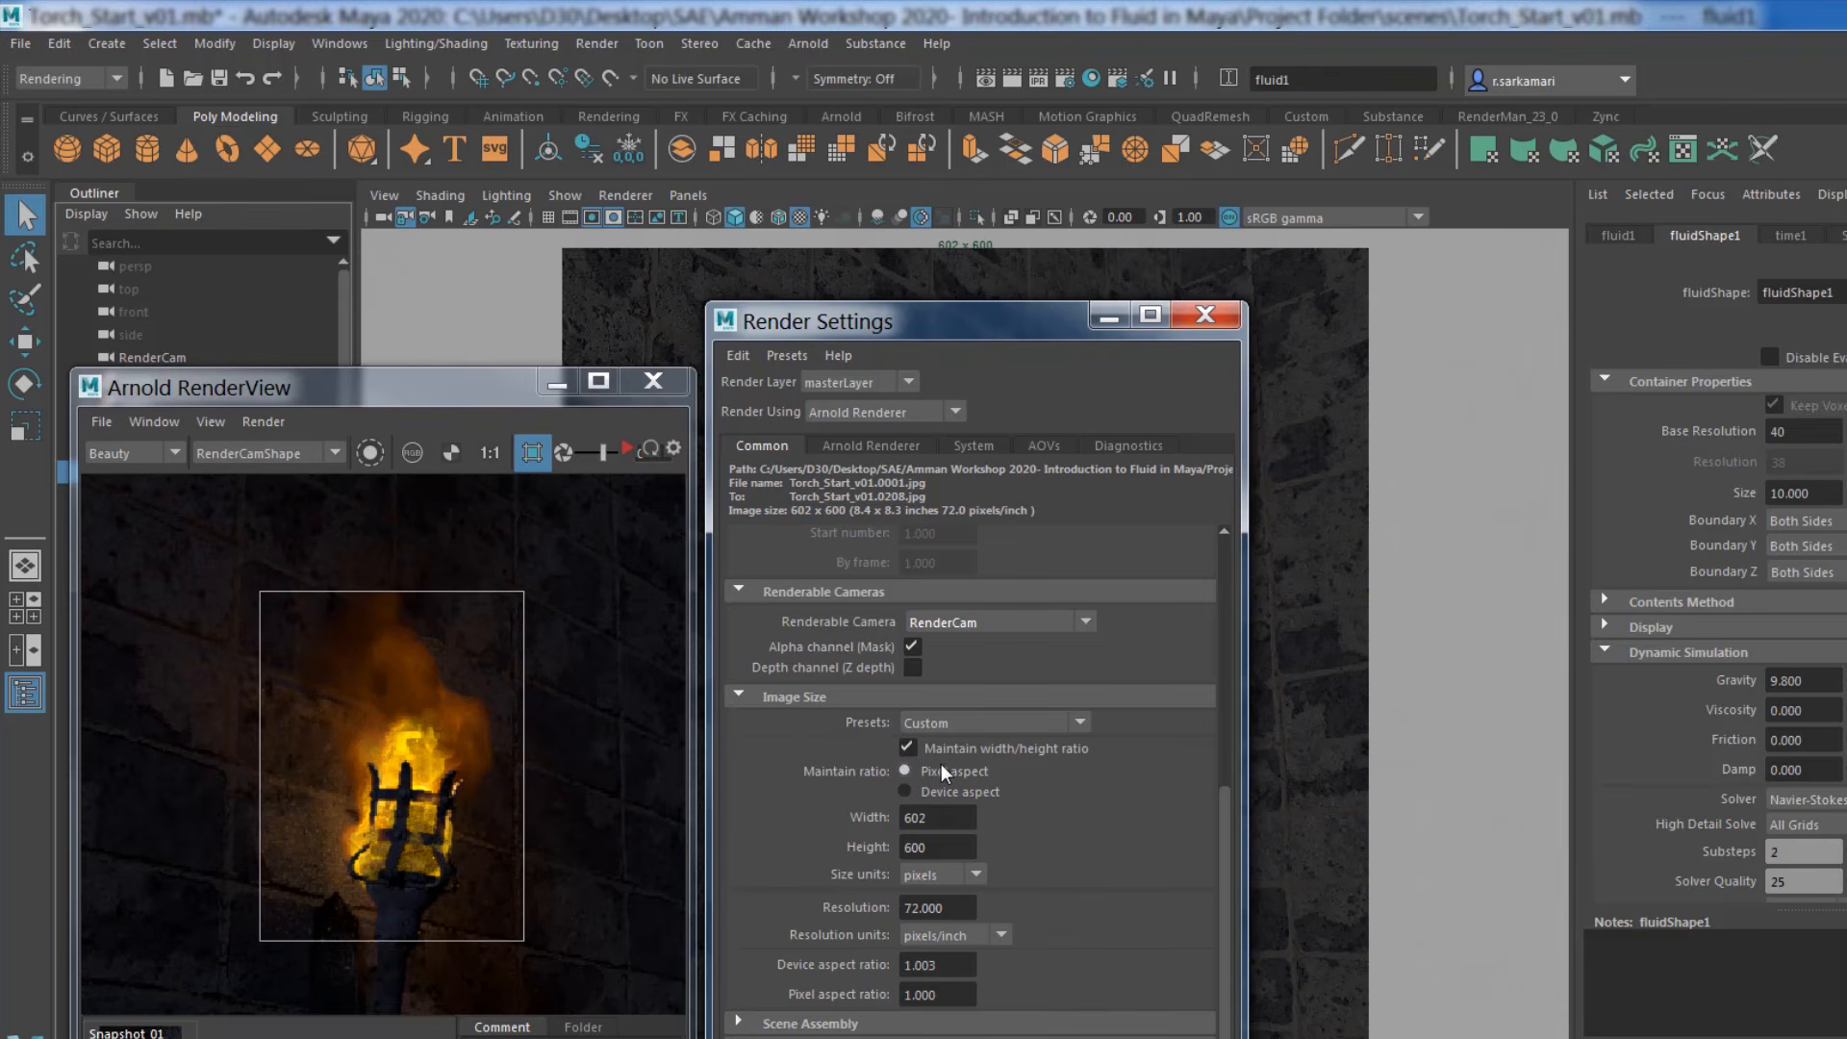
{"action": "scroll", "coordinate": [944, 772], "scroll_direction": "up", "scroll_amount": 2}
{"action": "scroll", "coordinate": [944, 772], "scroll_direction": "up", "scroll_amount": 6}
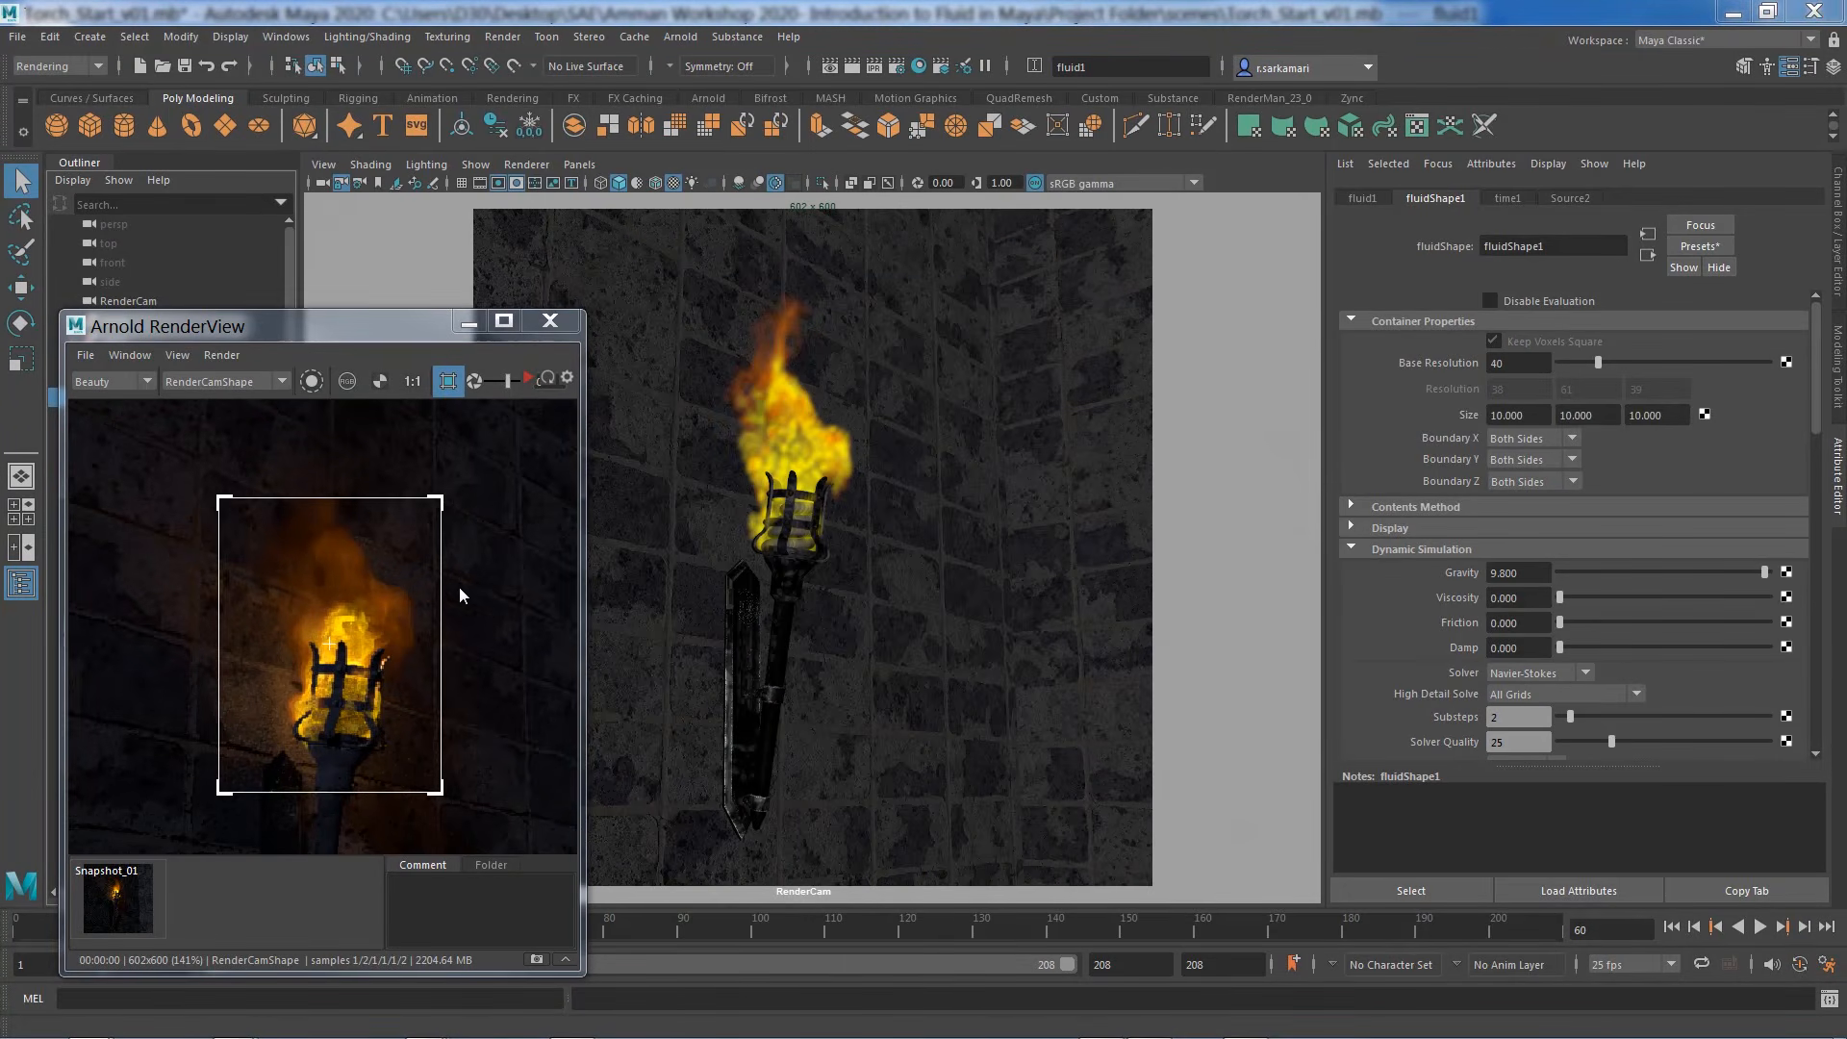
Step: Close the Arnold RenderView, watch the finished Torch_High Detail Solve.mp4 render in KMPlayer, and minimise the player
{"action": "left_click", "coordinate": [550, 321]}
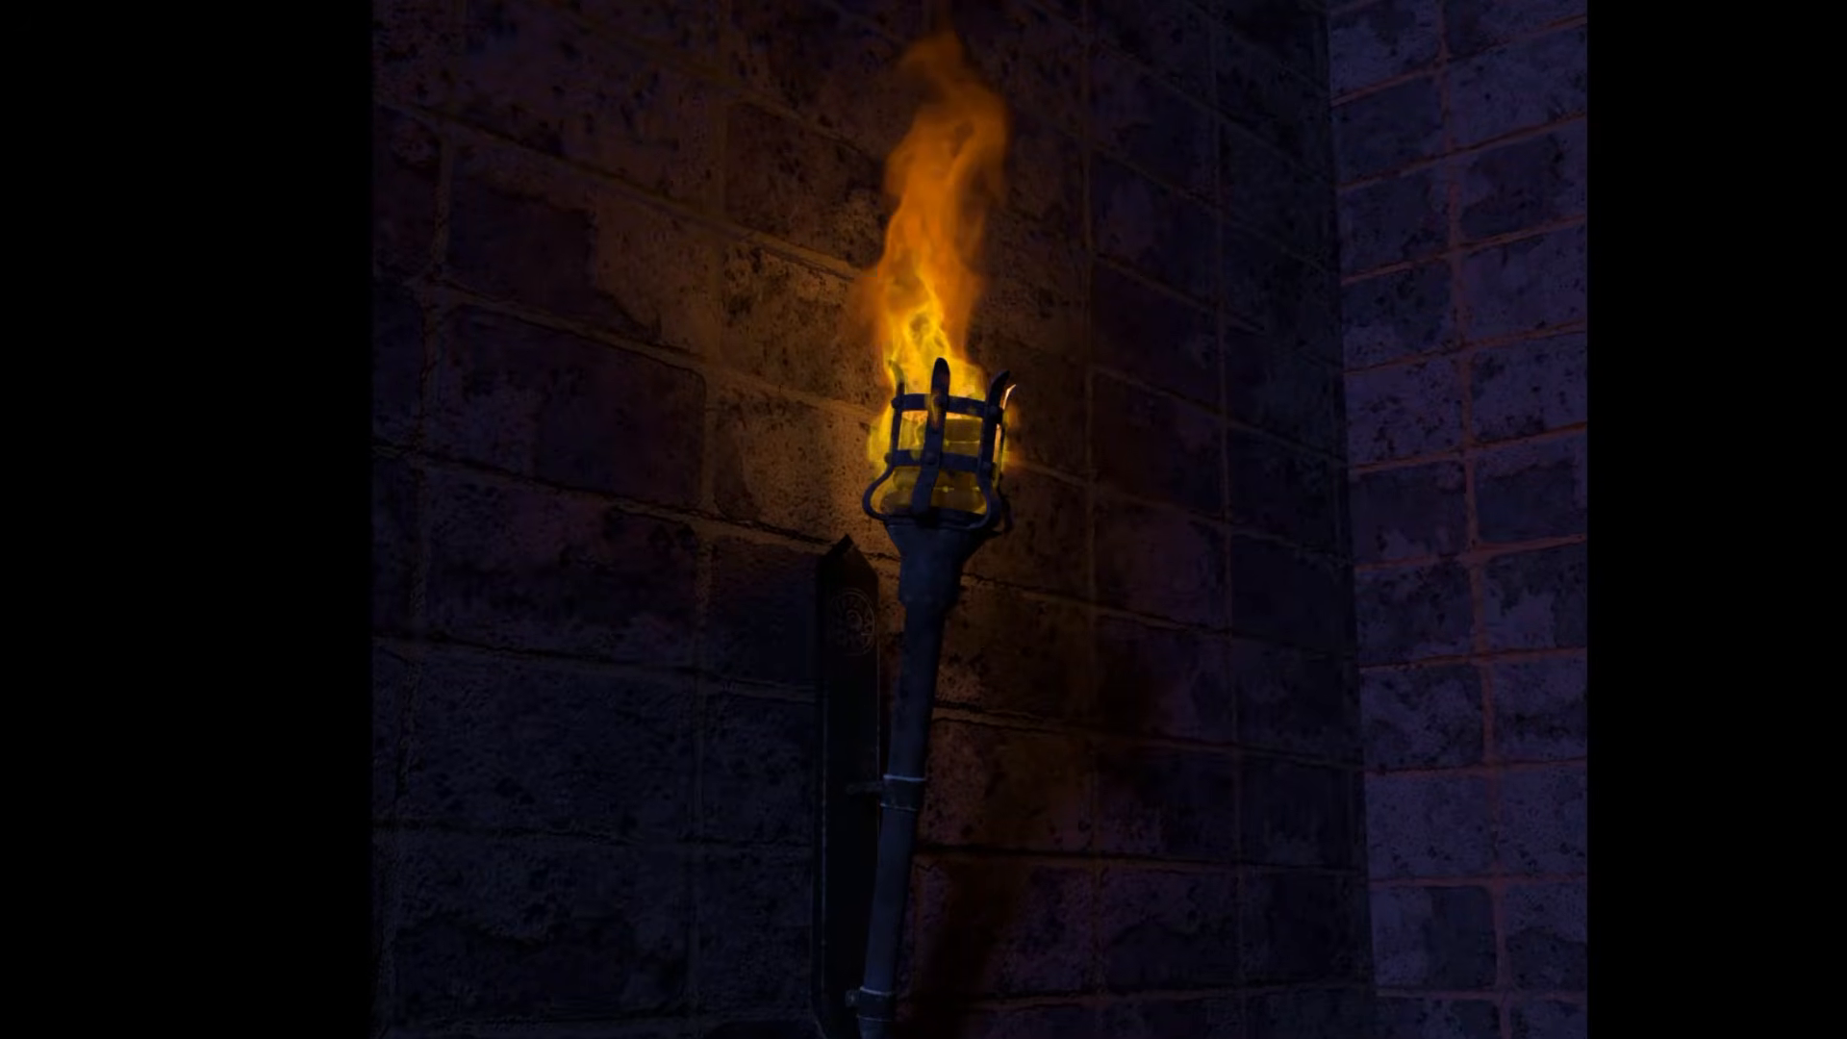
{"action": "double_click", "coordinate": [1168, 205]}
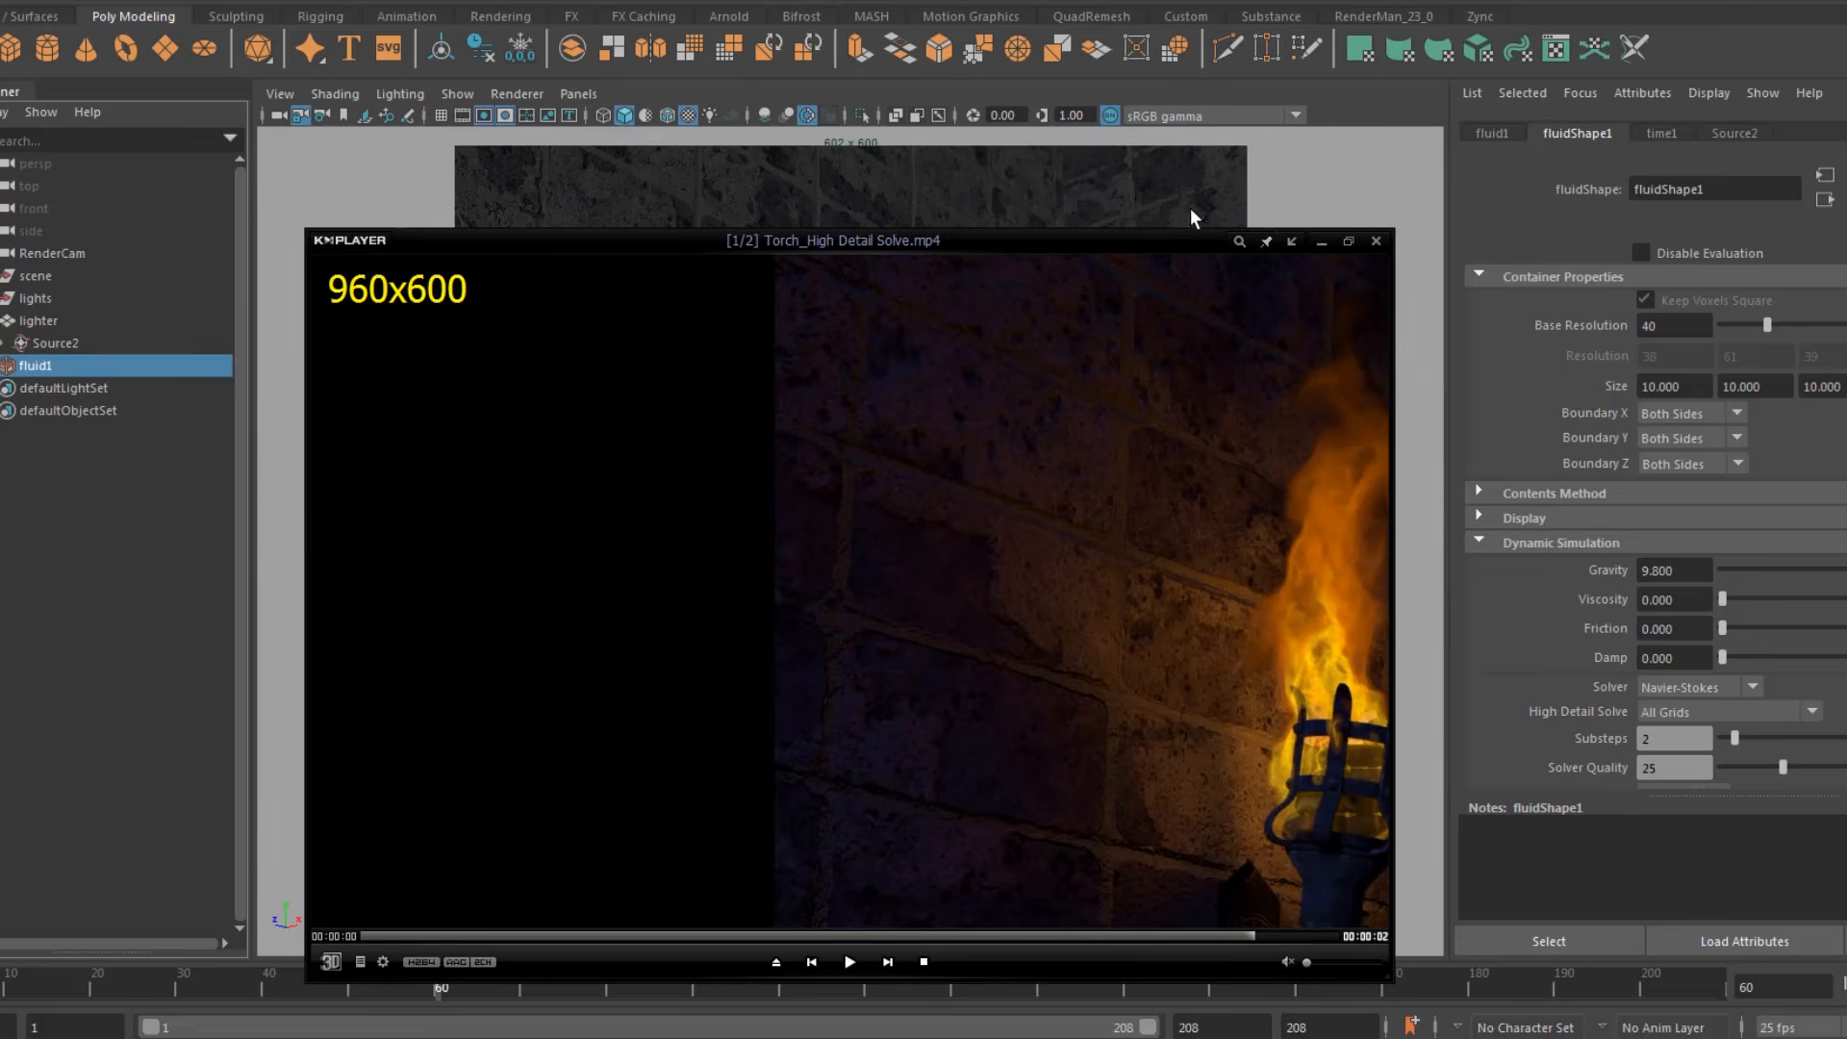
{"action": "left_click", "coordinate": [1320, 244]}
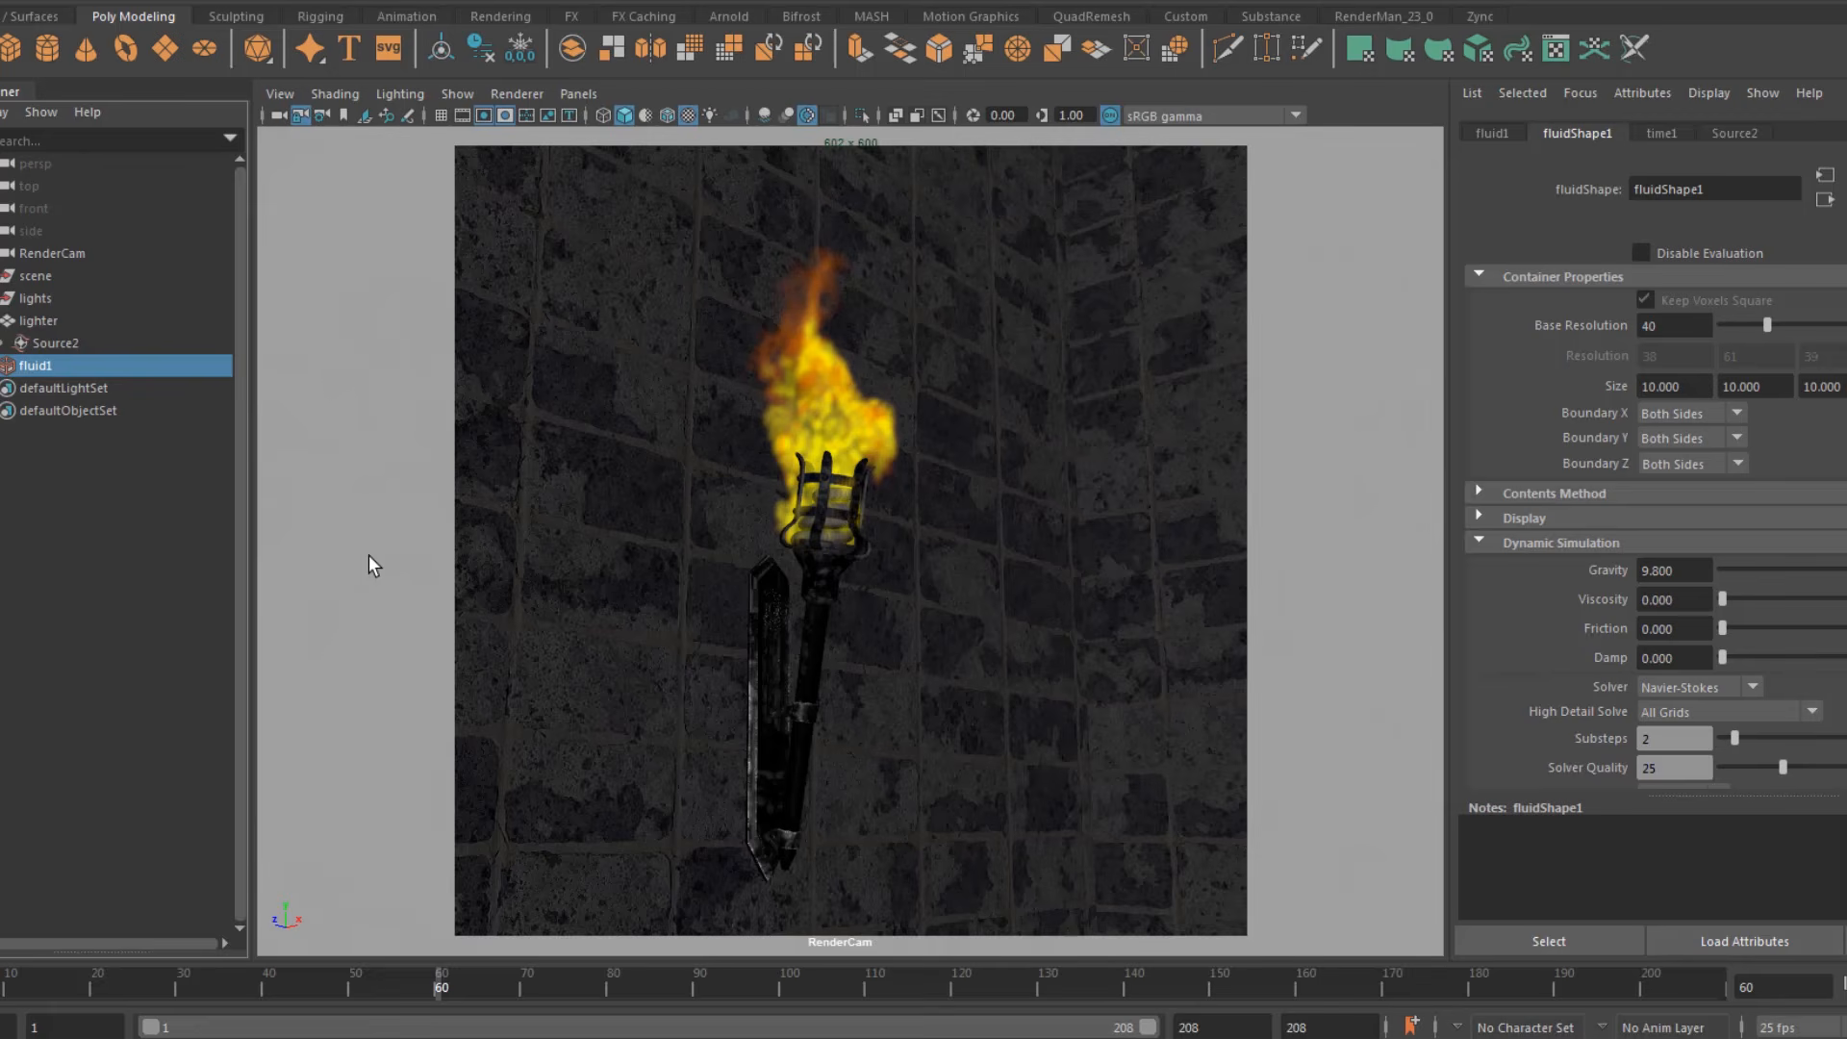